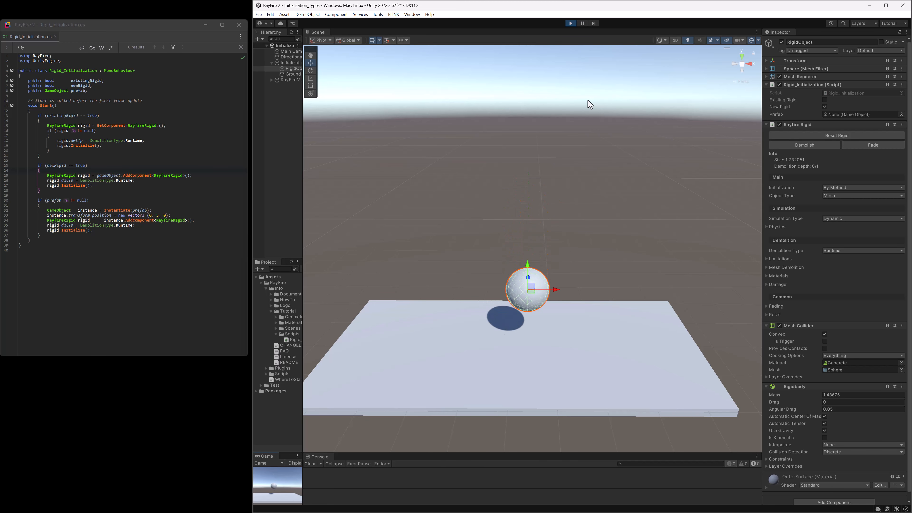
# Stop the simulation, move the RigidObject sphere along the X axis to the platform's left side, and turn off its New Rigid option
pyautogui.click(571, 23)
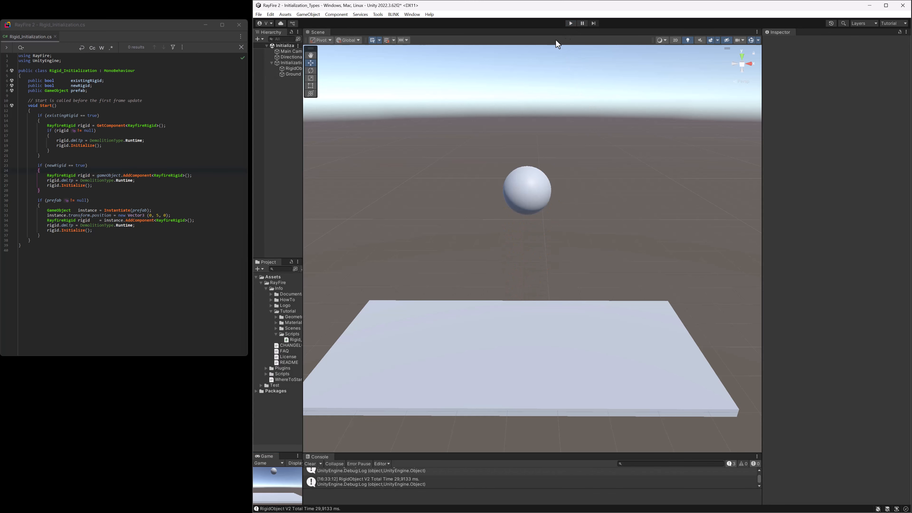
pyautogui.click(534, 194)
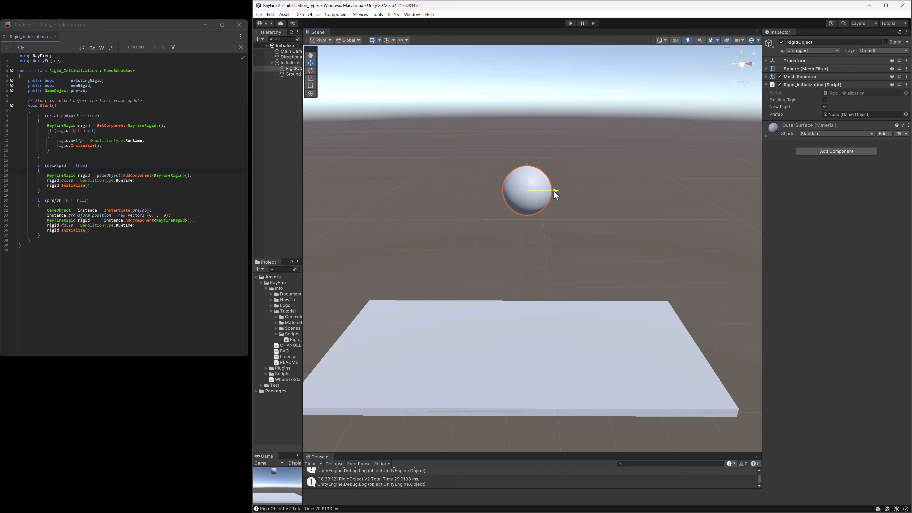
pyautogui.moveTo(555, 192); pyautogui.dragTo(412, 192)
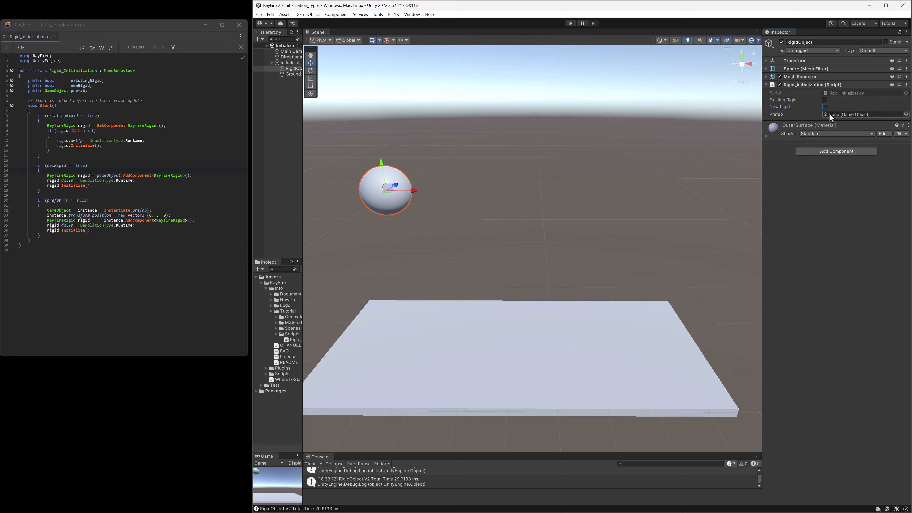
# Assign the Column prefab from the Tutorial Geometry folder to the Prefab field of the Rigid_Initialization script
pyautogui.click(276, 317)
pyautogui.click(281, 328)
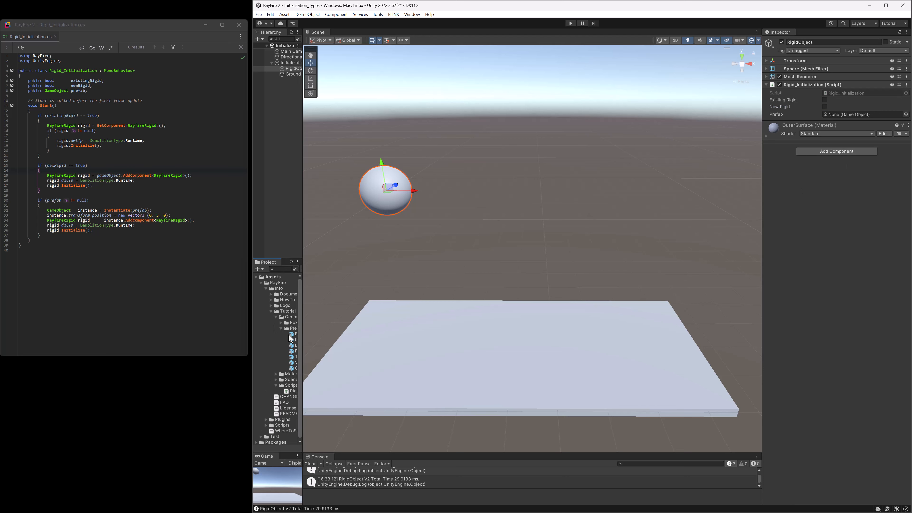
pyautogui.moveTo(303, 404); pyautogui.dragTo(323, 399)
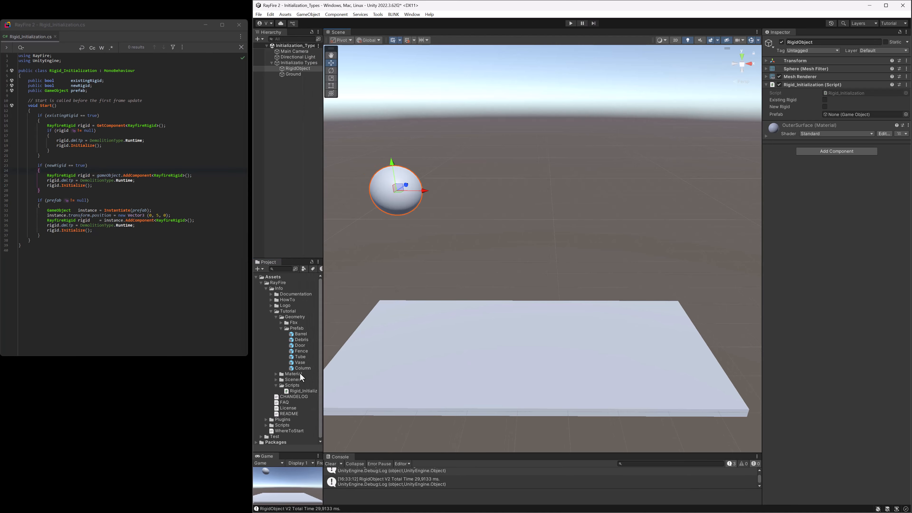
pyautogui.moveTo(302, 368); pyautogui.dragTo(845, 115)
# Examine the script lines that instantiate the prefab, add the RayfireRigid component, set Runtime demolition and call Initialize
pyautogui.moveTo(47, 209); pyautogui.dragTo(152, 211)
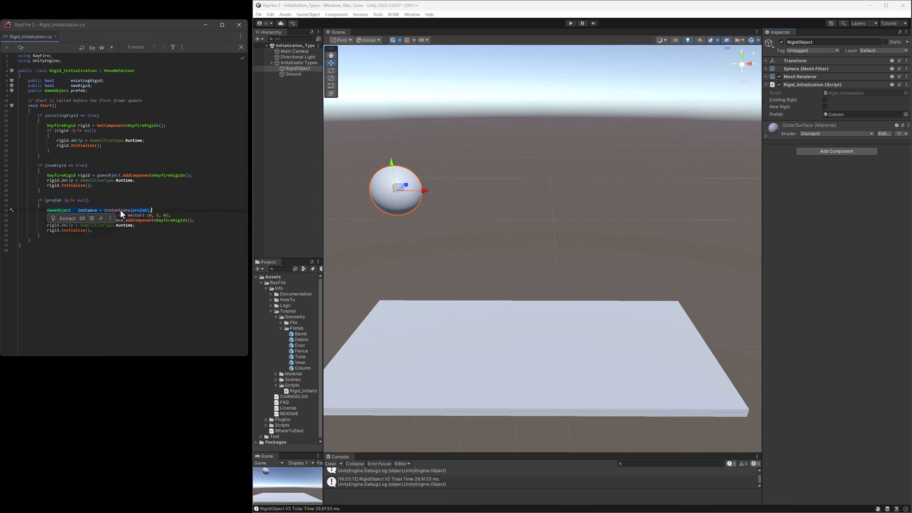
pyautogui.click(121, 211)
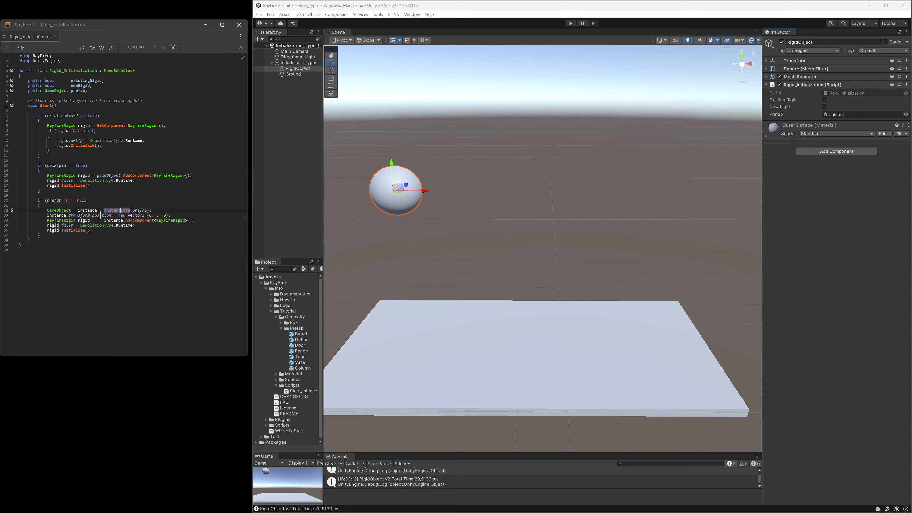
pyautogui.click(80, 220)
pyautogui.doubleClick(136, 222)
pyautogui.click(135, 226)
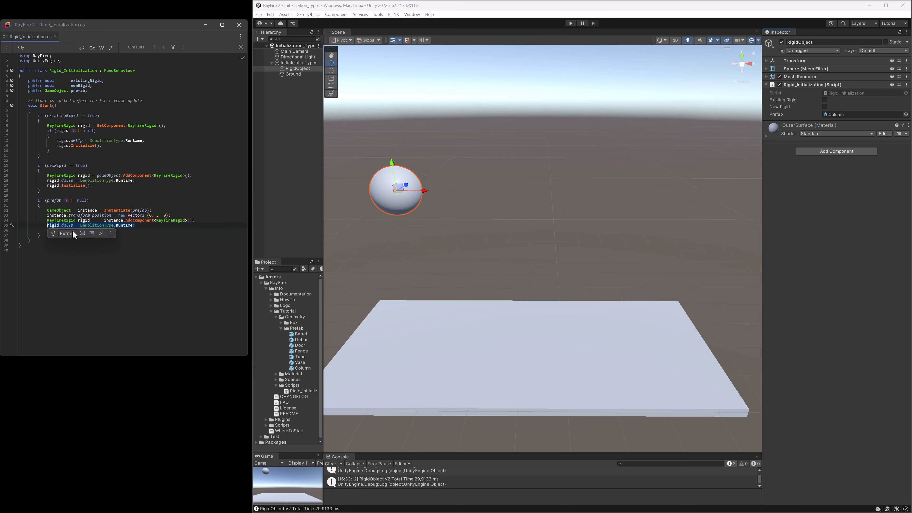
pyautogui.click(74, 230)
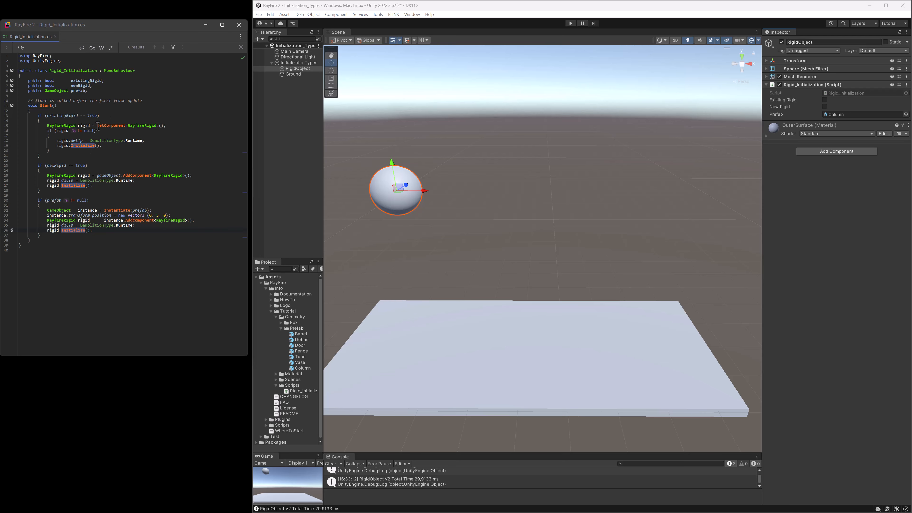
pyautogui.moveTo(156, 127); pyautogui.dragTo(166, 125)
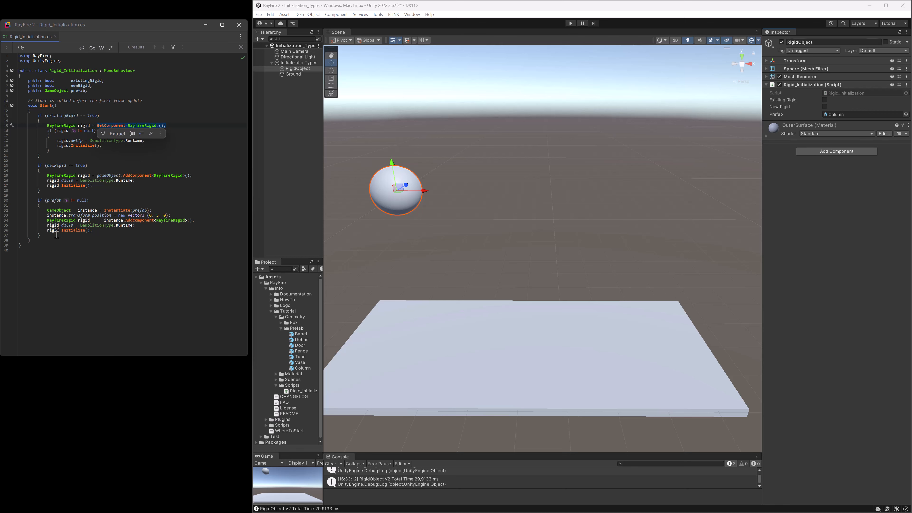
pyautogui.moveTo(47, 230); pyautogui.dragTo(97, 232)
pyautogui.click(154, 180)
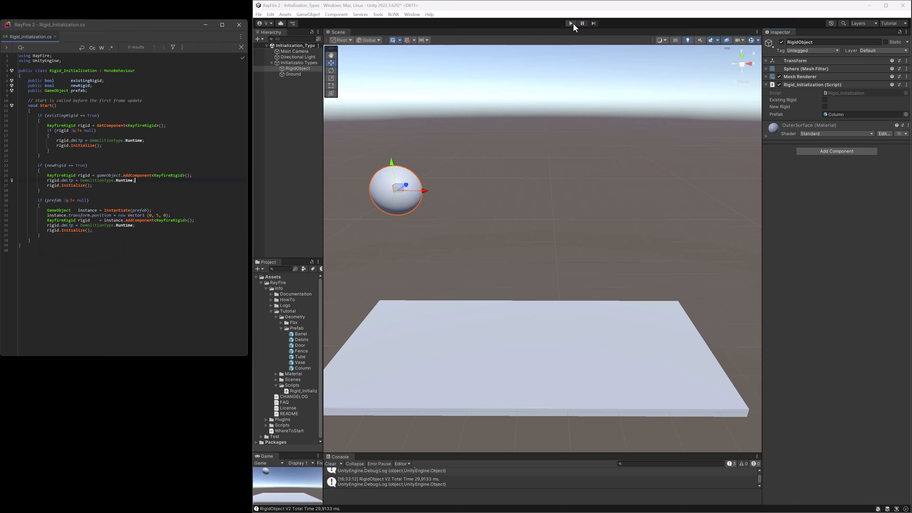
# Run the scene to test instantiating and initializing the Column prefab from the script
pyautogui.click(571, 23)
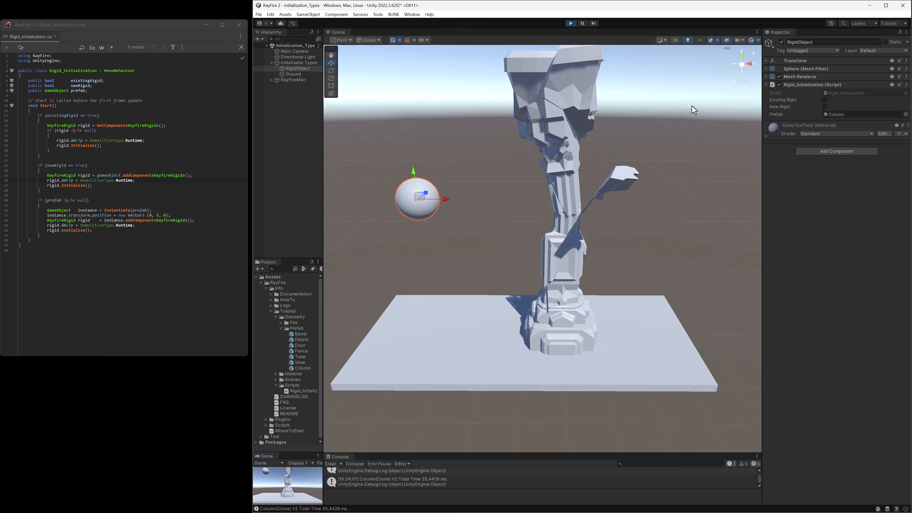
pyautogui.scroll(-1, 694, 106)
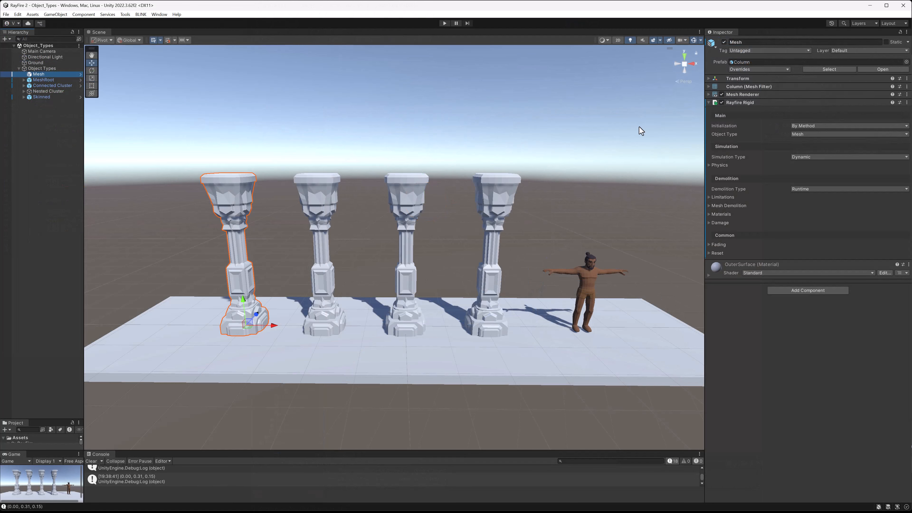
# Review the Object Type options of the Mesh column's Rayfire Rigid component, keeping the type set to Mesh
pyautogui.click(792, 136)
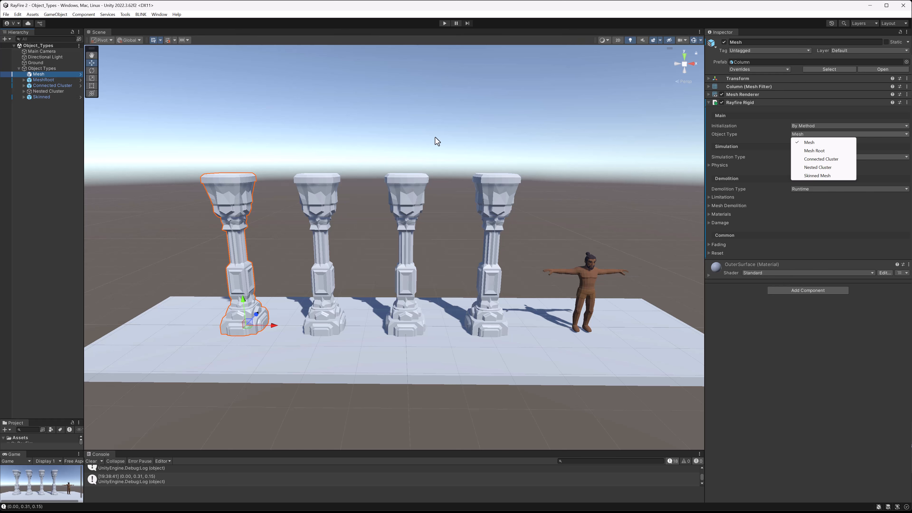
pyautogui.click(265, 118)
pyautogui.click(241, 199)
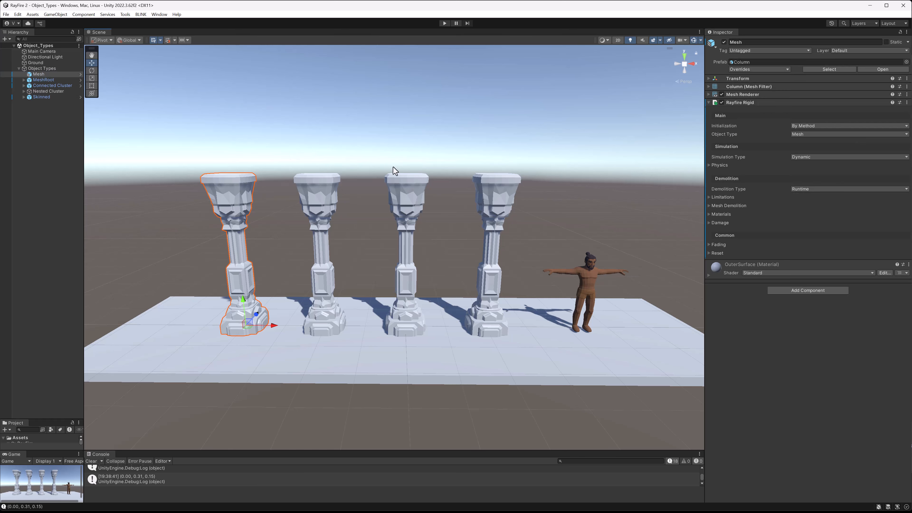
pyautogui.click(807, 134)
pyautogui.click(236, 139)
pyautogui.click(236, 179)
# Run the scene with the Mesh column selected, initialize its Rayfire Rigid component and demolish the column
pyautogui.click(39, 74)
pyautogui.click(446, 24)
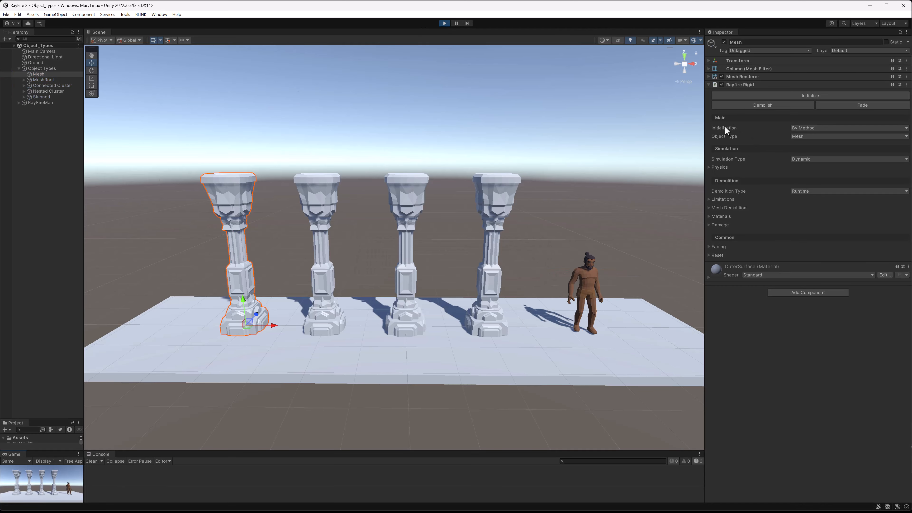
pyautogui.click(739, 96)
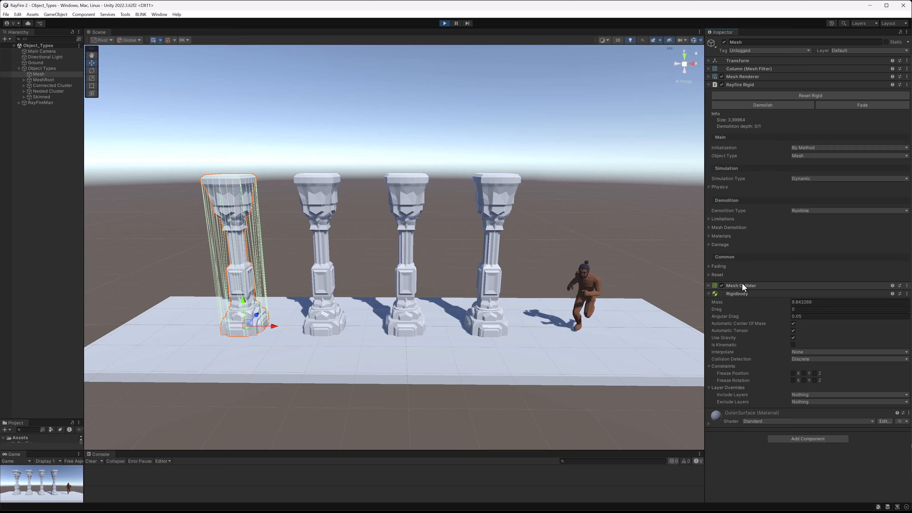
pyautogui.moveTo(244, 305); pyautogui.dragTo(214, 127)
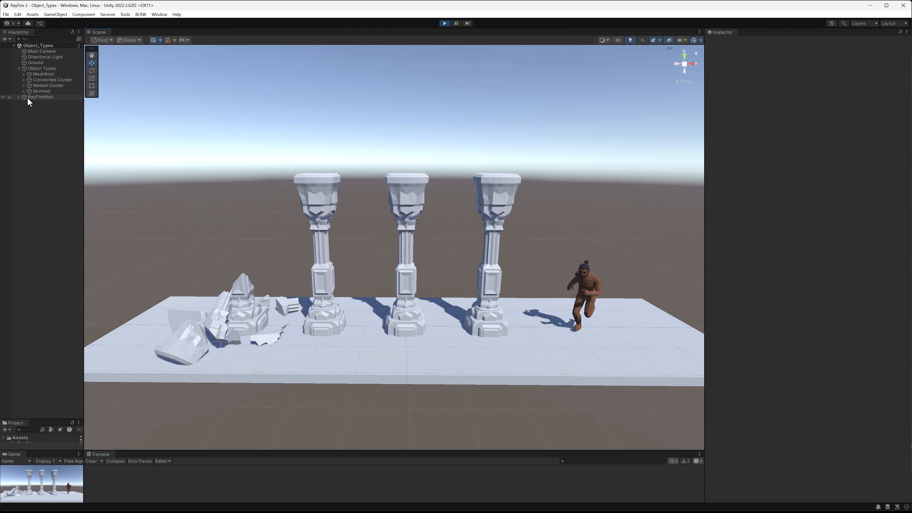
# Inspect one of the demolished column's fragments, collapse the Storage_Fragments group and stop the simulation
pyautogui.click(241, 292)
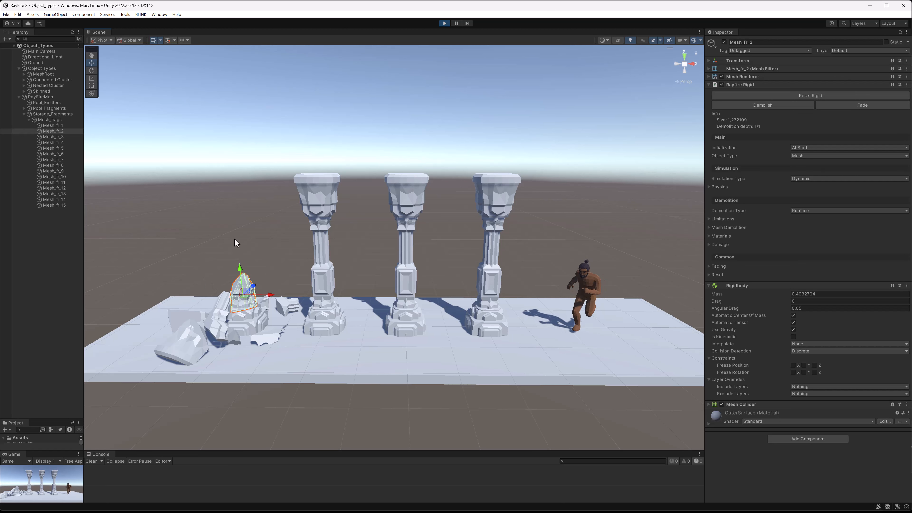
pyautogui.click(23, 113)
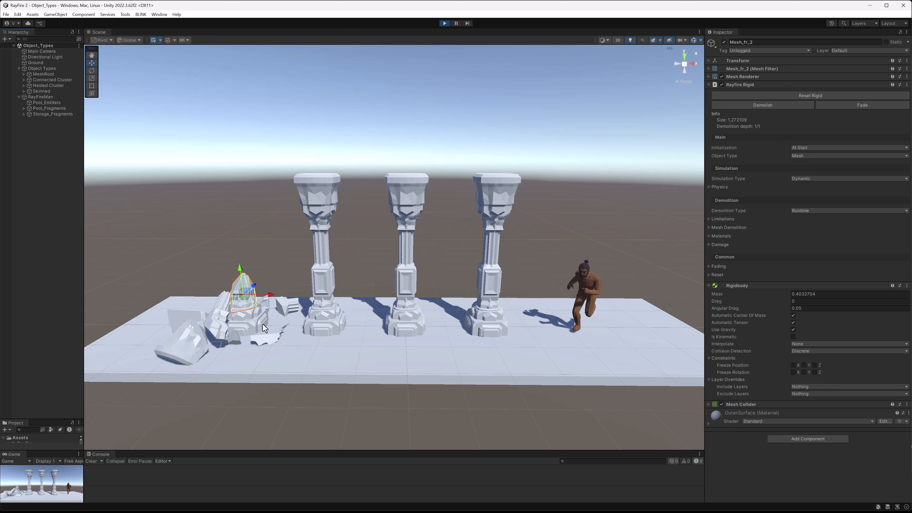
pyautogui.click(444, 23)
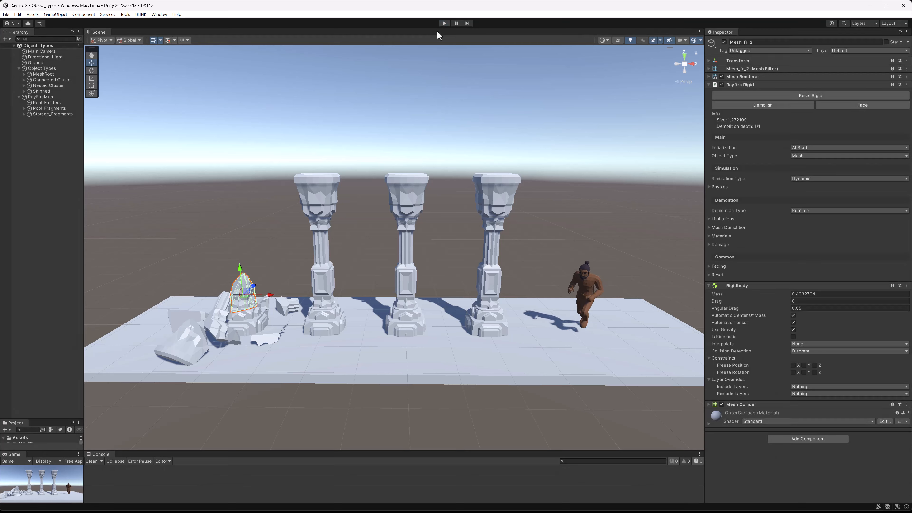
# Review the MeshRoot column's Object Type options and expand MeshRoot to list its child fragments
pyautogui.click(332, 186)
pyautogui.click(792, 135)
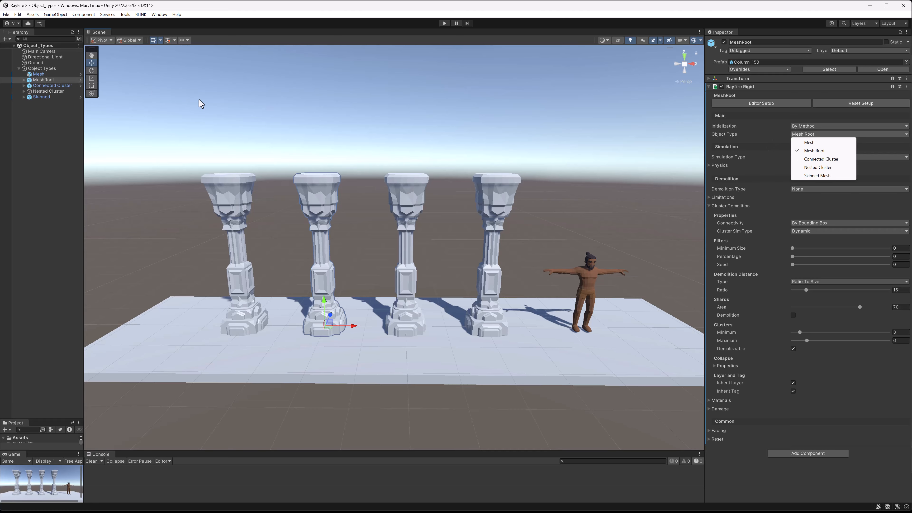
pyautogui.click(24, 79)
pyautogui.click(293, 166)
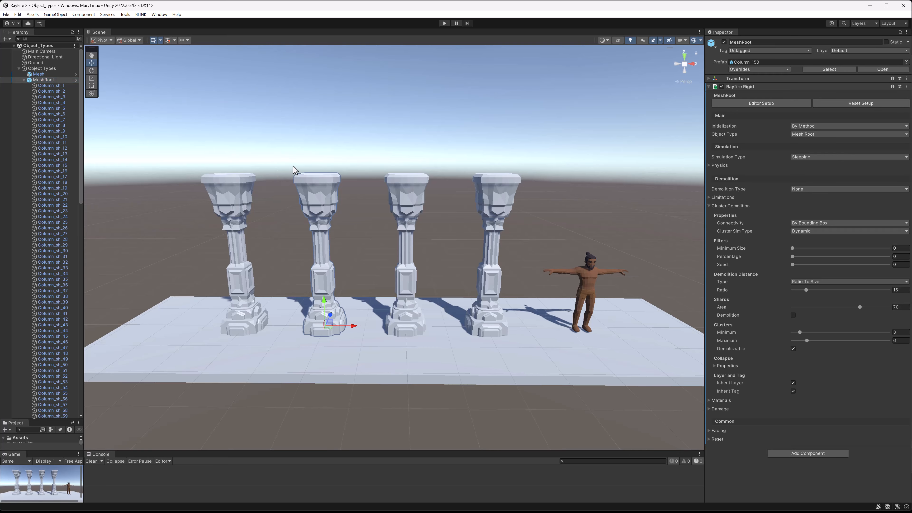
# Switch the scene view to shaded wireframe drawing and reselect the MeshRoot column
pyautogui.click(317, 206)
pyautogui.click(603, 40)
pyautogui.click(618, 66)
pyautogui.click(333, 122)
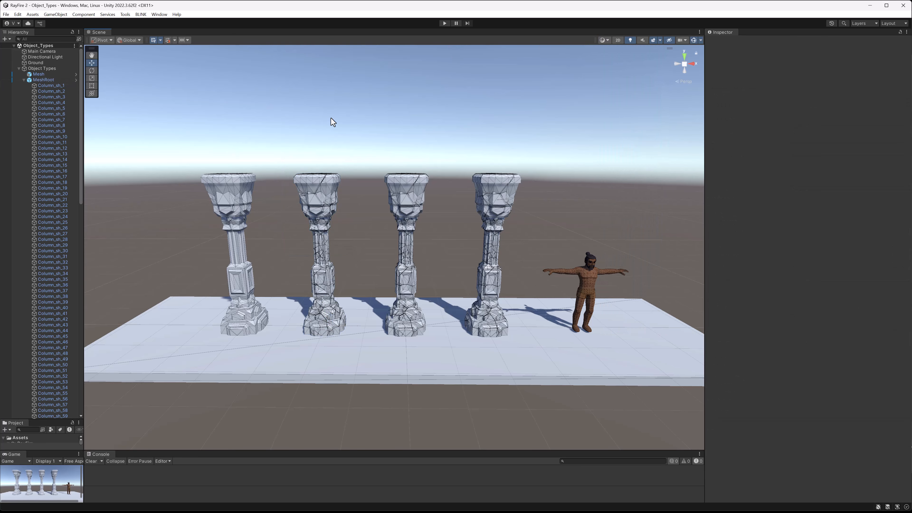
pyautogui.click(310, 245)
pyautogui.scroll(2, 318, 260)
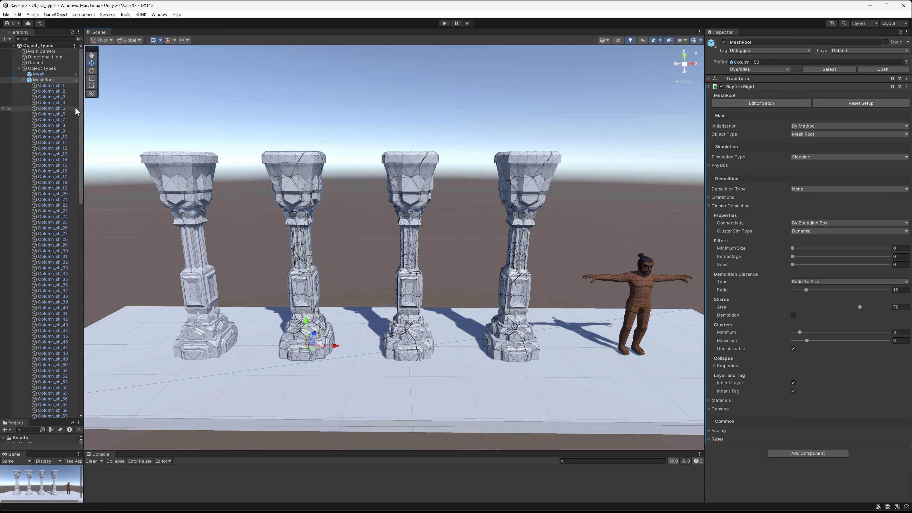
# Inspect the components shared by fragments Column_sh_1 through Column_sh_148, then collapse MeshRoot and clear the selection
pyautogui.click(57, 88)
pyautogui.moveTo(82, 94); pyautogui.dragTo(95, 308)
pyautogui.keyDown('shift'); pyautogui.click(58, 398); pyautogui.keyUp('shift')
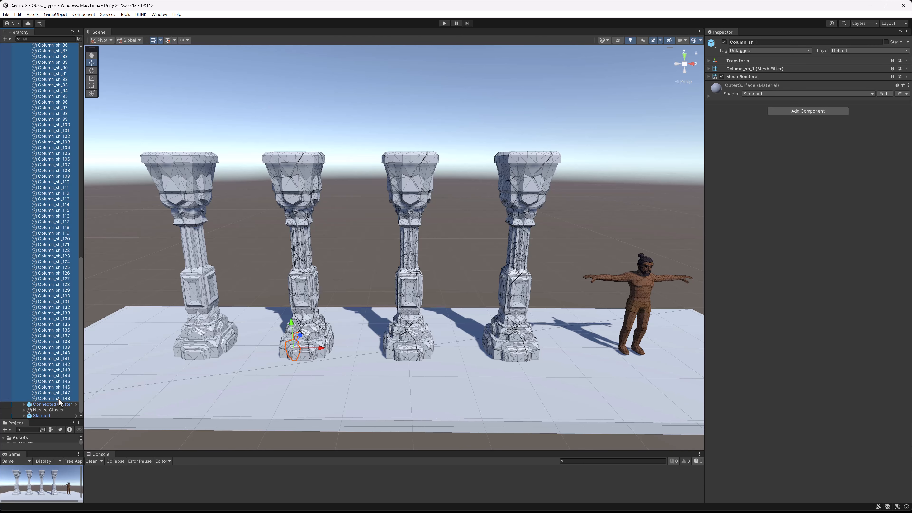
pyautogui.moveTo(85, 350); pyautogui.dragTo(66, 110)
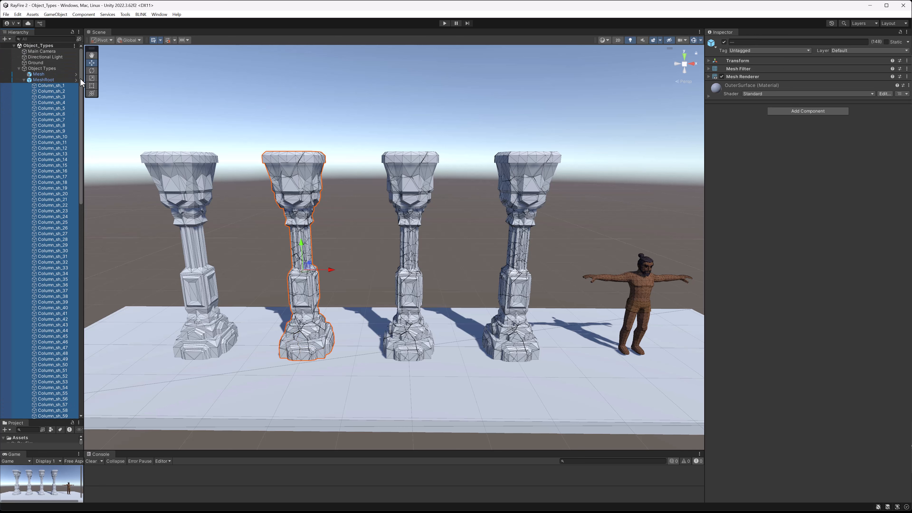
pyautogui.scroll(-3, 75, 274)
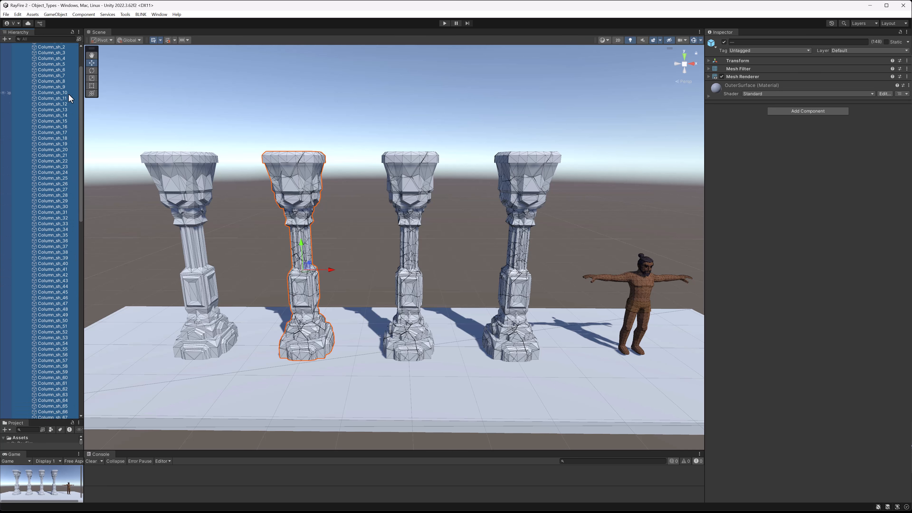
pyautogui.scroll(3, 69, 93)
pyautogui.click(23, 79)
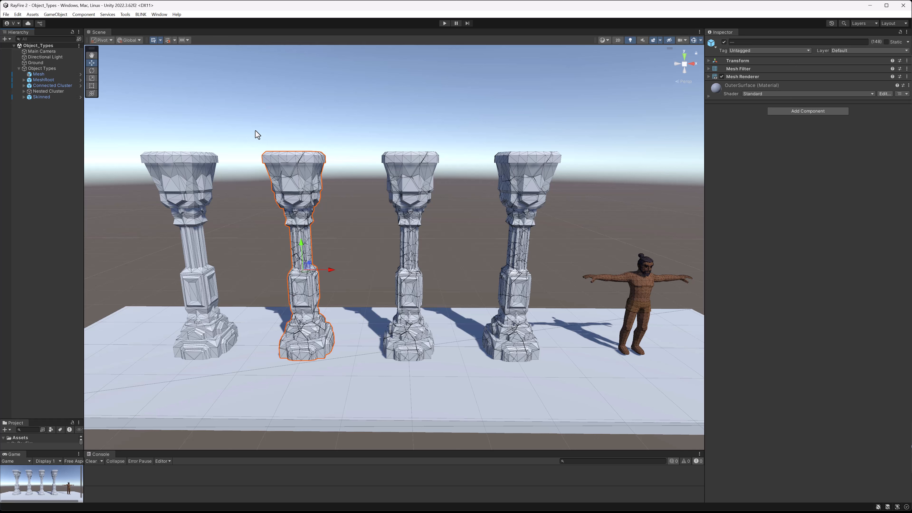
pyautogui.click(279, 149)
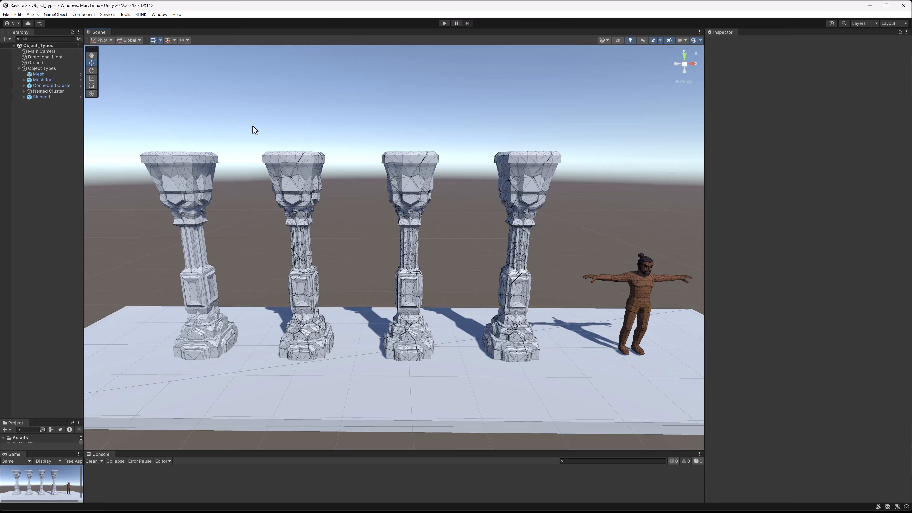
# Run the scene with the MeshRoot column selected and initialize its Rayfire Rigid component
pyautogui.click(325, 339)
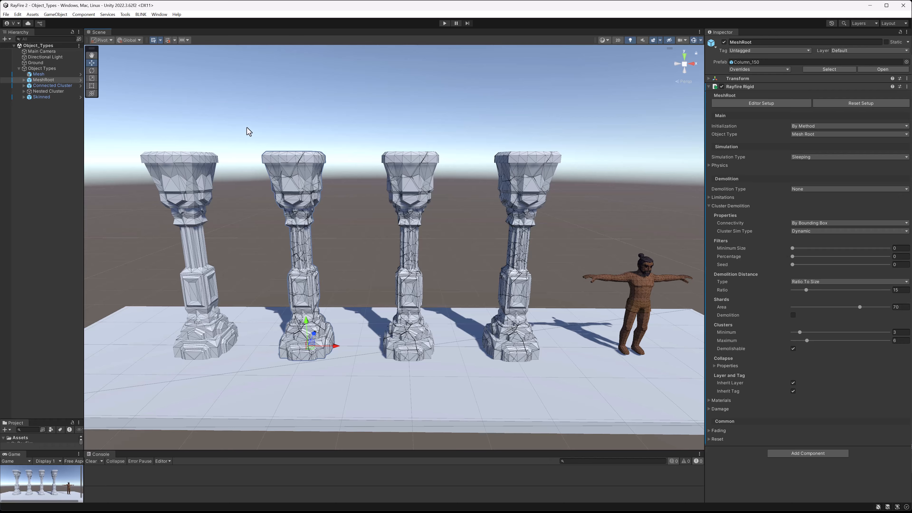
pyautogui.moveTo(248, 128); pyautogui.dragTo(355, 369)
pyautogui.click(334, 106)
pyautogui.click(308, 160)
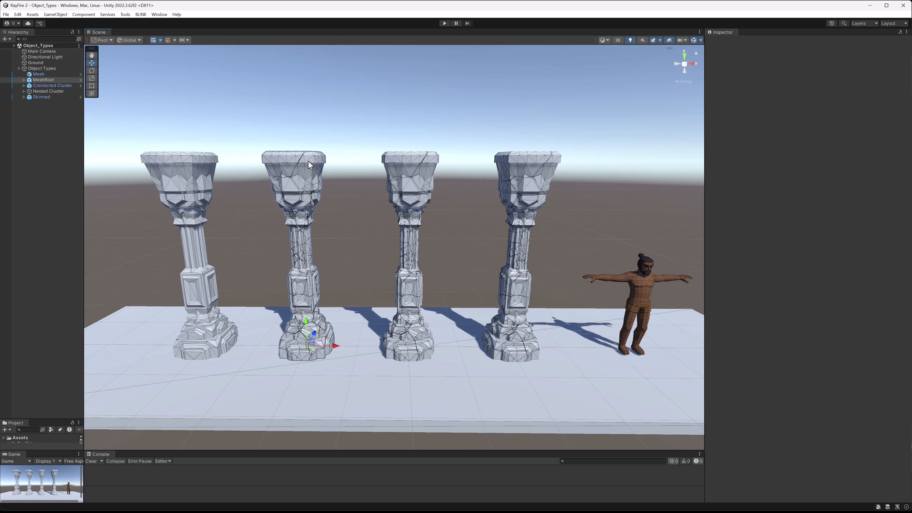
pyautogui.click(444, 23)
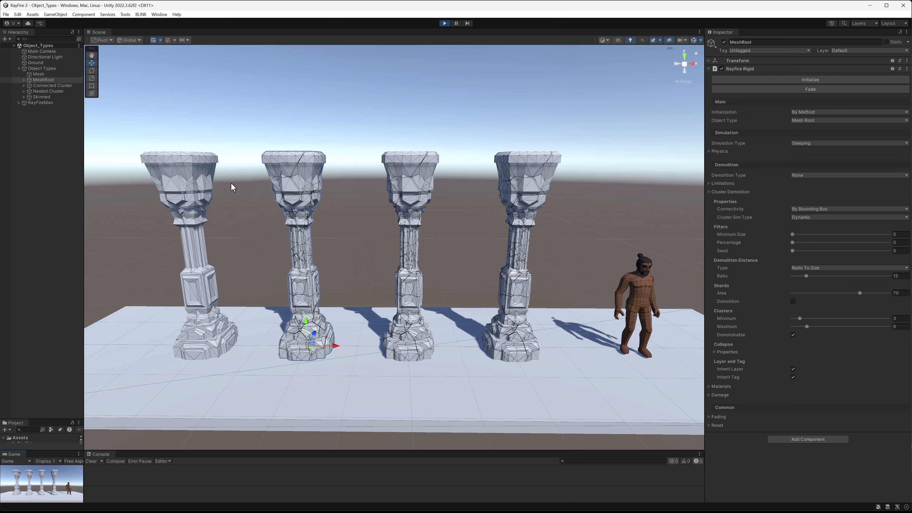
pyautogui.click(304, 167)
pyautogui.click(289, 161)
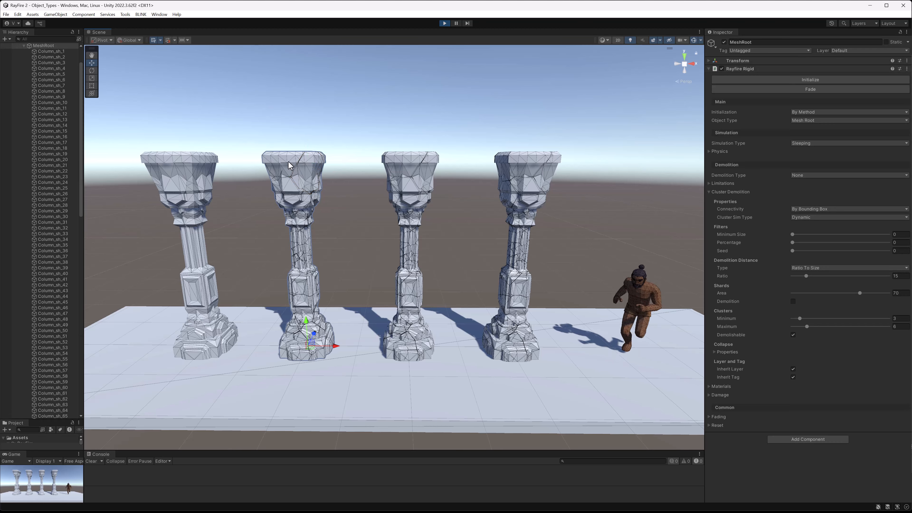
pyautogui.click(790, 80)
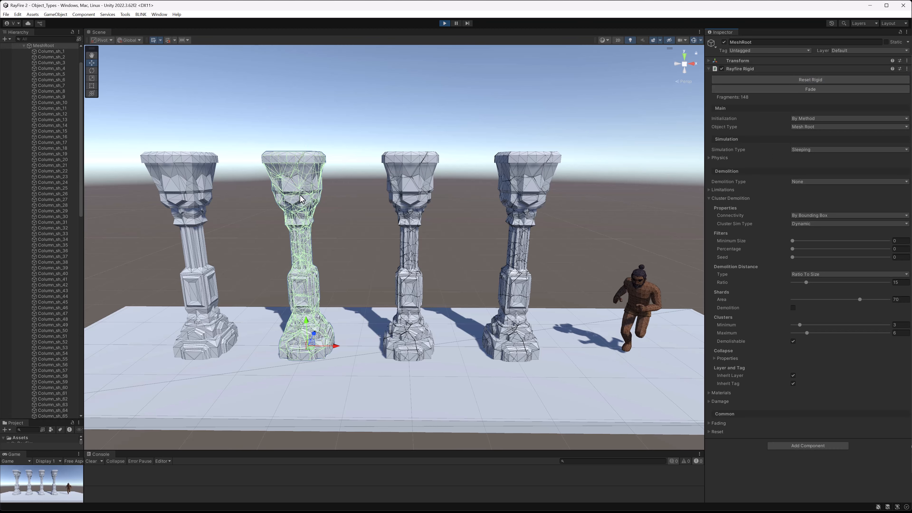
# Inspect the Rayfire Rigid component on a fragment in the MeshRoot column's capital, then reselect MeshRoot and collapse its Cluster Demolition settings
pyautogui.click(314, 186)
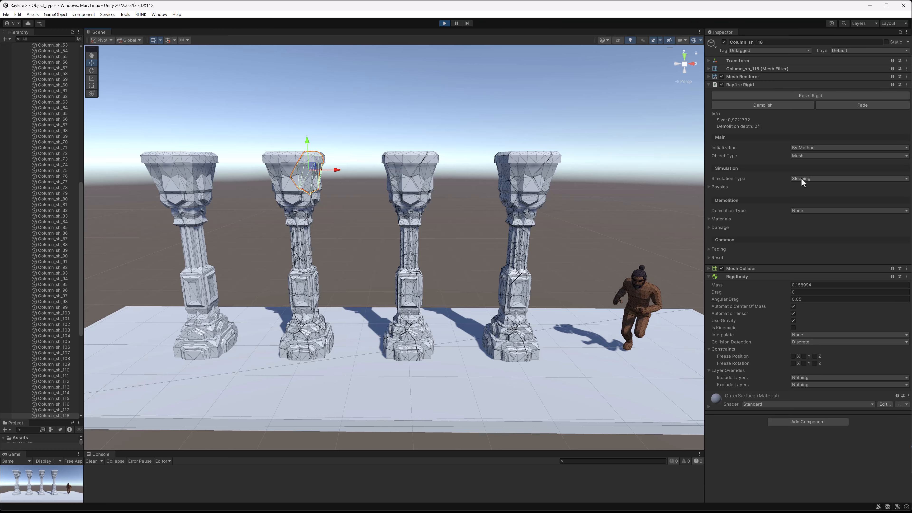
pyautogui.click(295, 106)
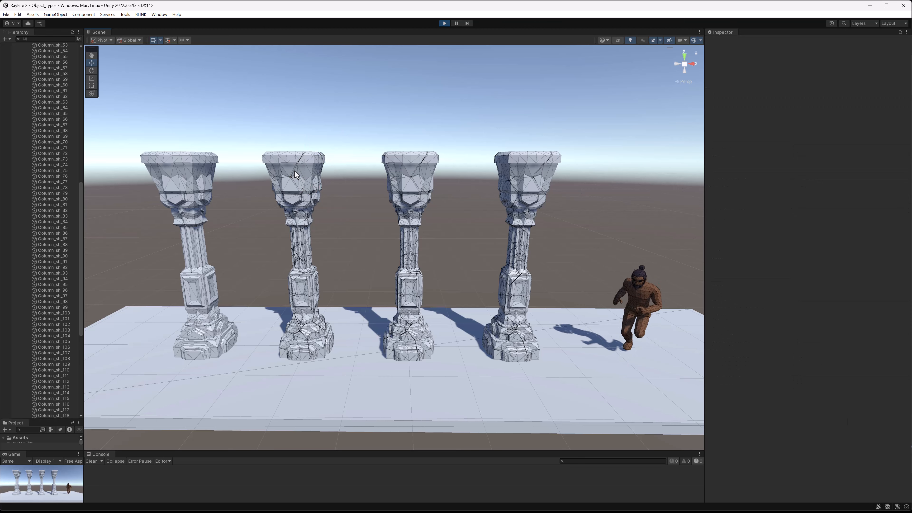
pyautogui.moveTo(80, 204); pyautogui.dragTo(70, 74)
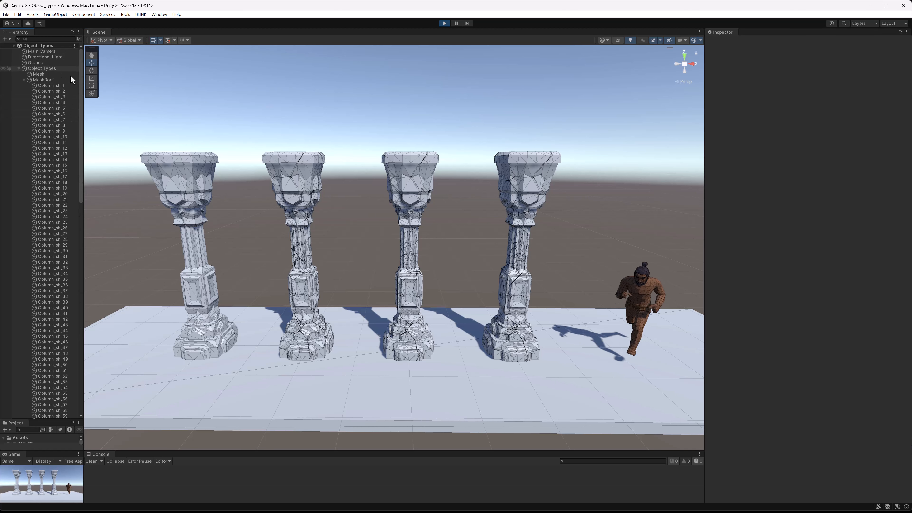
pyautogui.click(47, 80)
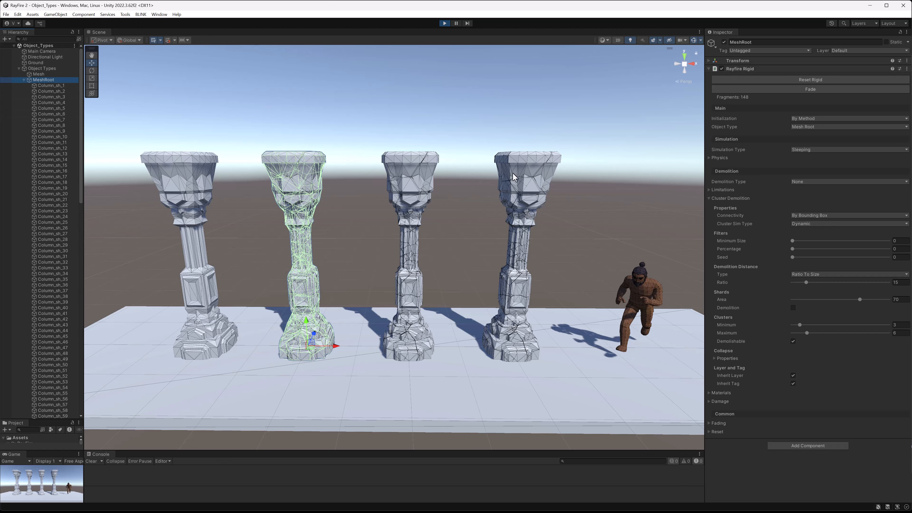
pyautogui.click(710, 198)
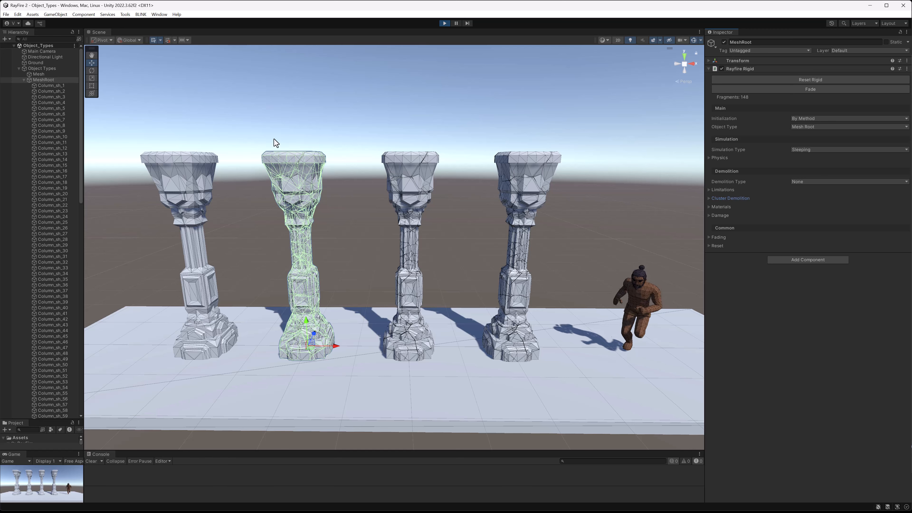
pyautogui.scroll(-1, 276, 141)
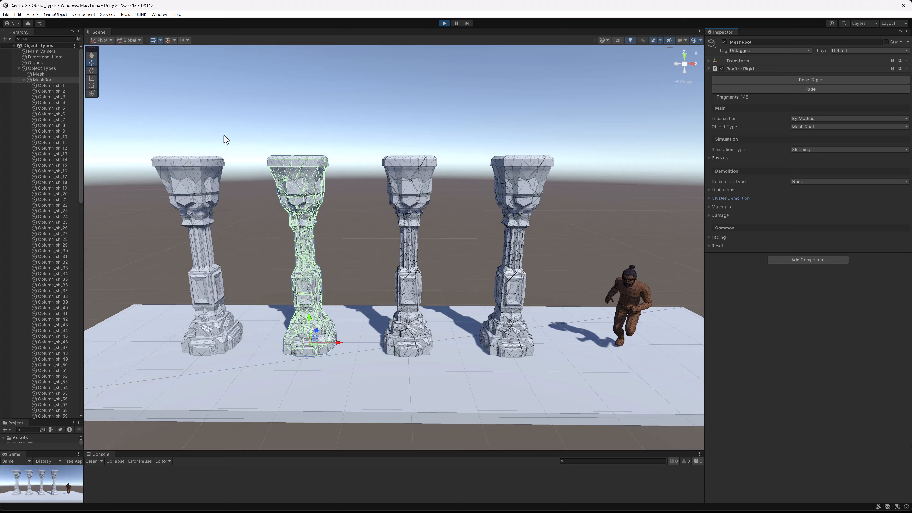
# Clear the selection, pick a top fragment of the second column, and return to the MeshRoot parent object
pyautogui.click(335, 190)
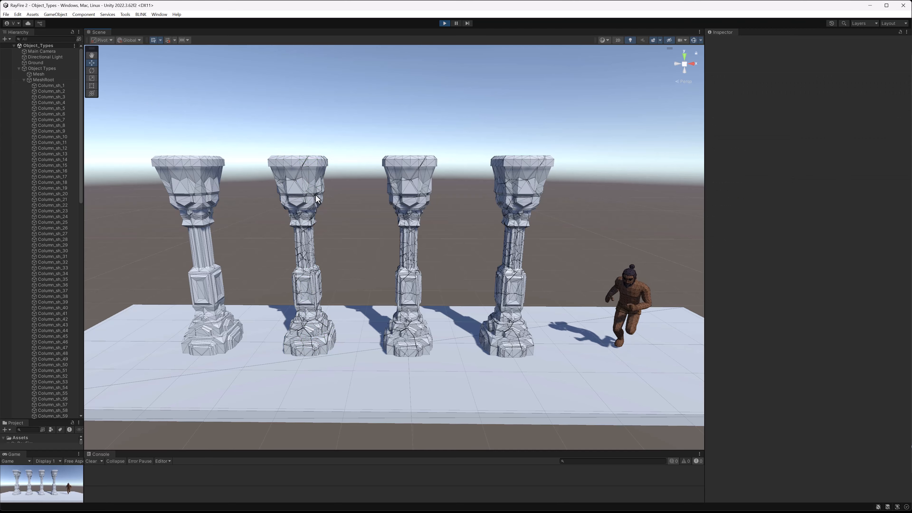
pyautogui.click(303, 161)
pyautogui.click(335, 158)
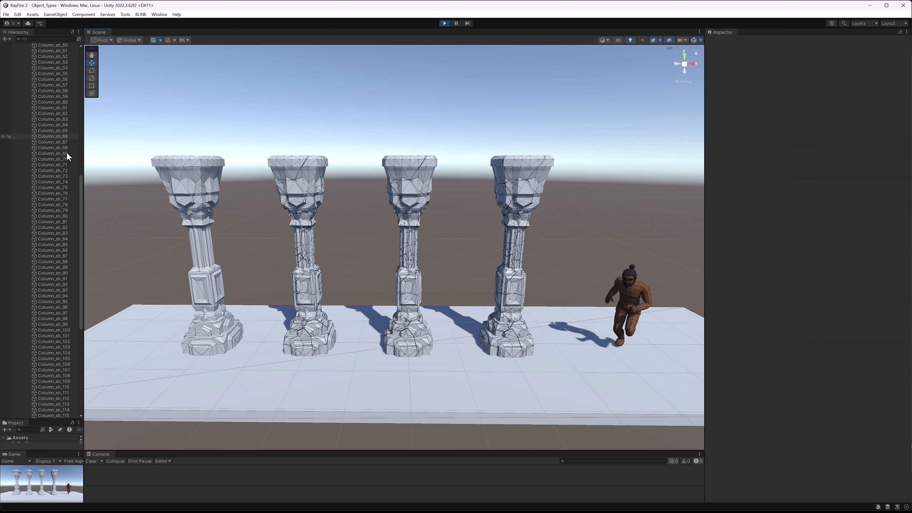
pyautogui.moveTo(80, 179); pyautogui.dragTo(81, 51)
pyautogui.click(41, 80)
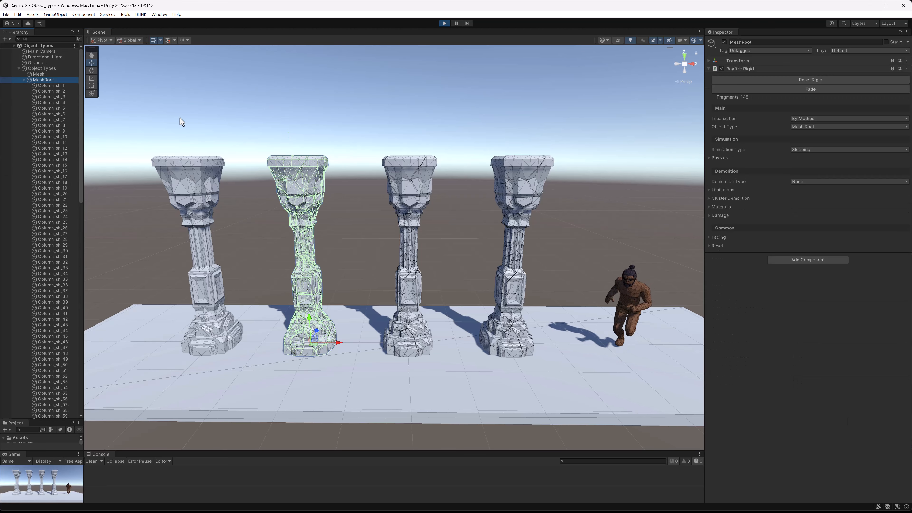
# Move a capital fragment of the MeshRoot column downward to disturb the sleeping fragments, then stop the scene
pyautogui.click(311, 201)
pyautogui.moveTo(299, 184); pyautogui.dragTo(300, 208)
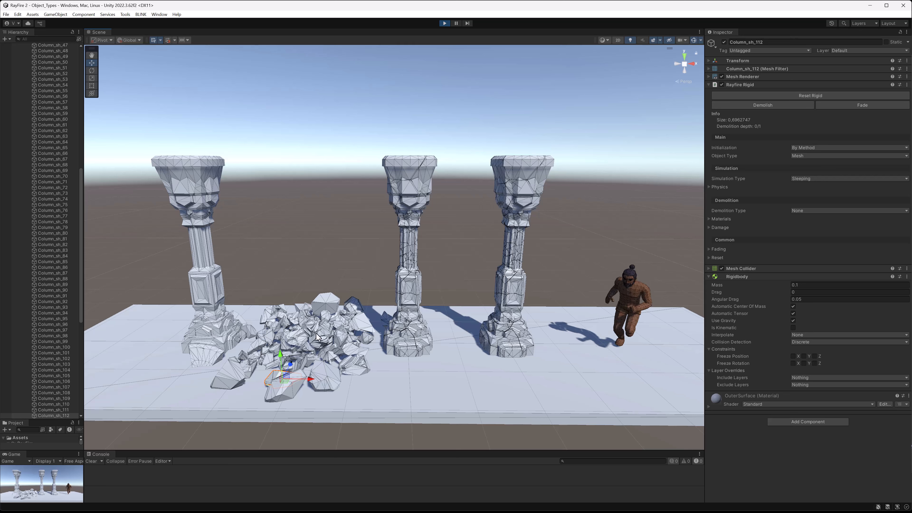
pyautogui.click(202, 247)
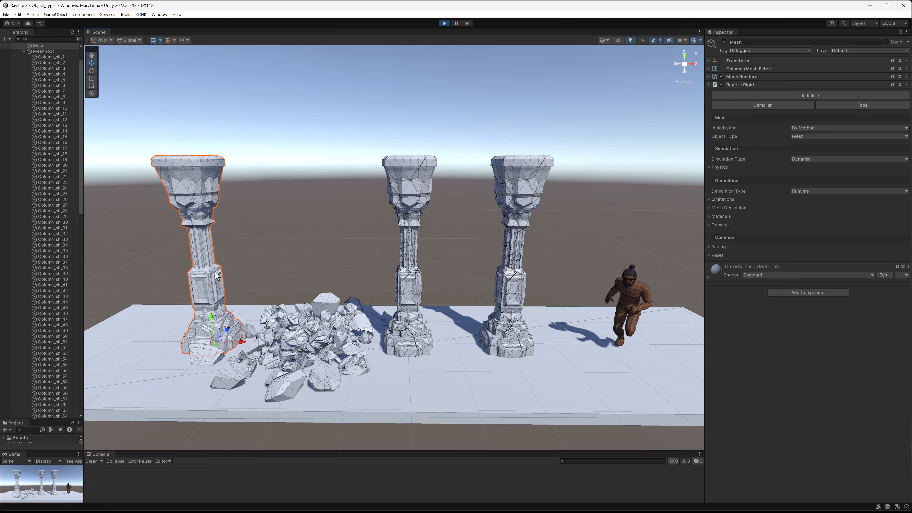
pyautogui.click(446, 23)
# Select the Connected Cluster column, review its Object Type options keeping Connected Cluster, and collapse MeshRoot in the object tree
pyautogui.click(419, 179)
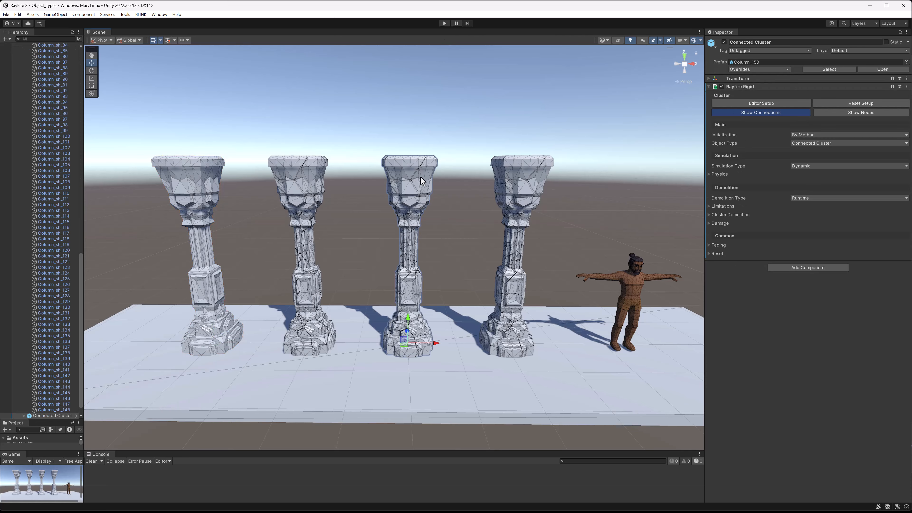
pyautogui.click(813, 143)
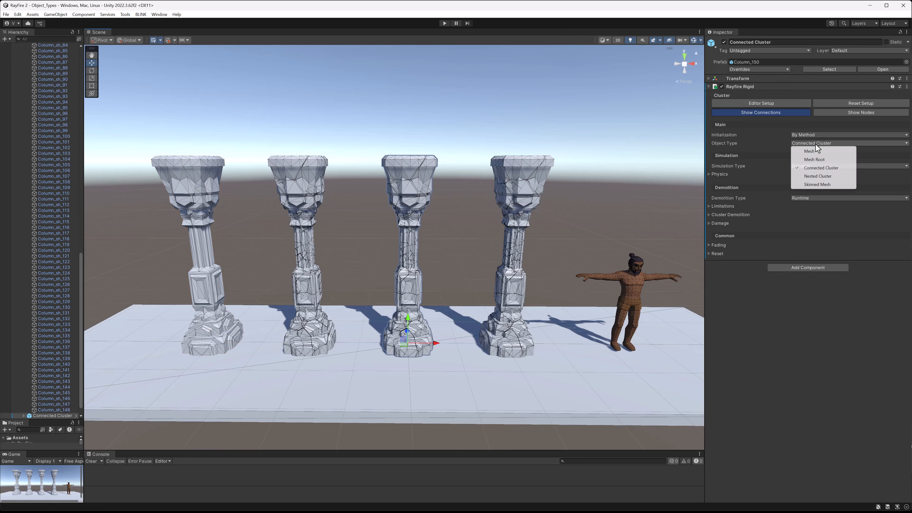
pyautogui.click(817, 168)
pyautogui.moveTo(83, 266); pyautogui.dragTo(79, 43)
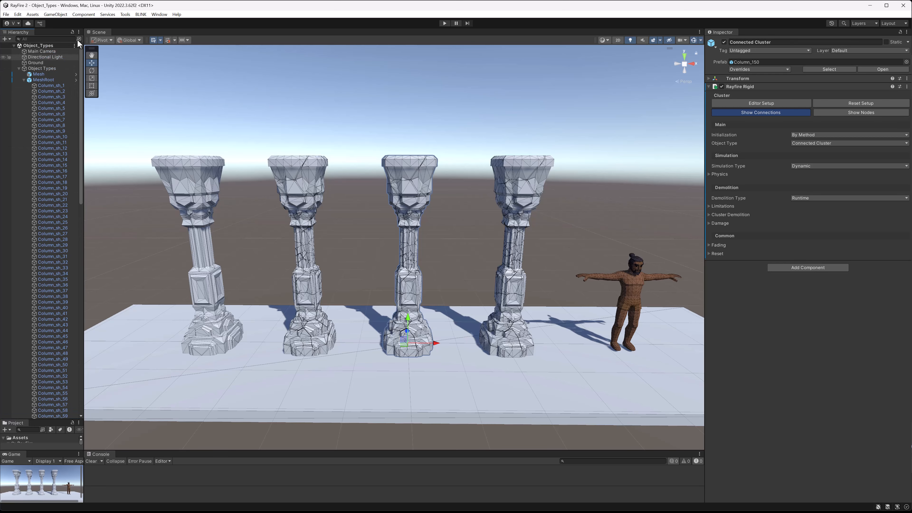
pyautogui.click(24, 80)
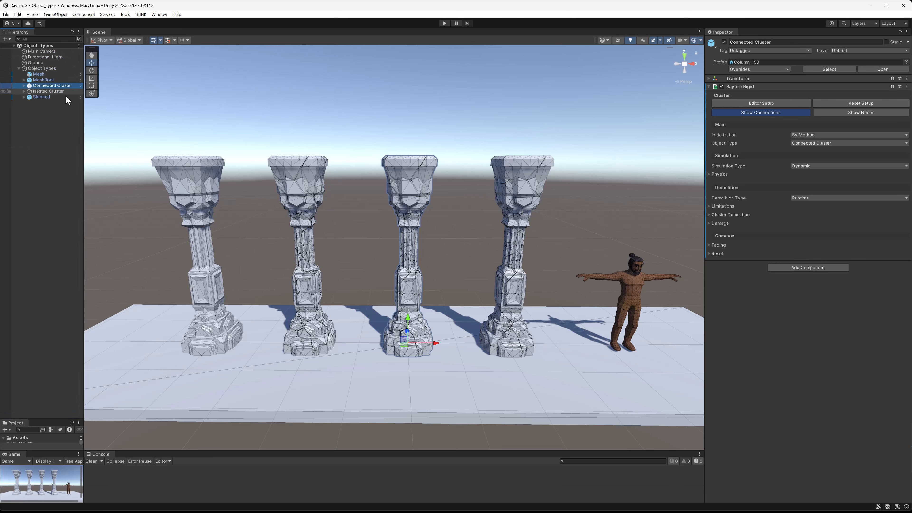
pyautogui.moveTo(370, 147); pyautogui.dragTo(447, 250)
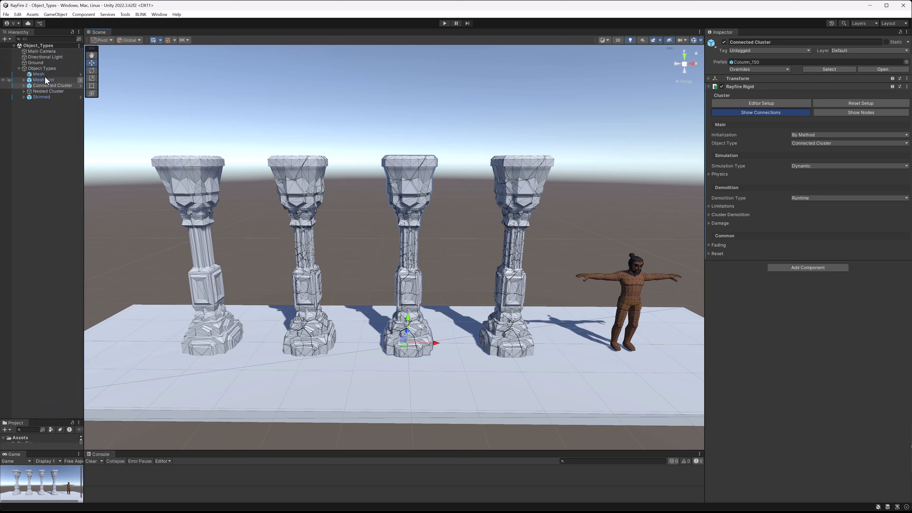
# Expand Connected Cluster and select fragments Column_sh_1 through Column_sh_148 to inspect their shared components
pyautogui.click(24, 85)
pyautogui.click(49, 92)
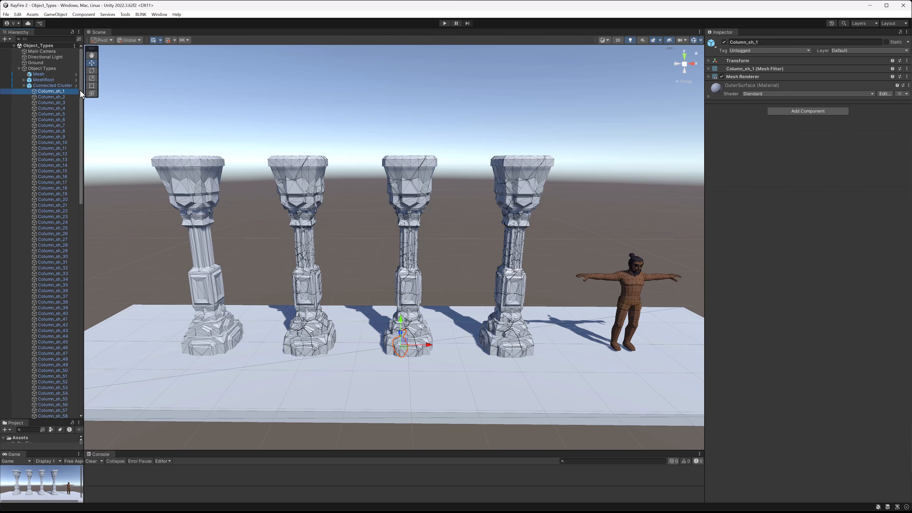
pyautogui.moveTo(82, 94); pyautogui.dragTo(81, 304)
pyautogui.keyDown('shift'); pyautogui.click(52, 405); pyautogui.keyUp('shift')
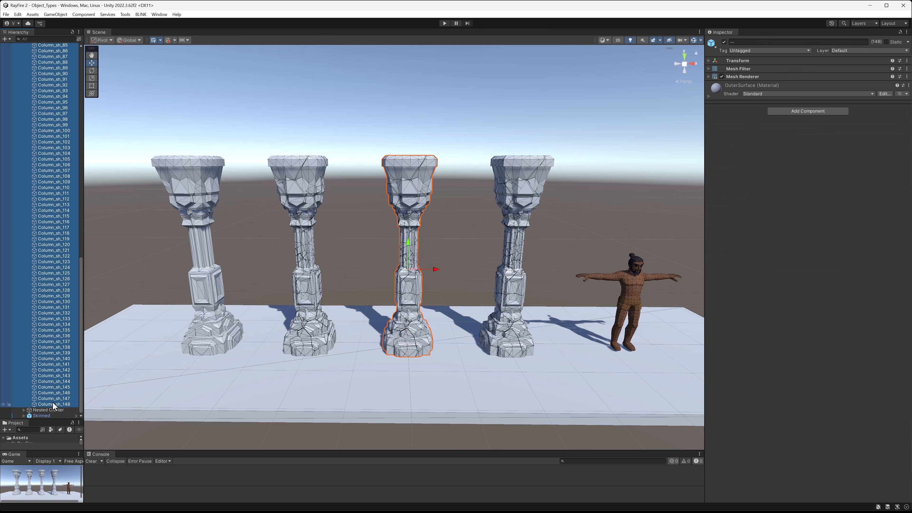
pyautogui.moveTo(81, 363); pyautogui.dragTo(81, 91)
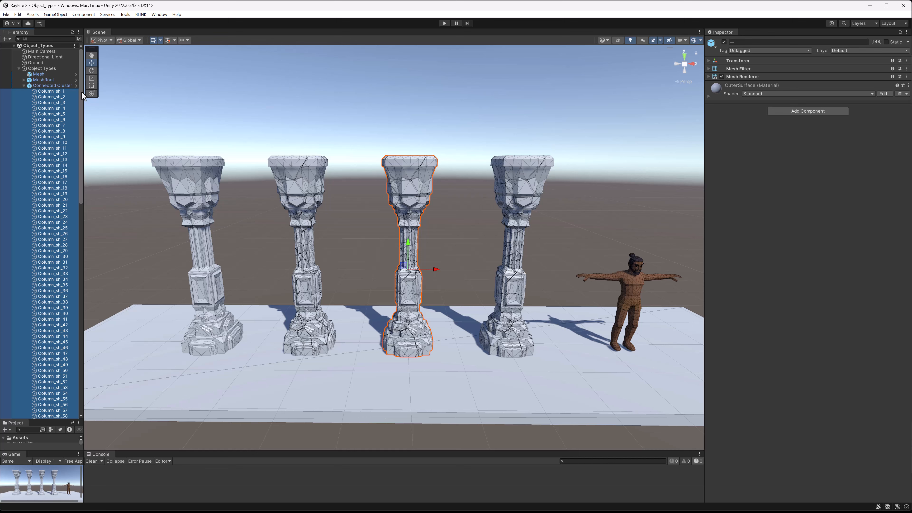
# Run the scene with the collapsed Connected Cluster object selected and initialize its Rayfire Rigid component
pyautogui.click(45, 86)
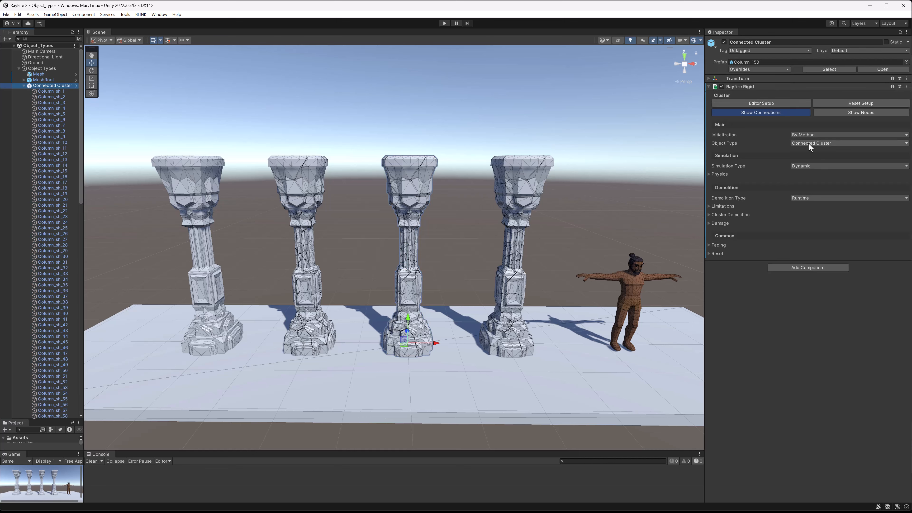
pyautogui.click(24, 86)
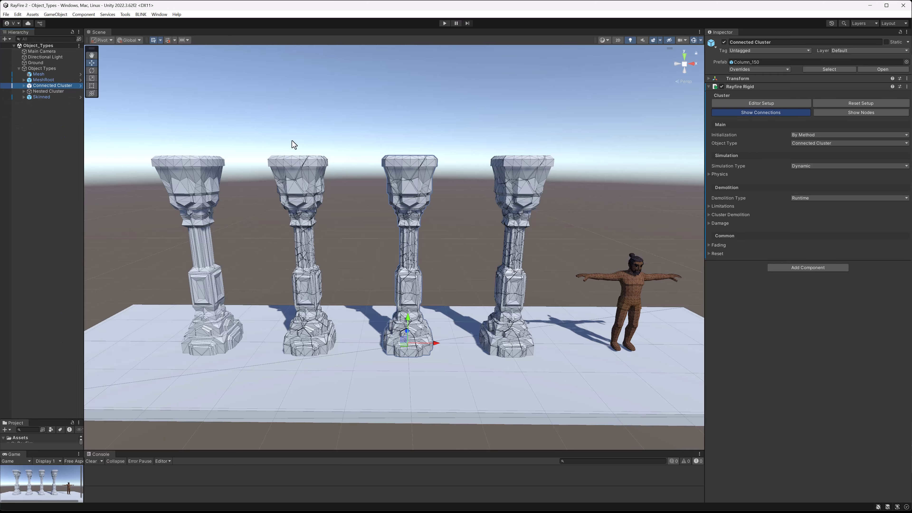
pyautogui.click(445, 24)
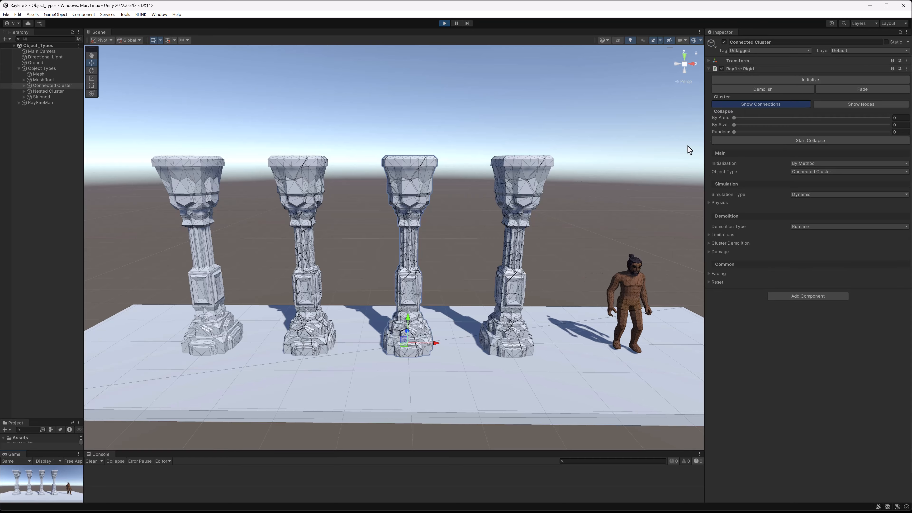
pyautogui.click(772, 80)
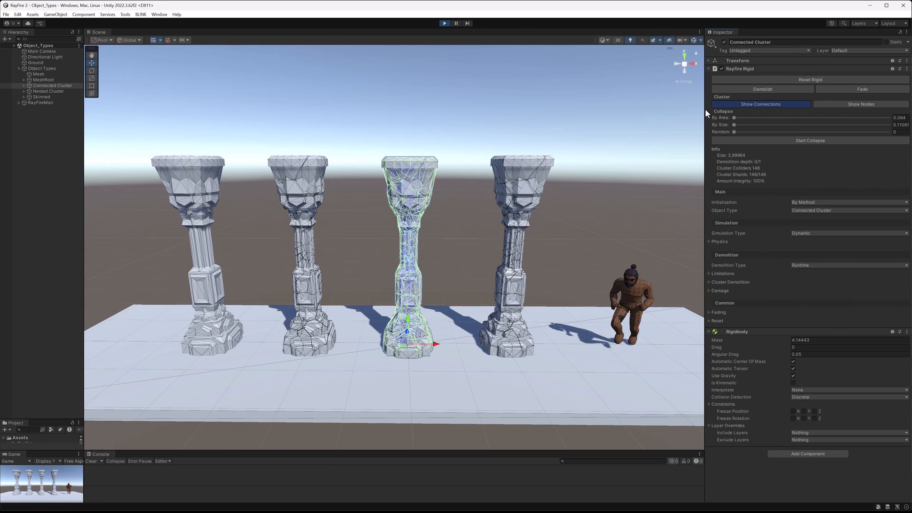
# Inspect the components on a Connected Cluster fragment, then examine the Rigidbody and Rayfire Rigid components on the parent
pyautogui.click(415, 200)
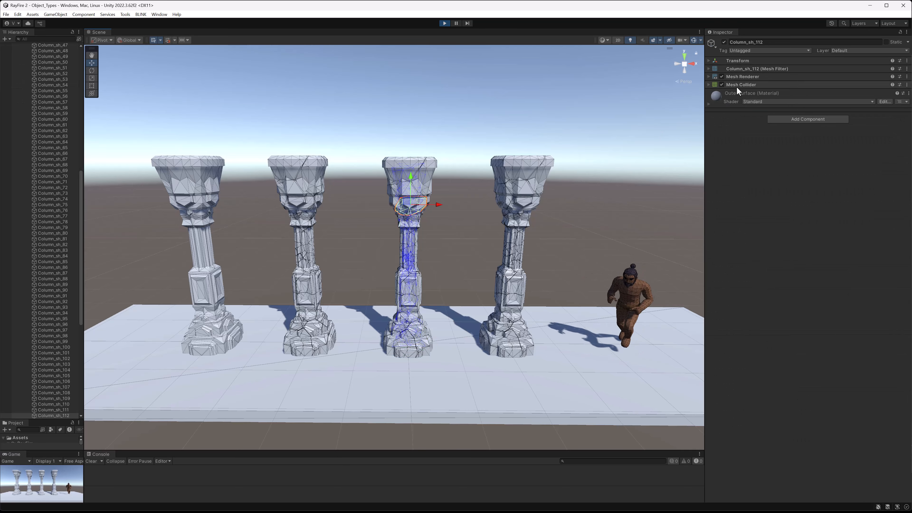
pyautogui.click(416, 176)
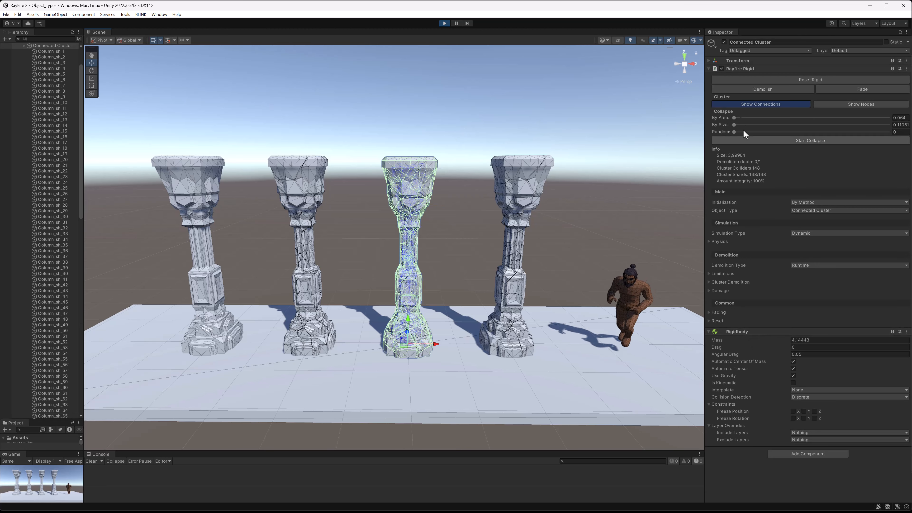
pyautogui.click(743, 69)
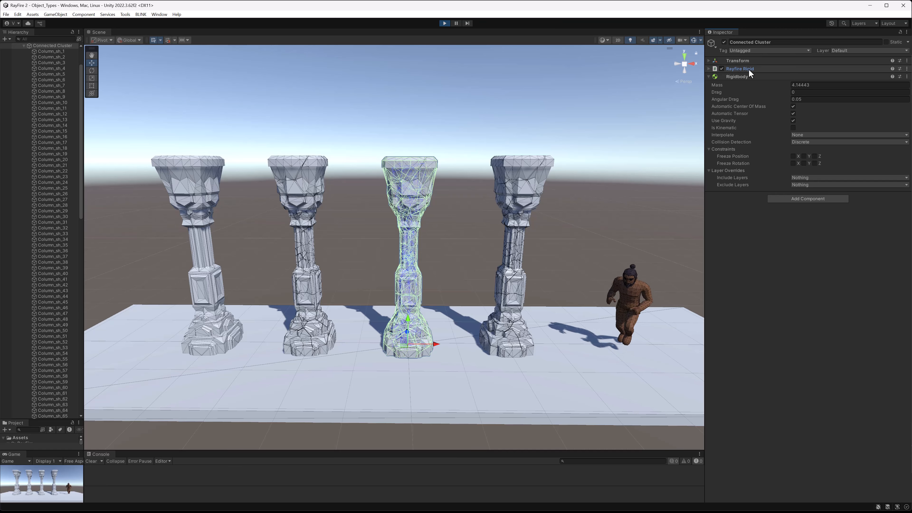
pyautogui.click(749, 69)
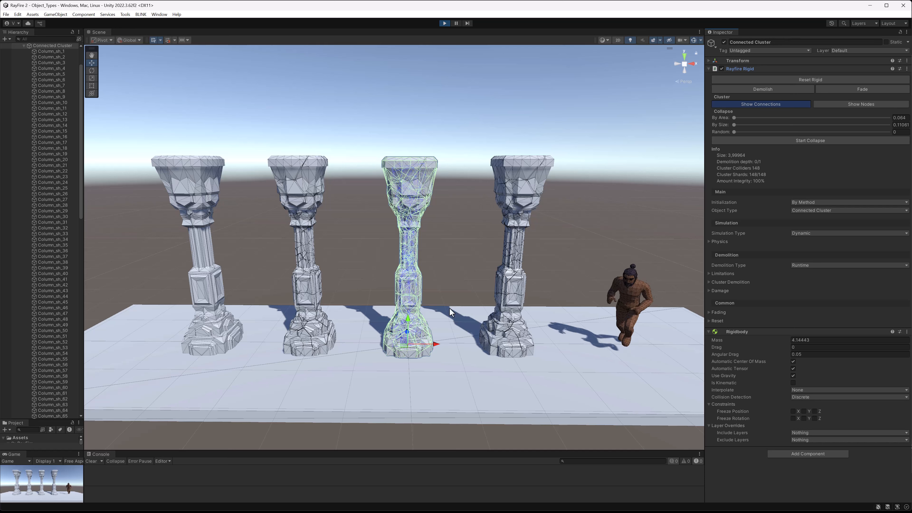
# Initialize the Rayfire Rigid component of the Mesh column and clear the selection
pyautogui.click(196, 245)
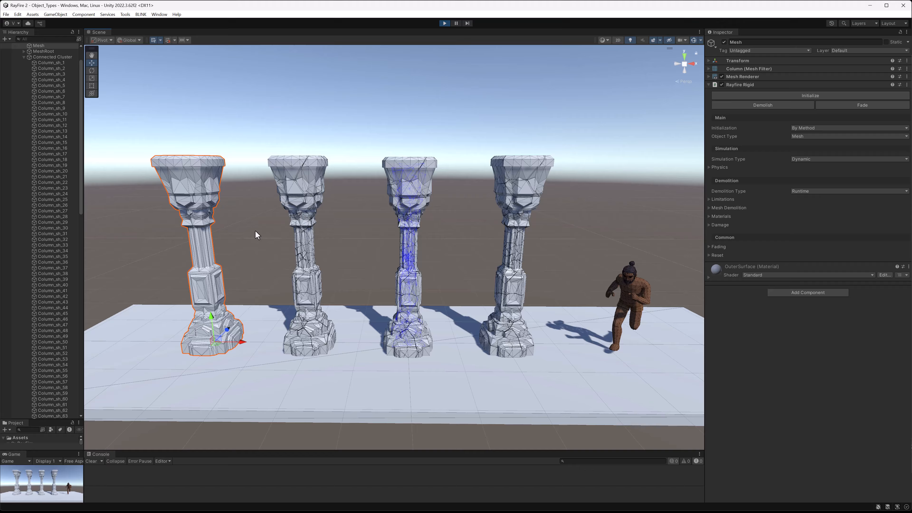
pyautogui.click(772, 96)
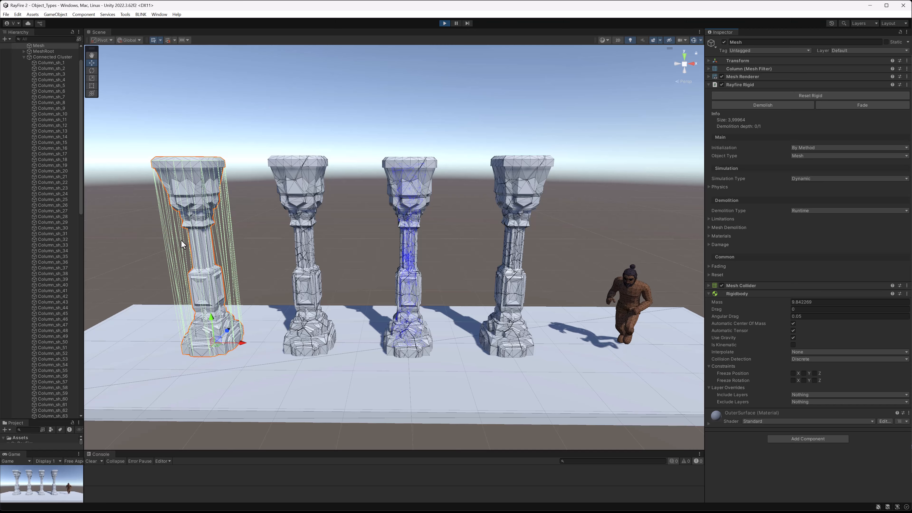
pyautogui.click(475, 204)
# Select the Connected Cluster column and examine its fragment colliders and connection lines up close, from shaft to capital
pyautogui.click(415, 189)
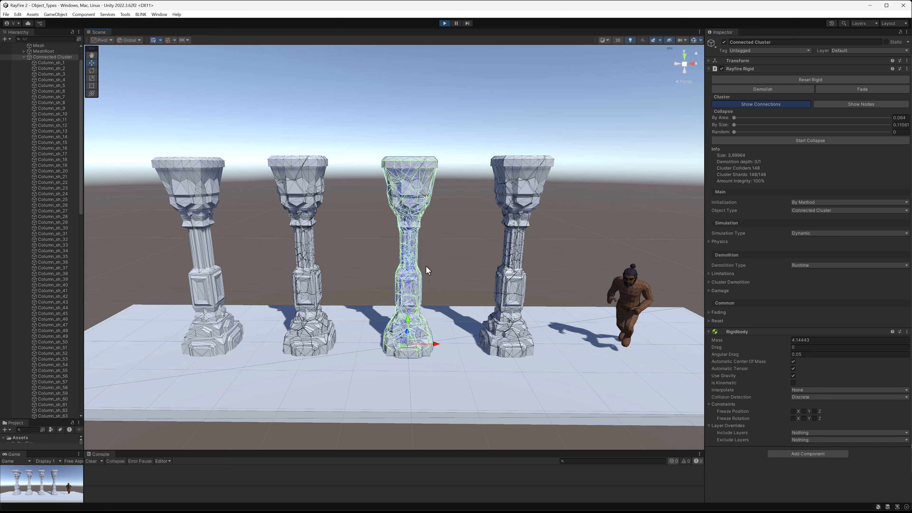
pyautogui.scroll(10, 414, 238)
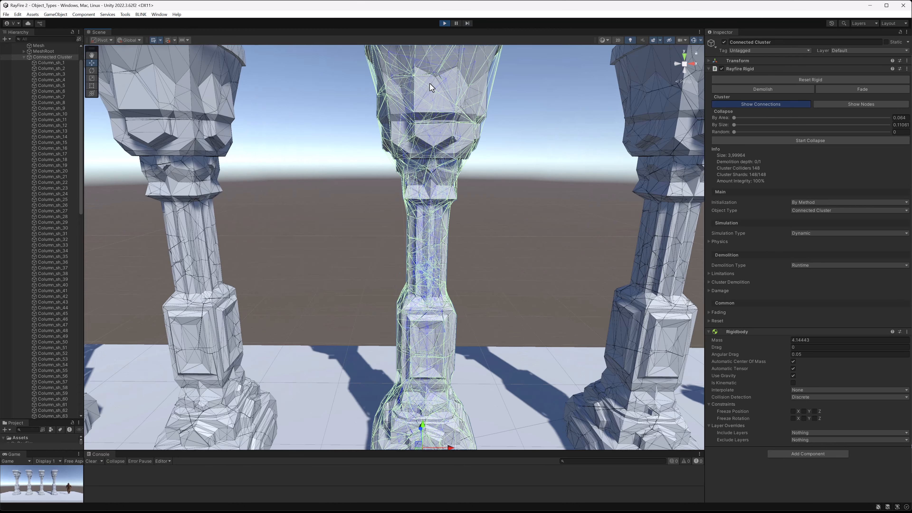
pyautogui.moveTo(454, 83); pyautogui.dragTo(391, 197, button='middle')
pyautogui.scroll(6, 391, 197)
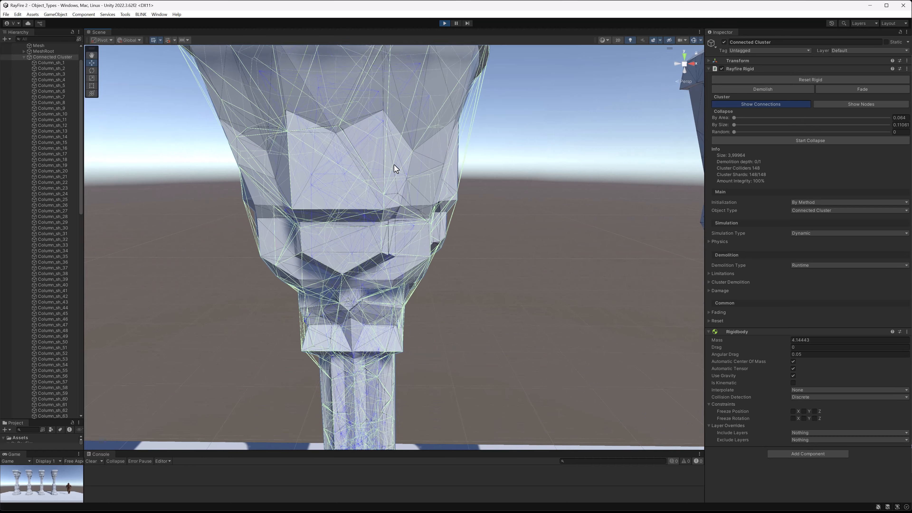
pyautogui.scroll(1, 394, 165)
pyautogui.scroll(-10, 377, 174)
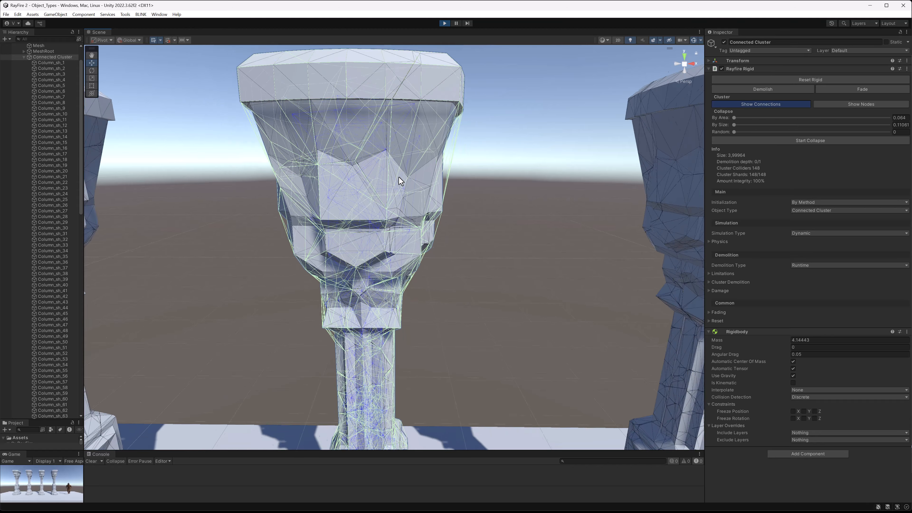
pyautogui.scroll(-6, 410, 354)
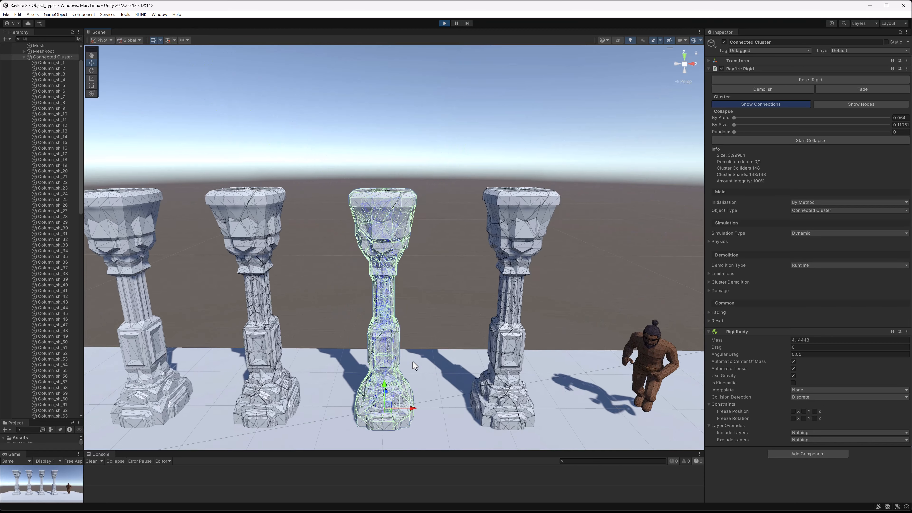
pyautogui.moveTo(410, 352); pyautogui.dragTo(425, 278, button='middle')
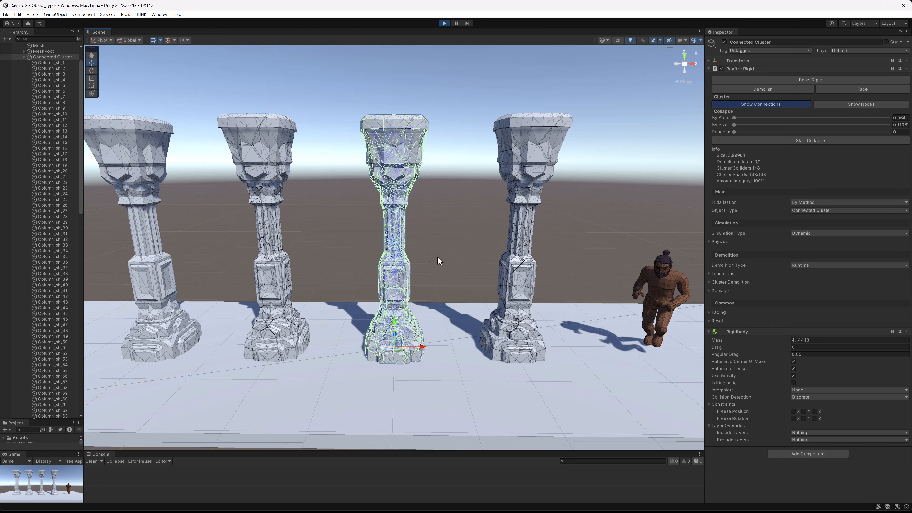
# Select the fragments of the Connected Cluster column's capital and base to check them, then clear the selection
pyautogui.moveTo(339, 90); pyautogui.dragTo(436, 179)
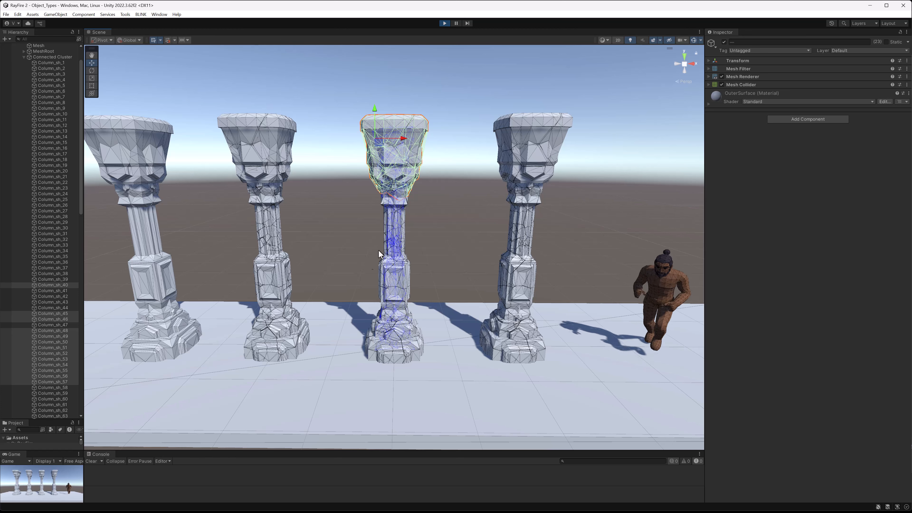
pyautogui.click(445, 212)
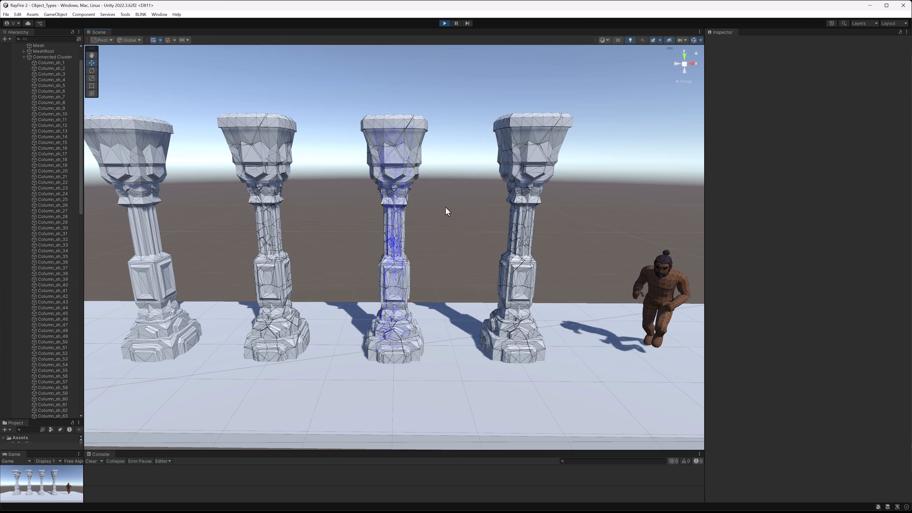
pyautogui.moveTo(341, 101); pyautogui.dragTo(459, 222)
pyautogui.moveTo(331, 270); pyautogui.dragTo(434, 372)
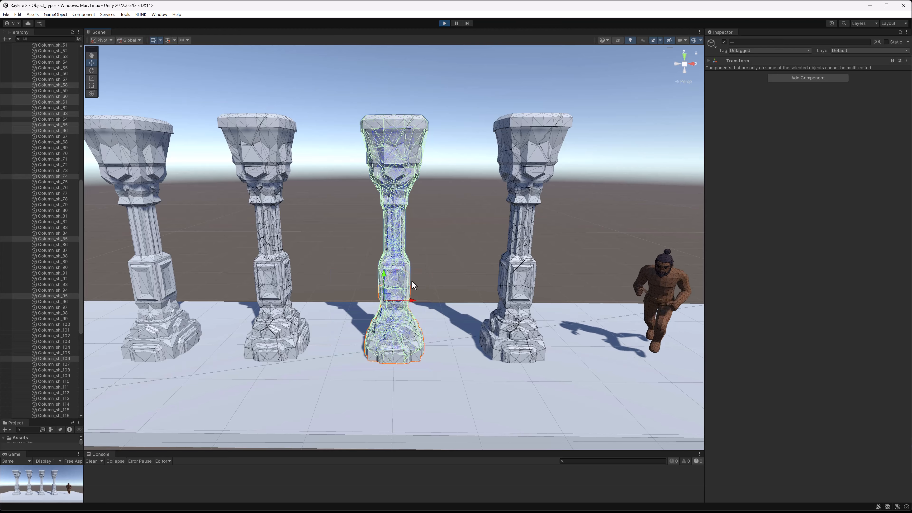
pyautogui.click(452, 248)
pyautogui.scroll(-2, 398, 257)
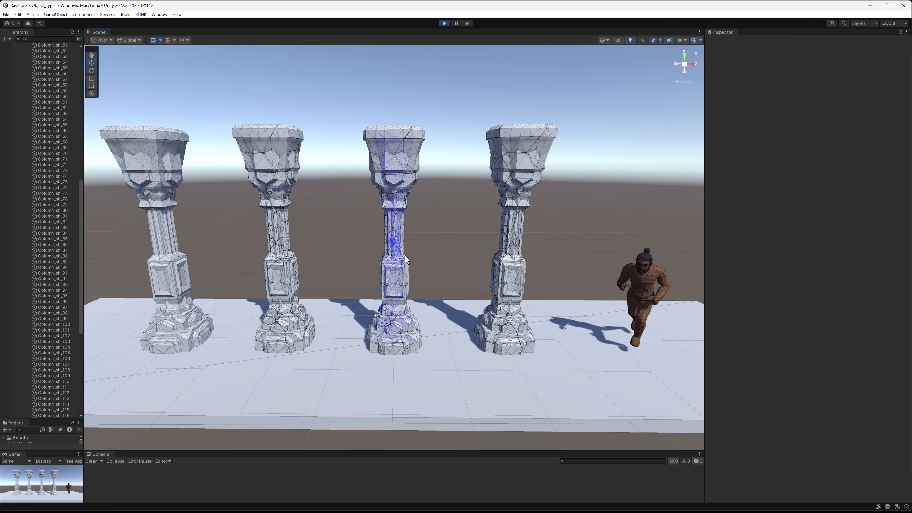
# Lift the Connected Cluster column above the ground and drop it so it breaks, pausing the simulation while it falls
pyautogui.click(404, 256)
pyautogui.scroll(-2, 408, 262)
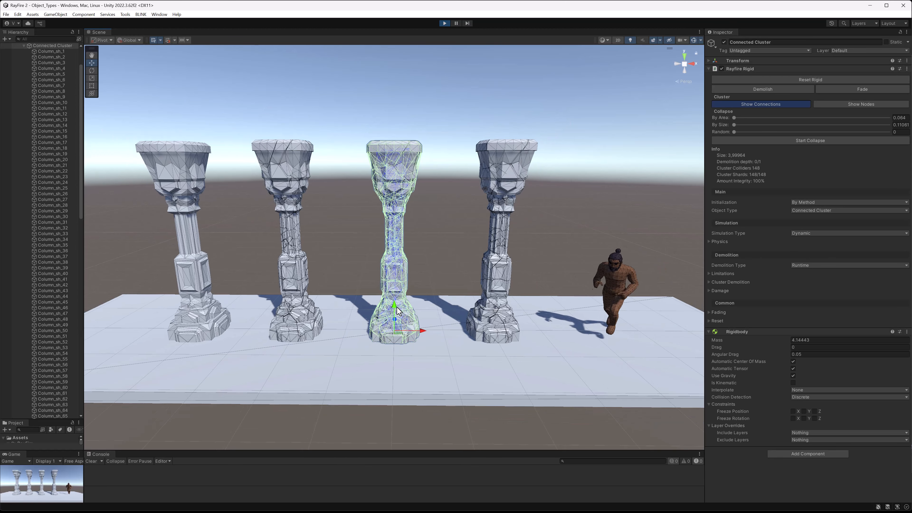
pyautogui.moveTo(395, 307); pyautogui.dragTo(391, 192)
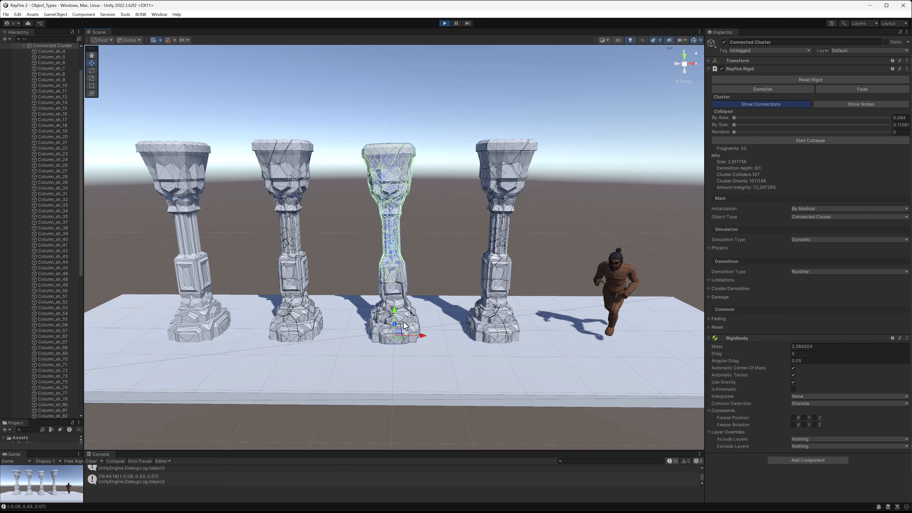
pyautogui.scroll(2, 399, 173)
pyautogui.keyDown('alt'); pyautogui.moveTo(395, 220); pyautogui.dragTo(458, 237); pyautogui.keyUp('alt')
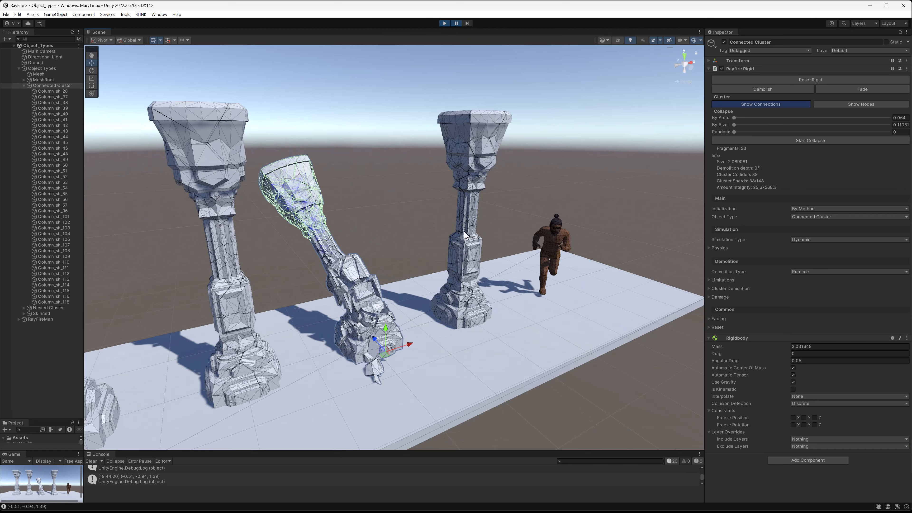
# Inspect the components of a detached fragment at the base of the broken Connected Cluster column
pyautogui.scroll(4, 413, 265)
pyautogui.moveTo(347, 344); pyautogui.dragTo(360, 300, button='middle')
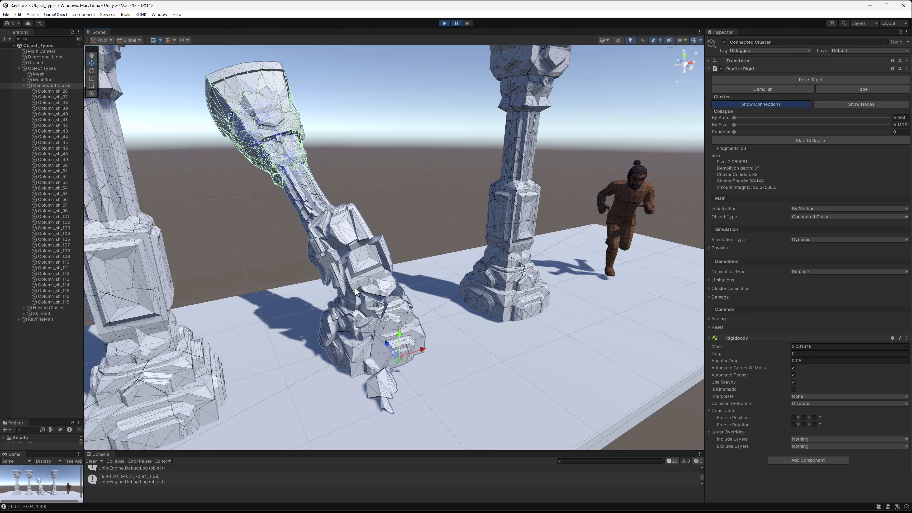
pyautogui.keyDown('alt'); pyautogui.moveTo(389, 244); pyautogui.dragTo(372, 256); pyautogui.keyUp('alt')
pyautogui.click(371, 256)
pyautogui.click(376, 312)
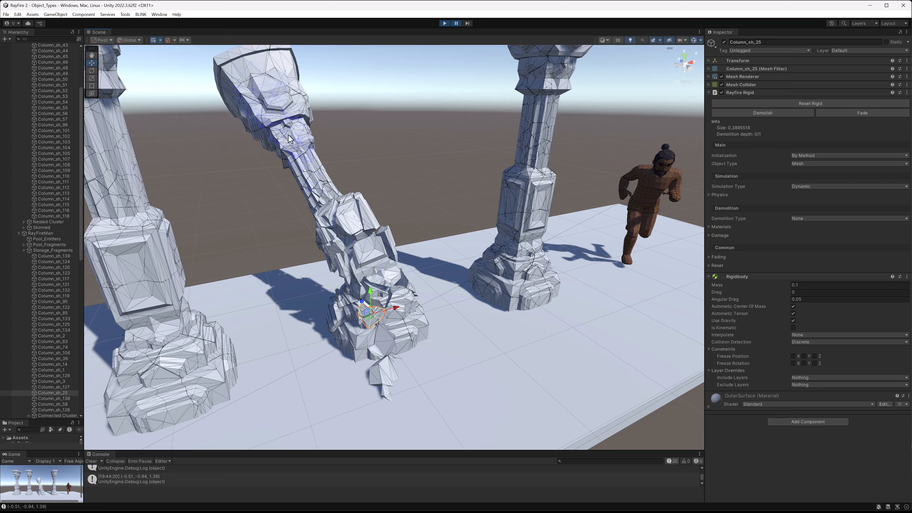
# Select the still-connected upper part of the broken column and examine its colliders and connection lines from above
pyautogui.click(275, 105)
pyautogui.moveTo(274, 105); pyautogui.dragTo(393, 203, button='middle')
pyautogui.keyDown('alt'); pyautogui.moveTo(490, 198); pyautogui.dragTo(383, 240); pyautogui.keyUp('alt')
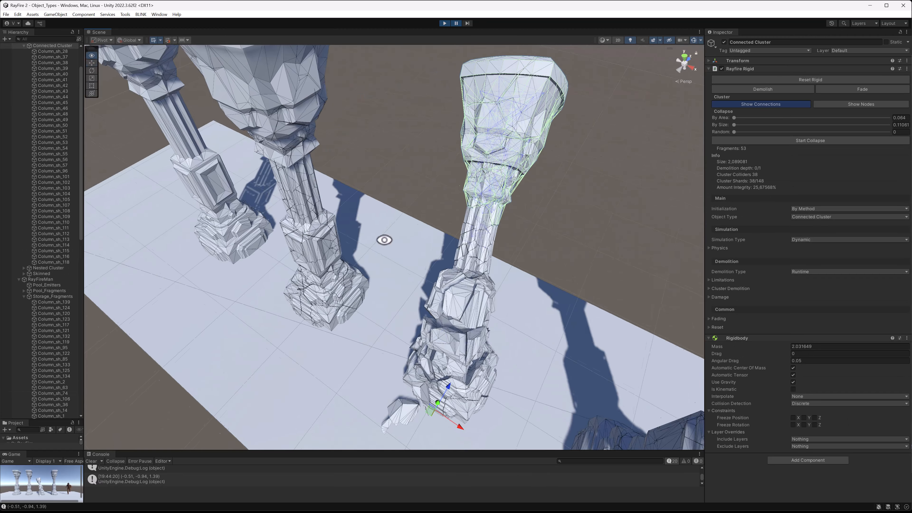
pyautogui.scroll(2, 383, 240)
pyautogui.moveTo(467, 223); pyautogui.dragTo(433, 244, button='middle')
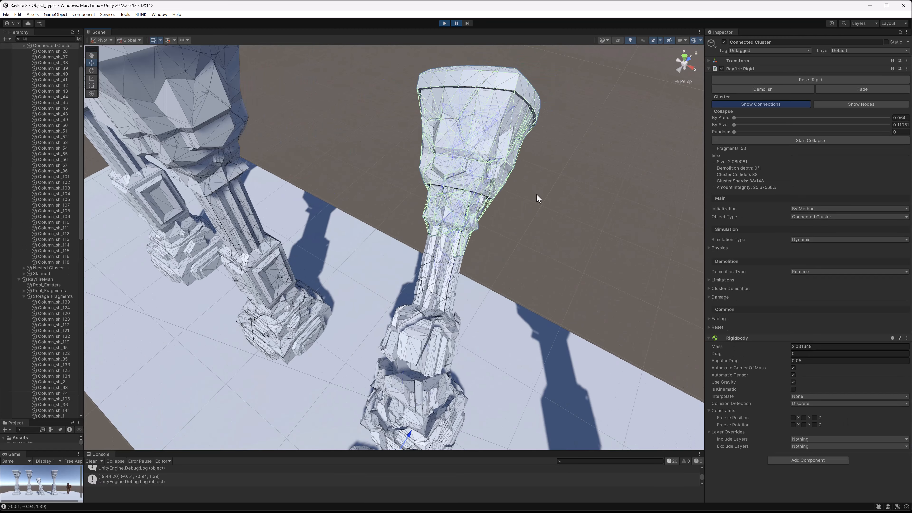
pyautogui.scroll(-3, 478, 224)
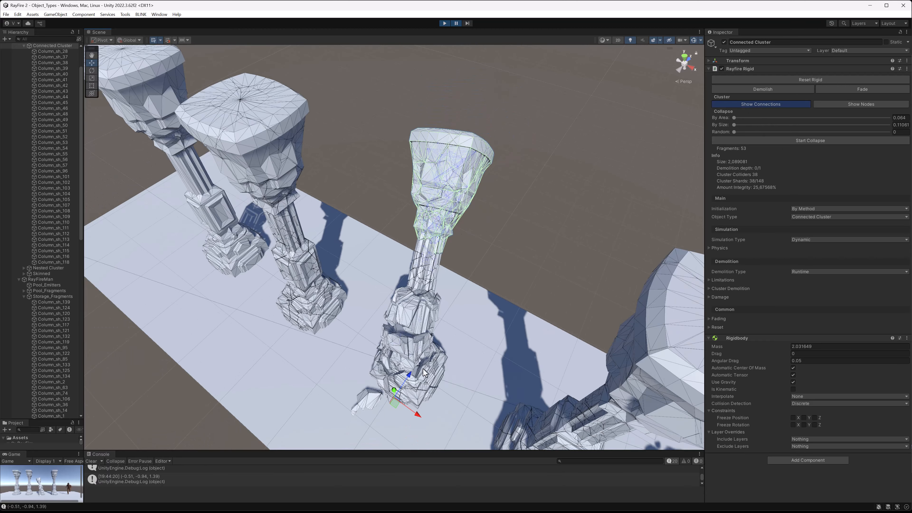
pyautogui.scroll(2, 441, 379)
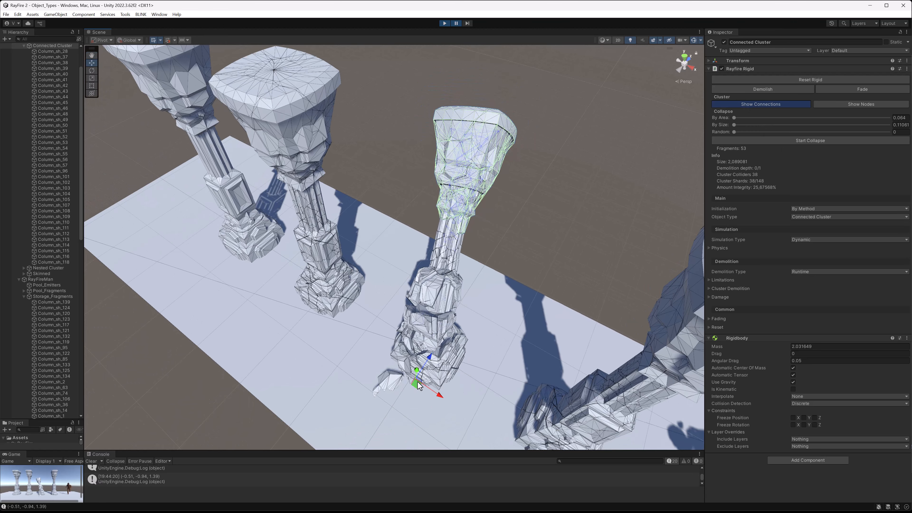
# Move the remaining Connected Cluster chunk away from the broken shaft and review its child fragments in the Hierarchy
pyautogui.moveTo(418, 386); pyautogui.dragTo(483, 347)
pyautogui.click(564, 167)
pyautogui.click(531, 148)
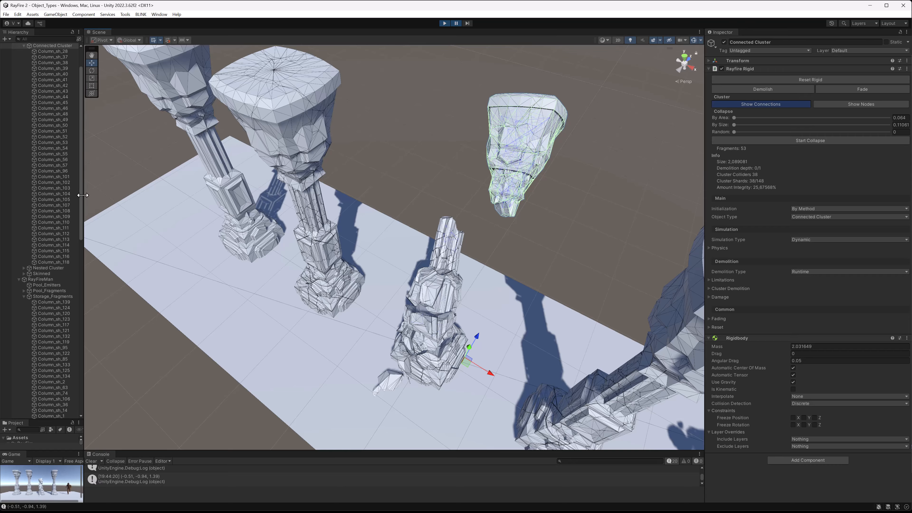
pyautogui.scroll(3, 74, 46)
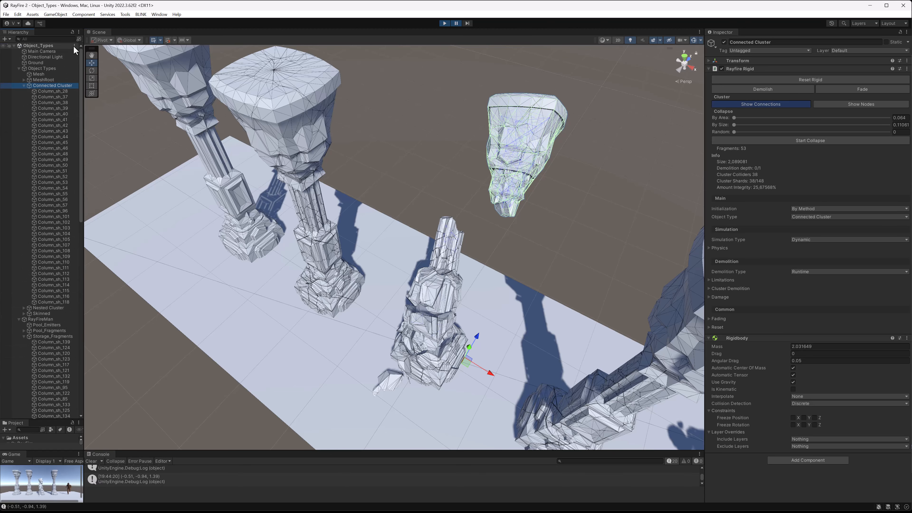
pyautogui.click(24, 86)
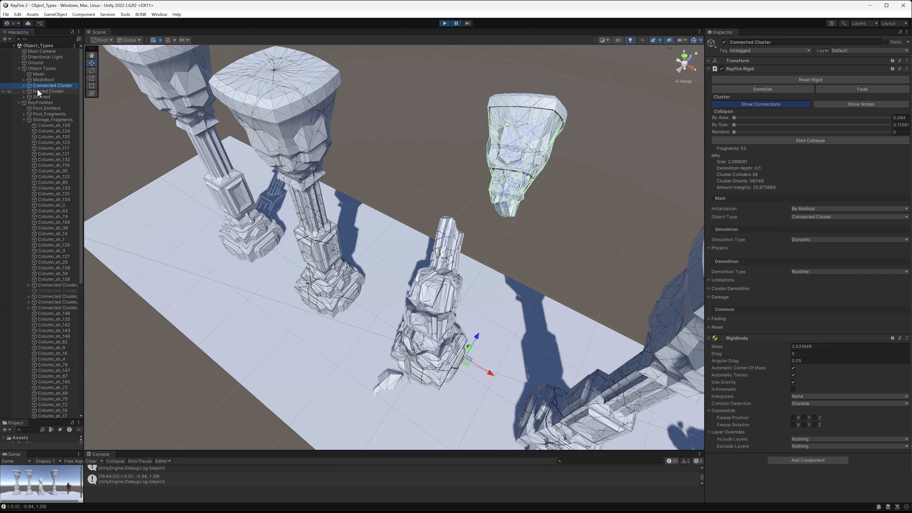
pyautogui.click(24, 85)
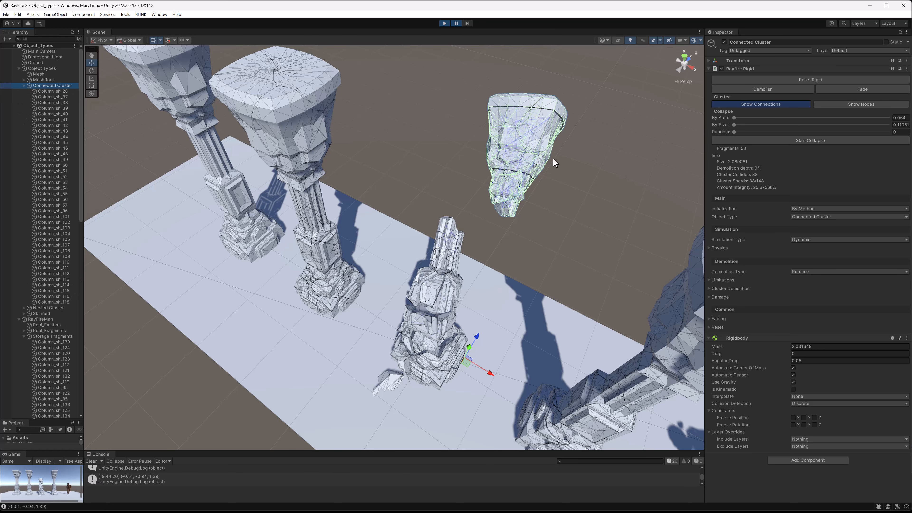
# Reselect the remaining Connected Cluster chunk and move it out in front of the row of columns
pyautogui.keyDown('alt'); pyautogui.moveTo(557, 254); pyautogui.dragTo(592, 212); pyautogui.keyUp('alt')
pyautogui.click(495, 167)
pyautogui.click(497, 142)
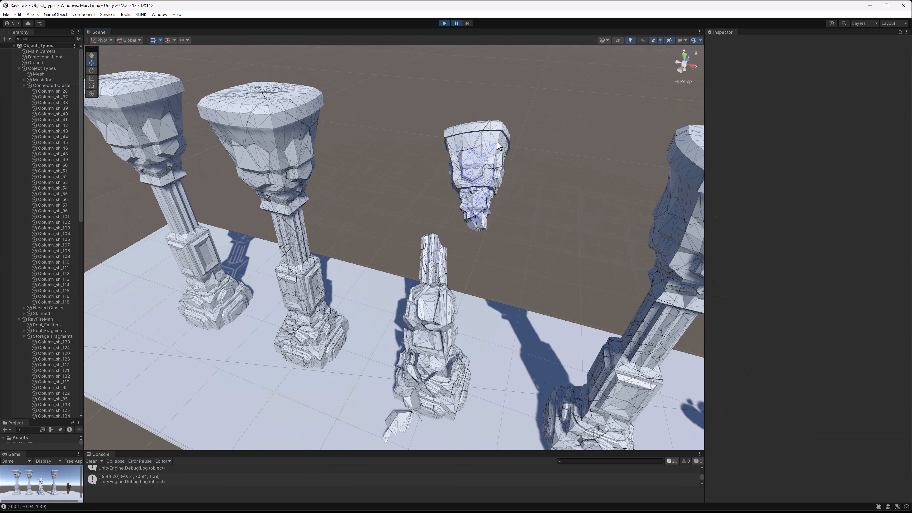
pyautogui.click(498, 141)
pyautogui.scroll(-4, 458, 274)
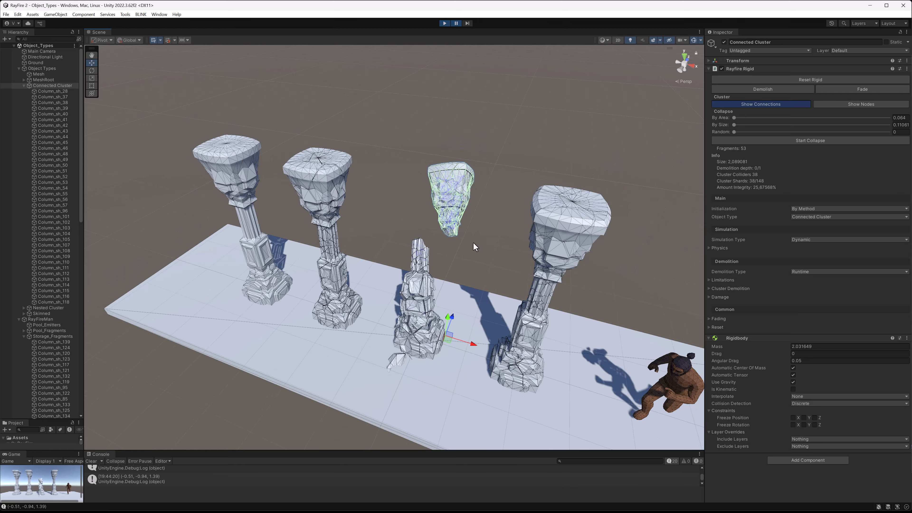
pyautogui.keyDown('alt'); pyautogui.moveTo(555, 259); pyautogui.dragTo(422, 216); pyautogui.keyUp('alt')
pyautogui.scroll(-4, 411, 363)
pyautogui.moveTo(412, 367); pyautogui.dragTo(230, 381)
pyautogui.keyDown('alt'); pyautogui.moveTo(266, 283); pyautogui.dragTo(352, 282); pyautogui.keyUp('alt')
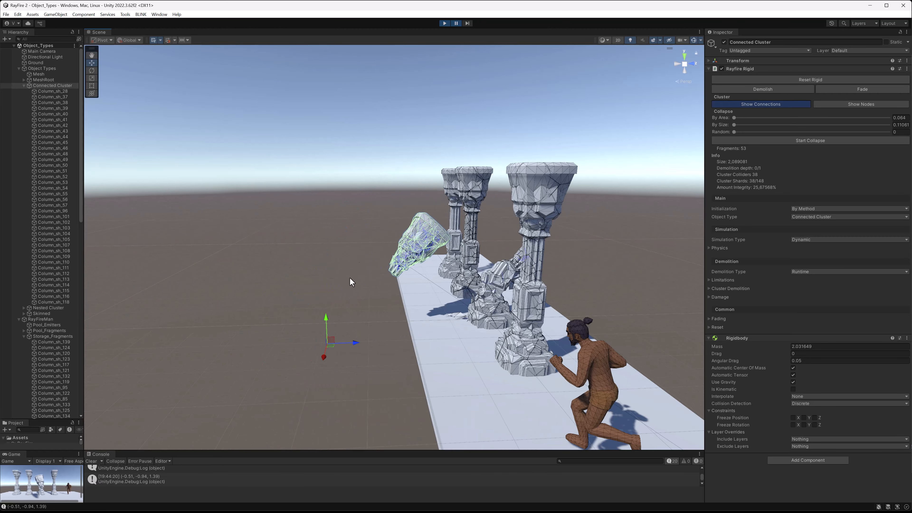
pyautogui.keyDown('alt'); pyautogui.moveTo(408, 290); pyautogui.dragTo(463, 284); pyautogui.keyUp('alt')
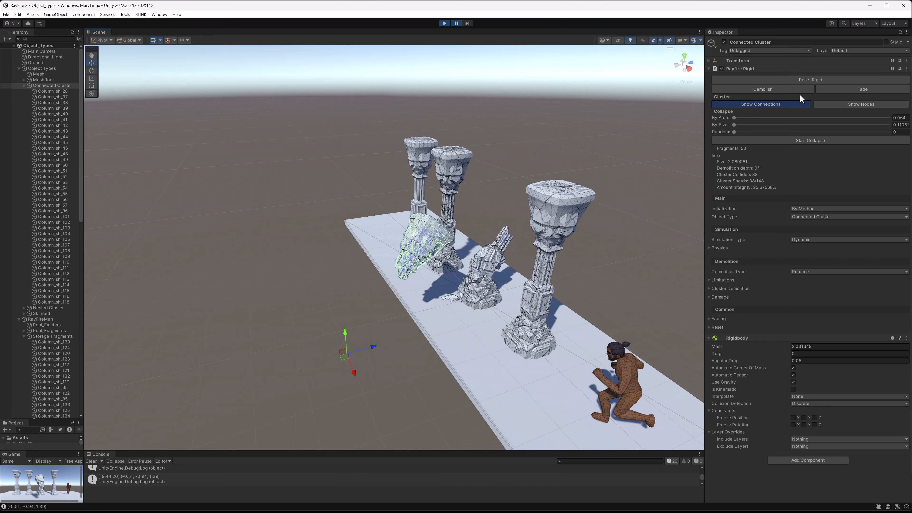
# Resume the simulation to let the chunk fall and select one of its fragments on the ground
pyautogui.click(455, 27)
pyautogui.scroll(8, 428, 275)
pyautogui.keyDown('alt'); pyautogui.moveTo(428, 275); pyautogui.dragTo(317, 279); pyautogui.keyUp('alt')
pyautogui.click(324, 274)
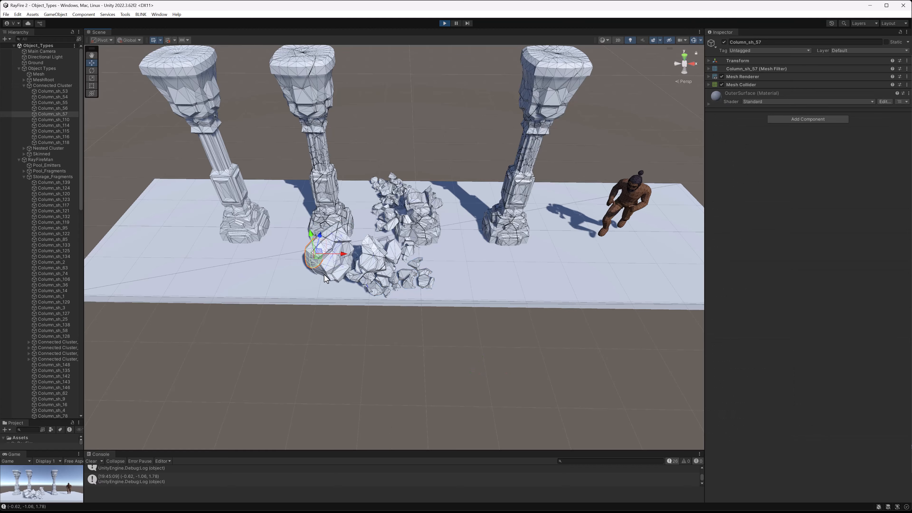
# Lift the remaining Connected Cluster chunk to one side, drop it again and select a fragment still belonging to it
pyautogui.click(334, 266)
pyautogui.scroll(4, 359, 250)
pyautogui.moveTo(355, 249); pyautogui.dragTo(382, 239, button='middle')
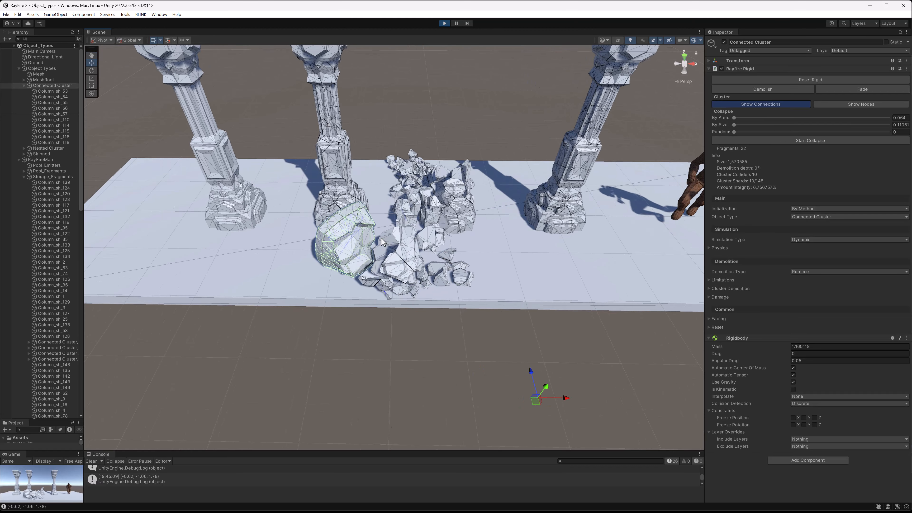
pyautogui.moveTo(539, 400); pyautogui.dragTo(467, 298)
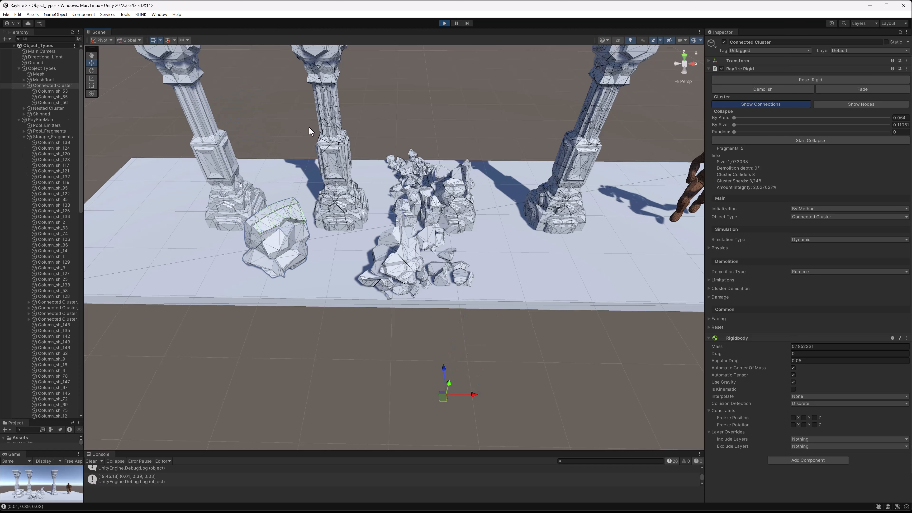
pyautogui.click(284, 221)
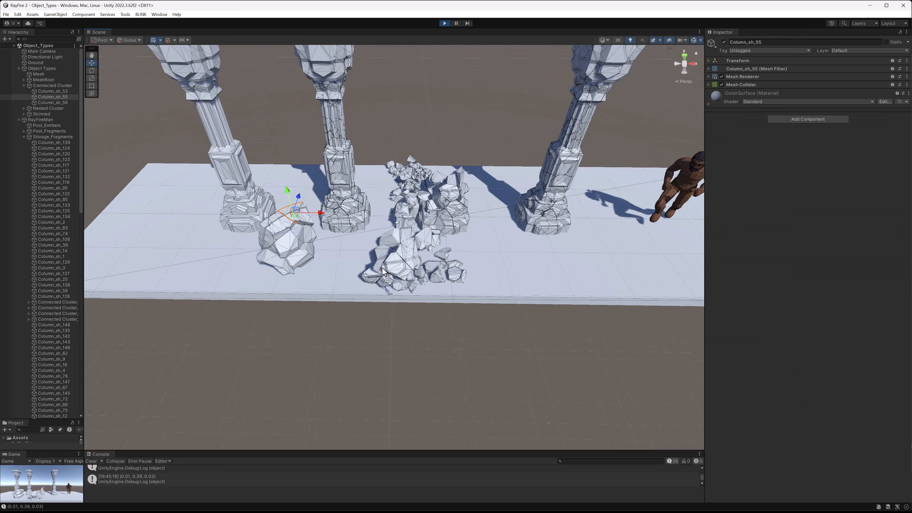
# View the whole row of columns with the scattered fragments and exit Play mode
pyautogui.scroll(-5, 383, 272)
pyautogui.scroll(-2, 481, 205)
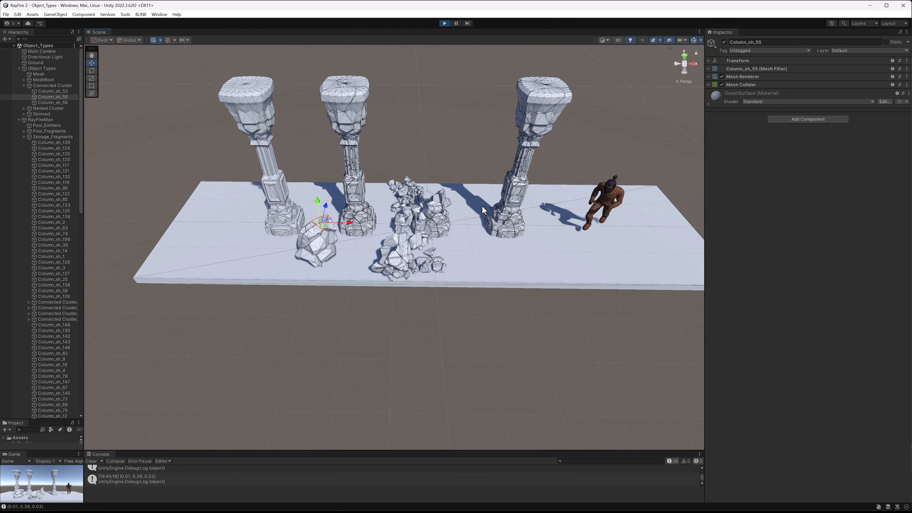
pyautogui.moveTo(481, 206); pyautogui.dragTo(452, 225, button='middle')
pyautogui.keyDown('alt'); pyautogui.moveTo(428, 234); pyautogui.dragTo(408, 210); pyautogui.keyUp('alt')
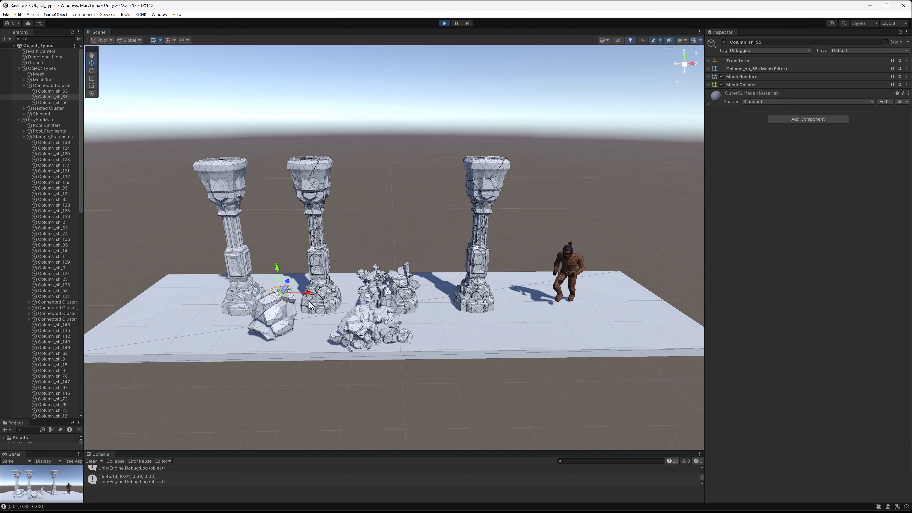
pyautogui.keyDown('alt'); pyautogui.moveTo(390, 295); pyautogui.dragTo(386, 293); pyautogui.keyUp('alt')
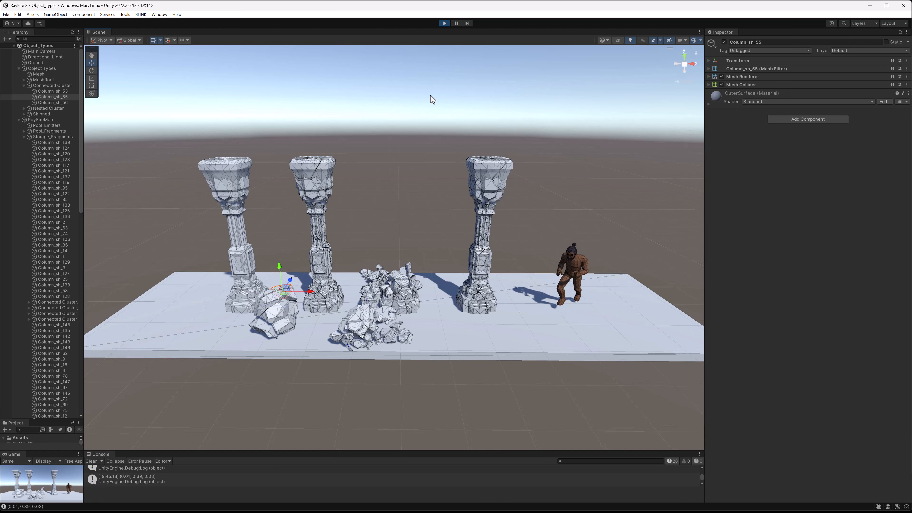
pyautogui.click(444, 23)
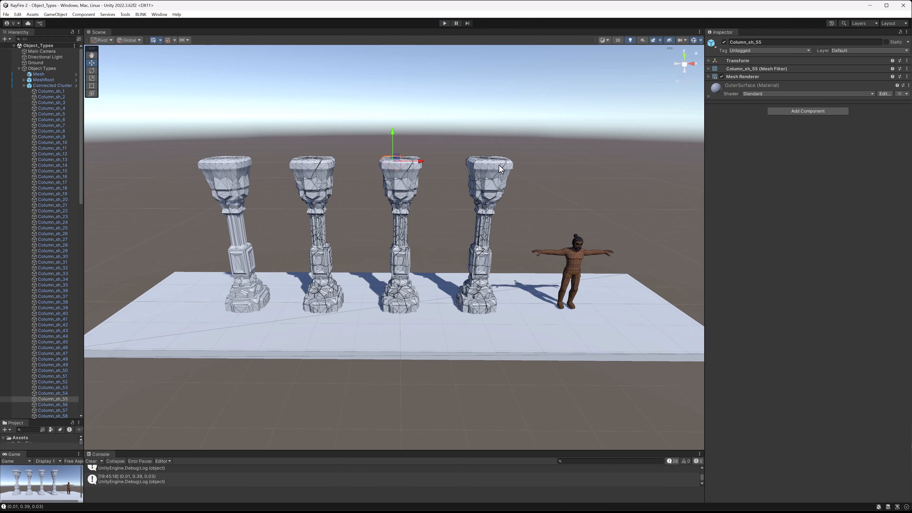
# Select the Nested Cluster column, collapse the Connected Cluster hierarchy and expand the Nested Cluster's children
pyautogui.click(501, 169)
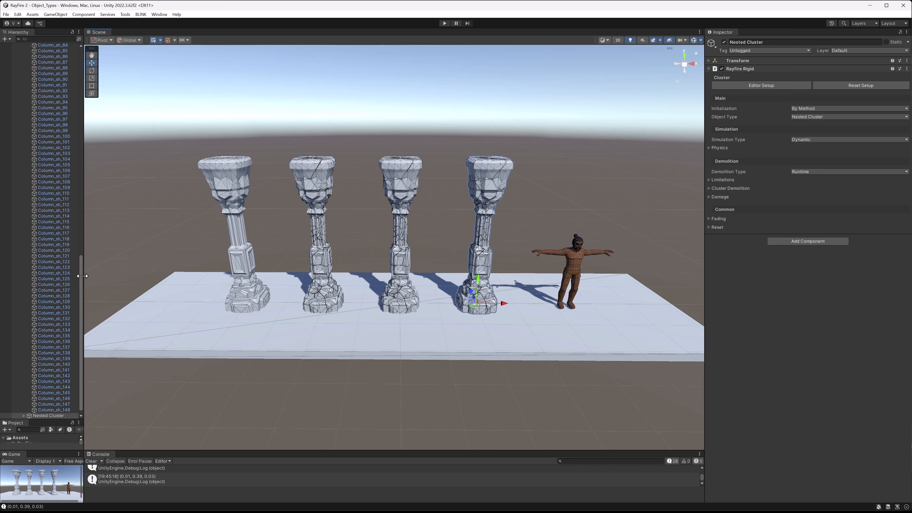
pyautogui.moveTo(81, 286); pyautogui.dragTo(105, 66)
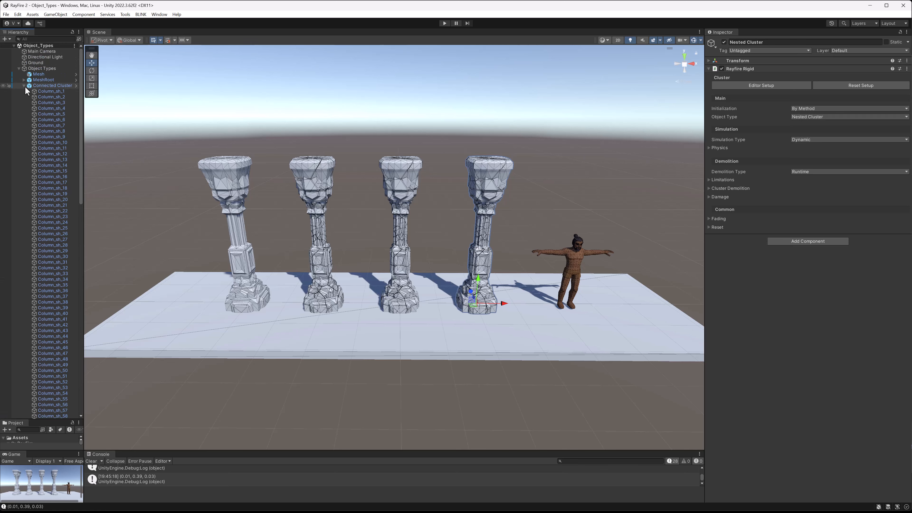
pyautogui.click(24, 86)
pyautogui.click(23, 91)
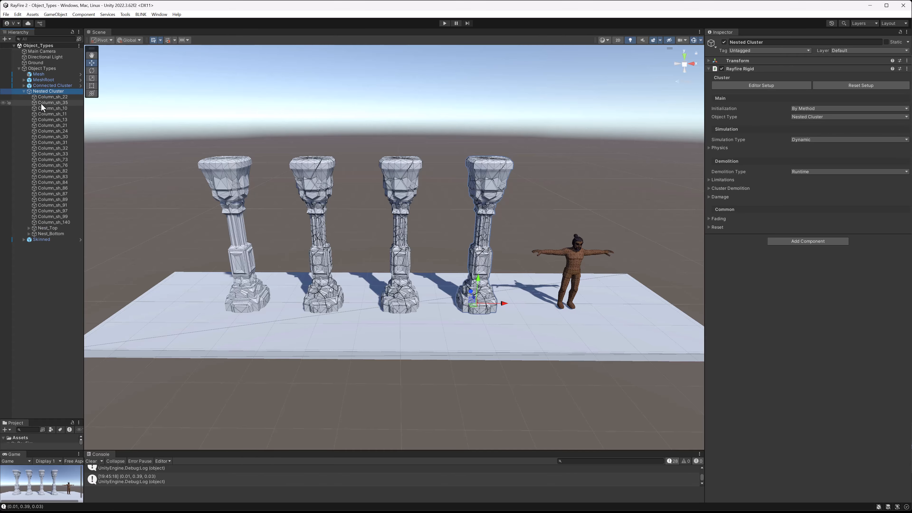
# Select all loose shards directly under Nested Cluster, from Column_sh_22 to Column_sh_140
pyautogui.scroll(3, 500, 277)
pyautogui.scroll(2, 485, 259)
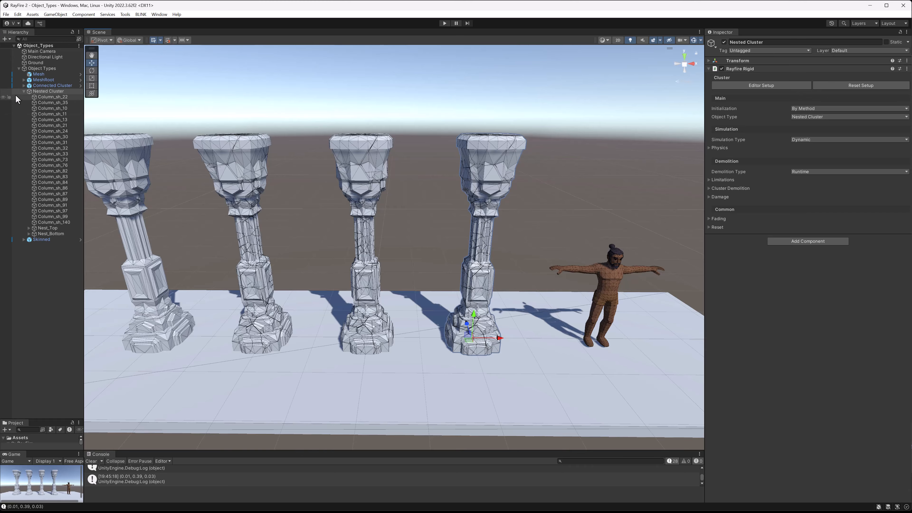
pyautogui.click(45, 95)
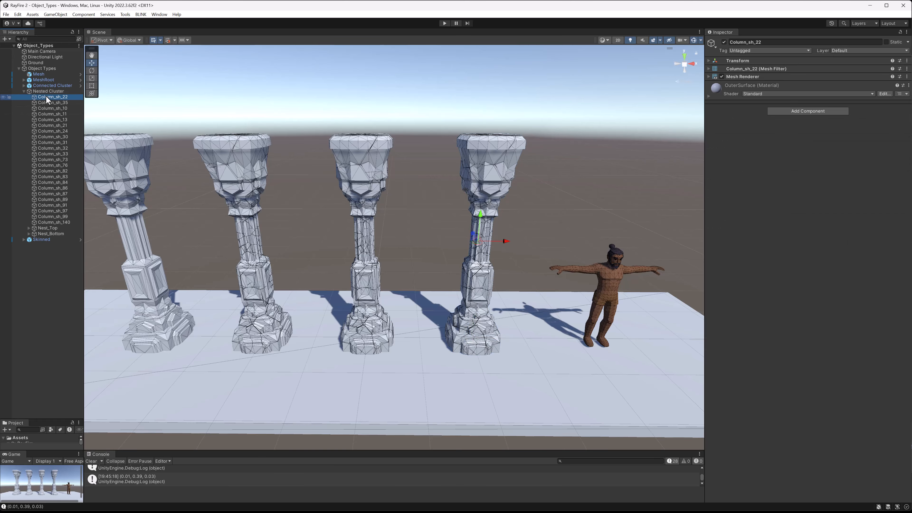
pyautogui.keyDown('shift'); pyautogui.click(47, 223); pyautogui.keyUp('shift')
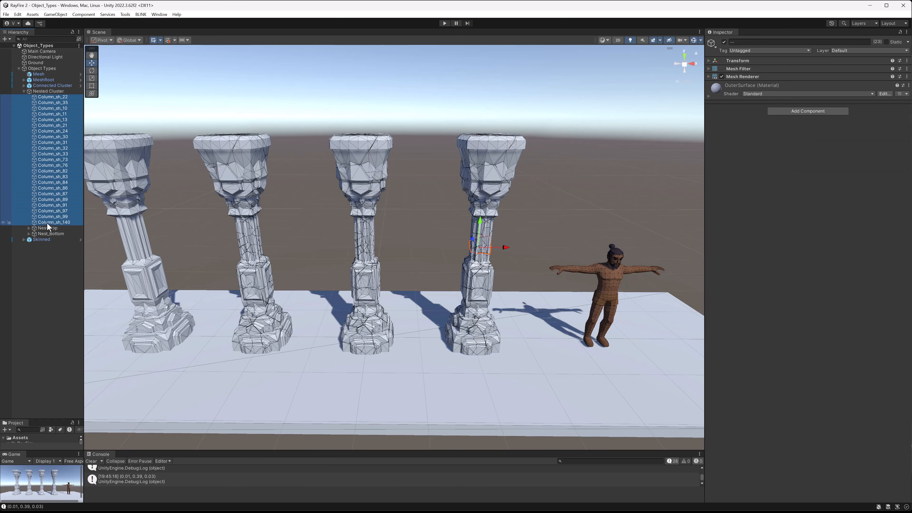
# Frame the selected mid-column shards for a close look, and select and frame Nest_Top together with Nest_Bottom
pyautogui.press('f')
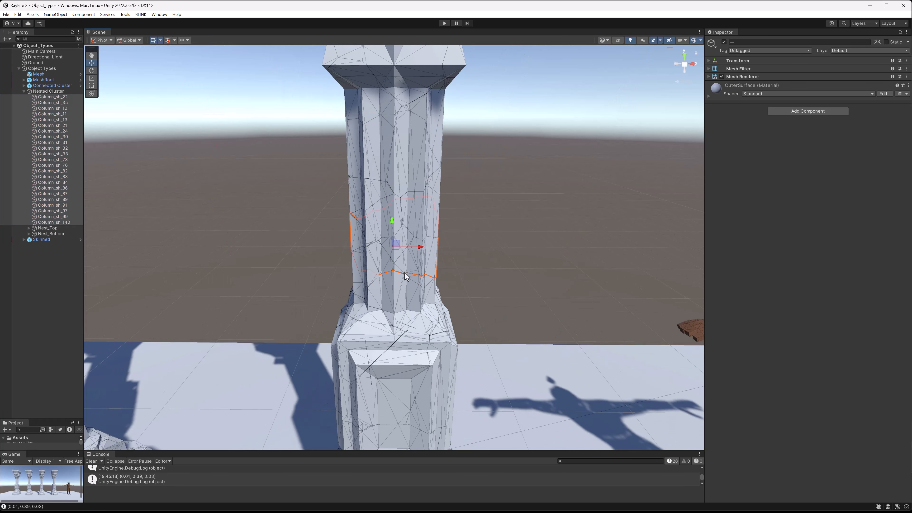
pyautogui.keyDown('alt'); pyautogui.moveTo(405, 273); pyautogui.dragTo(363, 221); pyautogui.keyUp('alt')
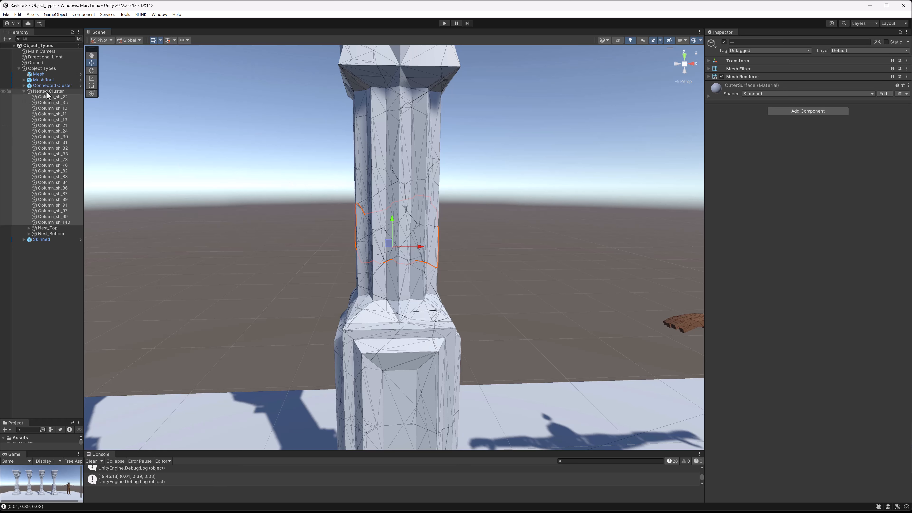
pyautogui.click(46, 229)
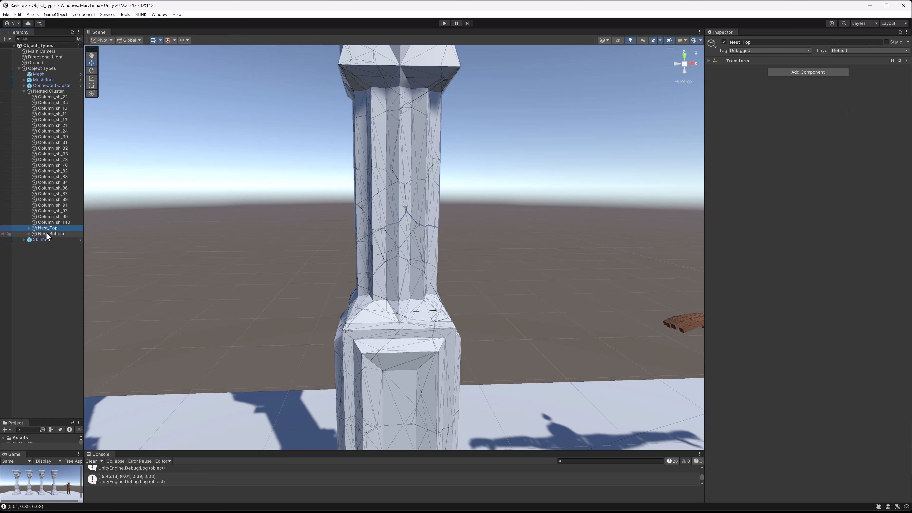
pyautogui.keyDown('shift'); pyautogui.click(46, 234); pyautogui.keyUp('shift')
pyautogui.press('f')
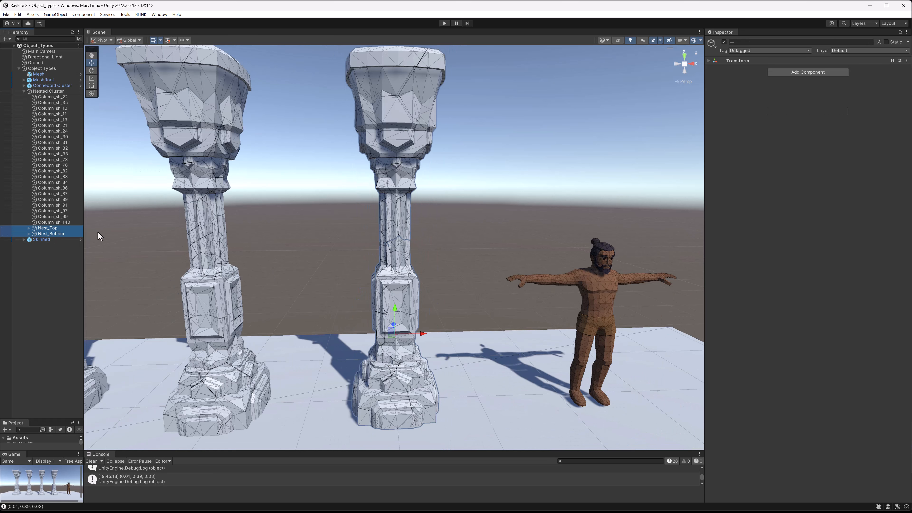
# Lift Nest_Top straight up off the Nested Cluster column to show the group, and undo the move
pyautogui.click(48, 229)
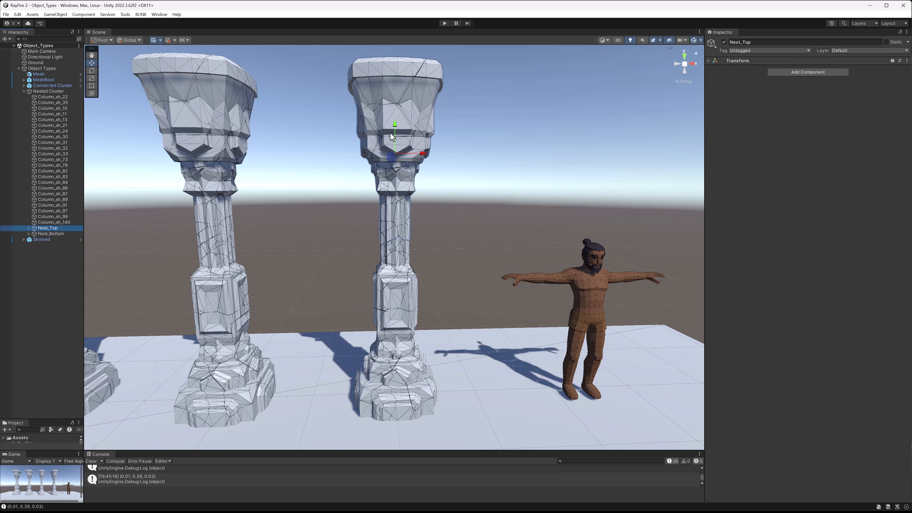
pyautogui.moveTo(394, 128); pyautogui.dragTo(394, 86)
pyautogui.scroll(-5, 180, 242)
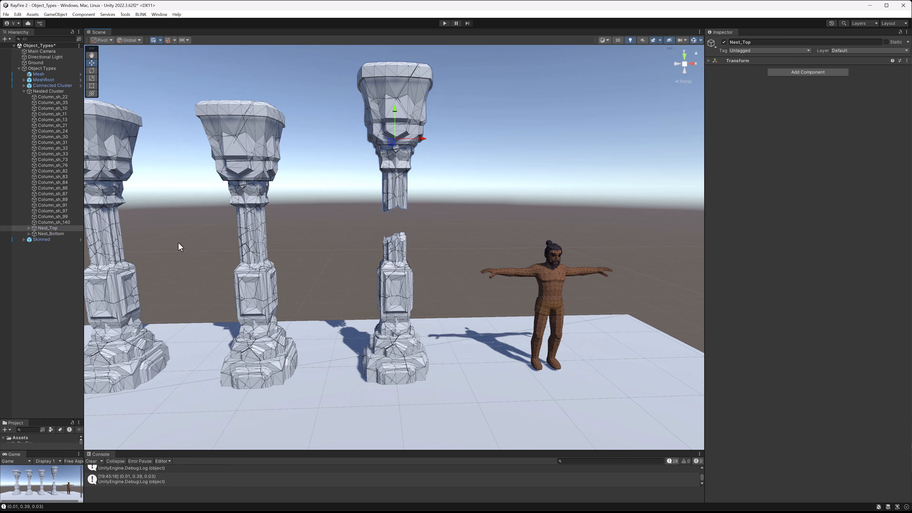
pyautogui.hotkey('ctrl', 'z')
# Shift Nest_Bottom sideways along the X axis toward the character, and undo the move
pyautogui.click(46, 233)
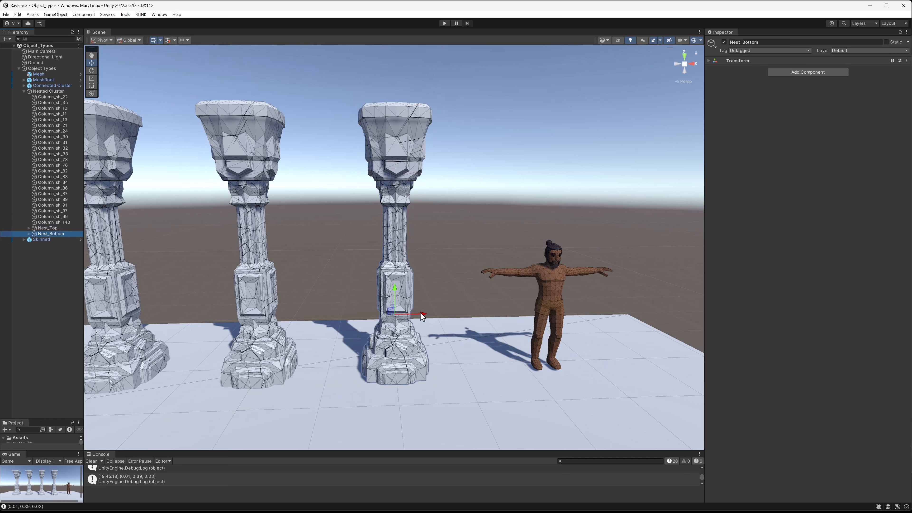
pyautogui.moveTo(420, 313); pyautogui.dragTo(446, 314)
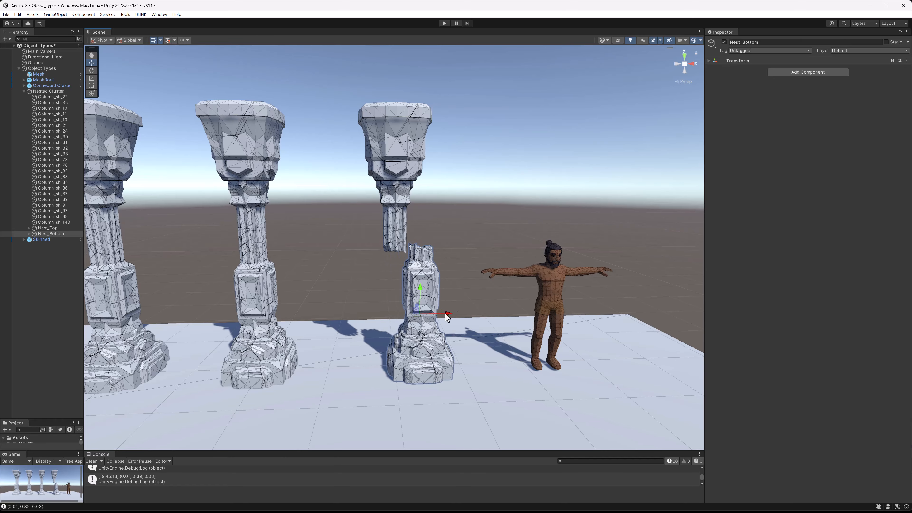
pyautogui.hotkey('ctrl', 'z')
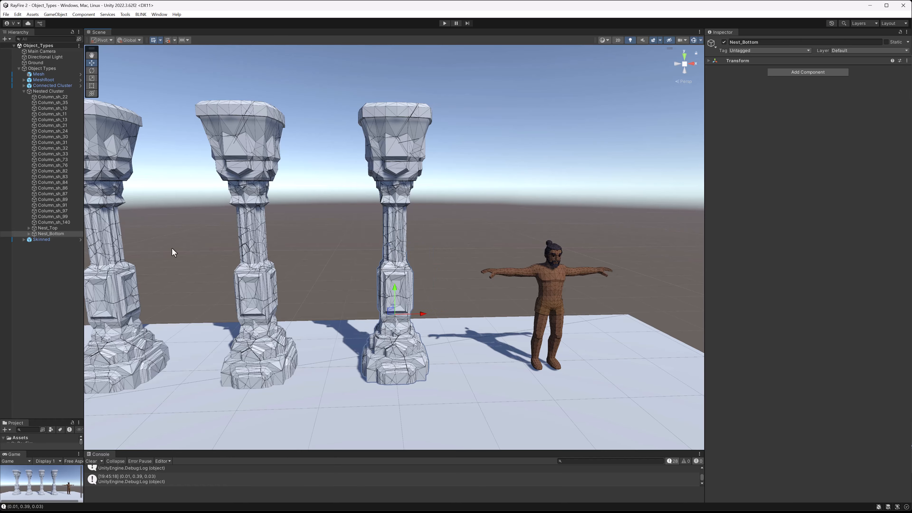
# Inspect the Nested Cluster root's Rayfire Rigid settings and reselect its loose shards from Column_sh_22 to Column_sh_140
pyautogui.click(388, 125)
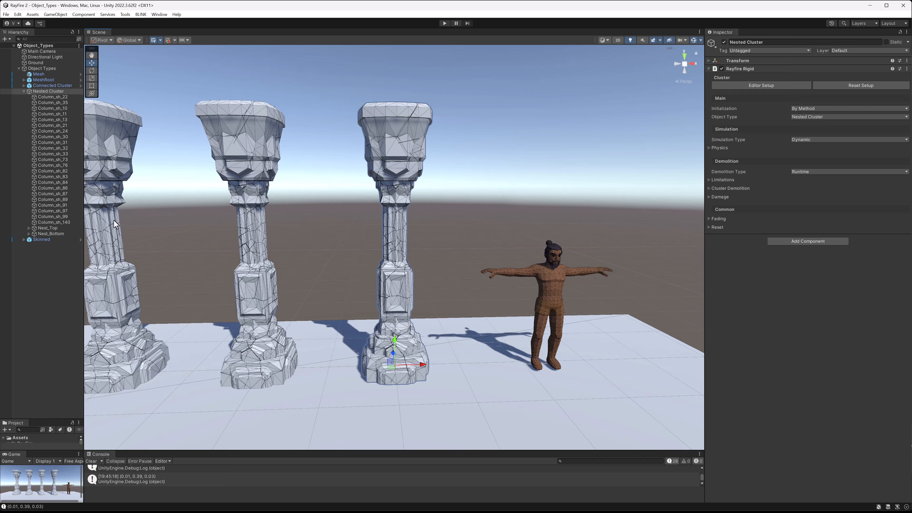
pyautogui.click(53, 96)
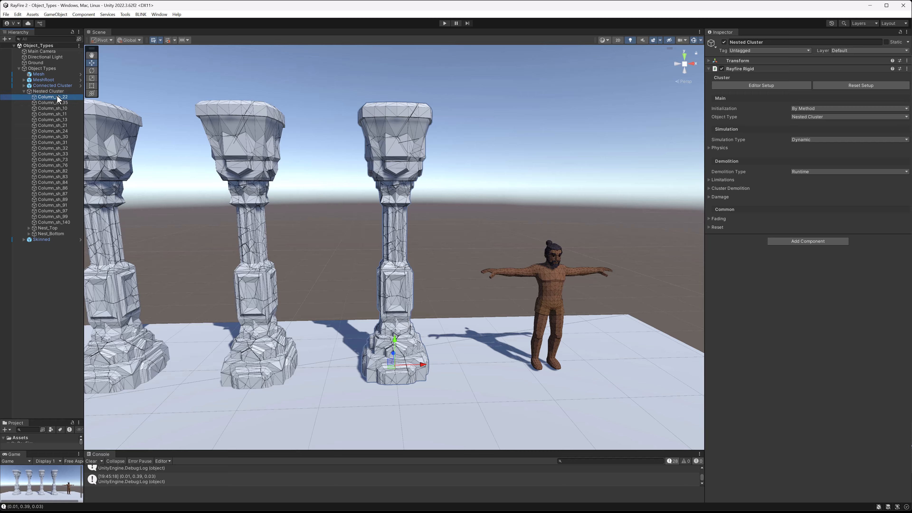
pyautogui.keyDown('shift'); pyautogui.click(37, 222); pyautogui.keyUp('shift')
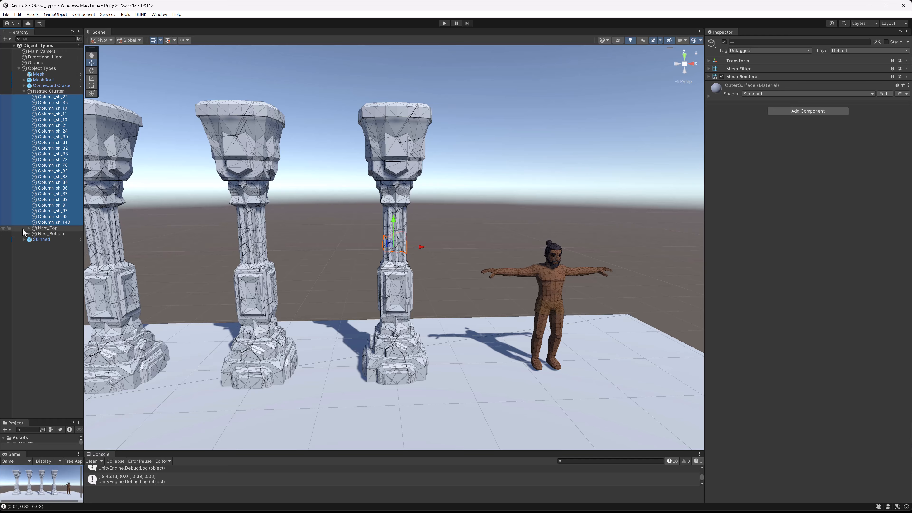
# Expand Nest_Top's children and raise the whole Nest_Top group above the rest of the column
pyautogui.click(29, 228)
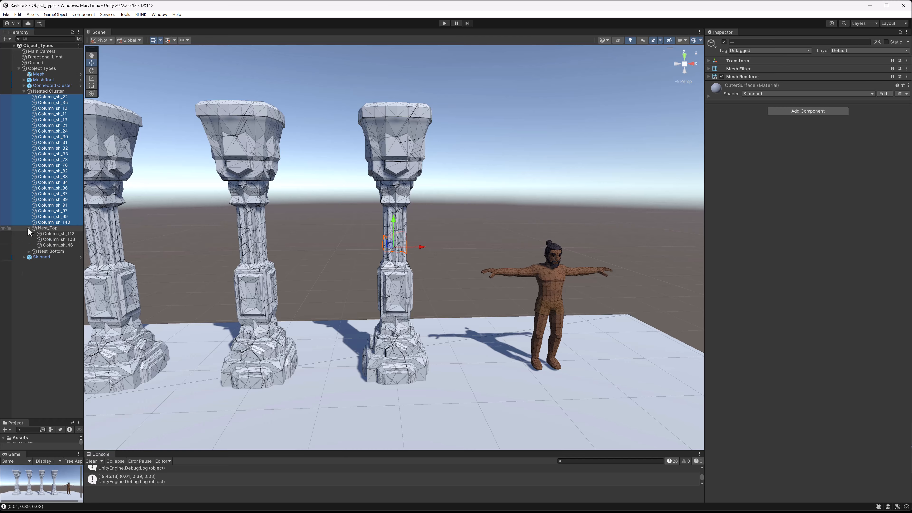
pyautogui.click(42, 227)
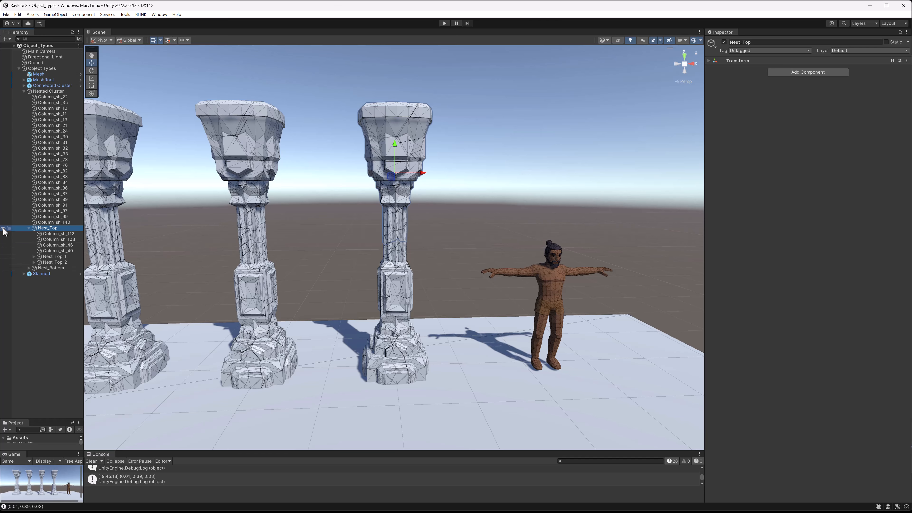
pyautogui.moveTo(395, 146); pyautogui.dragTo(394, 113)
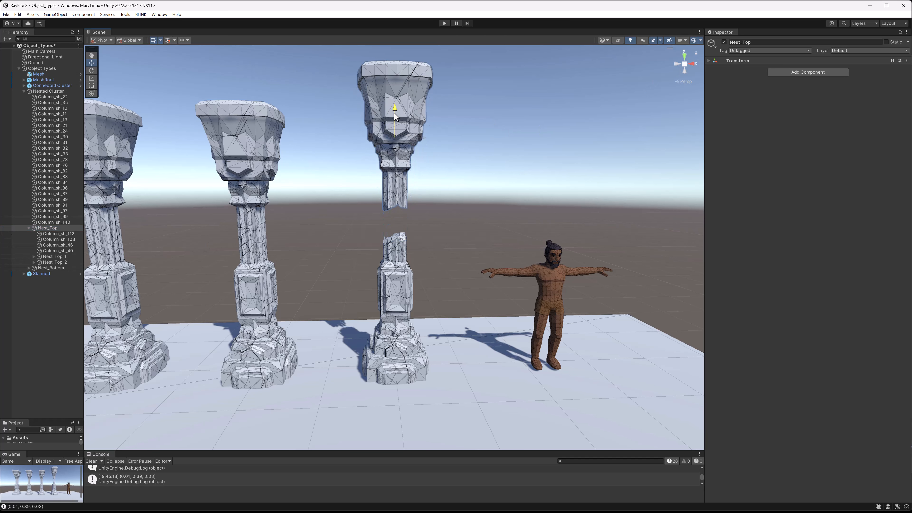
# Select the loose shards directly under Nest_Top, from Column_sh_112 to Column_sh_40, and examine them on the column
pyautogui.click(58, 233)
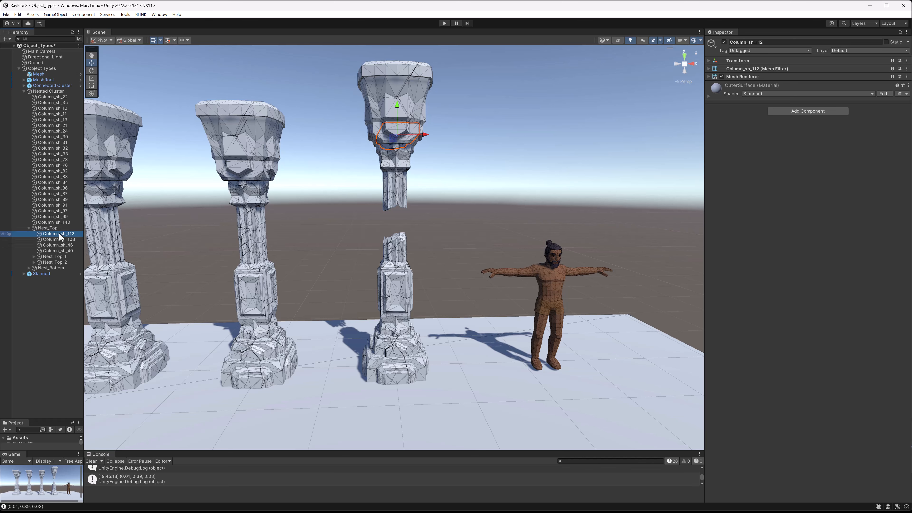
pyautogui.keyDown('shift'); pyautogui.click(59, 251); pyautogui.keyUp('shift')
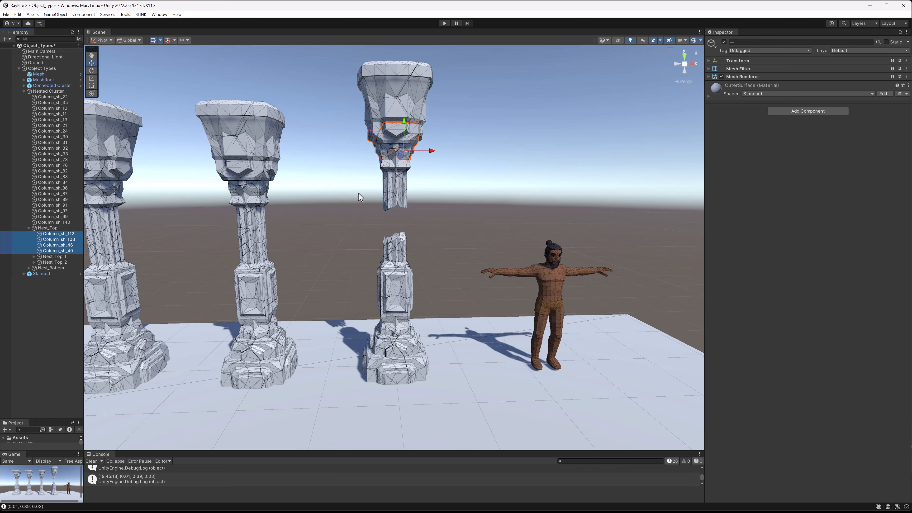
pyautogui.keyDown('alt'); pyautogui.moveTo(402, 136); pyautogui.dragTo(417, 156); pyautogui.keyUp('alt')
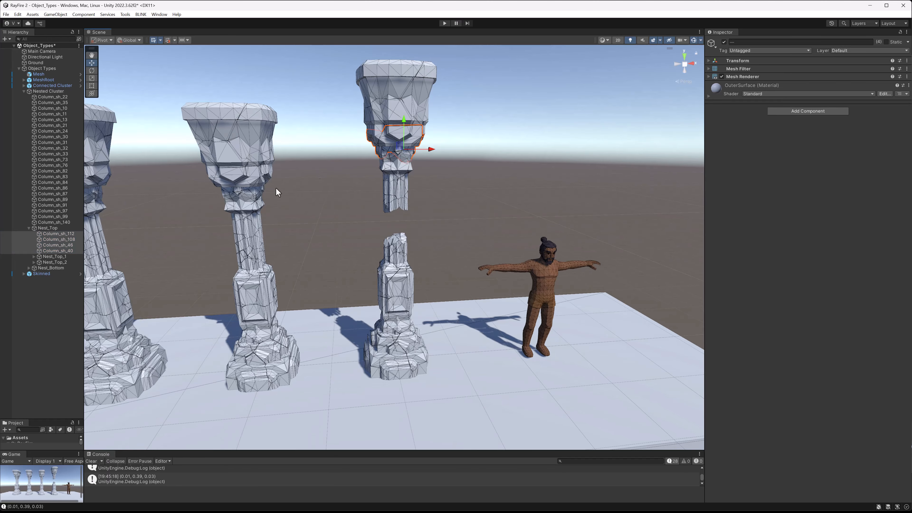
# Separate Nest_Top's two subgroups by moving Nest_Top_1 slightly up and Nest_Top_2 slightly down
pyautogui.click(59, 255)
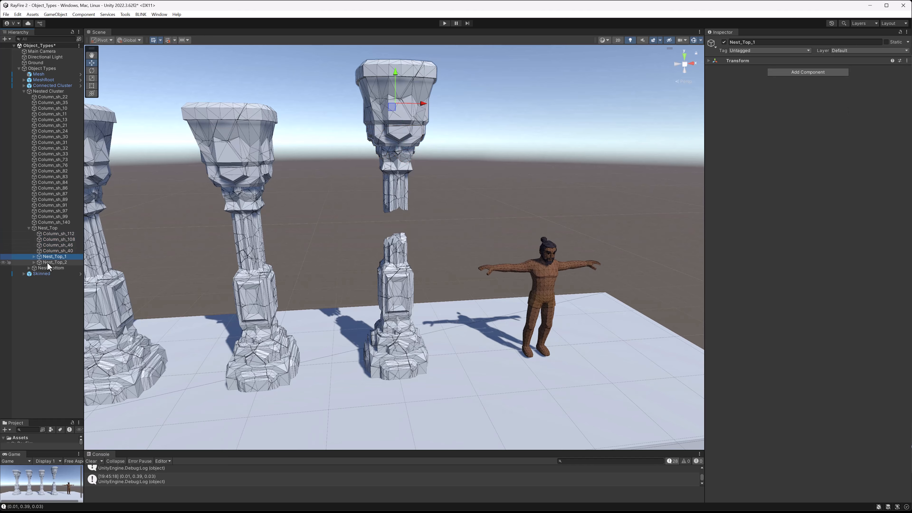
pyautogui.moveTo(398, 84); pyautogui.dragTo(393, 71)
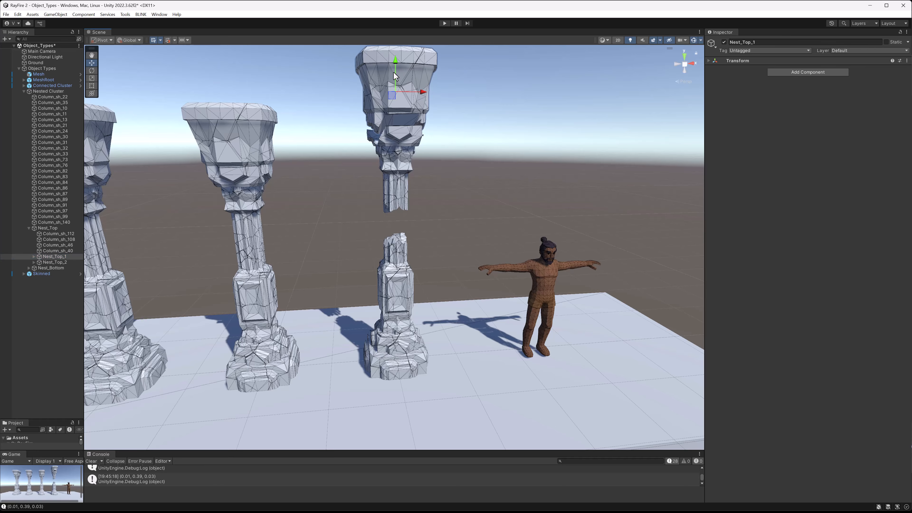
pyautogui.click(50, 262)
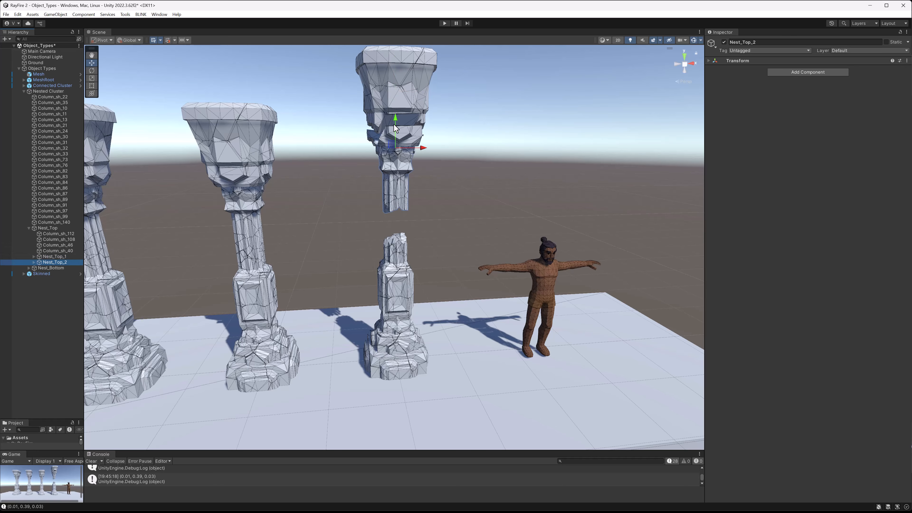
pyautogui.moveTo(394, 125); pyautogui.dragTo(393, 136)
# Undo the moves of Nest_Top_2, Nest_Top_1 and Nest_Top so the column is whole again
pyautogui.hotkey('ctrl', 'z')
pyautogui.hotkey('ctrl', 'z')
pyautogui.hotkey('ctrl', 'z')
pyautogui.hotkey('ctrl', 'z')
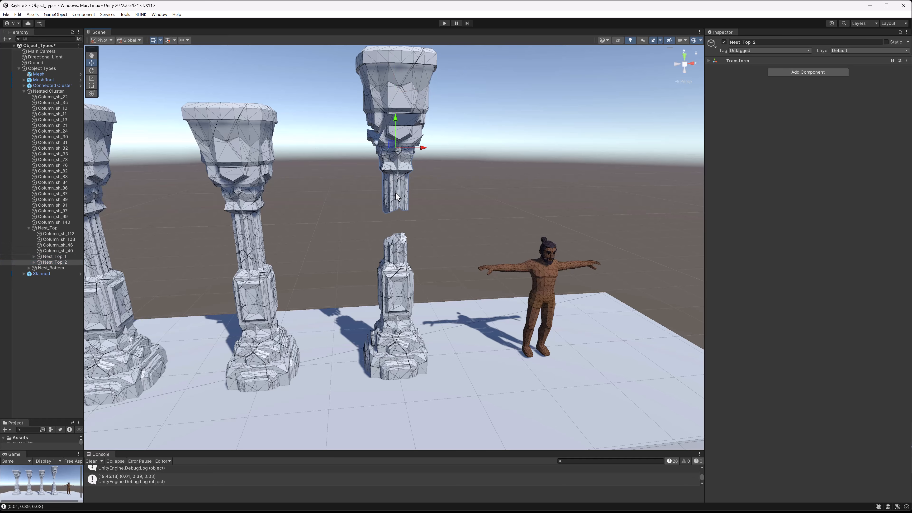
pyautogui.hotkey('ctrl', 'z')
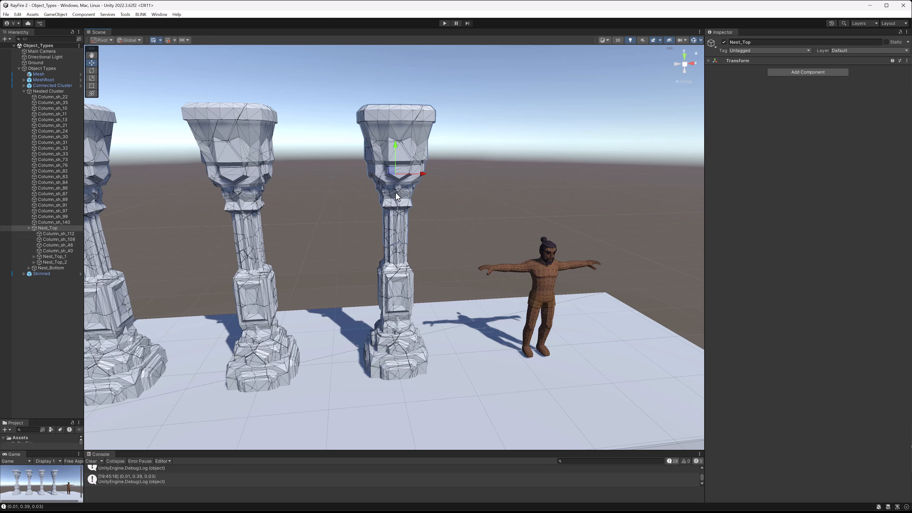
# Expand Nest_Bottom and select all its shards from Column_sh_1 to Column_sh_148 to examine them on the column
pyautogui.click(27, 266)
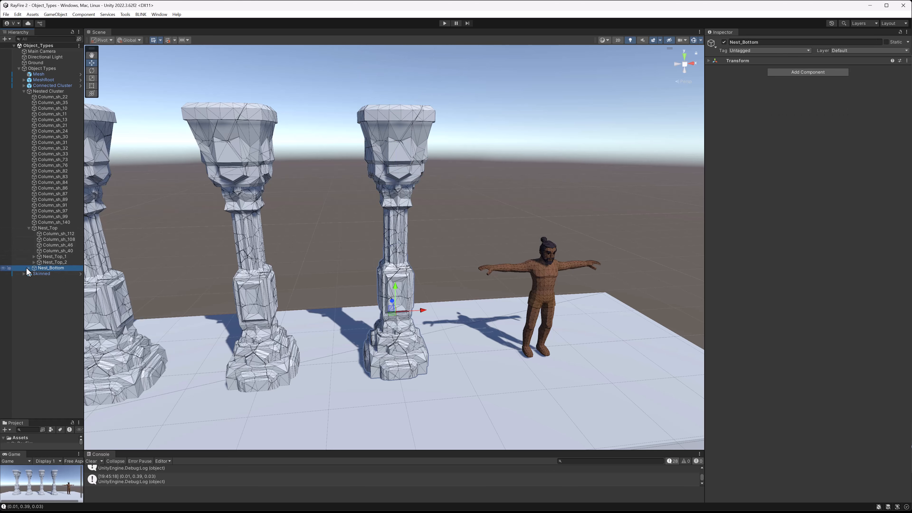
pyautogui.click(29, 268)
pyautogui.click(51, 275)
pyautogui.scroll(-10, 51, 294)
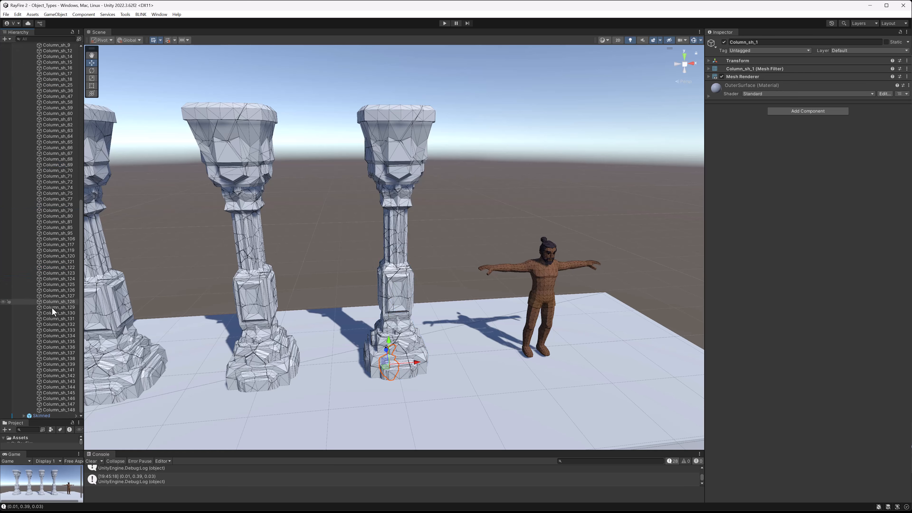
pyautogui.keyDown('shift'); pyautogui.click(59, 410); pyautogui.keyUp('shift')
pyautogui.keyDown('alt'); pyautogui.moveTo(399, 274); pyautogui.dragTo(394, 207); pyautogui.keyUp('alt')
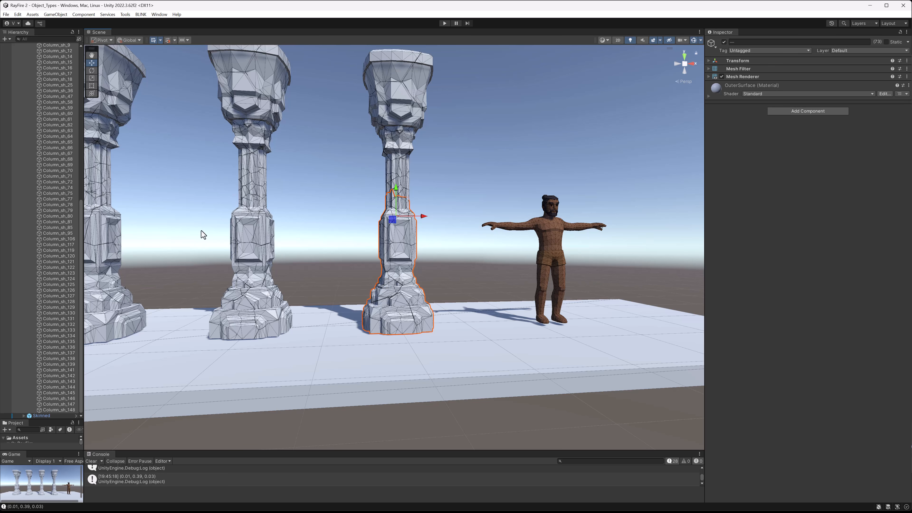
# Collapse Nest_Bottom, Nest_Top and the Nested Cluster object in the hierarchy
pyautogui.moveTo(80, 241); pyautogui.dragTo(88, 124)
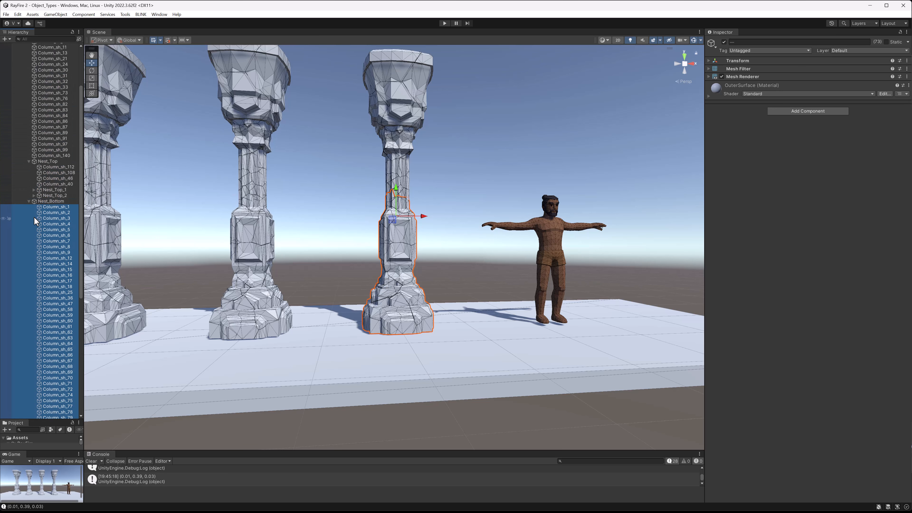
pyautogui.click(29, 201)
pyautogui.click(28, 228)
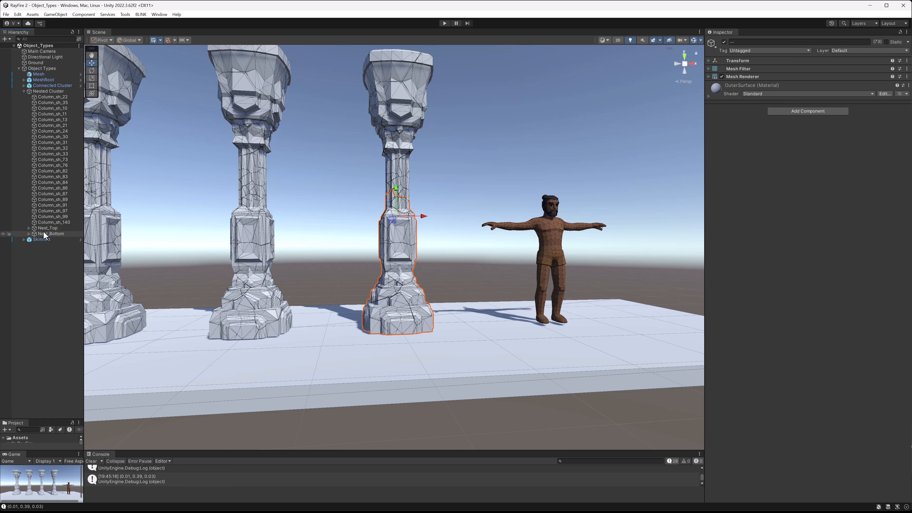
pyautogui.click(24, 91)
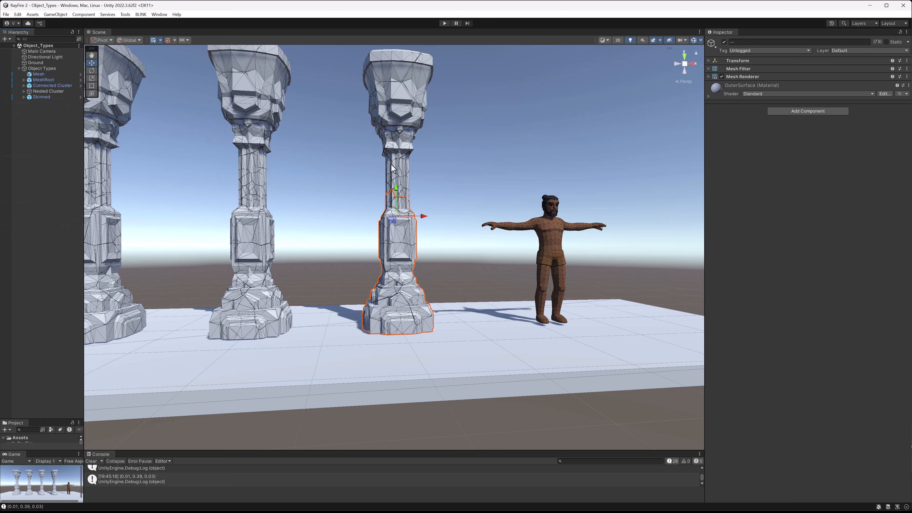
# Bring the whole row of four columns and the character into view
pyautogui.scroll(-3, 398, 211)
pyautogui.keyDown('alt'); pyautogui.moveTo(398, 207); pyautogui.dragTo(399, 237); pyautogui.keyUp('alt')
pyautogui.moveTo(399, 235); pyautogui.dragTo(444, 265, button='middle')
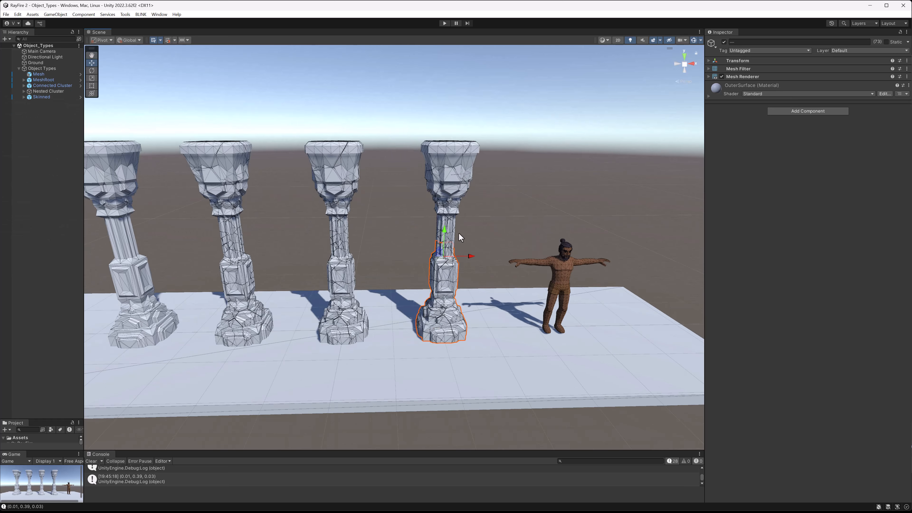
pyautogui.moveTo(458, 234); pyautogui.dragTo(480, 265, button='middle')
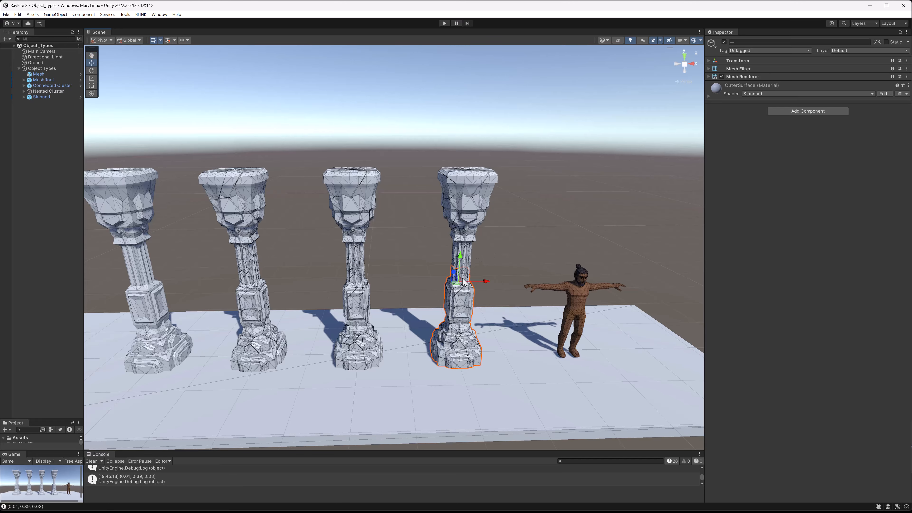
pyautogui.keyDown('alt'); pyautogui.moveTo(462, 276); pyautogui.dragTo(455, 273); pyautogui.keyUp('alt')
pyautogui.moveTo(455, 274); pyautogui.dragTo(478, 304, button='middle')
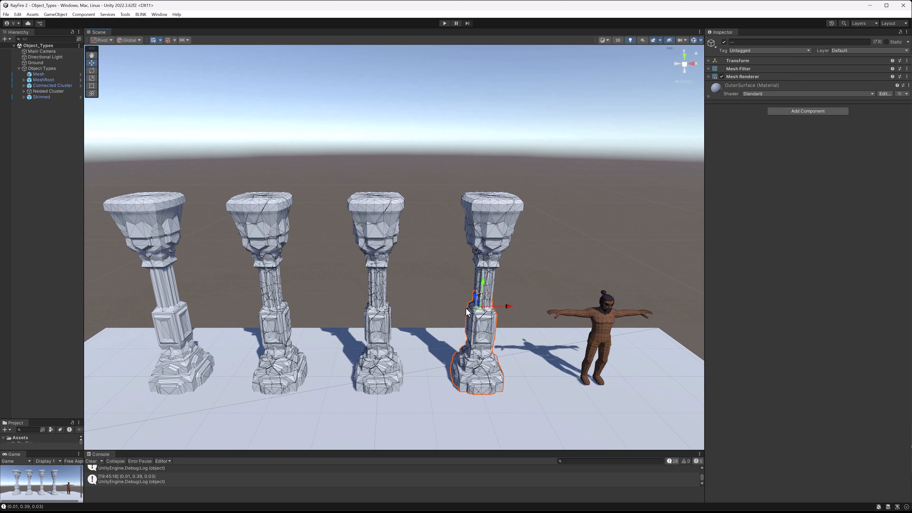
pyautogui.moveTo(449, 338); pyautogui.dragTo(454, 284, button='middle')
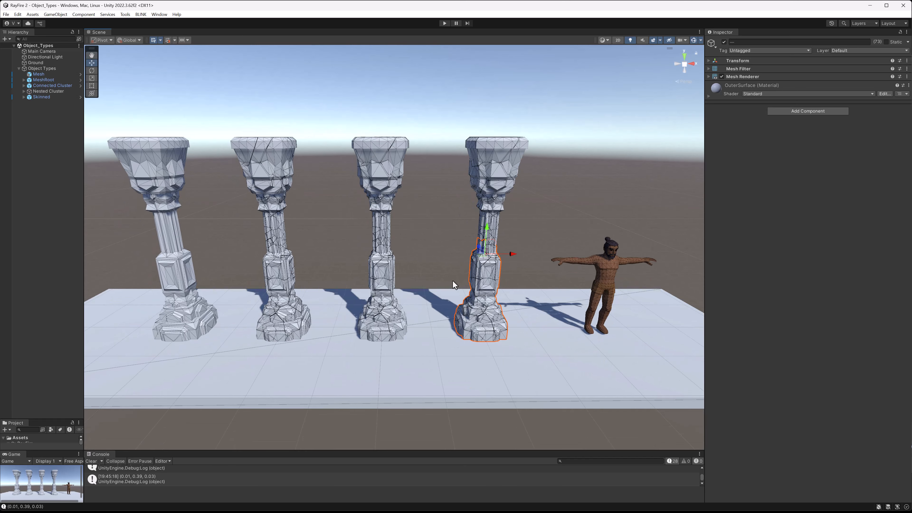
# Select and expand the Nested Cluster object, and select its Nest_Top and Nest_Bottom groups together
pyautogui.click(39, 92)
pyautogui.click(24, 91)
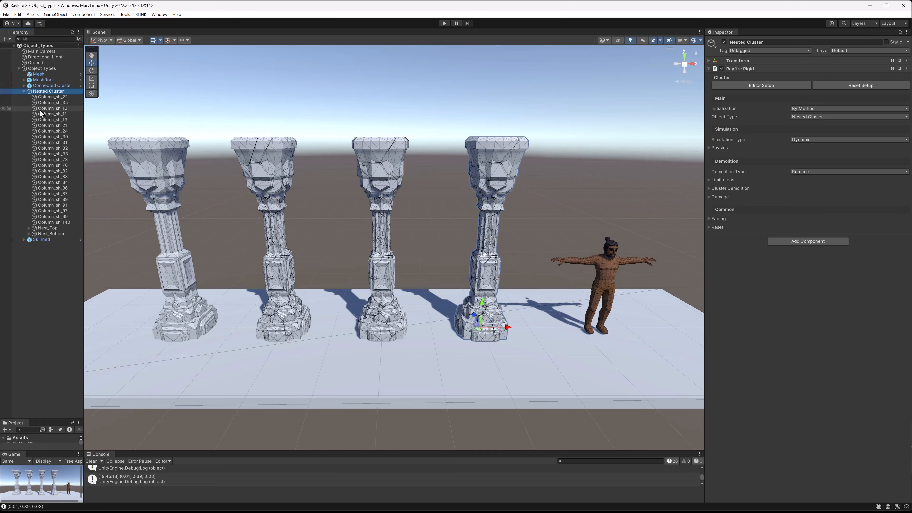
pyautogui.click(44, 228)
pyautogui.click(46, 233)
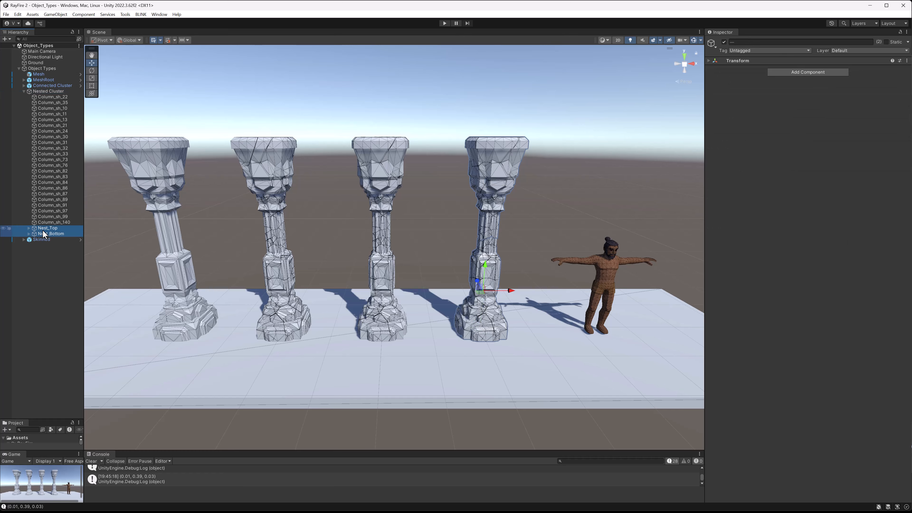
# Select Nest_Top, Nest_Bottom and the loose shards from Column_sh_22 to Column_sh_140 to review the cluster's parts, and clear the selection
pyautogui.click(43, 230)
pyautogui.click(43, 233)
pyautogui.click(42, 230)
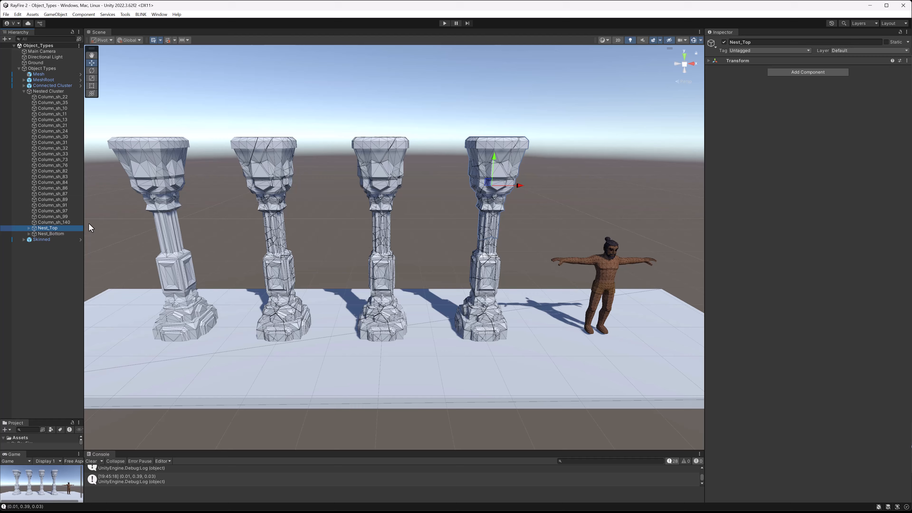
pyautogui.click(62, 97)
pyautogui.keyDown('shift'); pyautogui.click(49, 222); pyautogui.keyUp('shift')
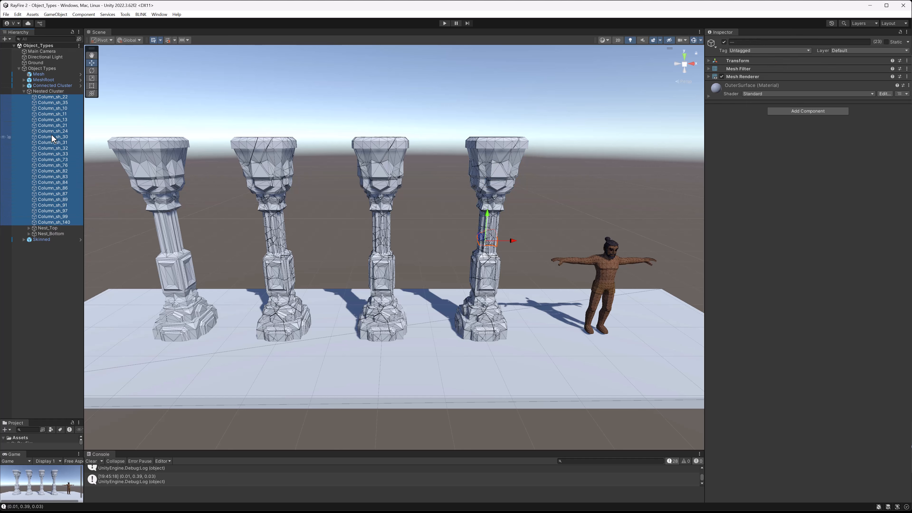
pyautogui.click(473, 57)
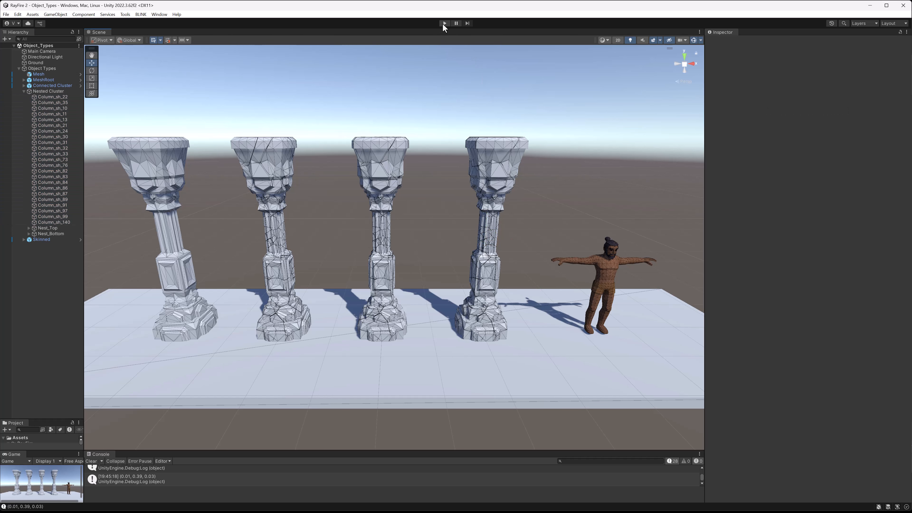
# Set the Nested Cluster's demolition Depth limit to 3
pyautogui.click(485, 174)
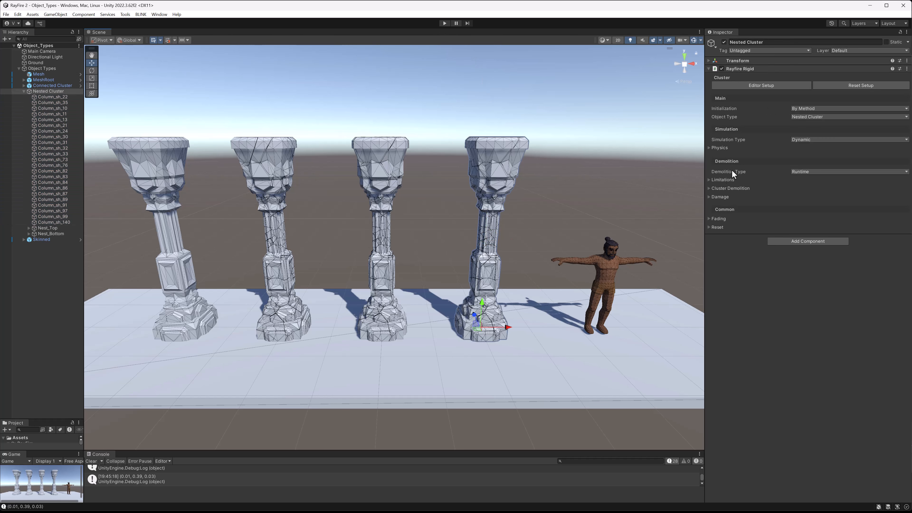
pyautogui.click(722, 180)
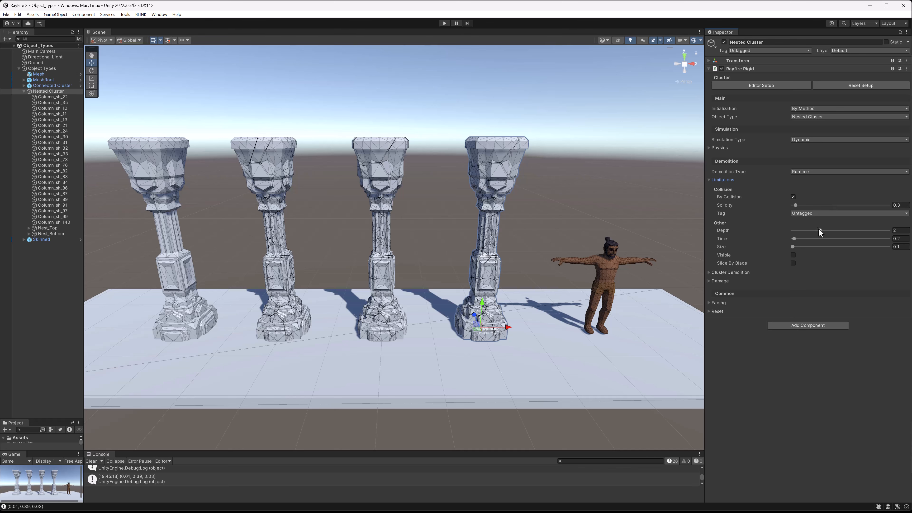
pyautogui.moveTo(820, 231); pyautogui.dragTo(829, 232)
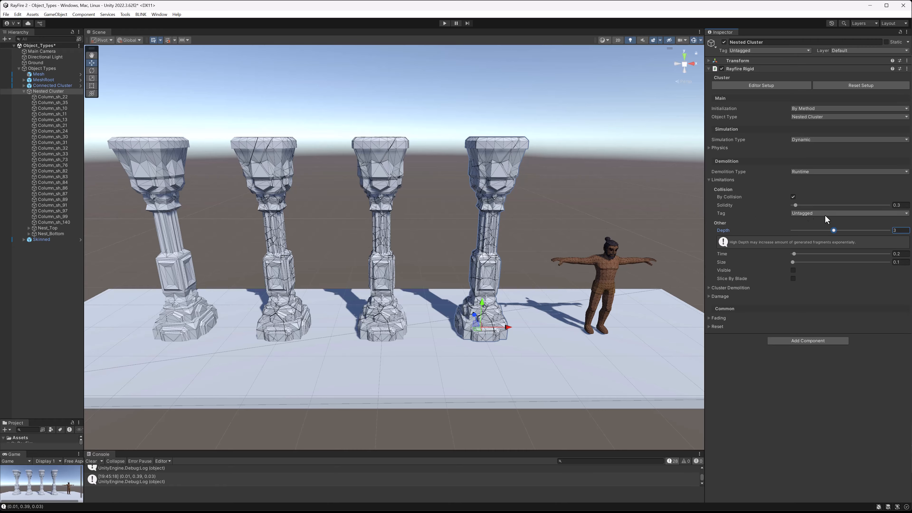
# Enter play mode and initialize the Nested Cluster, framing its column closely
pyautogui.click(445, 23)
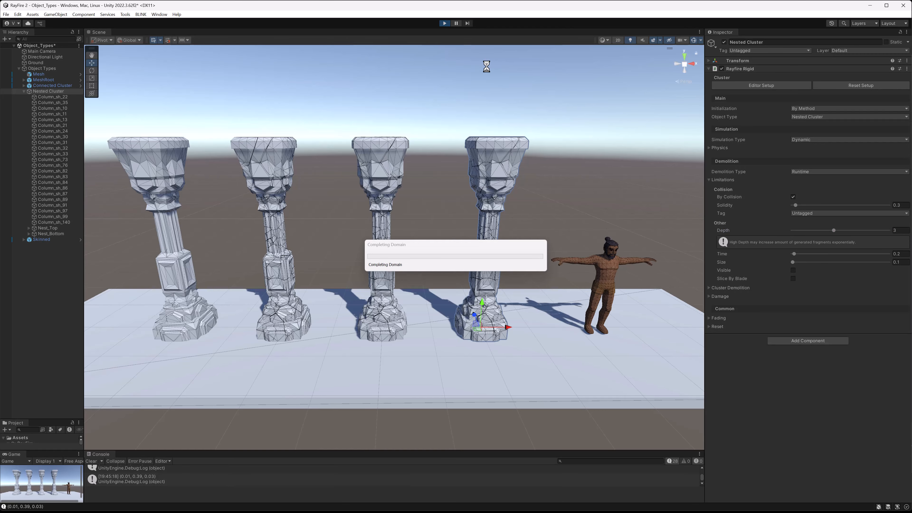
pyautogui.moveTo(484, 101); pyautogui.dragTo(656, 108, button='right')
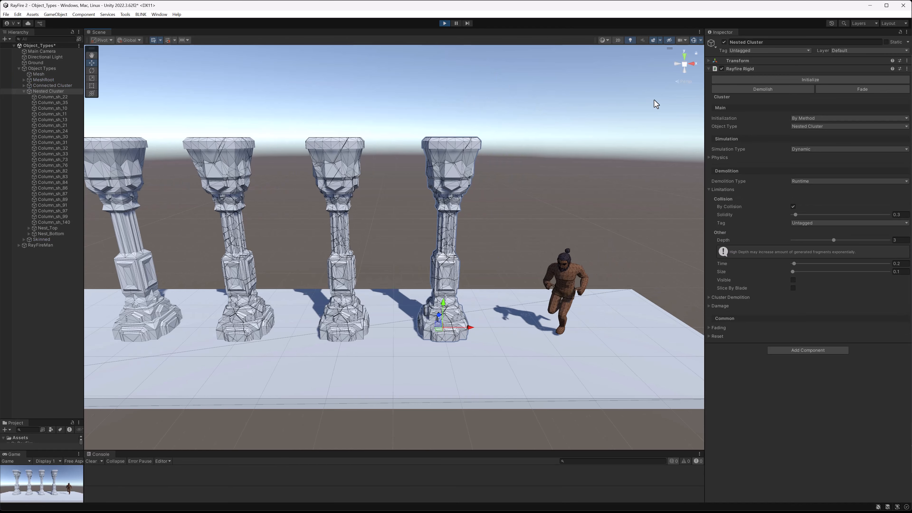
pyautogui.click(756, 80)
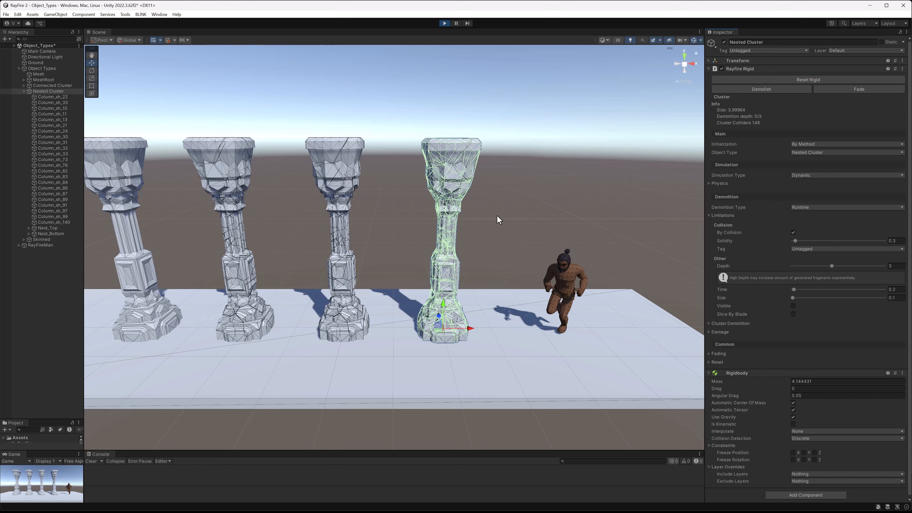
pyautogui.scroll(2, 496, 220)
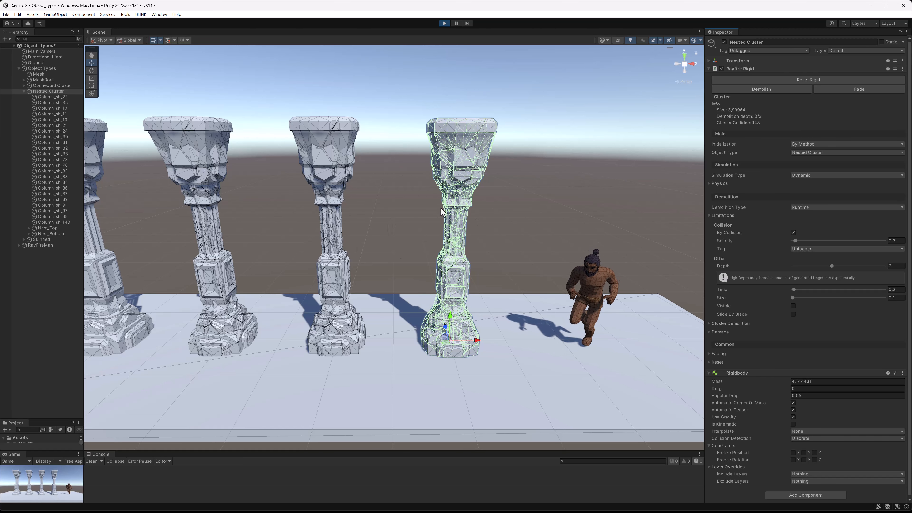
pyautogui.moveTo(464, 208); pyautogui.dragTo(406, 223, button='middle')
pyautogui.scroll(4, 407, 199)
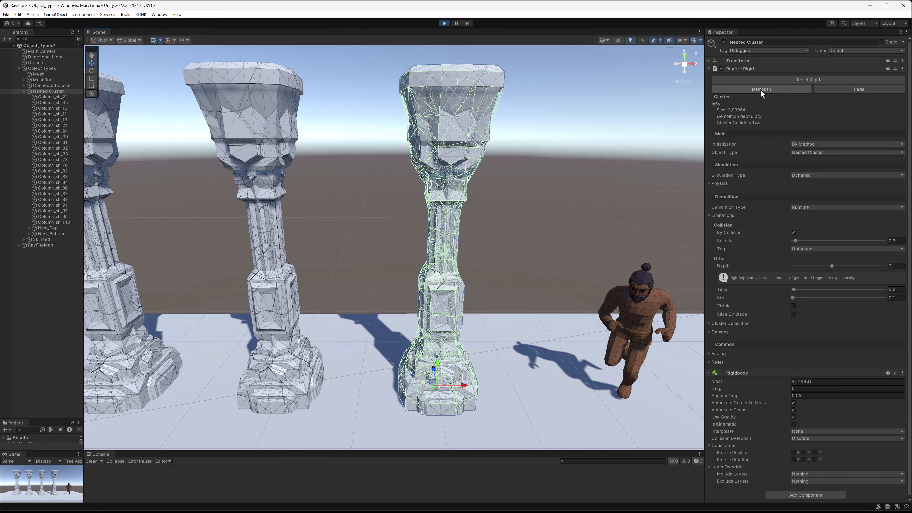
# Review the initialized cluster's loose shards, Nest_Top and Nest_Bottom by selecting each in the hierarchy, and clear the selection
pyautogui.click(74, 97)
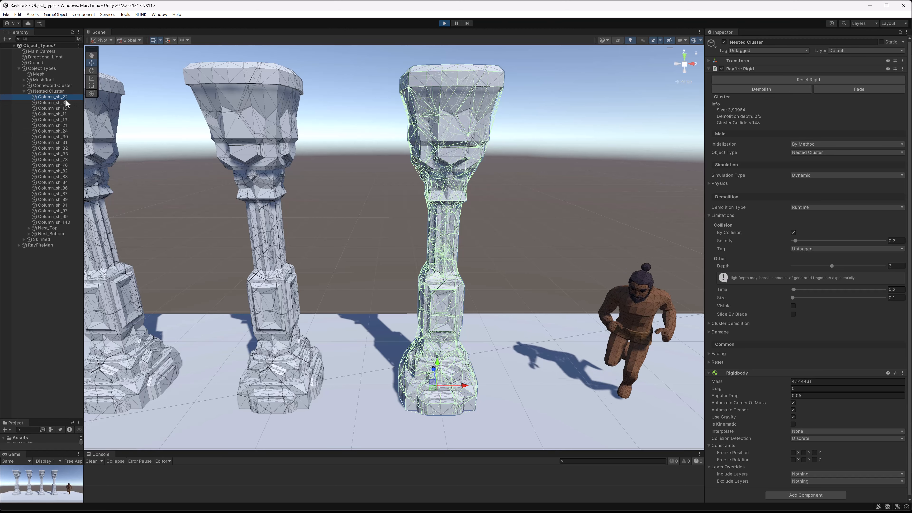
pyautogui.keyDown('shift'); pyautogui.click(39, 222); pyautogui.keyUp('shift')
pyautogui.click(43, 227)
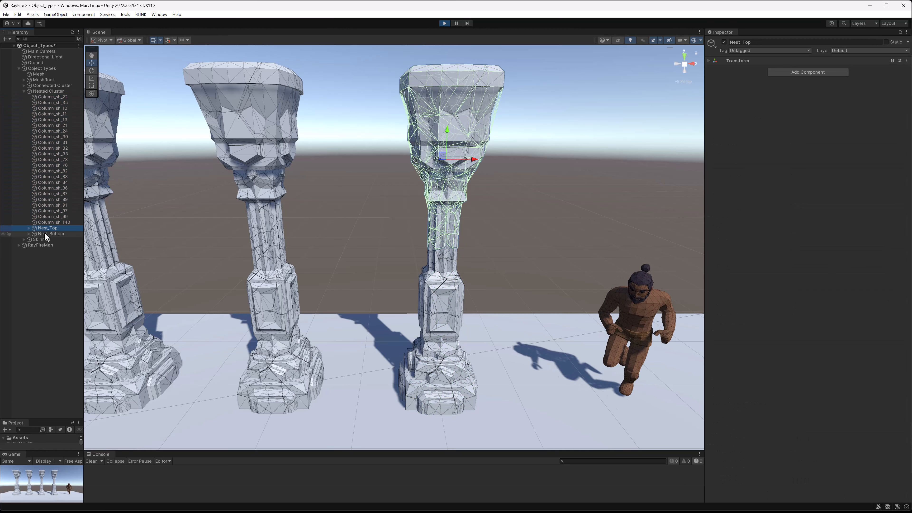
pyautogui.click(44, 234)
pyautogui.click(396, 99)
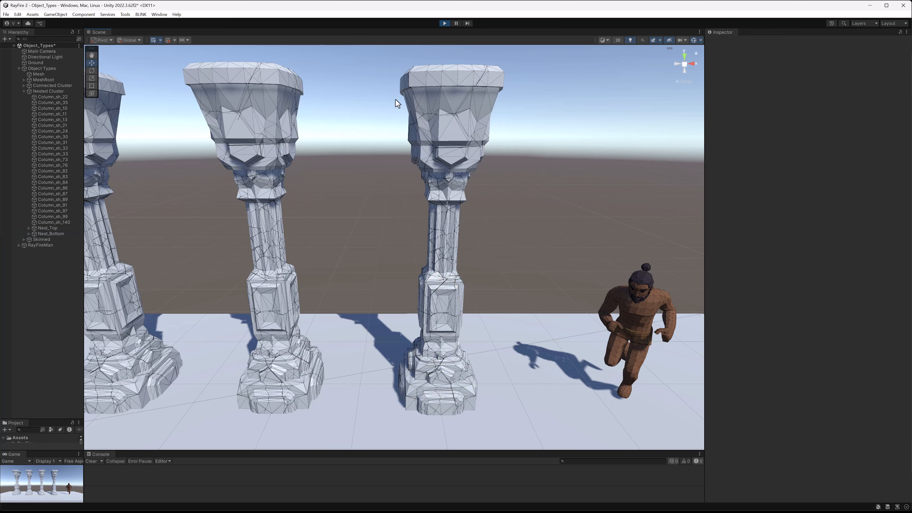
# Demolish the Nested Cluster column and exit play mode
pyautogui.click(429, 102)
pyautogui.click(759, 88)
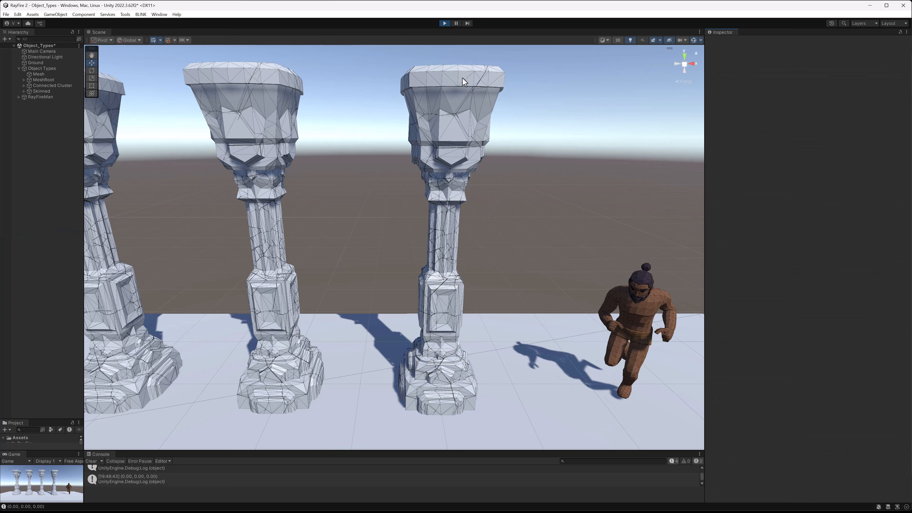
pyautogui.click(445, 24)
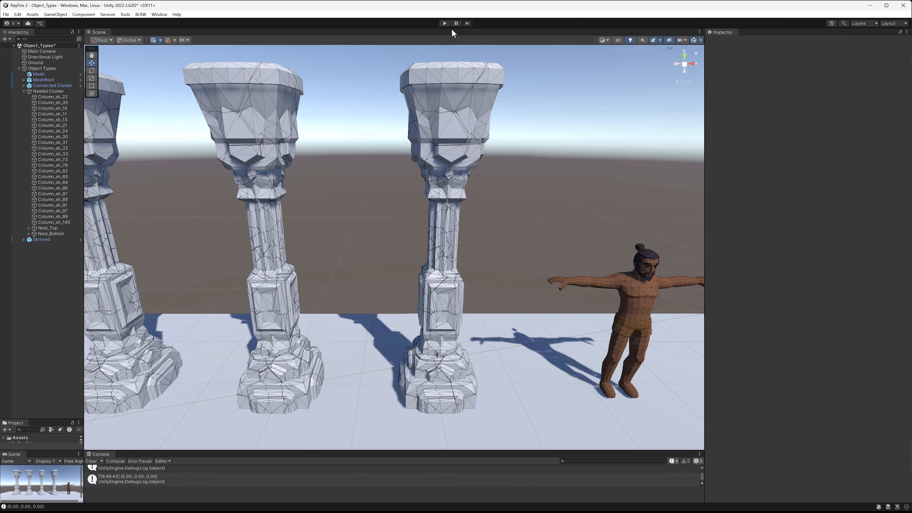
# Run the scene again, lift and tilt the Nested Cluster column above the platform, and initialize it so it falls
pyautogui.click(444, 24)
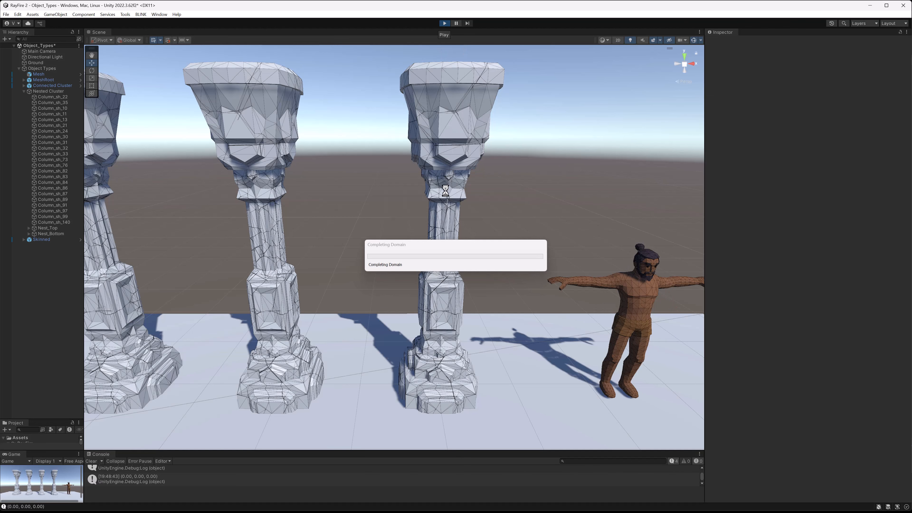
pyautogui.click(435, 309)
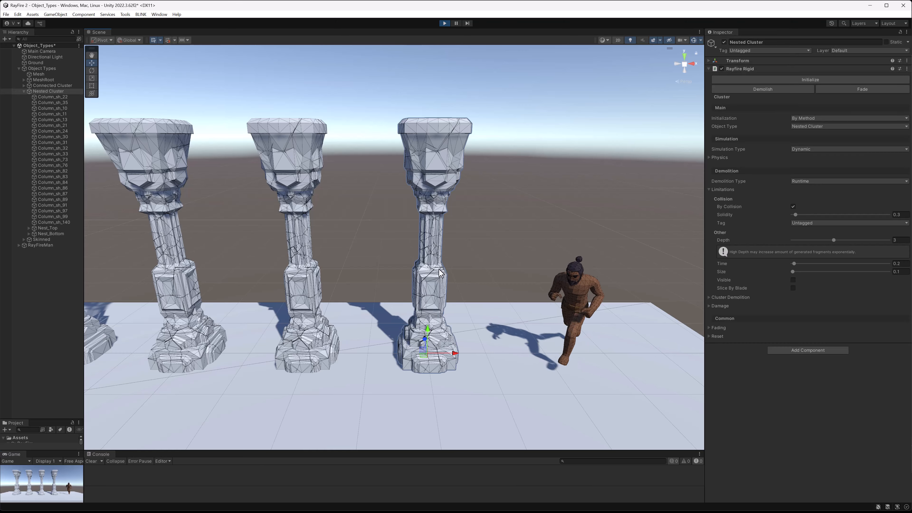
pyautogui.moveTo(428, 330); pyautogui.dragTo(465, 237)
pyautogui.press('e')
pyautogui.scroll(-2, 502, 223)
pyautogui.moveTo(502, 223); pyautogui.dragTo(436, 231, button='middle')
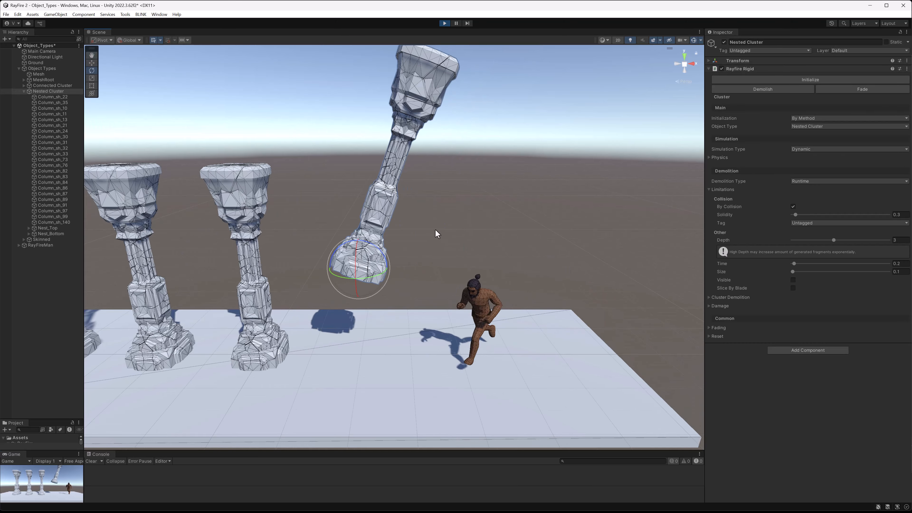
pyautogui.moveTo(365, 266); pyautogui.dragTo(489, 228)
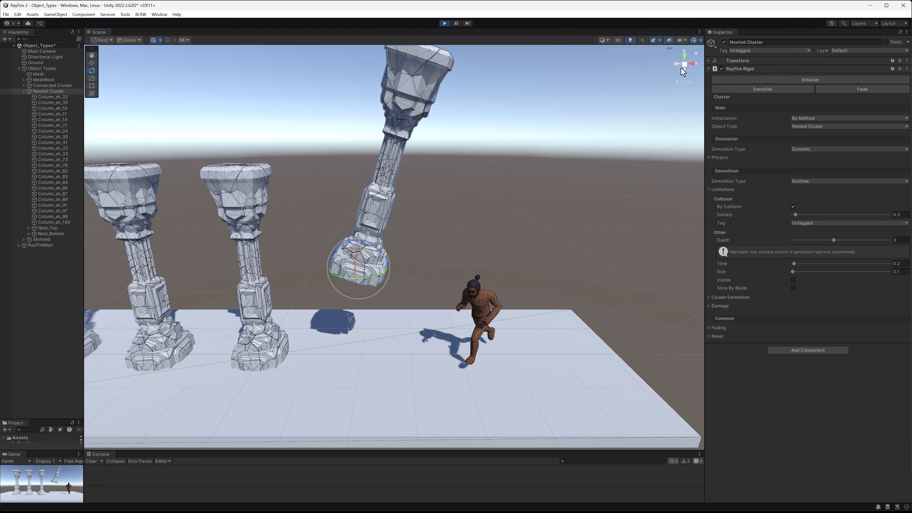
pyautogui.click(729, 80)
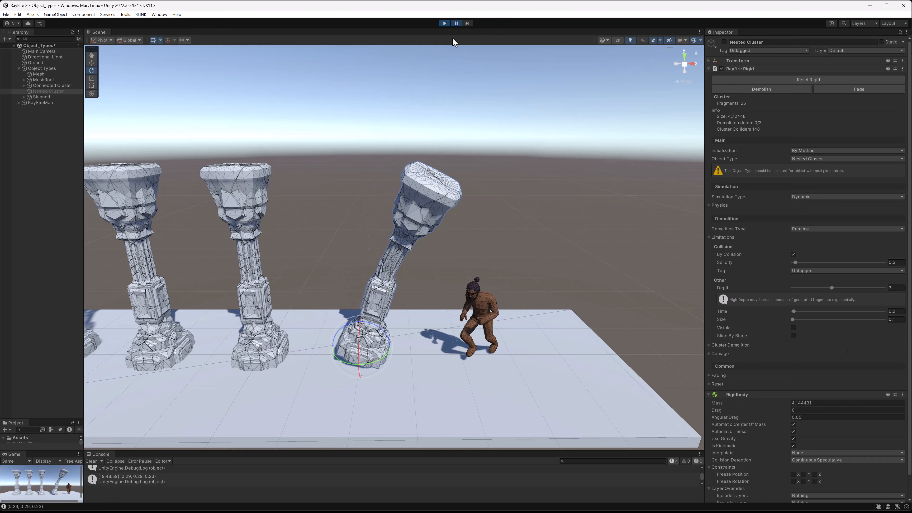
# Select the detached Nest_Top in the paused simulation and inspect its Rayfire Rigid properties and extent on the column
pyautogui.scroll(3, 429, 214)
pyautogui.keyDown('alt'); pyautogui.moveTo(363, 233); pyautogui.dragTo(405, 175); pyautogui.keyUp('alt')
pyautogui.click(431, 169)
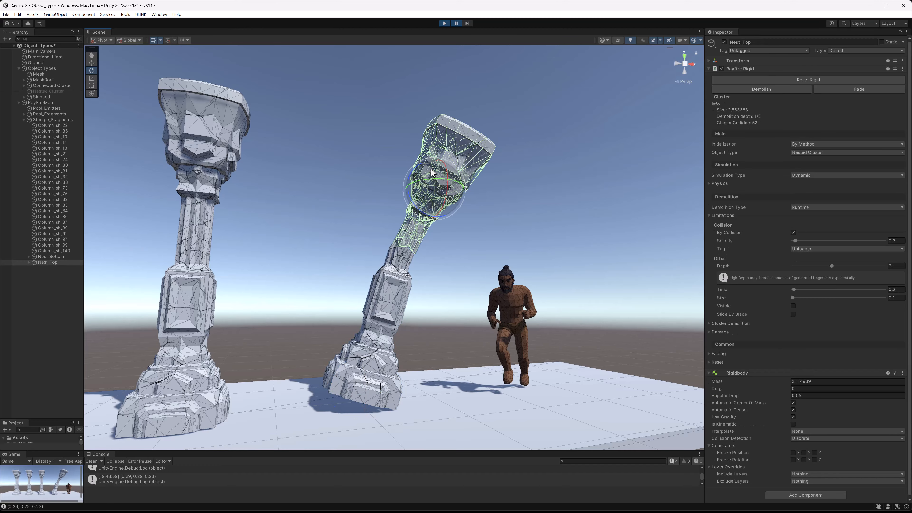
pyautogui.keyDown('alt'); pyautogui.moveTo(516, 171); pyautogui.dragTo(468, 210); pyautogui.keyUp('alt')
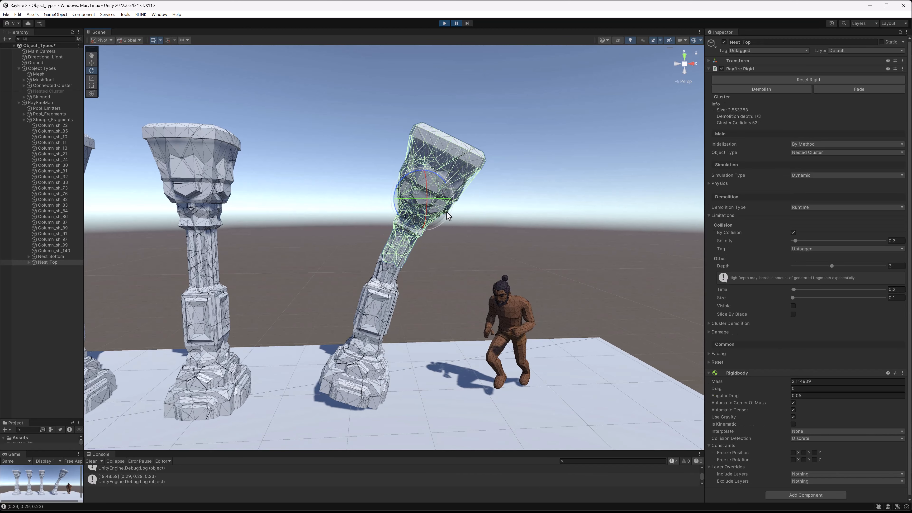
pyautogui.scroll(2, 456, 229)
pyautogui.moveTo(407, 278); pyautogui.dragTo(399, 181, button='middle')
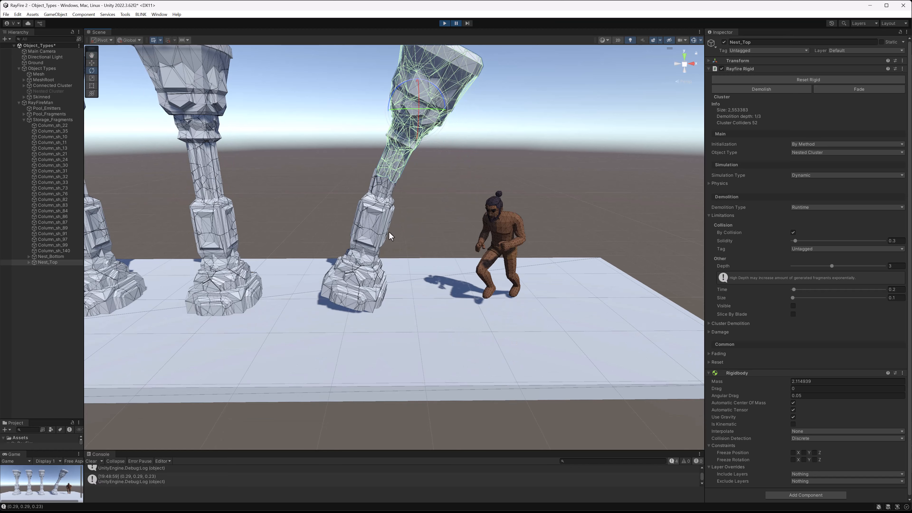
# Inspect the column's lower part and the loose shard Column_sh_83 in its middle section
pyautogui.click(365, 240)
pyautogui.scroll(4, 381, 201)
pyautogui.moveTo(338, 109); pyautogui.dragTo(416, 171)
pyautogui.click(426, 158)
pyautogui.click(370, 147)
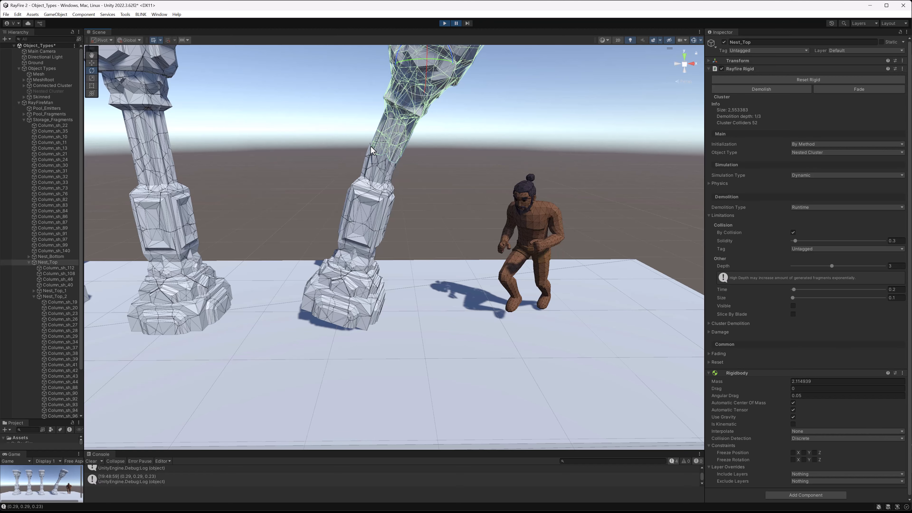
pyautogui.click(369, 151)
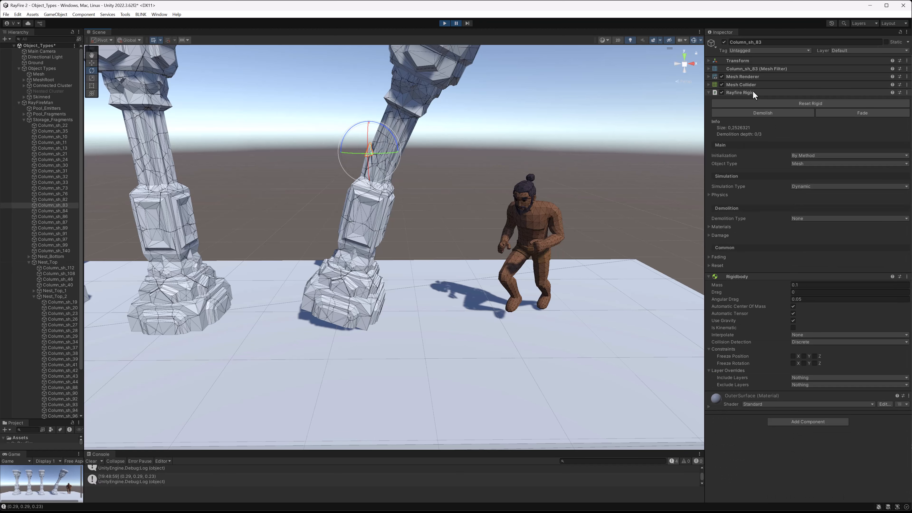
pyautogui.scroll(-3, 487, 151)
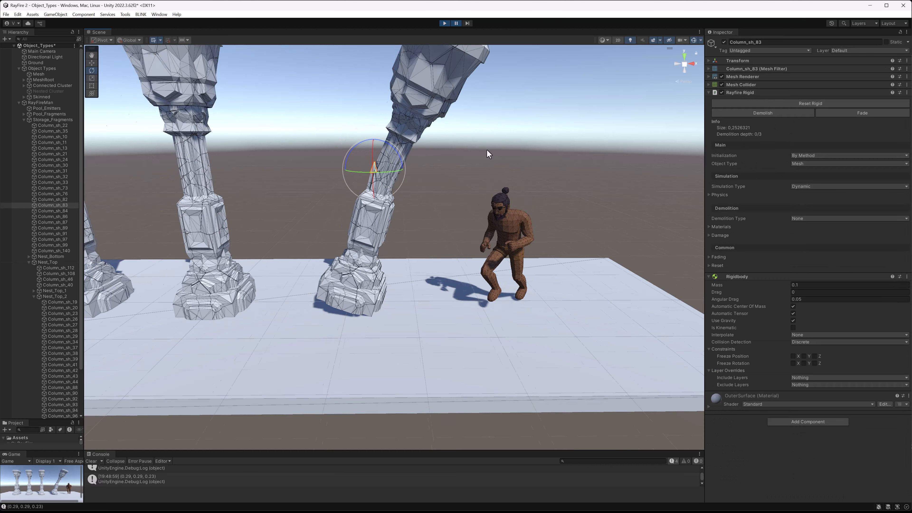
# Resume the simulation until the column's top tips over, pause it, and collapse Nest_Top in the hierarchy
pyautogui.click(457, 23)
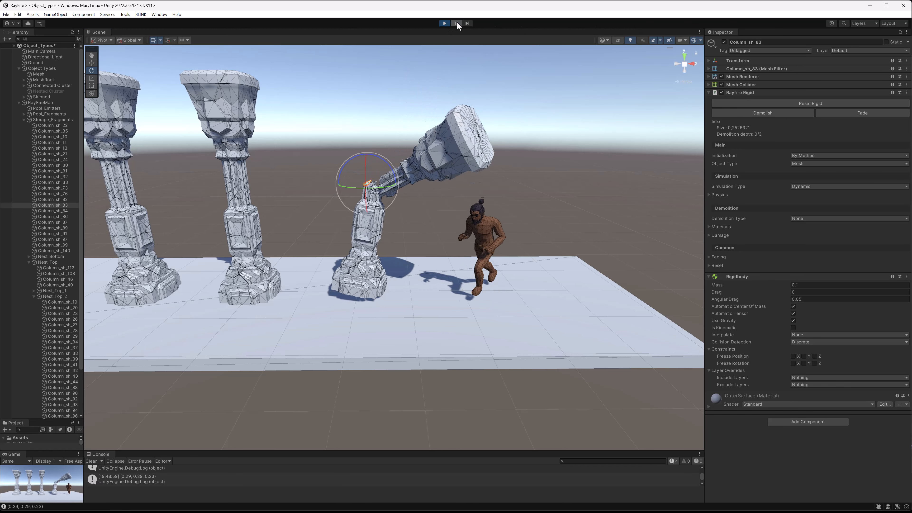
pyautogui.click(27, 262)
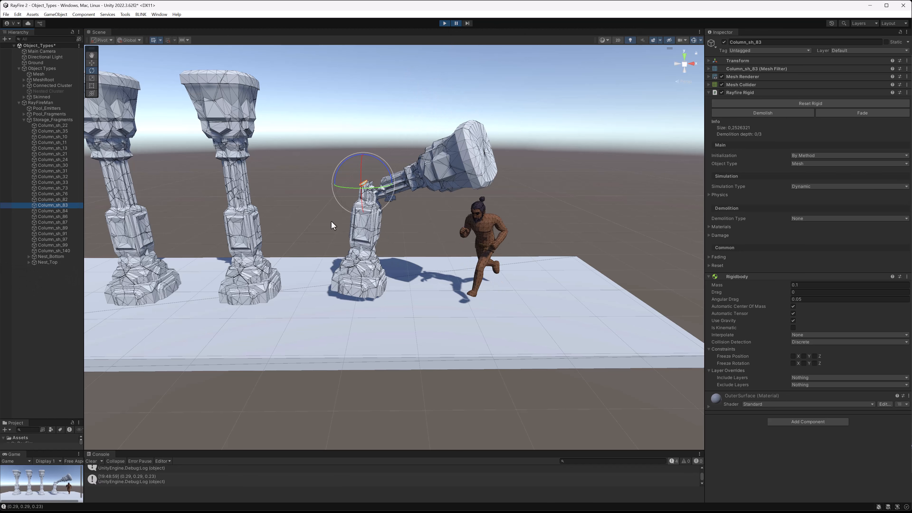
pyautogui.moveTo(405, 170); pyautogui.dragTo(405, 188, button='right')
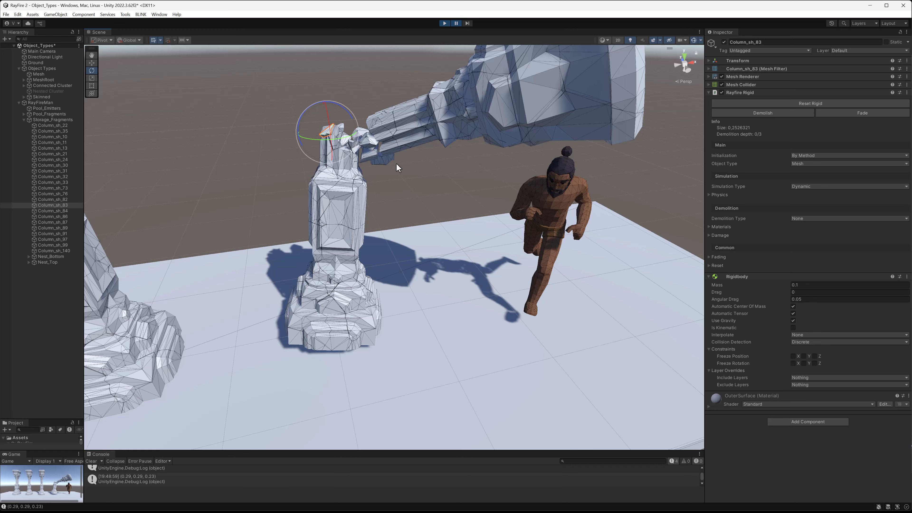
# Select the column's lower part and the tipping Nest_Top, and examine both from several angles
pyautogui.click(341, 231)
pyautogui.click(487, 121)
pyautogui.scroll(-4, 489, 148)
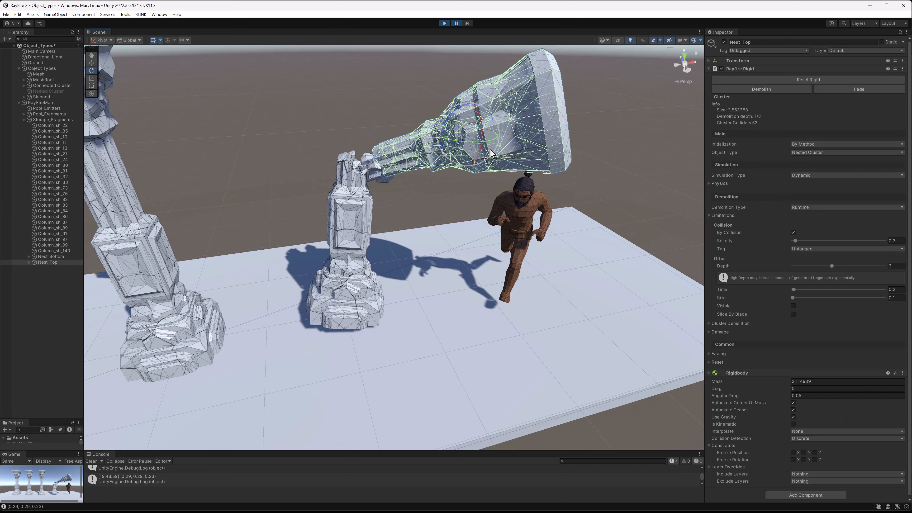
pyautogui.keyDown('alt'); pyautogui.moveTo(430, 158); pyautogui.dragTo(407, 149); pyautogui.keyUp('alt')
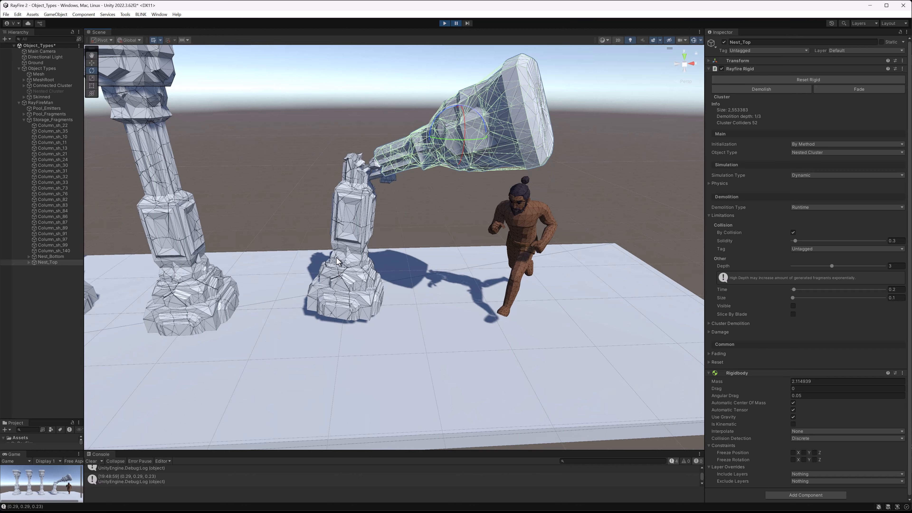
pyautogui.keyDown('alt'); pyautogui.moveTo(384, 277); pyautogui.dragTo(395, 244); pyautogui.keyUp('alt')
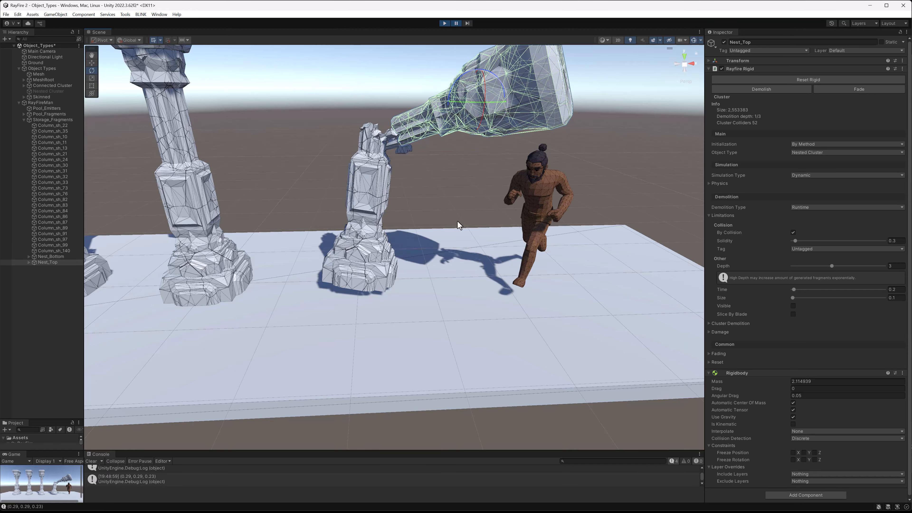
pyautogui.moveTo(598, 92); pyautogui.dragTo(548, 146, button='middle')
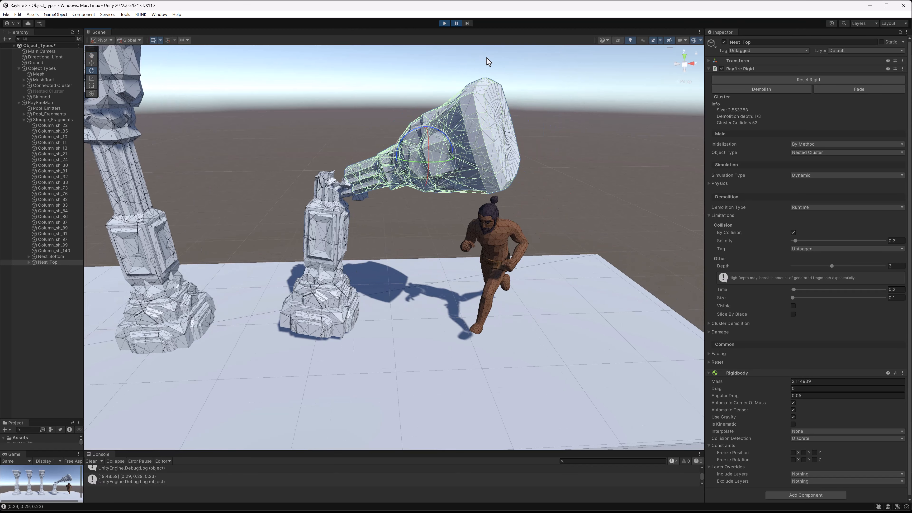
# Select the running character to view its Skinned Mesh Rayfire Rigid settings
pyautogui.click(478, 220)
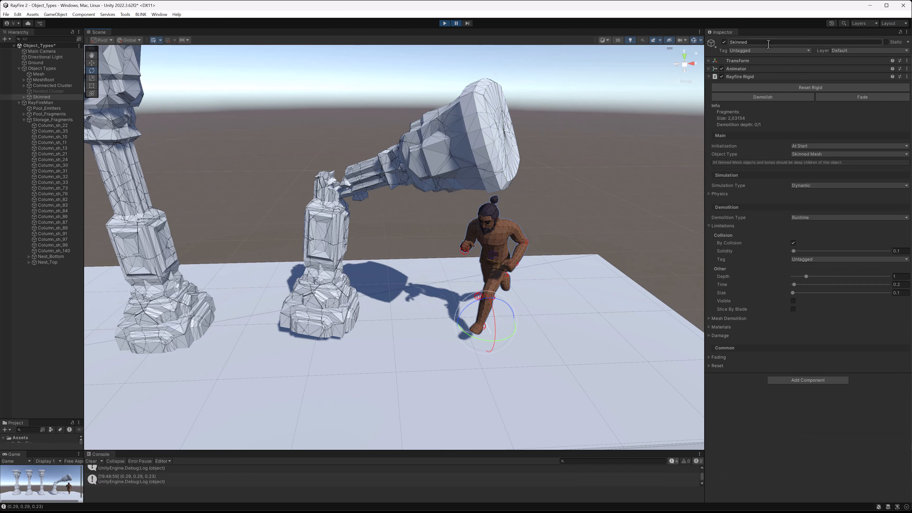
# Deactivate the Skinned character, select the tipping Nest_Top, and resume the simulation until it breaks against the ground
pyautogui.click(723, 42)
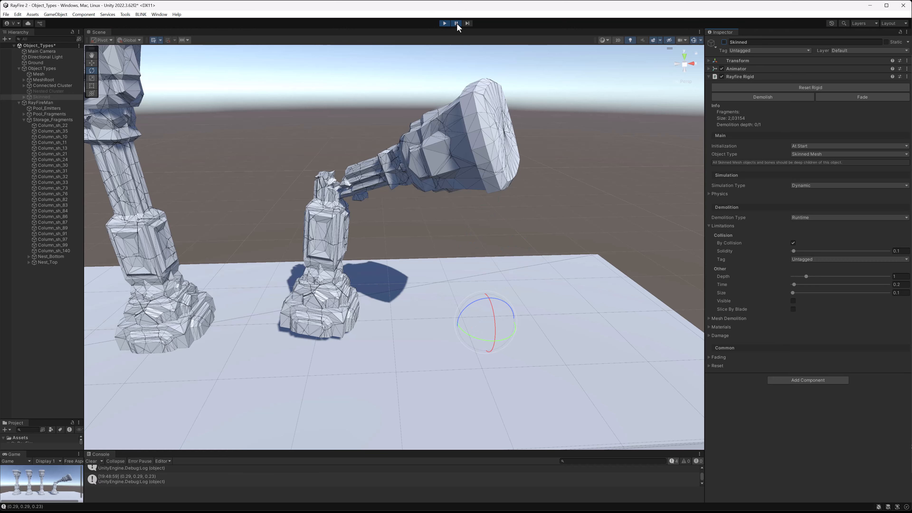
pyautogui.click(463, 135)
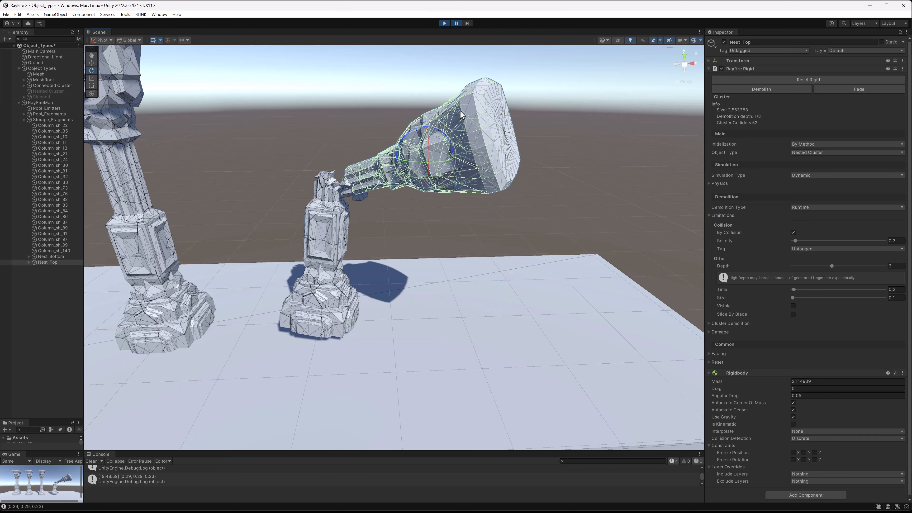
pyautogui.click(458, 24)
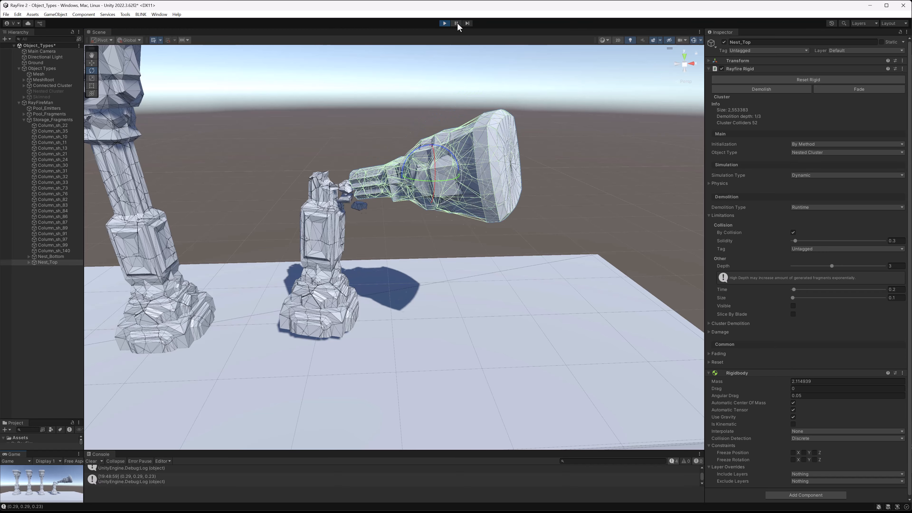
# Select Nest_Top_1 and Nest_Top_2 on the fallen column top in turn and examine their cluster settings up close
pyautogui.click(503, 302)
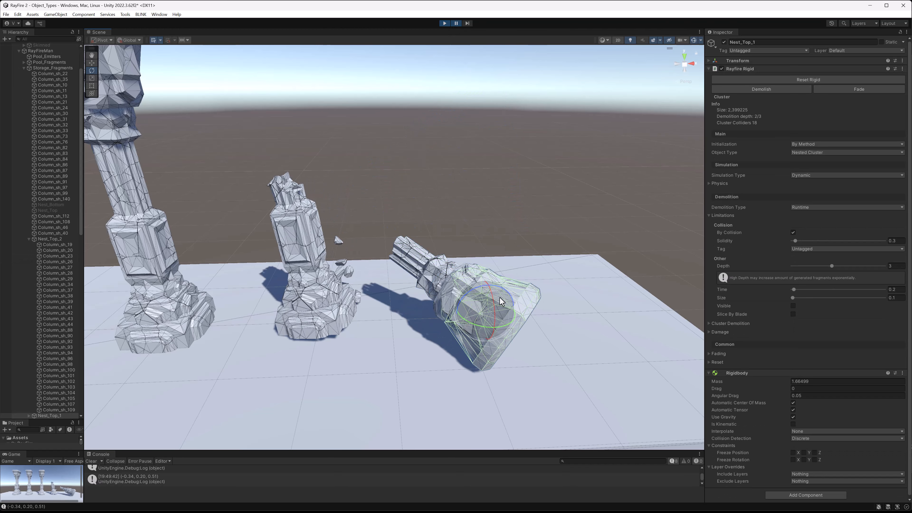
pyautogui.scroll(2, 491, 317)
pyautogui.scroll(5, 490, 317)
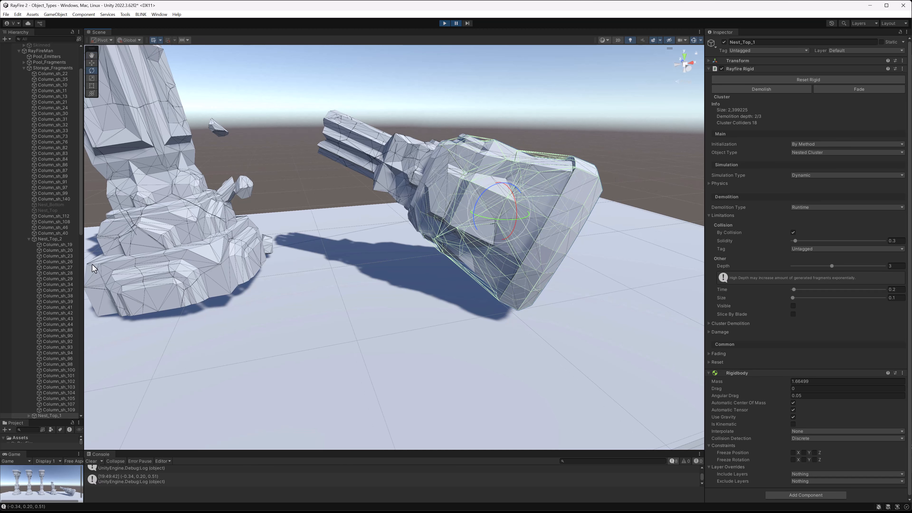
pyautogui.click(349, 139)
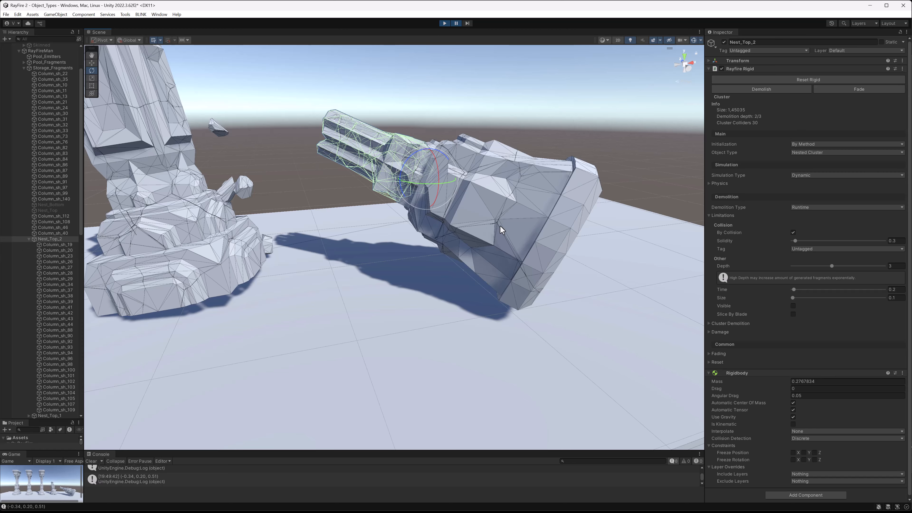
pyautogui.click(488, 230)
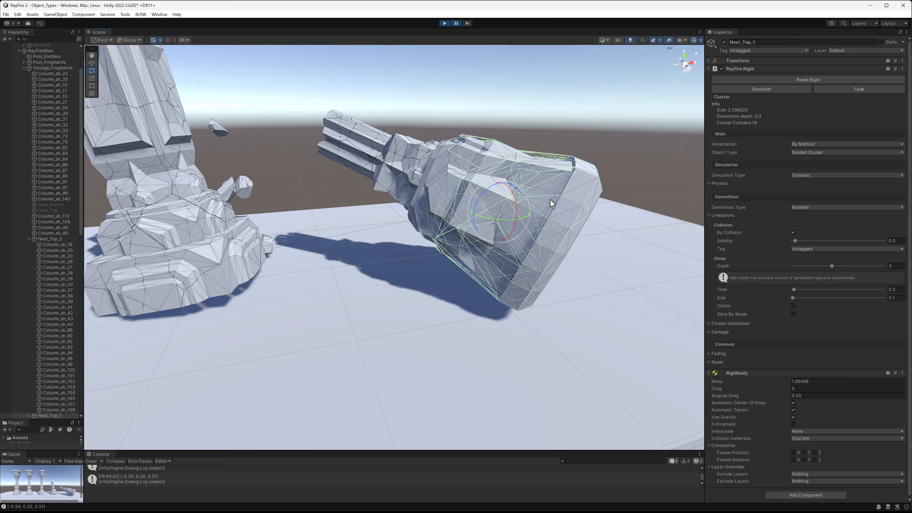
# Resume the simulation until the column collapses, select a shard in the rubble, and examine the debris from several angles
pyautogui.click(457, 23)
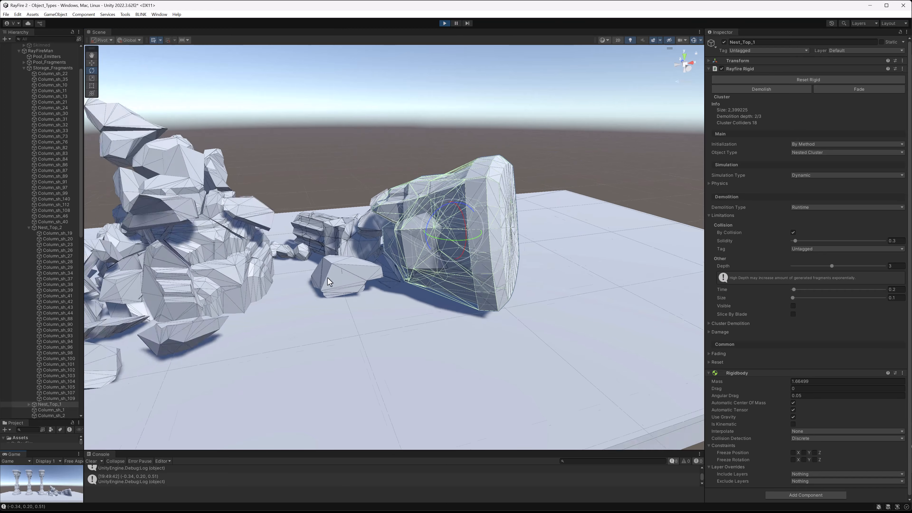
pyautogui.click(230, 248)
pyautogui.moveTo(231, 243); pyautogui.dragTo(350, 289, button='middle')
pyautogui.scroll(-4, 350, 289)
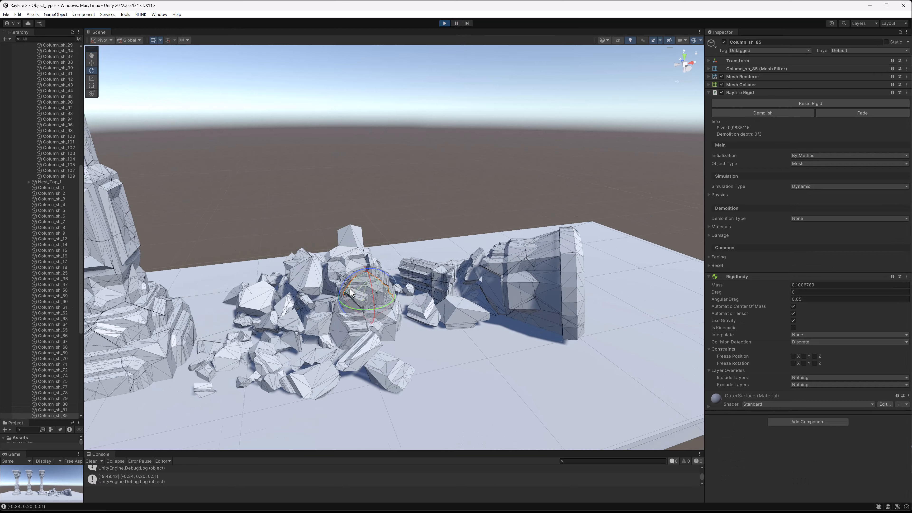
pyautogui.keyDown('alt'); pyautogui.moveTo(316, 243); pyautogui.dragTo(303, 271); pyautogui.keyUp('alt')
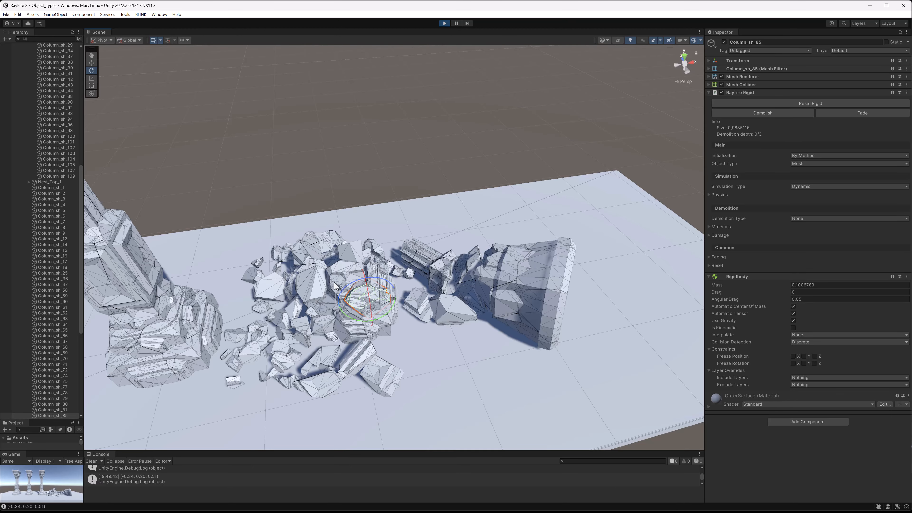
pyautogui.keyDown('alt'); pyautogui.moveTo(345, 286); pyautogui.dragTo(317, 270); pyautogui.keyUp('alt')
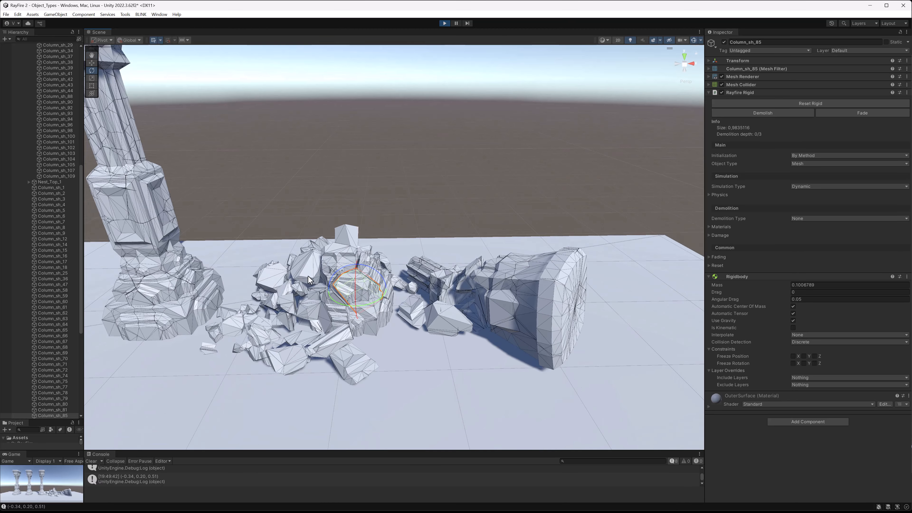
pyautogui.scroll(-4, 329, 265)
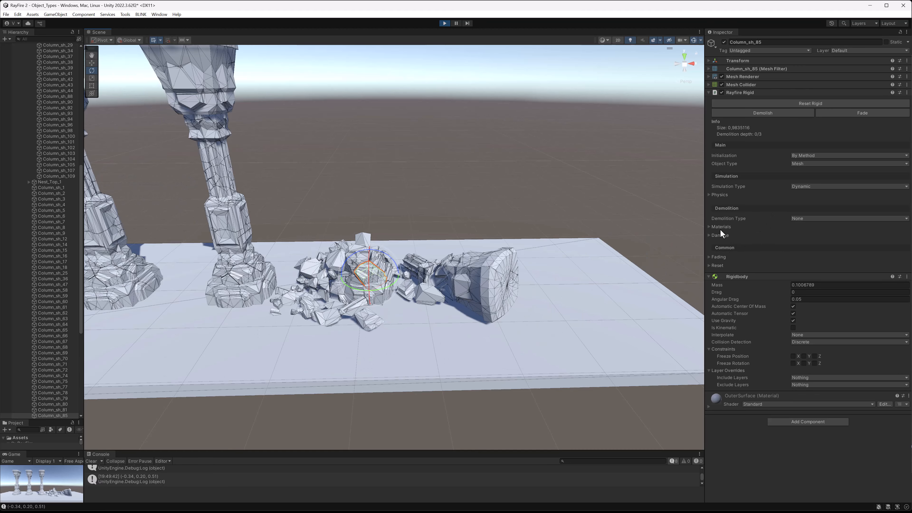
# Stop the simulation and select the restored Nested Cluster column to view its Rayfire Rigid settings
pyautogui.click(446, 23)
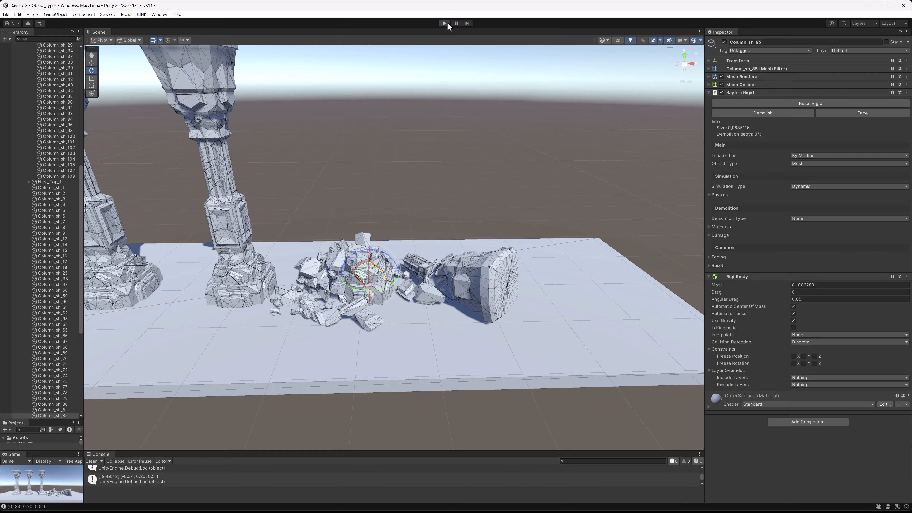
pyautogui.click(353, 93)
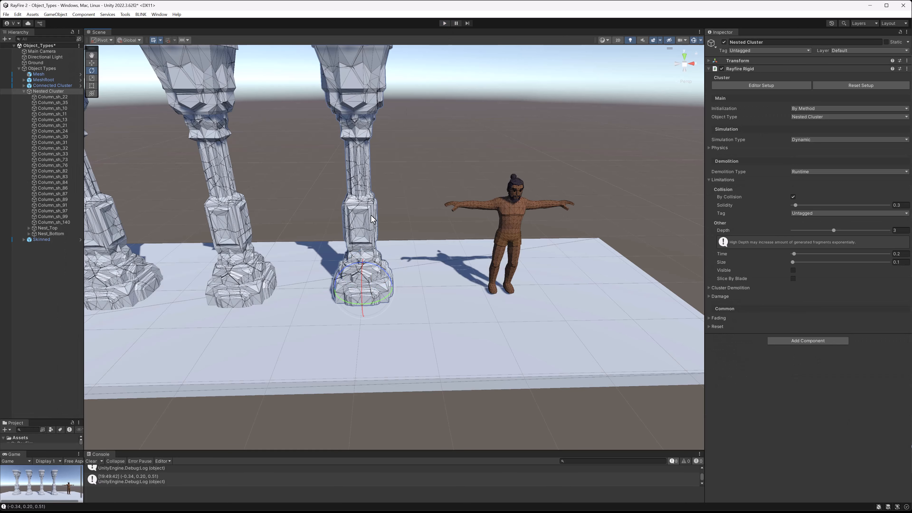
pyautogui.press('f')
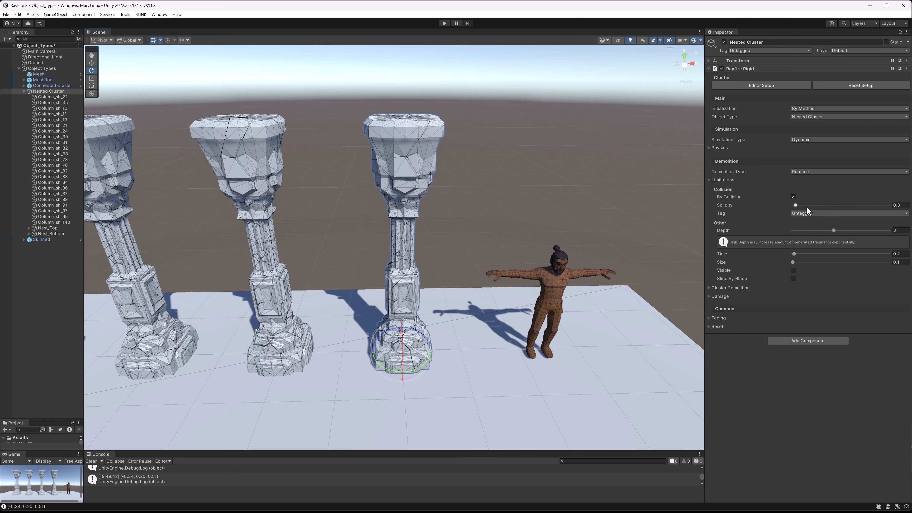
pyautogui.moveTo(468, 172); pyautogui.dragTo(455, 137, button='middle')
pyautogui.moveTo(531, 234); pyautogui.dragTo(466, 230, button='middle')
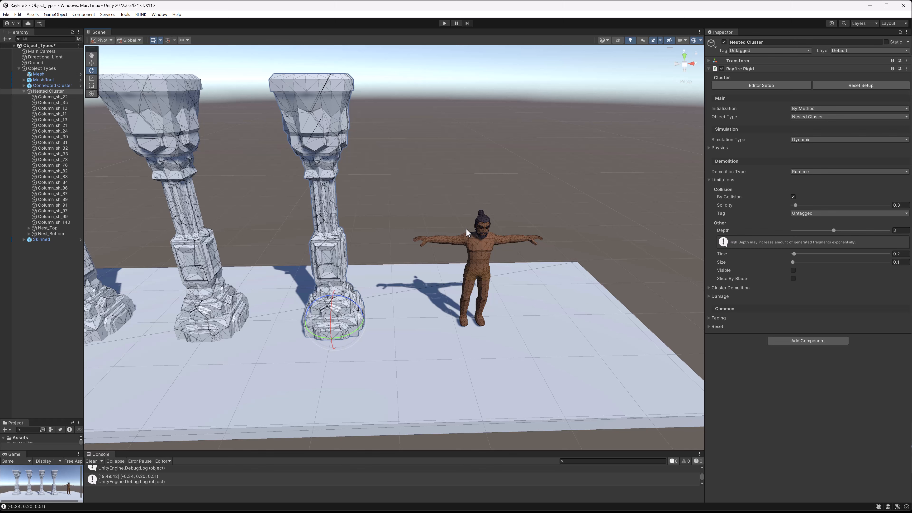
# Select the Skinned character beside the columns and examine its Skinned Mesh object type settings
pyautogui.click(477, 237)
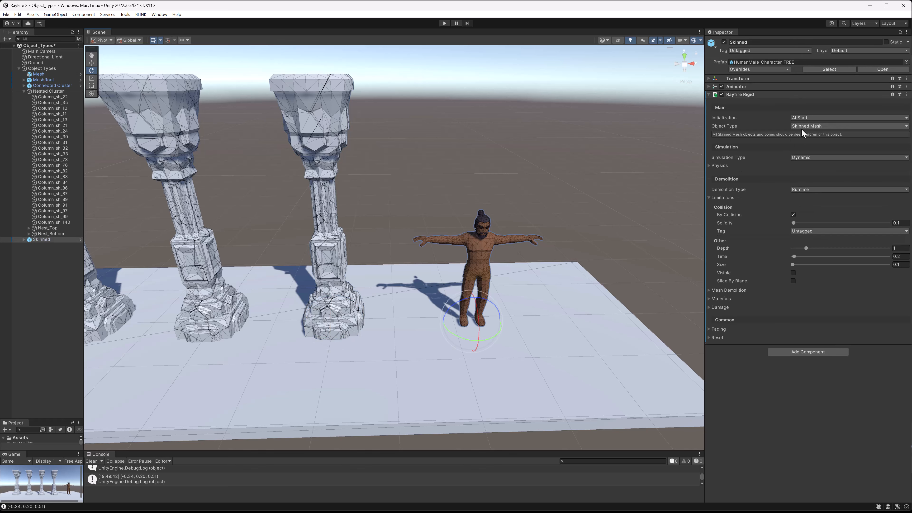
pyautogui.scroll(3, 454, 205)
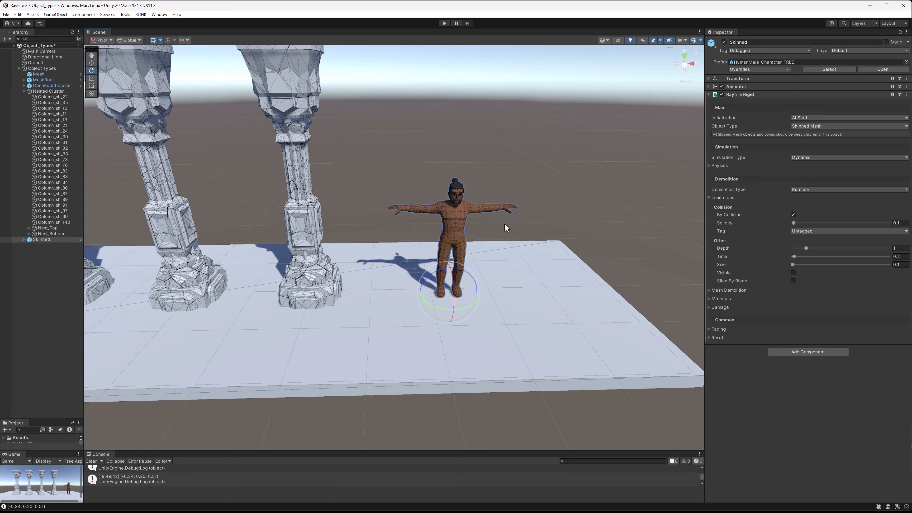
pyautogui.scroll(4, 505, 226)
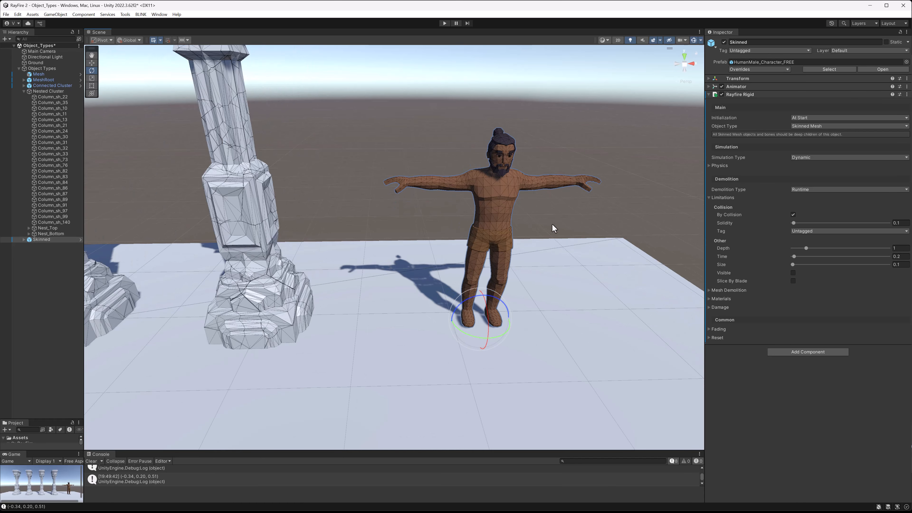
pyautogui.moveTo(553, 224); pyautogui.dragTo(487, 291, button='middle')
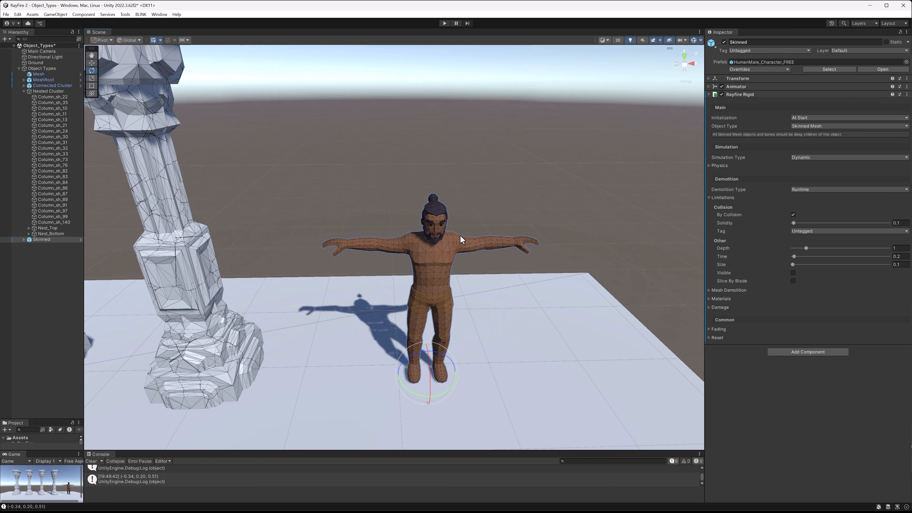
# Run the simulation and demolish the running Skinned character into fragments
pyautogui.click(445, 23)
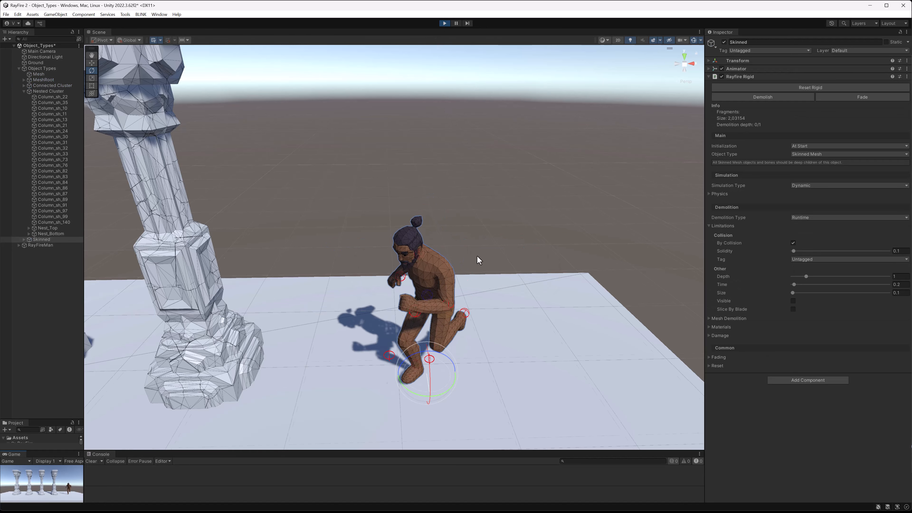
pyautogui.scroll(-3, 474, 252)
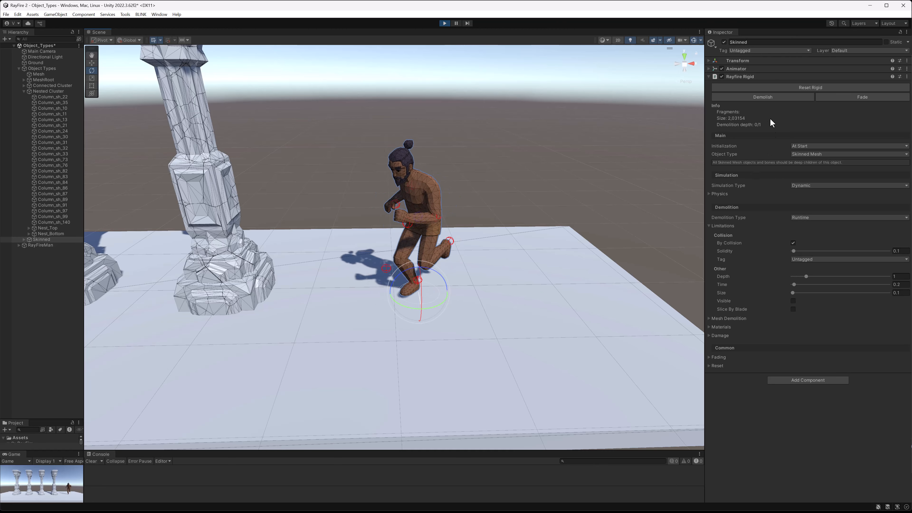
pyautogui.click(762, 97)
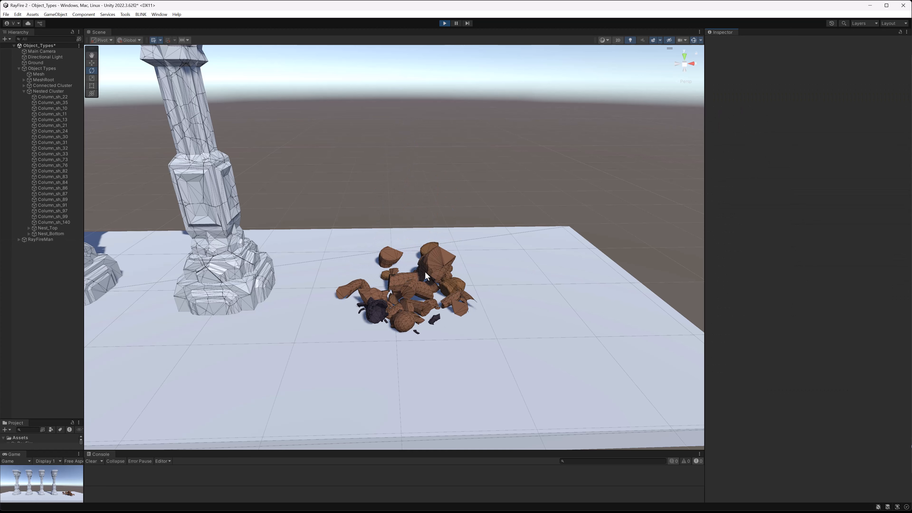
pyautogui.keyDown('alt'); pyautogui.moveTo(429, 270); pyautogui.dragTo(426, 275); pyautogui.keyUp('alt')
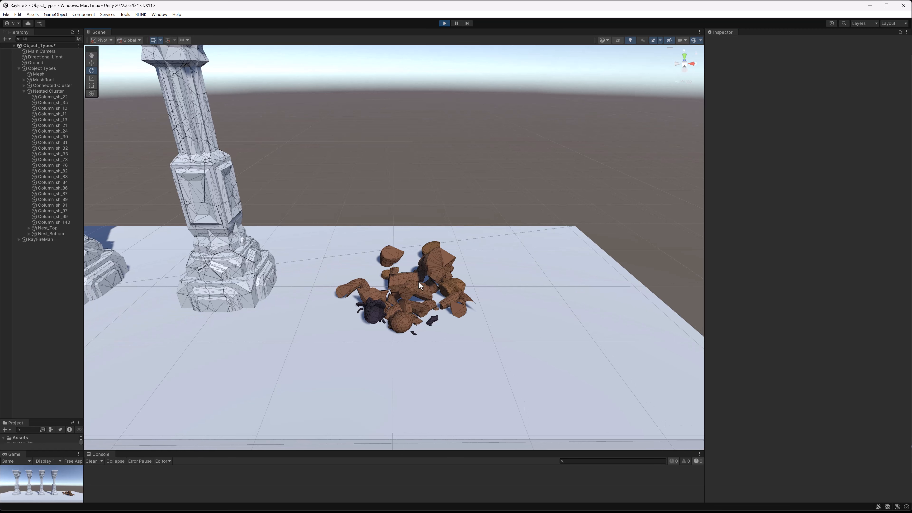
# View all four columns beside the character's fragments, select the Connected Cluster column, and stop the simulation
pyautogui.scroll(-5, 410, 300)
pyautogui.moveTo(343, 265); pyautogui.dragTo(507, 296, button='middle')
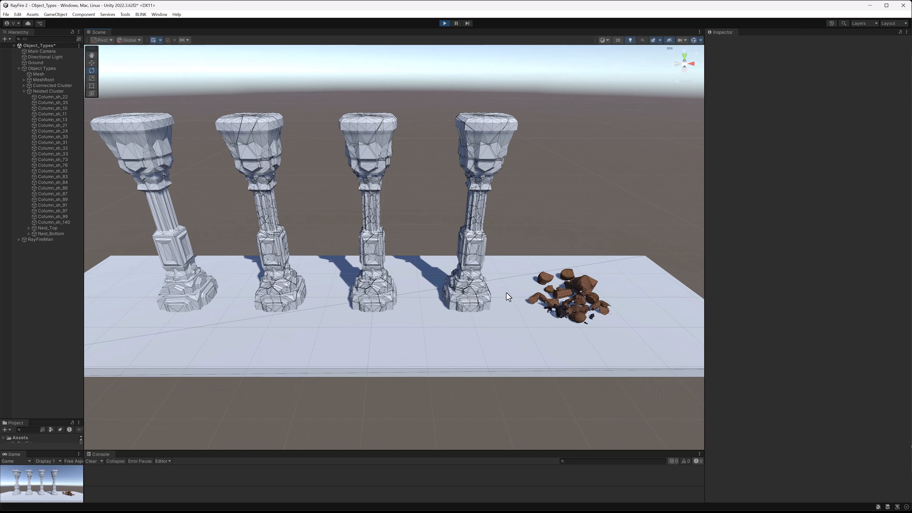
pyautogui.moveTo(388, 274); pyautogui.dragTo(419, 284, button='middle')
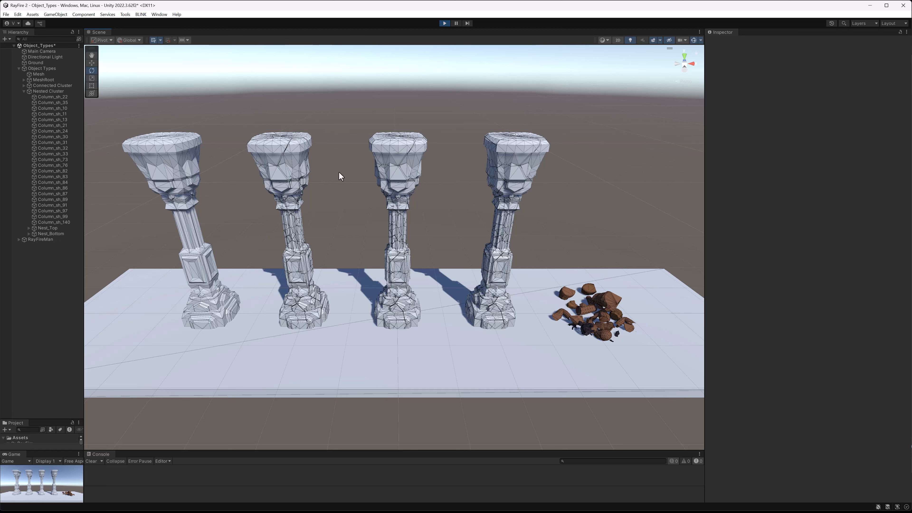
pyautogui.click(401, 153)
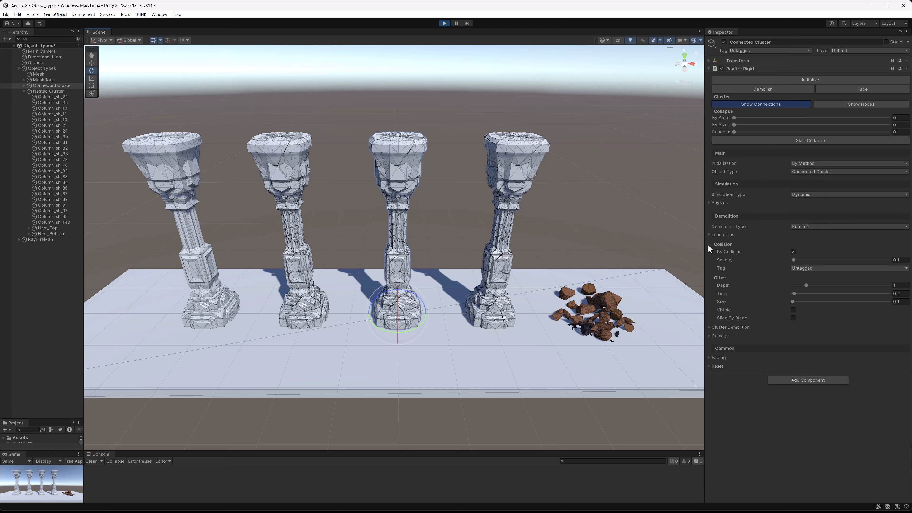
pyautogui.keyDown('alt'); pyautogui.moveTo(499, 286); pyautogui.dragTo(476, 248); pyautogui.keyUp('alt')
pyautogui.moveTo(475, 246); pyautogui.dragTo(452, 277, button='middle')
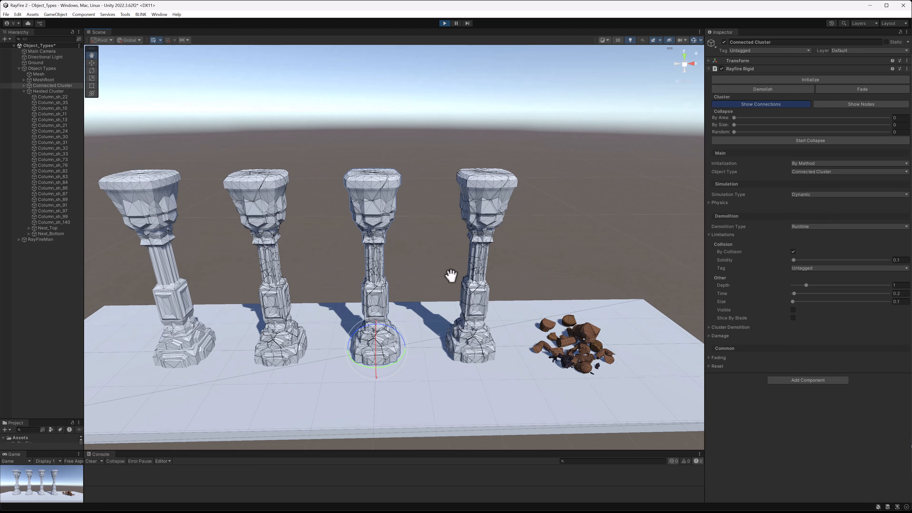
pyautogui.scroll(-2, 445, 276)
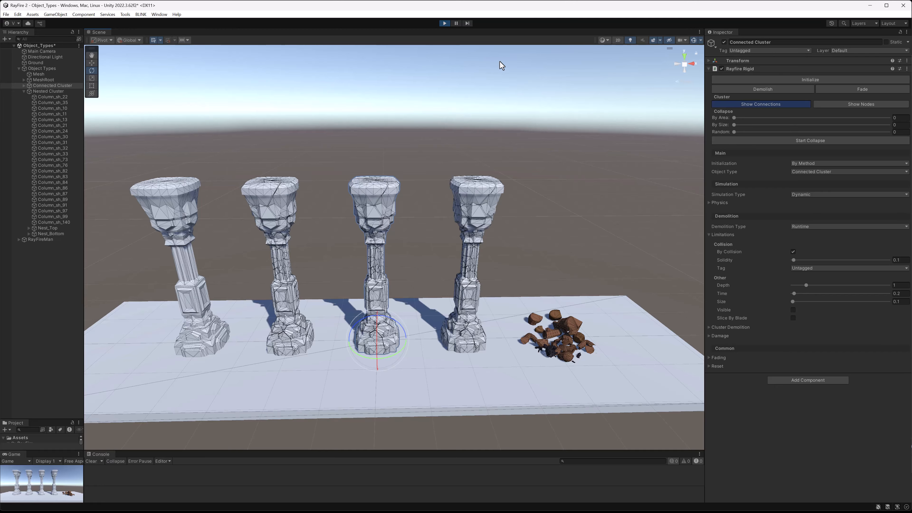
pyautogui.click(445, 23)
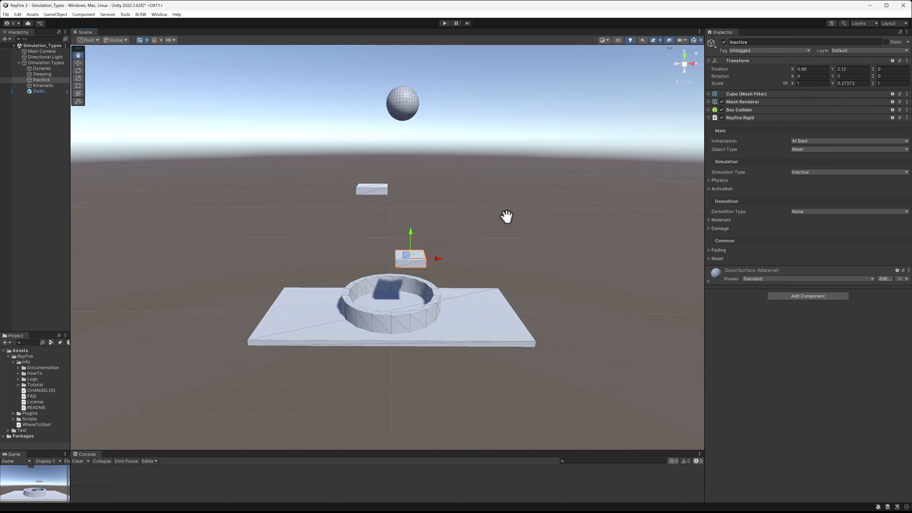
# In the Simulation_Types scene, select the Dynamic sphere and the Sleeping box in turn to view their simulation types
pyautogui.moveTo(507, 216); pyautogui.dragTo(505, 241, button='middle')
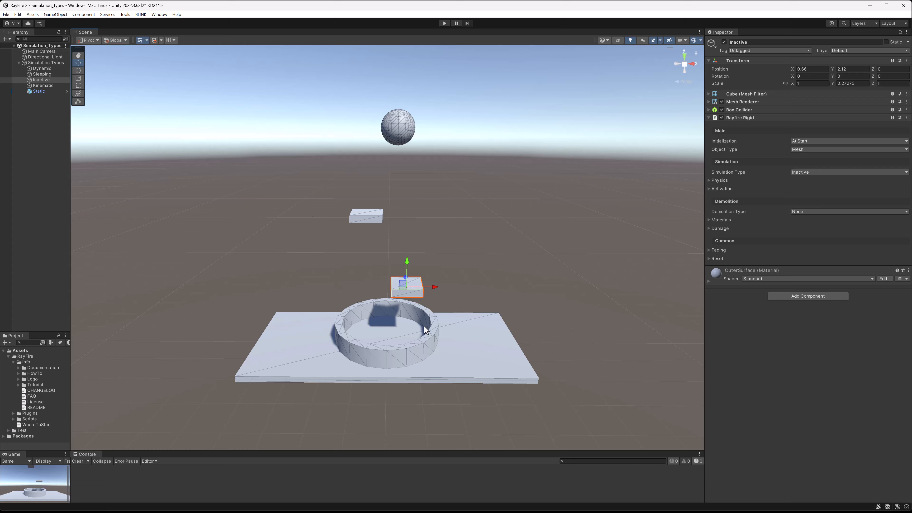
pyautogui.scroll(2, 448, 233)
pyautogui.keyDown('alt'); pyautogui.moveTo(448, 233); pyautogui.dragTo(479, 230); pyautogui.keyUp('alt')
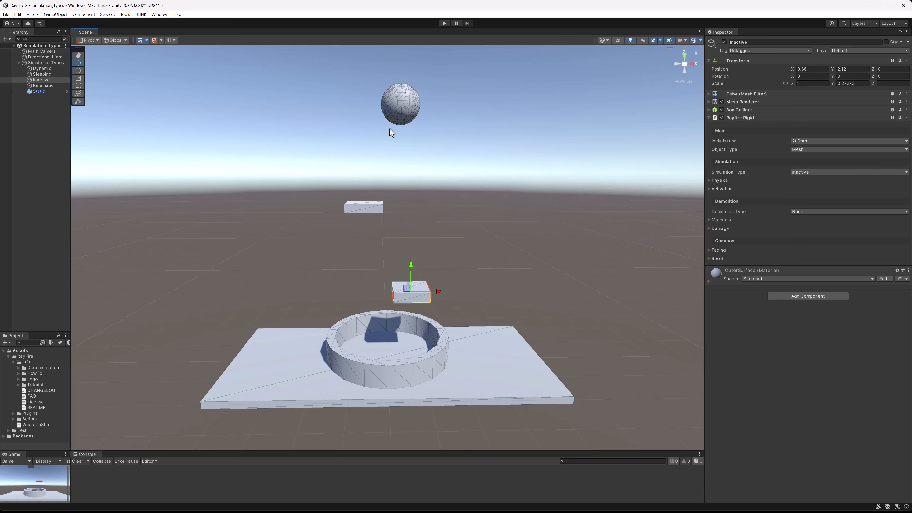
pyautogui.click(400, 108)
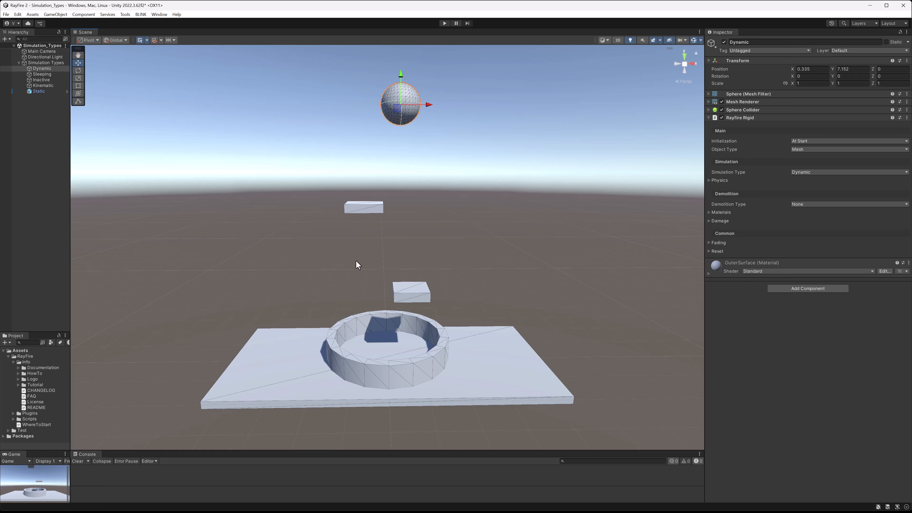
pyautogui.moveTo(406, 217); pyautogui.dragTo(406, 213, button='middle')
pyautogui.click(369, 204)
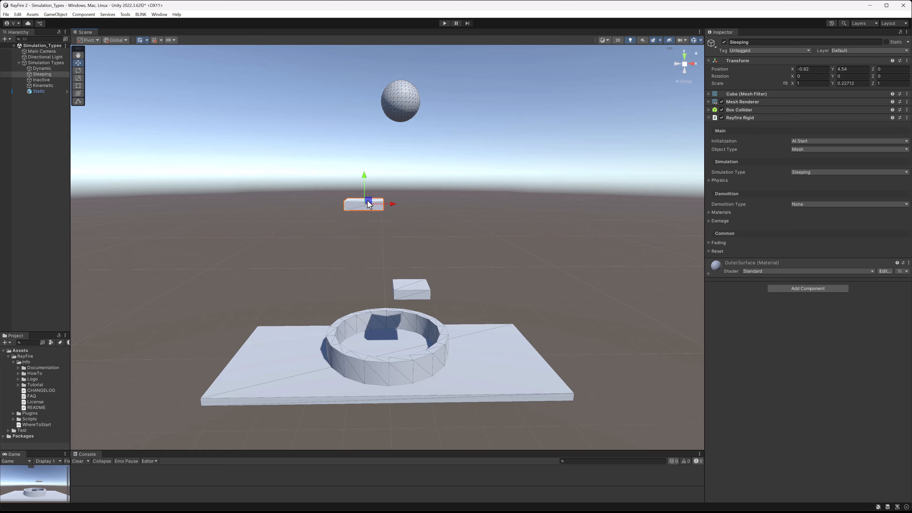
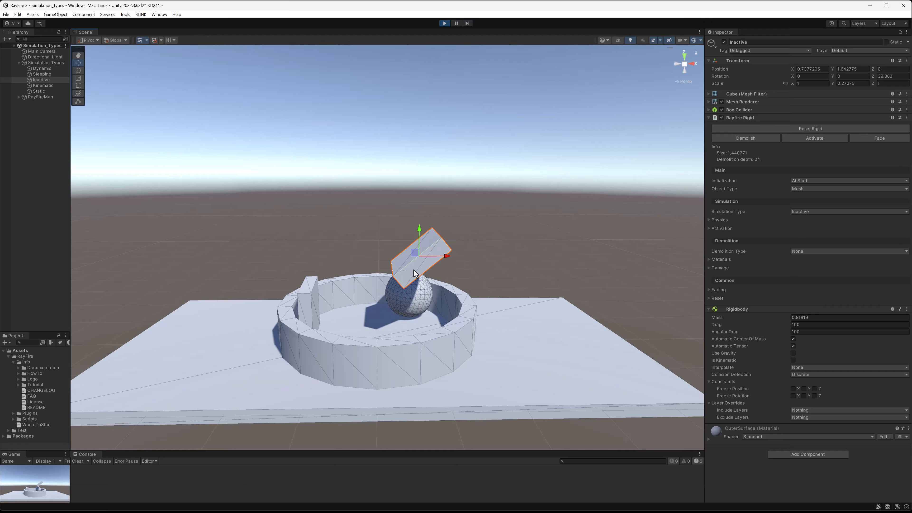
# Examine the tilted Inactive box above the sphere in the ring while the simulation runs
pyautogui.scroll(2, 407, 278)
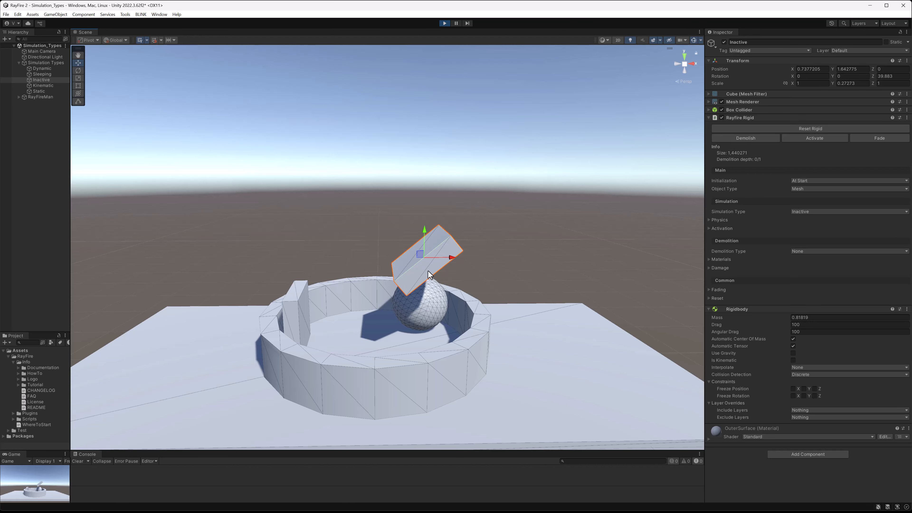
pyautogui.moveTo(429, 271); pyautogui.dragTo(429, 234, button='middle')
pyautogui.scroll(2, 422, 218)
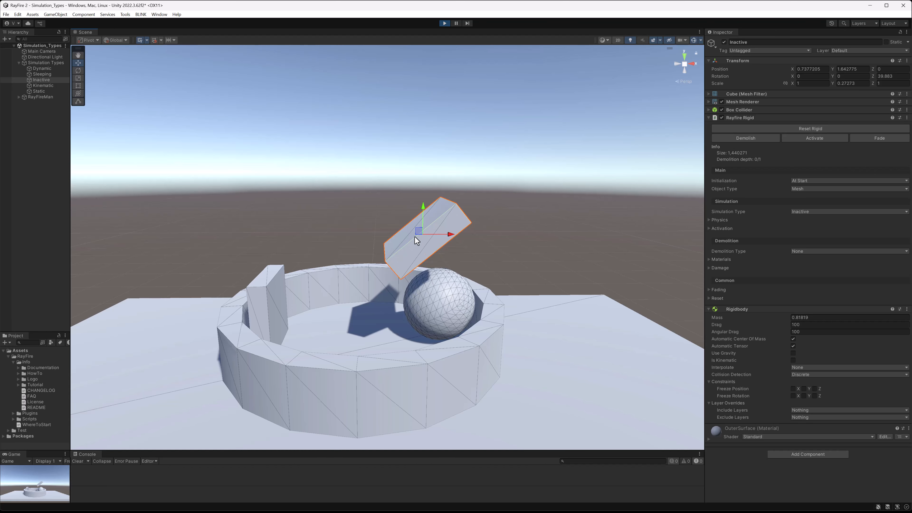
# Examine the Inactive block's activation options, comparing its RayFire Rigid settings with those of the Sleeping block
pyautogui.click(723, 229)
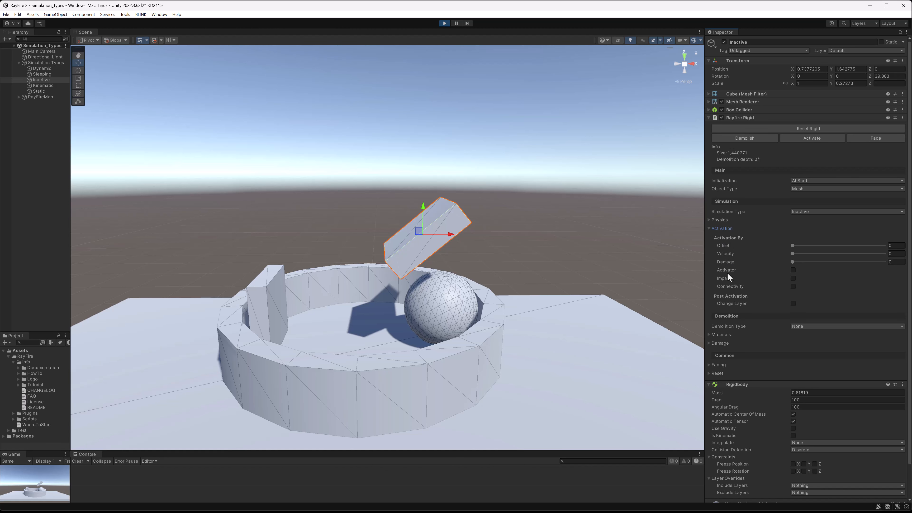
pyautogui.click(269, 305)
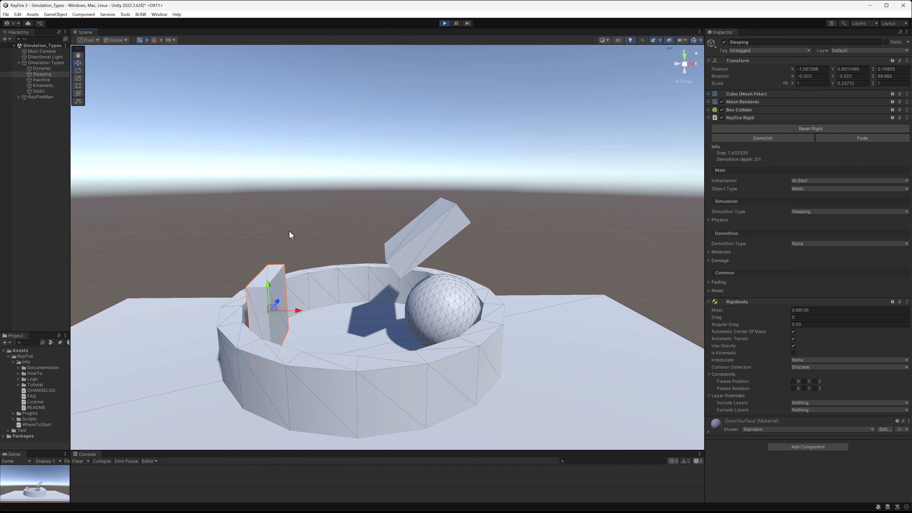
pyautogui.click(422, 234)
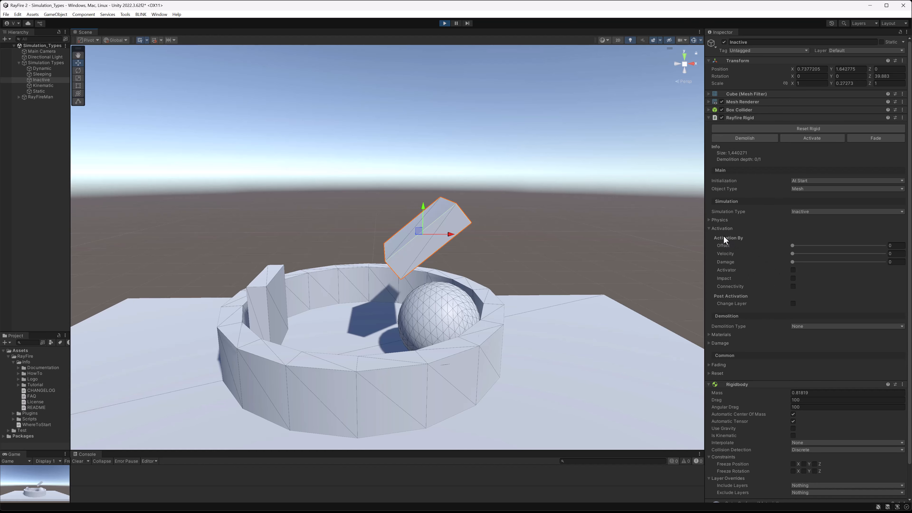
pyautogui.click(720, 229)
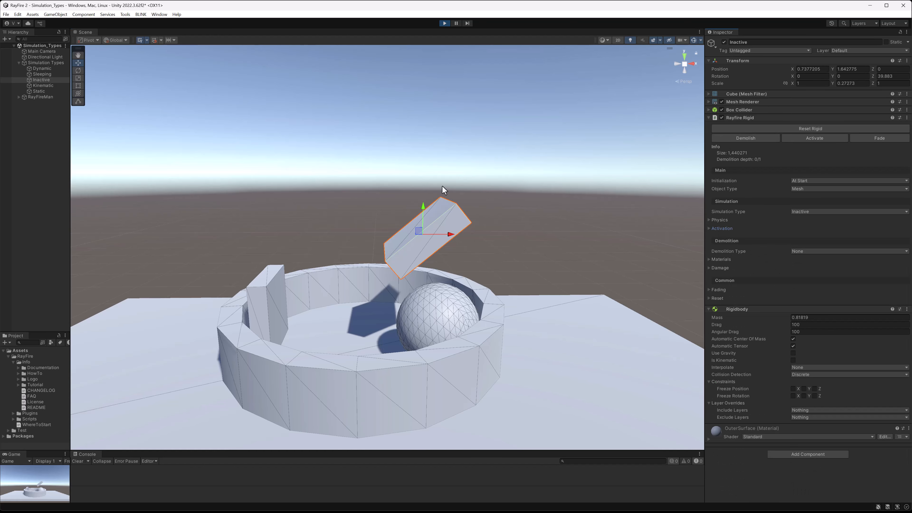
# Rerun the simulation from the start with the Inactive block framed in view, and stop it after the collision
pyautogui.click(444, 24)
pyautogui.press('f')
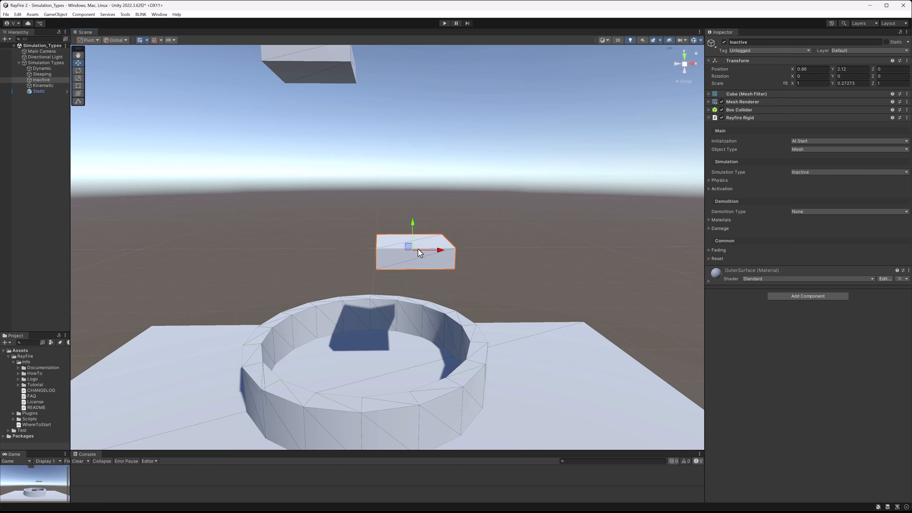
pyautogui.scroll(-4, 417, 250)
pyautogui.scroll(3, 412, 249)
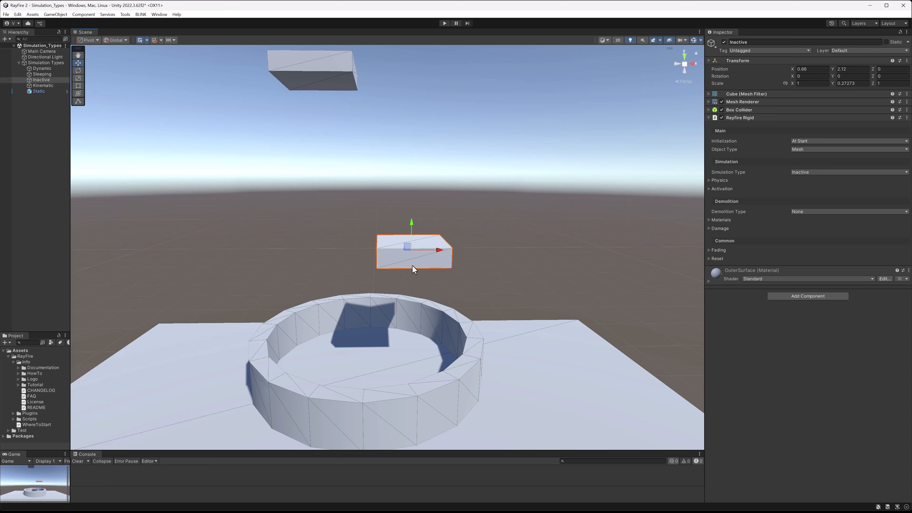
pyautogui.click(444, 23)
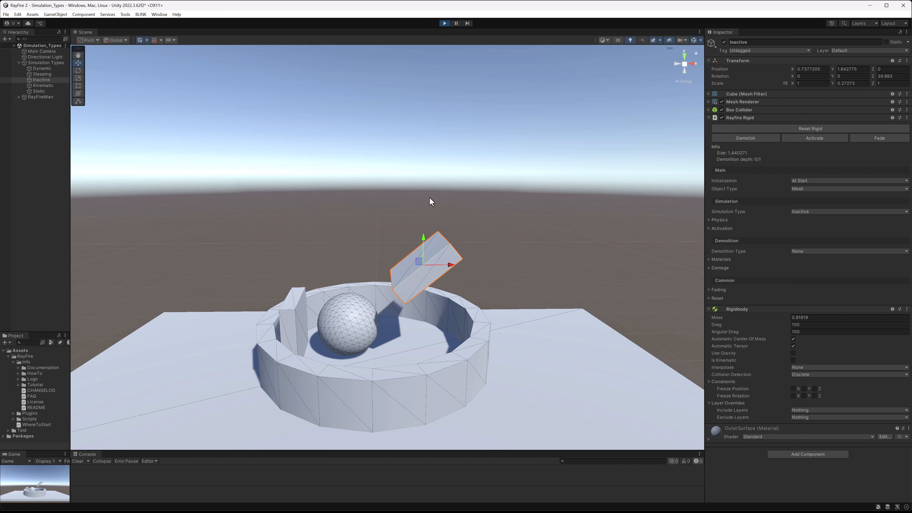
pyautogui.hotkey('ctrl', 'p')
# Select the Static ring and run the simulation briefly to examine the components it receives at runtime
pyautogui.click(414, 264)
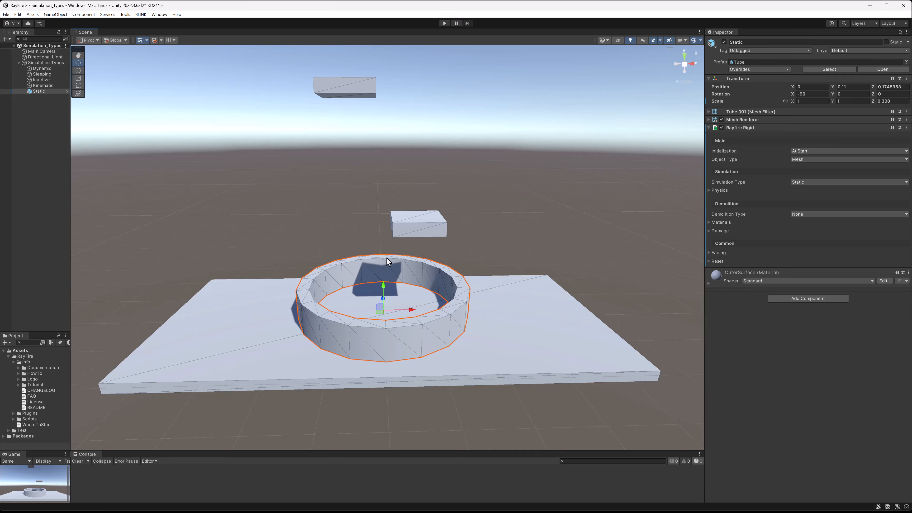
pyautogui.click(445, 23)
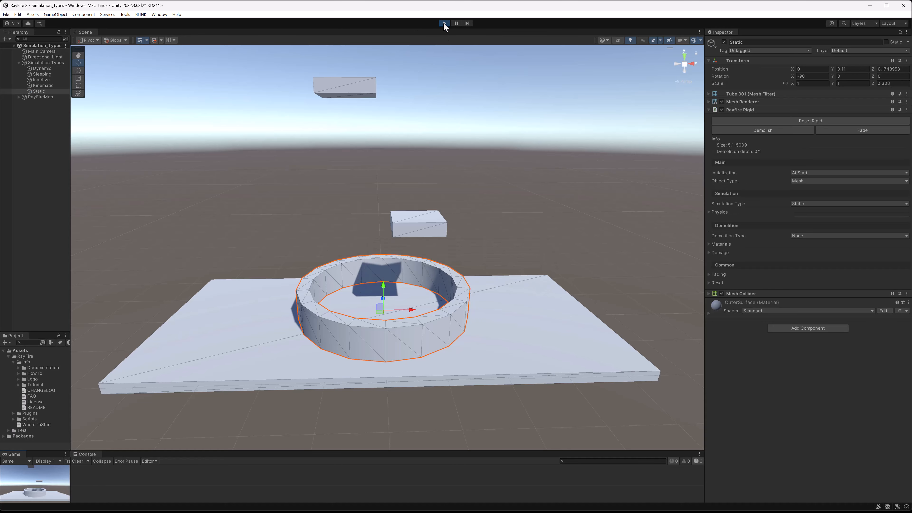
pyautogui.click(445, 23)
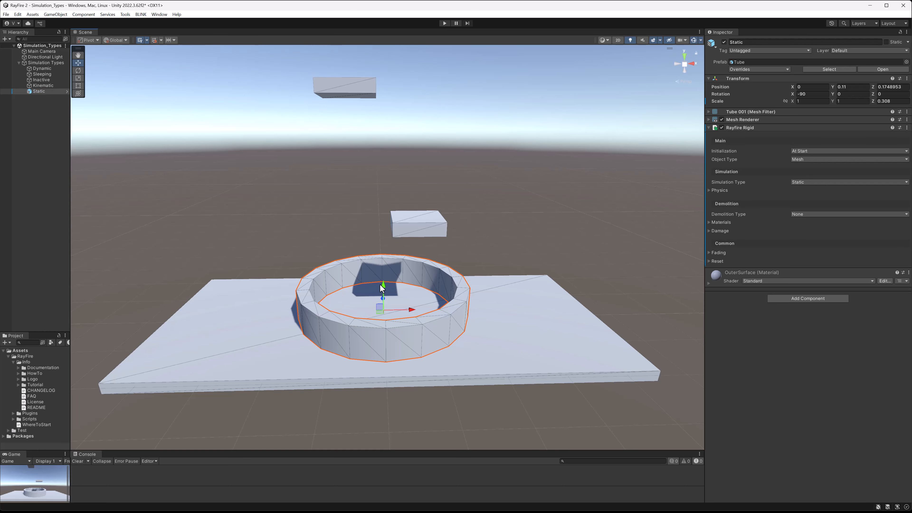
# Set the ring's RayFire Rigid simulation type to Kinematic
pyautogui.scroll(2, 389, 305)
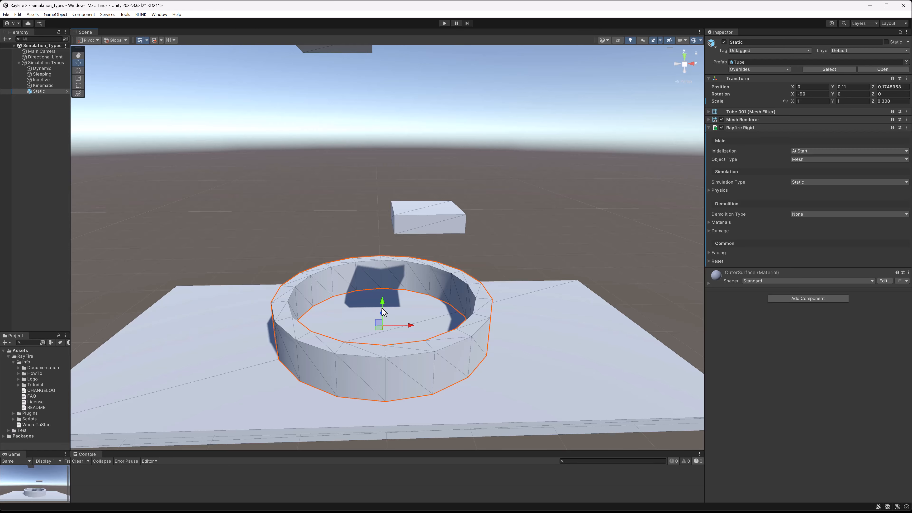
pyautogui.scroll(2, 383, 308)
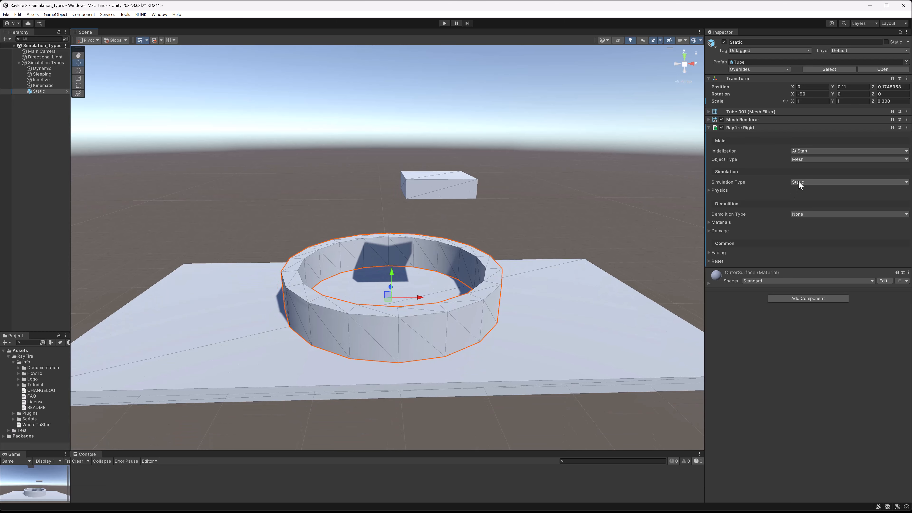
pyautogui.moveTo(517, 189); pyautogui.dragTo(489, 214, button='middle')
pyautogui.click(811, 182)
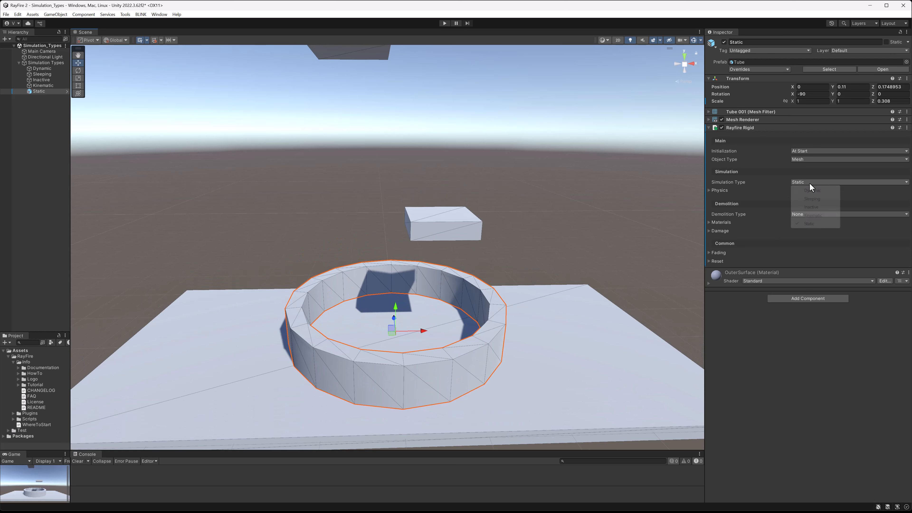
pyautogui.click(817, 216)
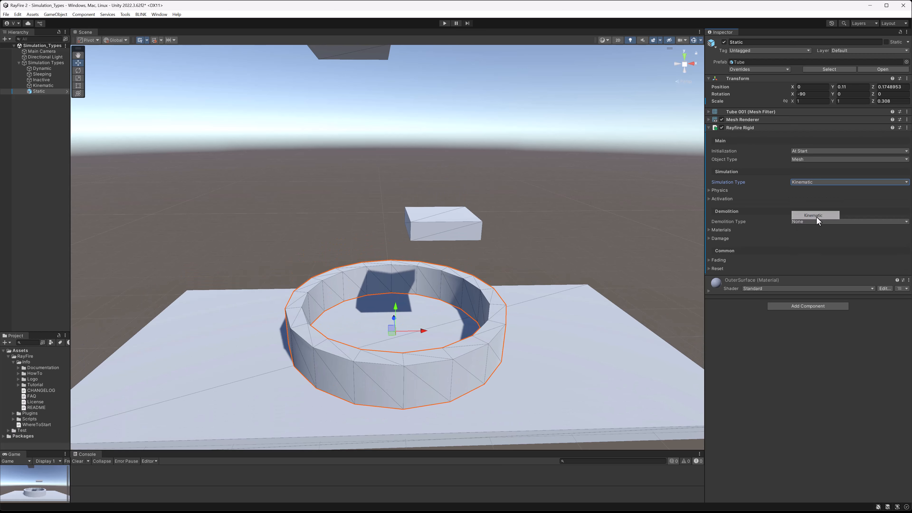
# Run the simulation with the Kinematic ring, pausing at the start and again on impact to examine the collisions
pyautogui.click(445, 23)
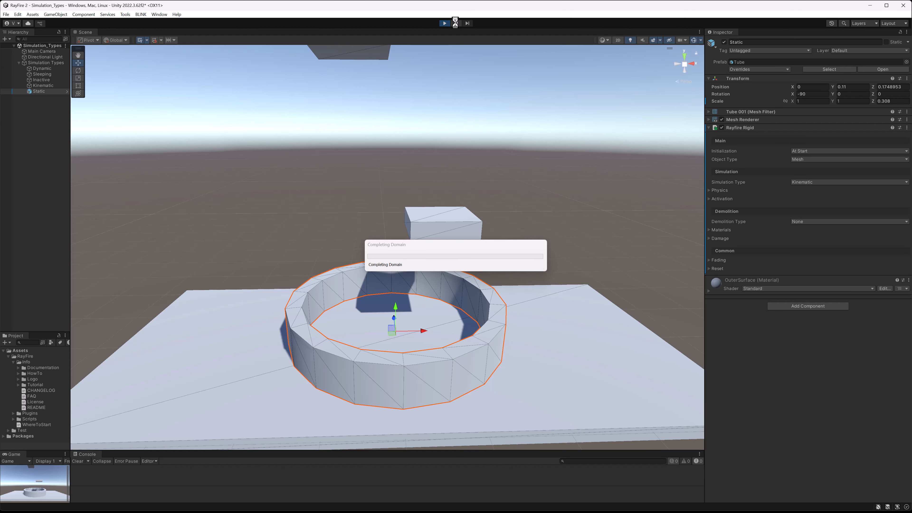
pyautogui.click(455, 22)
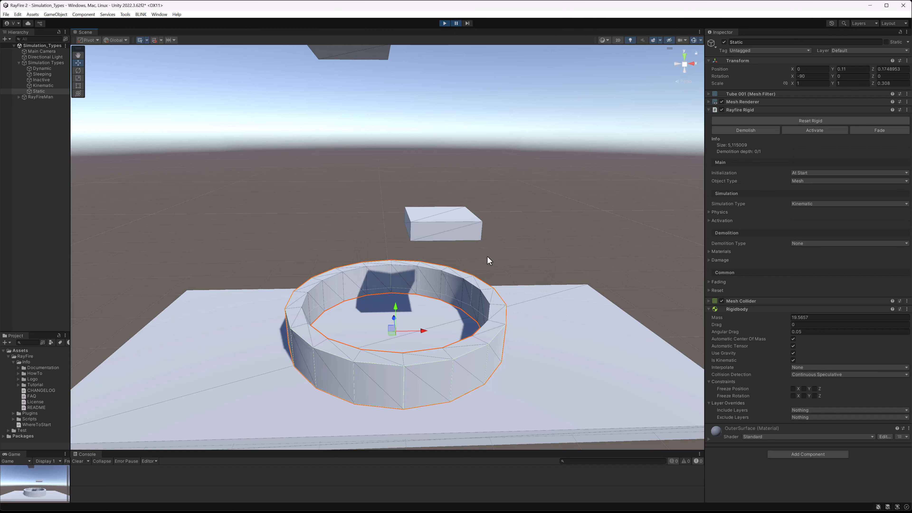
pyautogui.scroll(2, 431, 345)
pyautogui.keyDown('alt'); pyautogui.moveTo(431, 342); pyautogui.dragTo(431, 306); pyautogui.keyUp('alt')
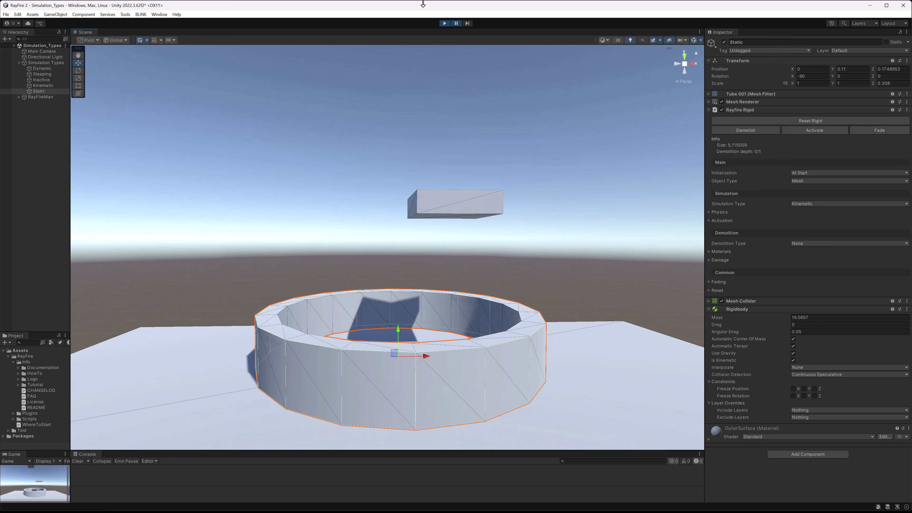
pyautogui.click(456, 26)
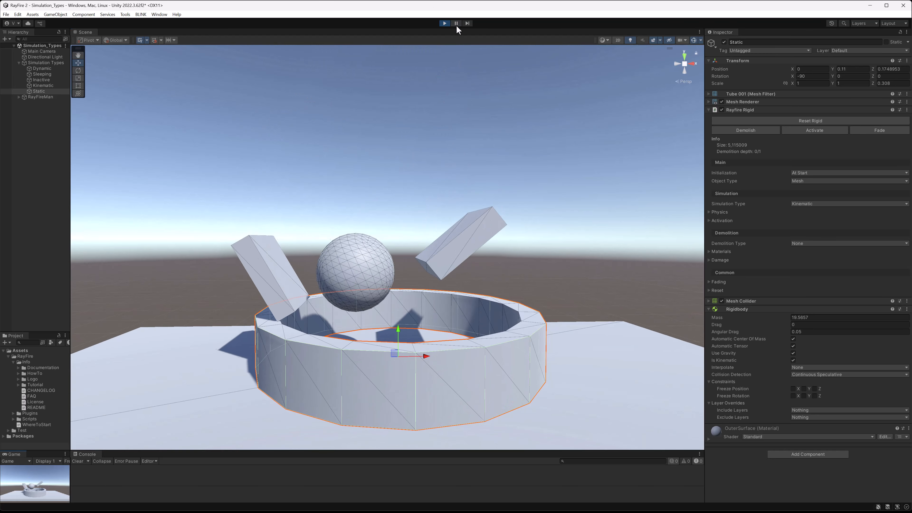
pyautogui.scroll(3, 347, 301)
pyautogui.moveTo(326, 338); pyautogui.dragTo(347, 242, button='middle')
pyautogui.keyDown('alt'); pyautogui.moveTo(412, 239); pyautogui.dragTo(389, 288); pyautogui.keyUp('alt')
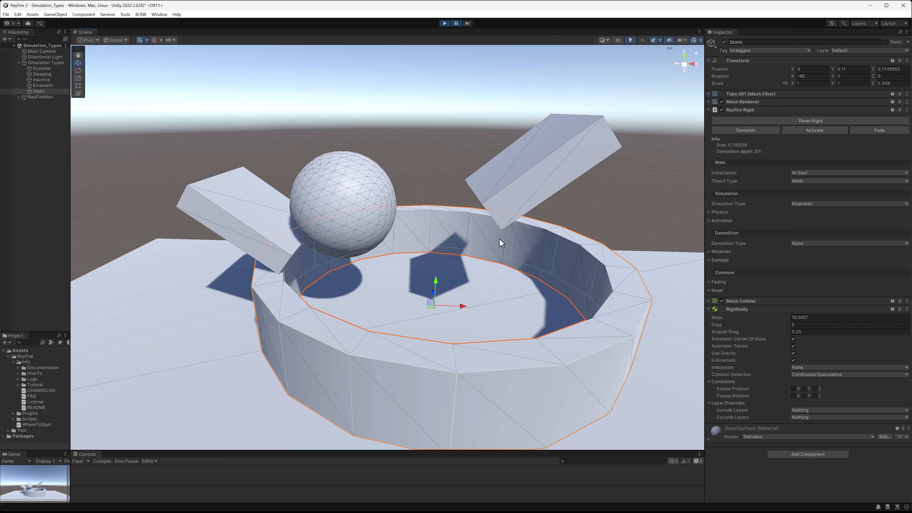
pyautogui.scroll(-3, 571, 305)
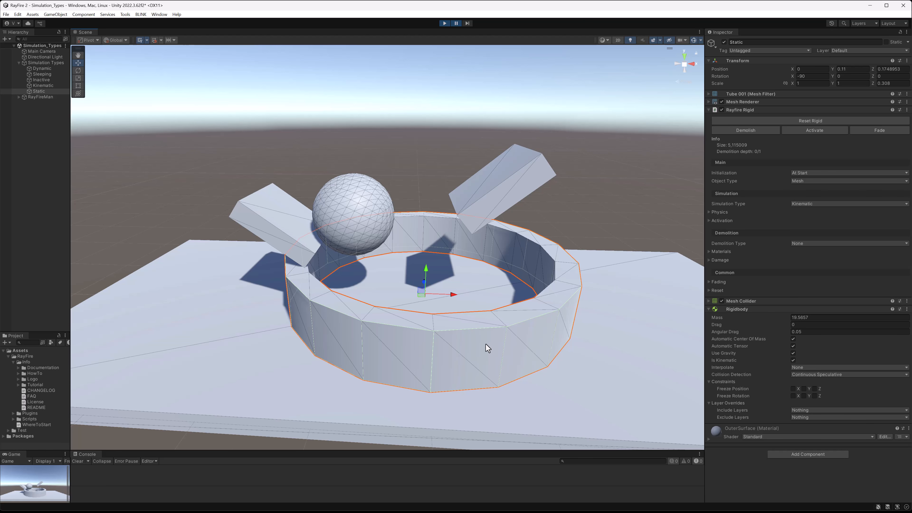
# Expand the ring's Mesh Collider settings and examine how the convex collider affects the opening of the ring
pyautogui.click(737, 301)
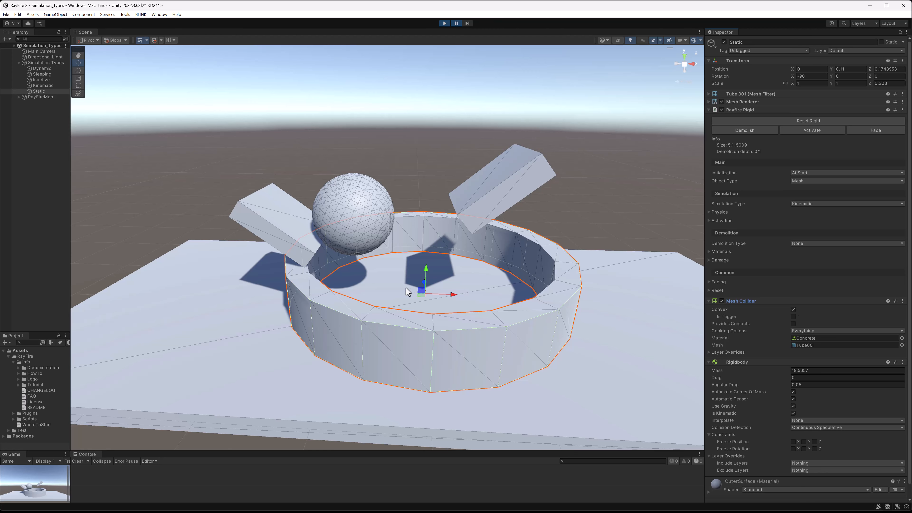
pyautogui.keyDown('alt'); pyautogui.moveTo(446, 303); pyautogui.dragTo(485, 248); pyautogui.keyUp('alt')
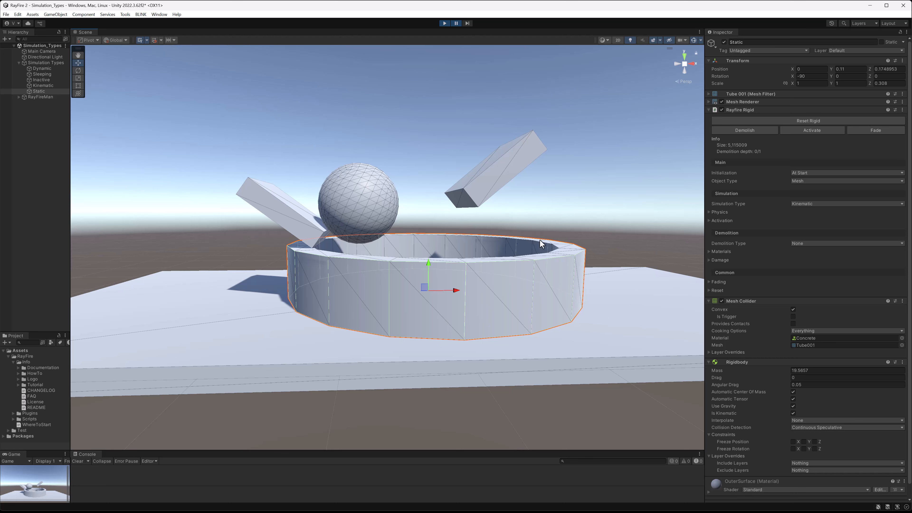
pyautogui.keyDown('alt'); pyautogui.moveTo(540, 240); pyautogui.dragTo(442, 251); pyautogui.keyUp('alt')
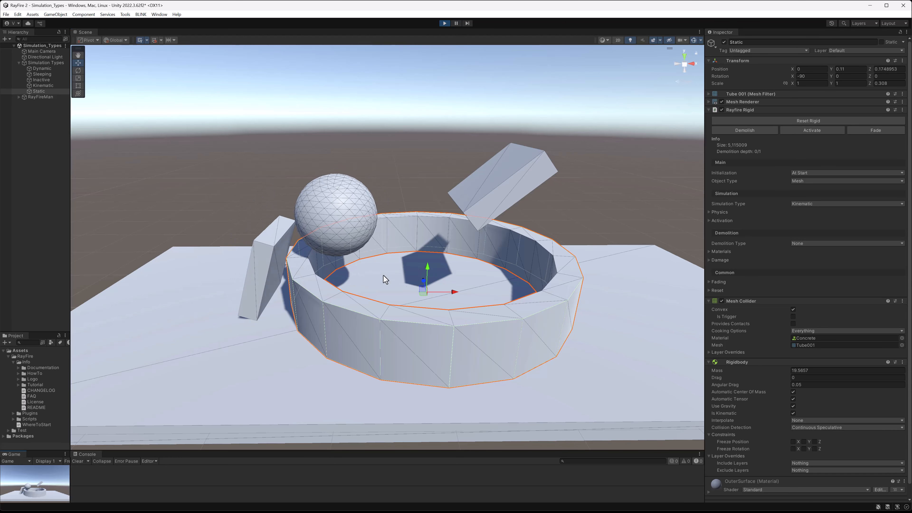
# Stop the simulation and set the ring's RayFire Rigid simulation type back to Static
pyautogui.click(445, 23)
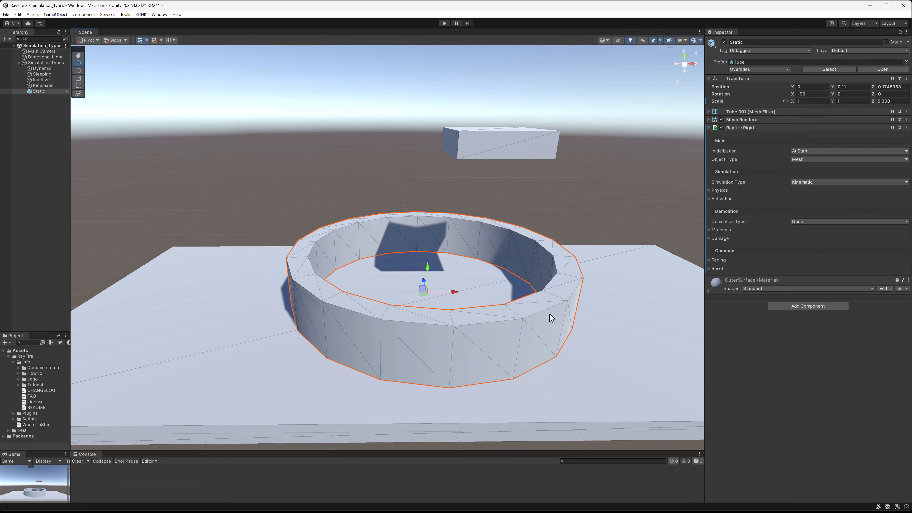
pyautogui.click(819, 182)
pyautogui.click(810, 223)
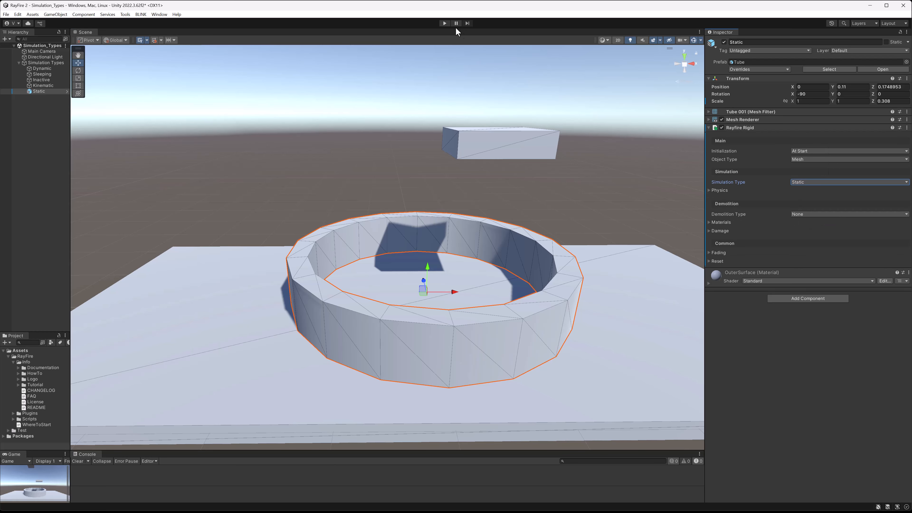
# Run the simulation with the Static ring and move the ring to about X -0.39, Y 0.32, Z -0.26 during play
pyautogui.click(445, 23)
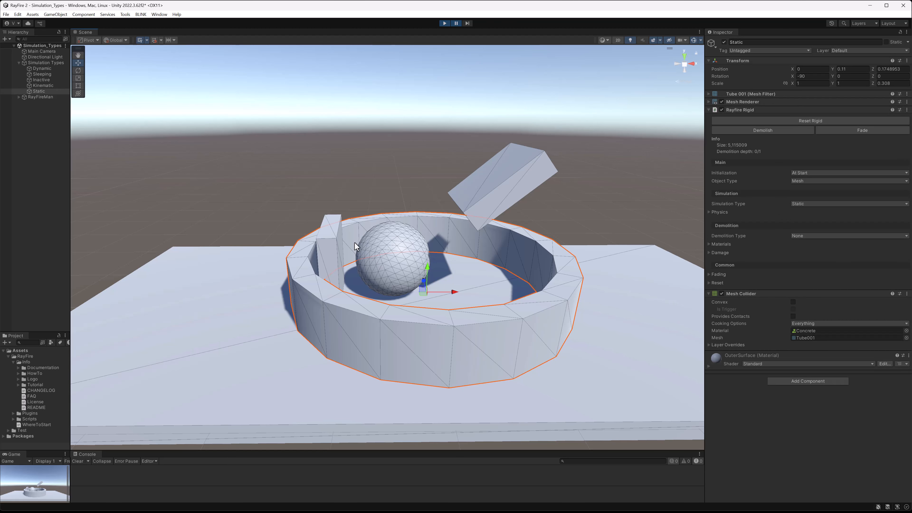
pyautogui.keyDown('alt'); pyautogui.moveTo(355, 243); pyautogui.dragTo(360, 261); pyautogui.keyUp('alt')
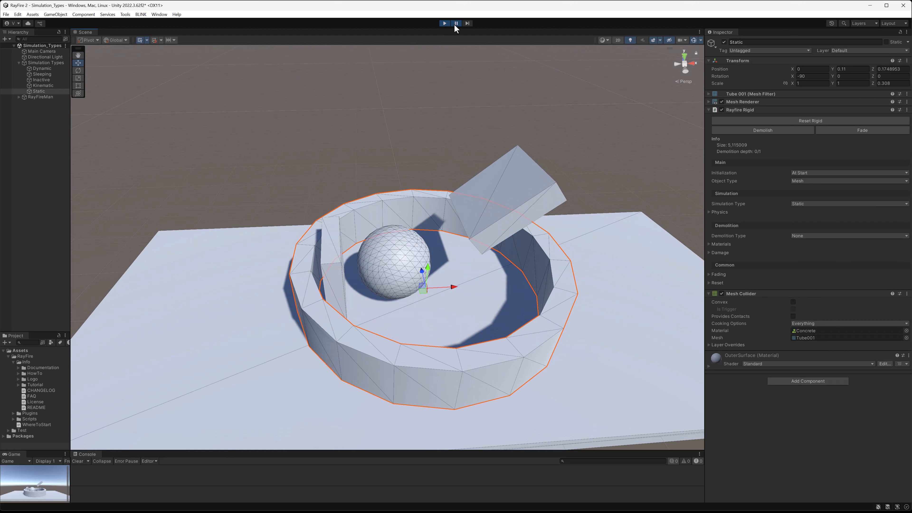
pyautogui.moveTo(424, 292); pyautogui.dragTo(397, 298)
pyautogui.keyDown('alt'); pyautogui.moveTo(433, 360); pyautogui.dragTo(563, 283); pyautogui.keyUp('alt')
# Select the floor slab and review its available simulation types, keeping Kinematic
pyautogui.click(564, 281)
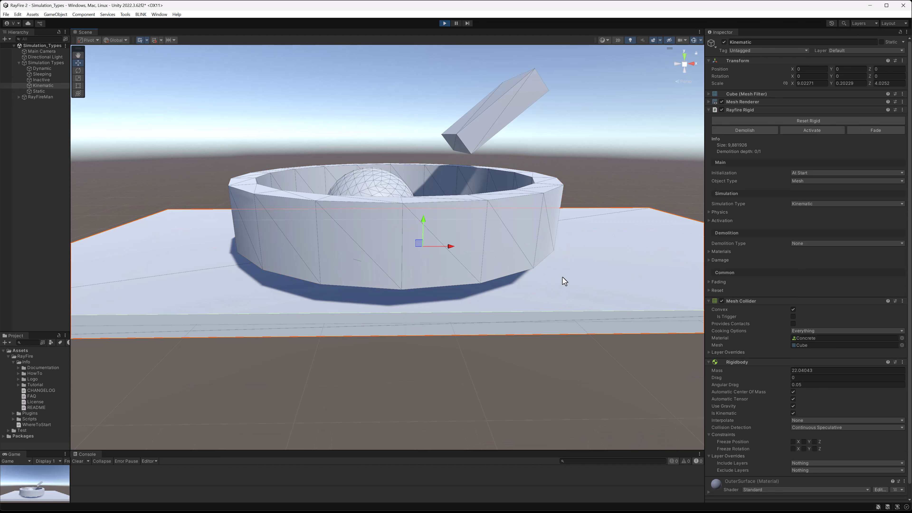
pyautogui.click(818, 203)
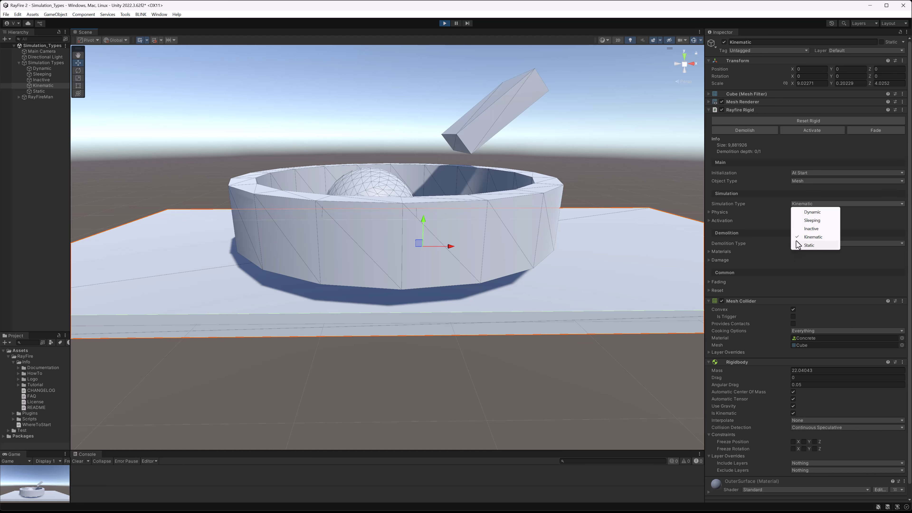
pyautogui.click(817, 237)
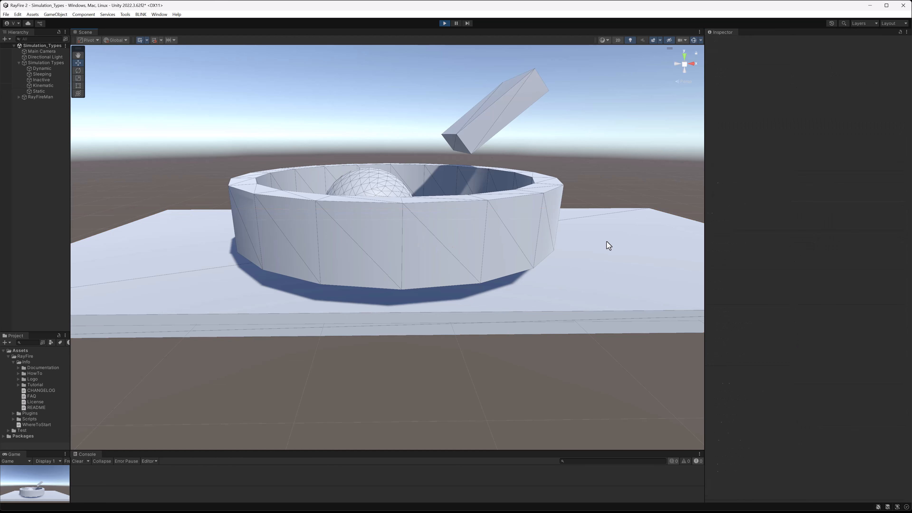
pyautogui.scroll(-4, 502, 259)
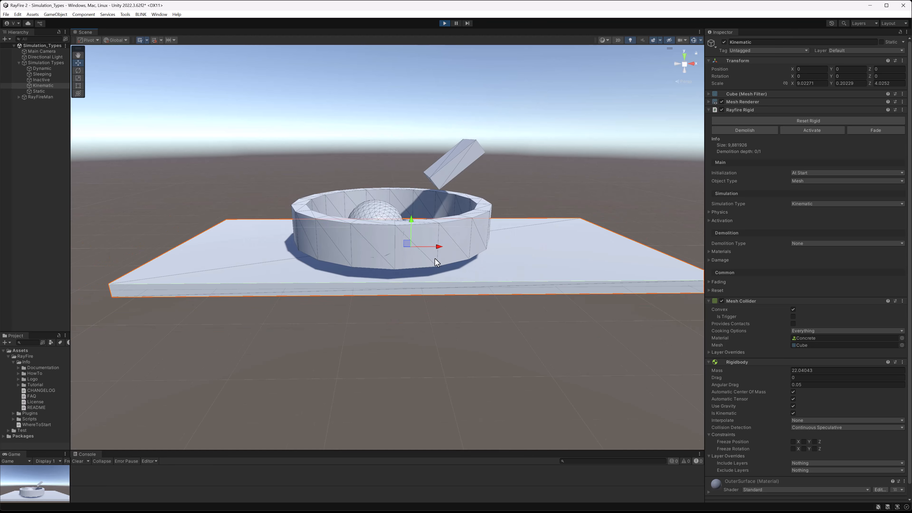
pyautogui.click(465, 219)
pyautogui.click(468, 268)
pyautogui.keyDown('alt'); pyautogui.moveTo(491, 238); pyautogui.dragTo(418, 240); pyautogui.keyUp('alt')
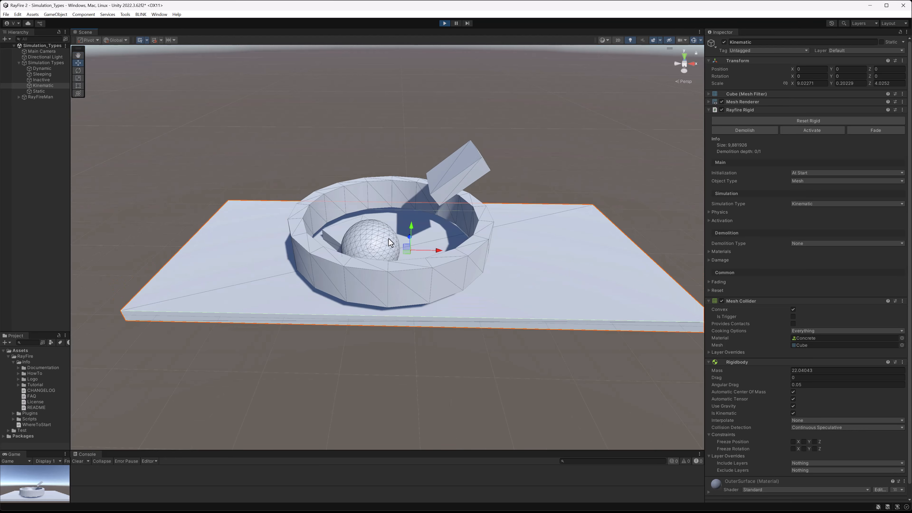
# Move the Dynamic sphere across the inside of the ring toward the Inactive block, and compare the ring's and floor slab's settings
pyautogui.click(385, 245)
pyautogui.moveTo(380, 250); pyautogui.dragTo(433, 217)
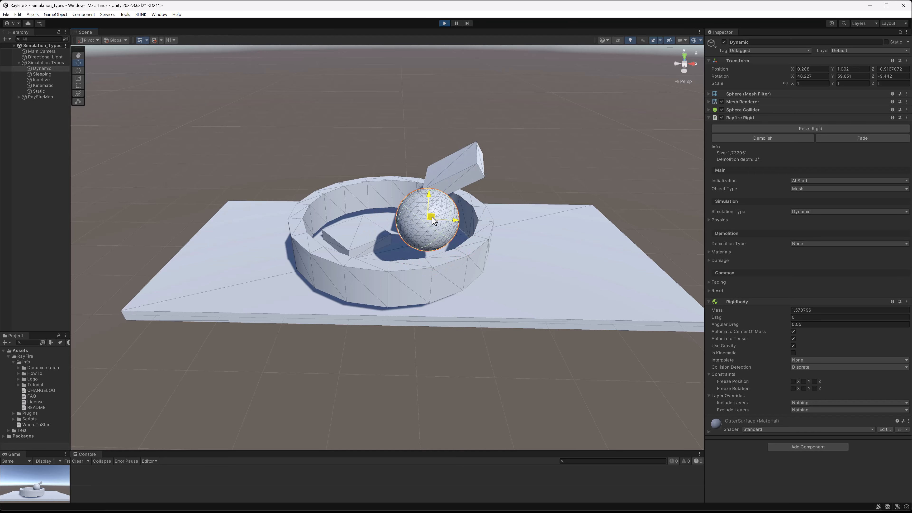
pyautogui.click(478, 226)
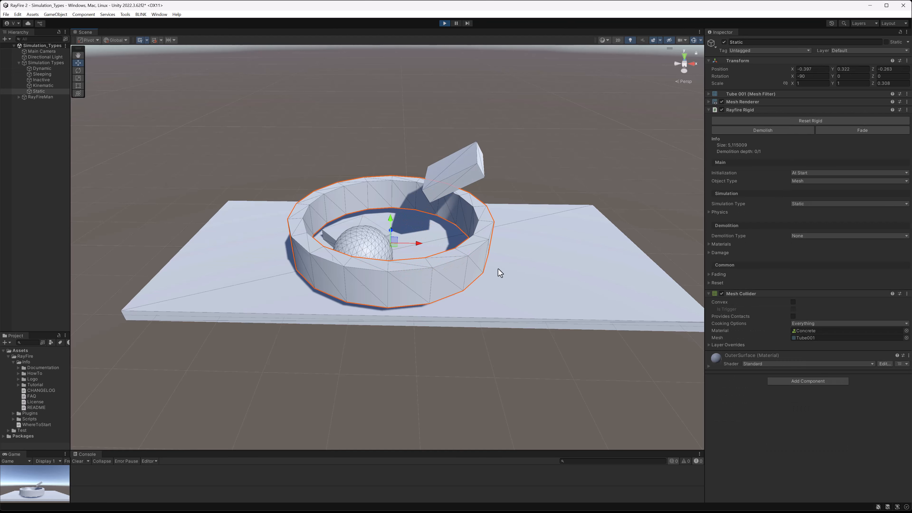
pyautogui.click(525, 276)
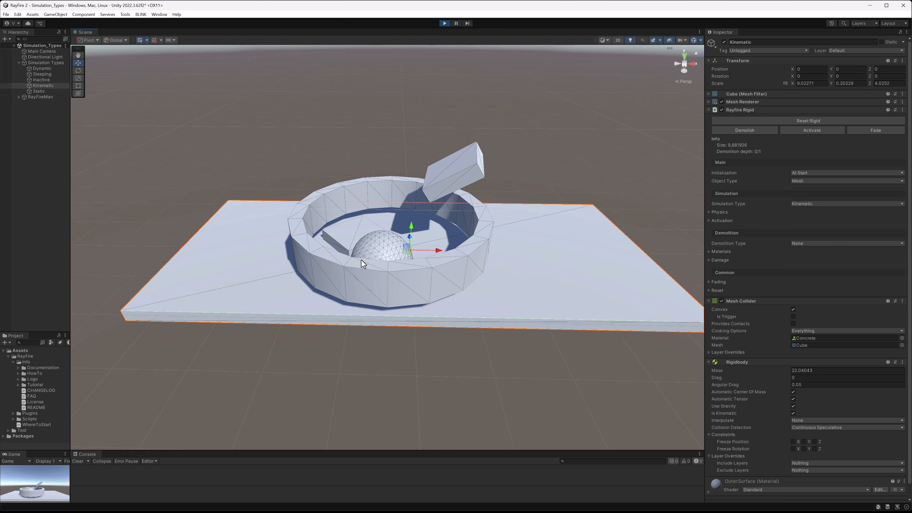
# Move the Kinematic floor slab up and sideways along X during play, away from beneath the ring and the objects inside it
pyautogui.click(581, 191)
pyautogui.click(405, 260)
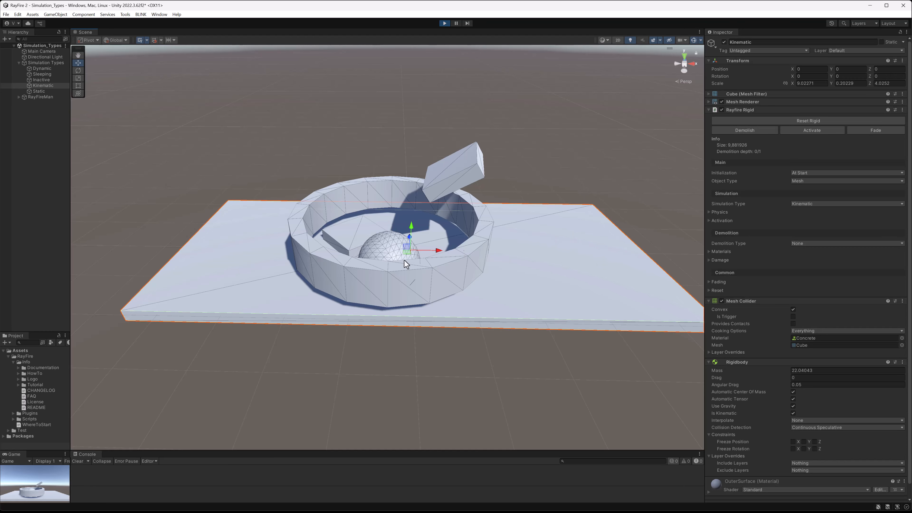
pyautogui.moveTo(405, 243); pyautogui.dragTo(408, 158)
pyautogui.moveTo(407, 179)
pyautogui.mouseDown()
pyautogui.moveTo(410, 198)
pyautogui.moveTo(411, 146)
pyautogui.moveTo(413, 234)
pyautogui.moveTo(341, 228)
pyautogui.moveTo(407, 229)
pyautogui.moveTo(413, 204)
pyautogui.moveTo(662, 189)
pyautogui.moveTo(766, 111)
pyautogui.moveTo(751, 81)
pyautogui.moveTo(778, 53)
pyautogui.moveTo(733, 41)
pyautogui.mouseUp()
pyautogui.moveTo(511, 124); pyautogui.dragTo(464, 190, button='middle')
pyautogui.moveTo(562, 158); pyautogui.dragTo(503, 203, button='middle')
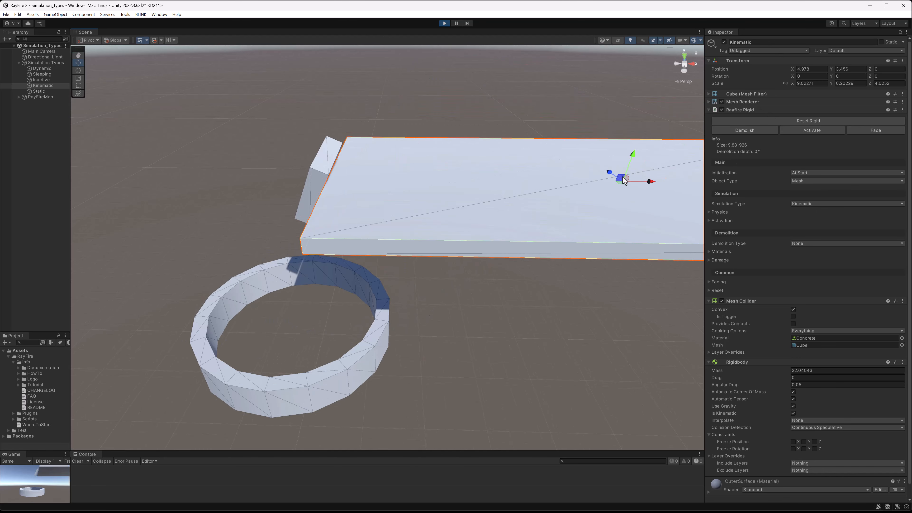
pyautogui.moveTo(623, 179); pyautogui.dragTo(652, 216)
# Move the Static ring to about X 0.54, Y 2.64, Z -0.26 during play, and stop the simulation
pyautogui.click(287, 278)
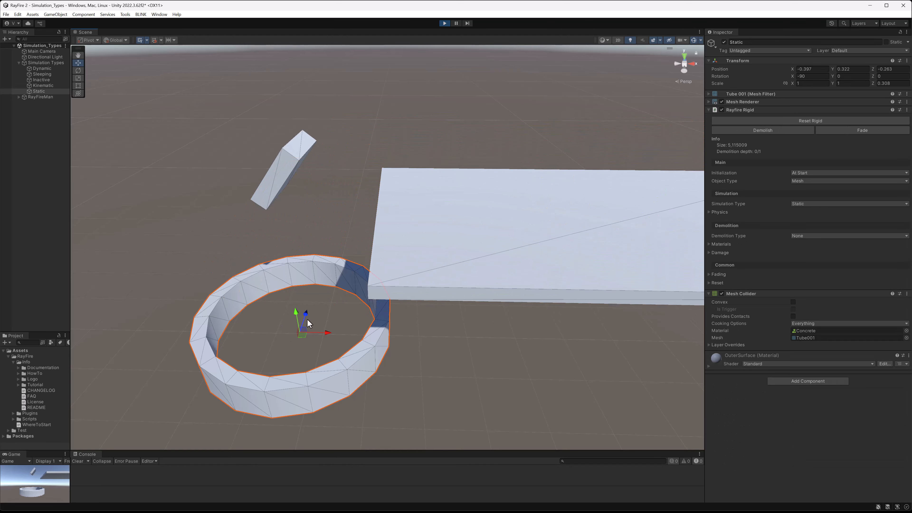
pyautogui.moveTo(306, 329); pyautogui.dragTo(357, 233)
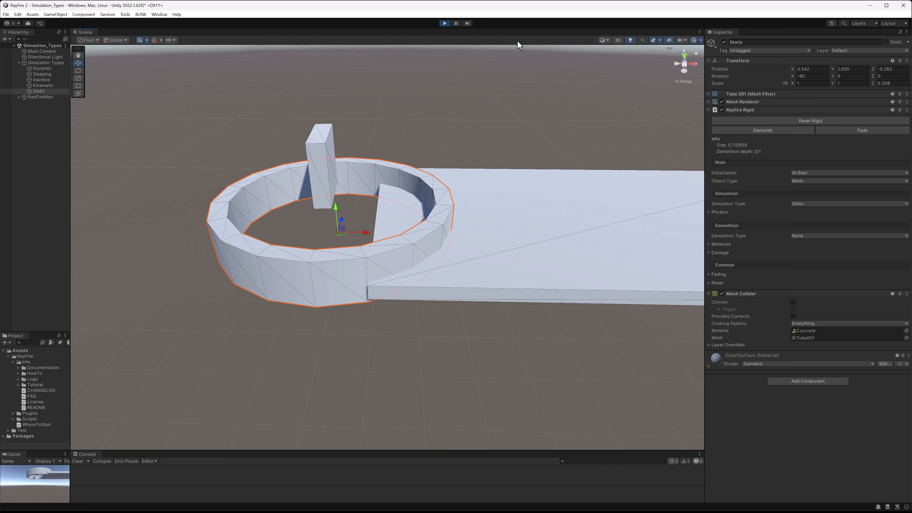
pyautogui.click(444, 23)
pyautogui.press('f')
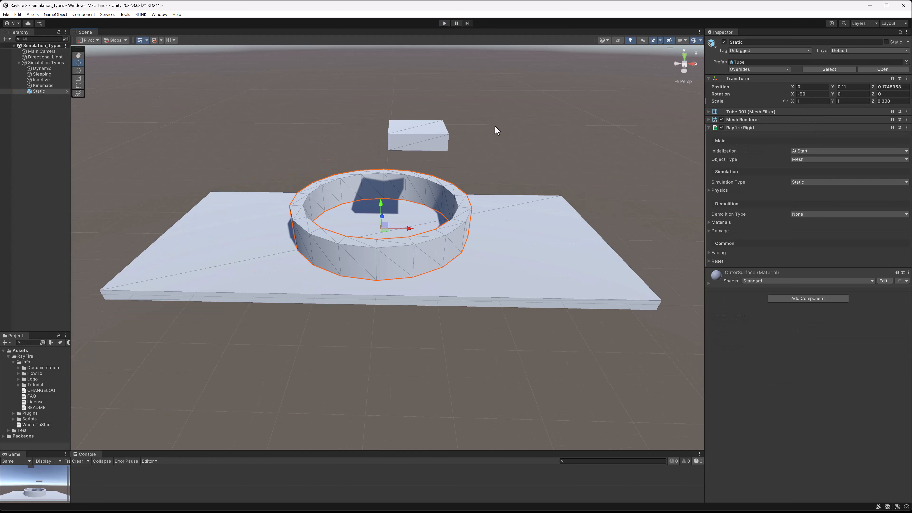
# Compare the Static ring with the Kinematic floor slab and review the slab's RayFire Rigid activation options
pyautogui.moveTo(398, 224); pyautogui.dragTo(376, 280, button='middle')
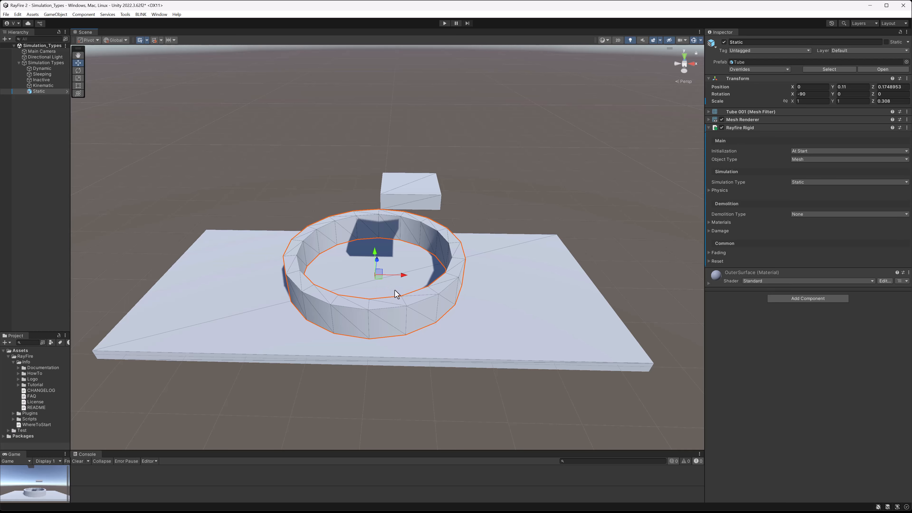
pyautogui.keyDown('alt'); pyautogui.moveTo(386, 287); pyautogui.dragTo(380, 269); pyautogui.keyUp('alt')
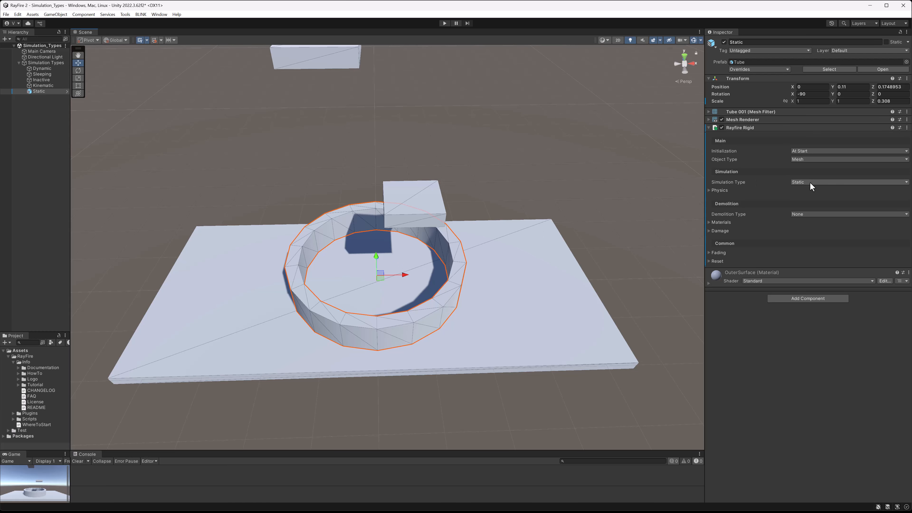
pyautogui.click(497, 291)
pyautogui.keyDown('alt'); pyautogui.moveTo(489, 311); pyautogui.dragTo(370, 285); pyautogui.keyUp('alt')
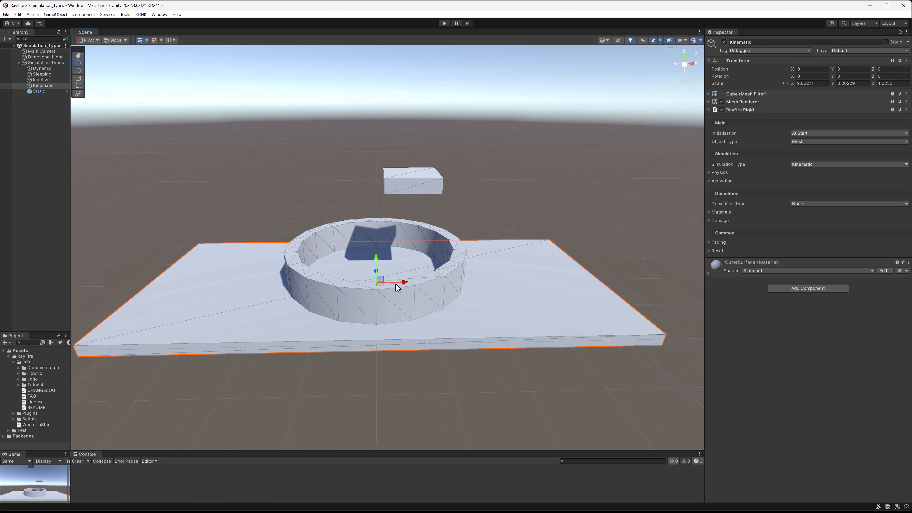
pyautogui.scroll(-2, 397, 288)
pyautogui.moveTo(413, 261); pyautogui.dragTo(404, 302, button='middle')
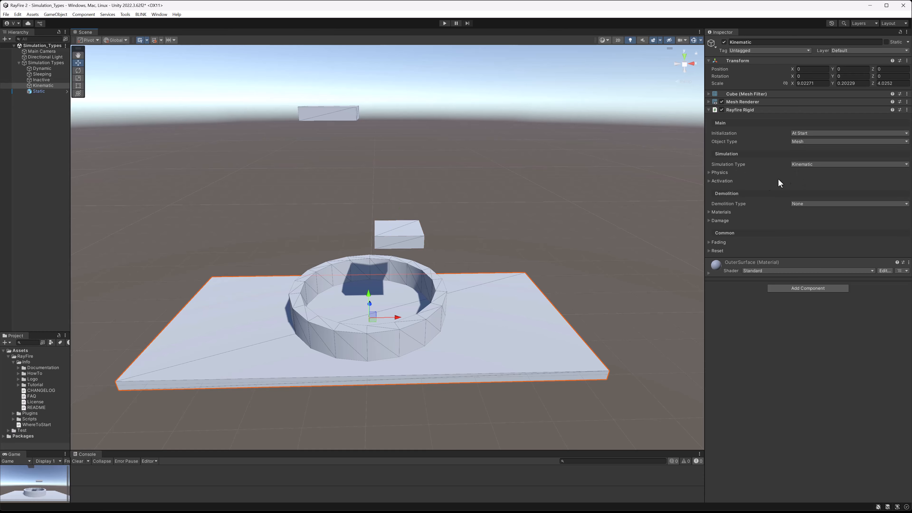
pyautogui.click(719, 181)
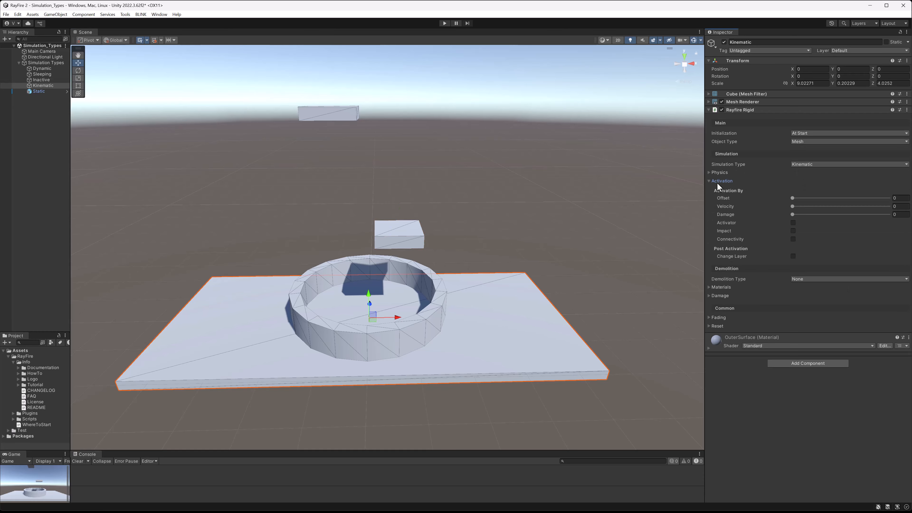
pyautogui.click(731, 180)
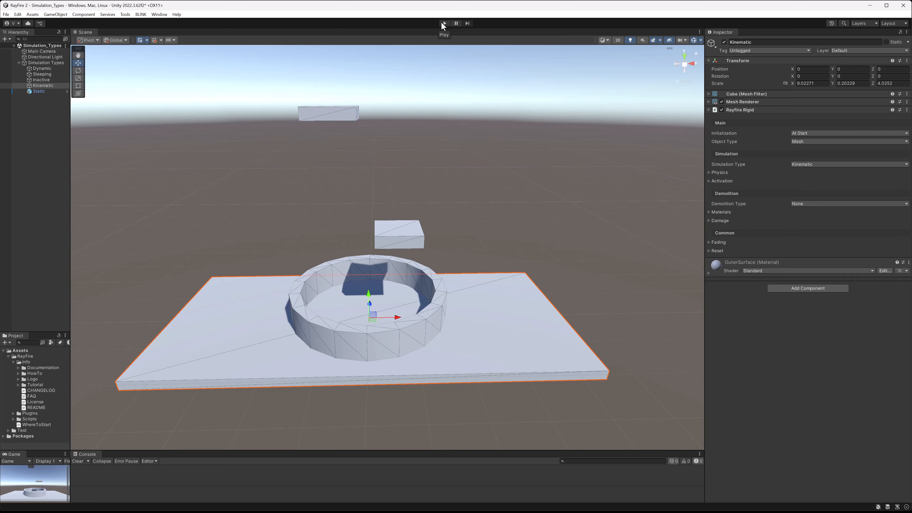
# Run the simulation and activate the Inactive block through its RayFire Rigid component
pyautogui.click(444, 24)
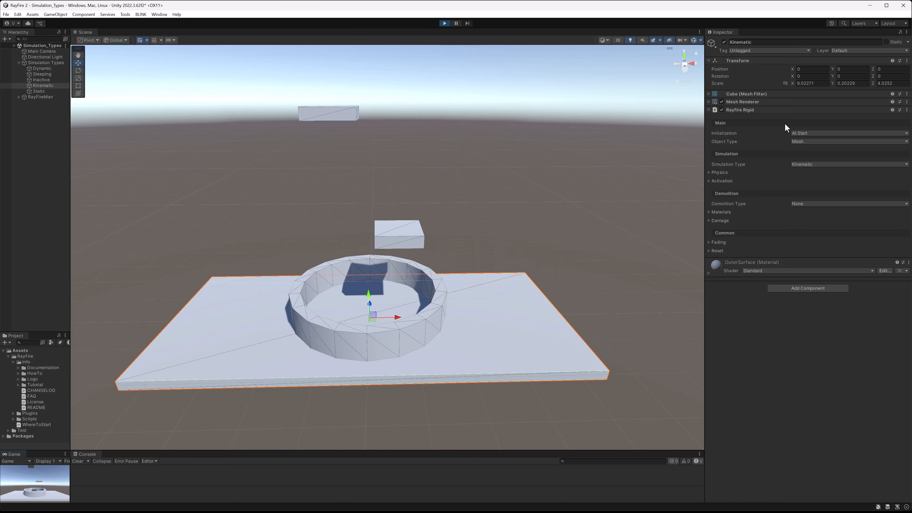
pyautogui.click(402, 237)
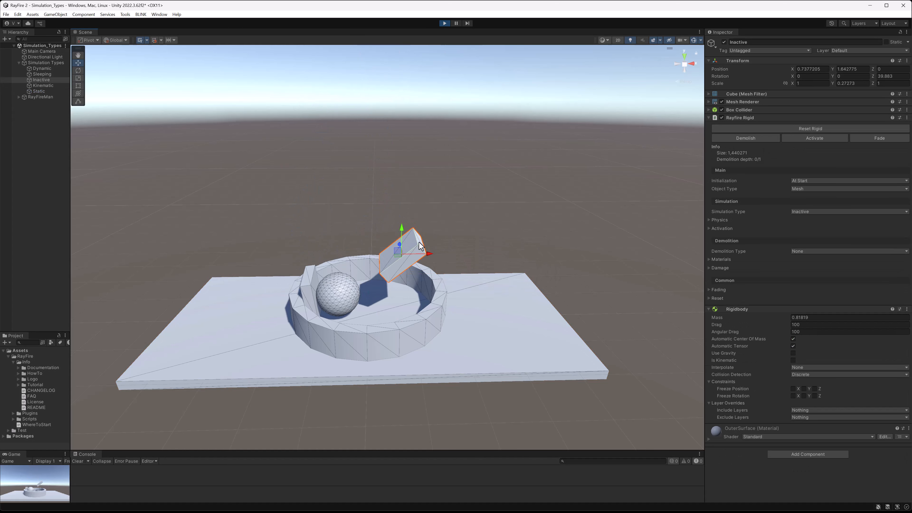
pyautogui.click(804, 139)
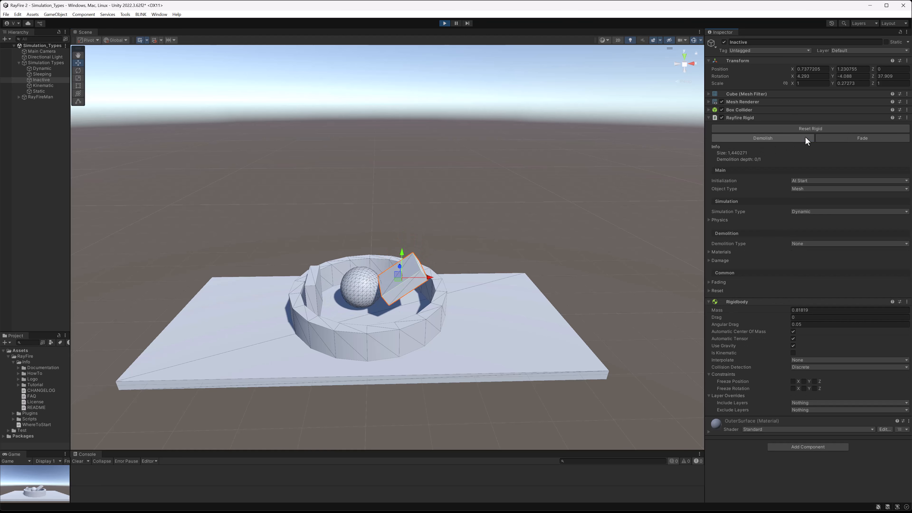
# Activate the Kinematic floor slab, check which RayFire Rigid actions the Static ring offers, and stop the simulation
pyautogui.click(483, 326)
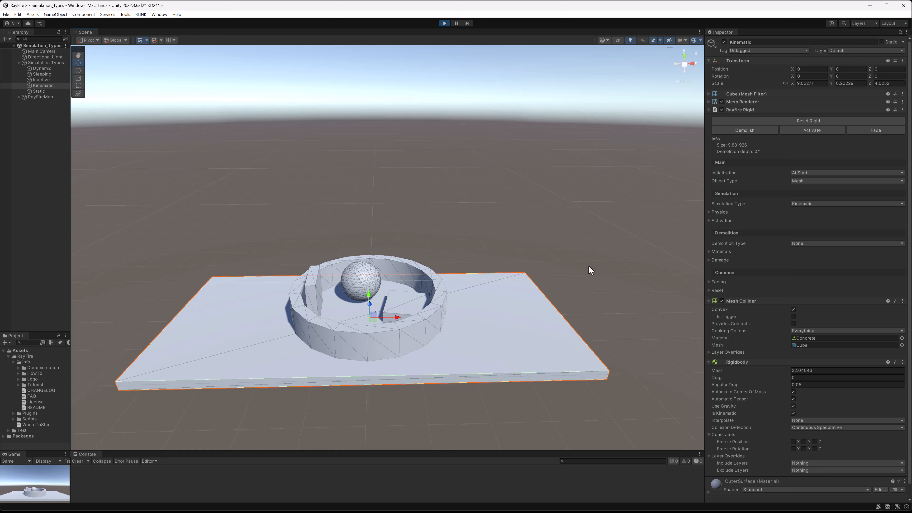
pyautogui.click(806, 131)
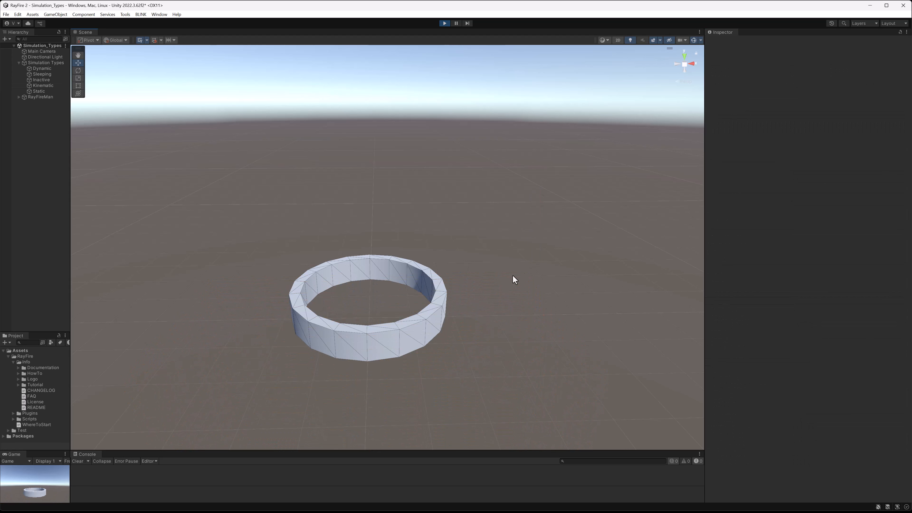
pyautogui.click(431, 311)
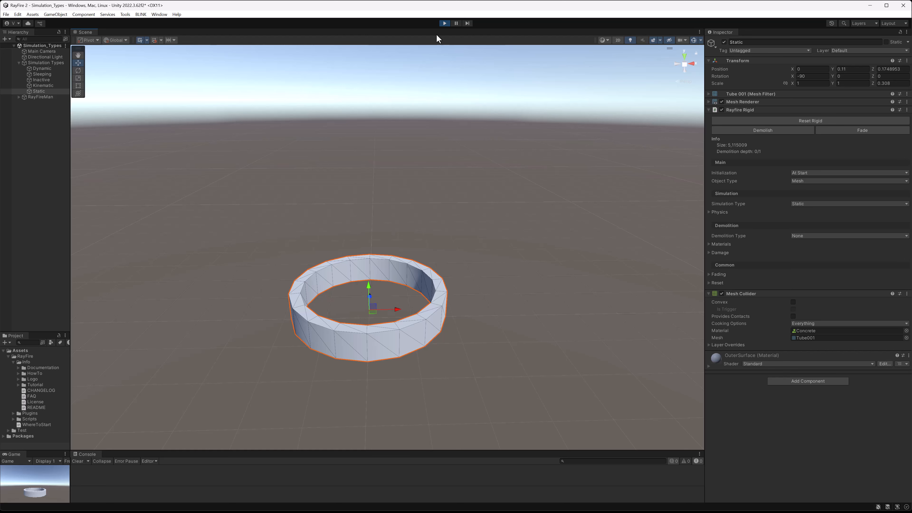
pyautogui.click(445, 23)
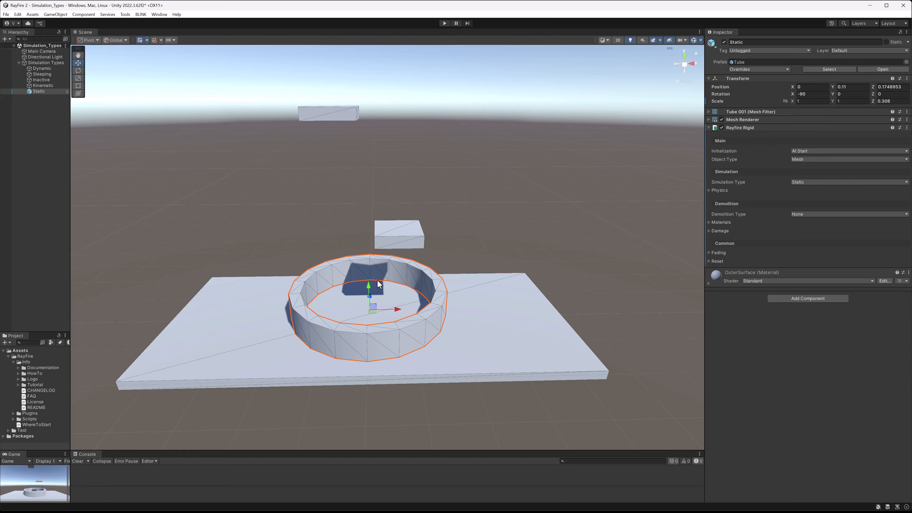
# Set the ring's simulation type to Kinematic and run the simulation to examine how objects collide with the ring
pyautogui.scroll(5, 377, 279)
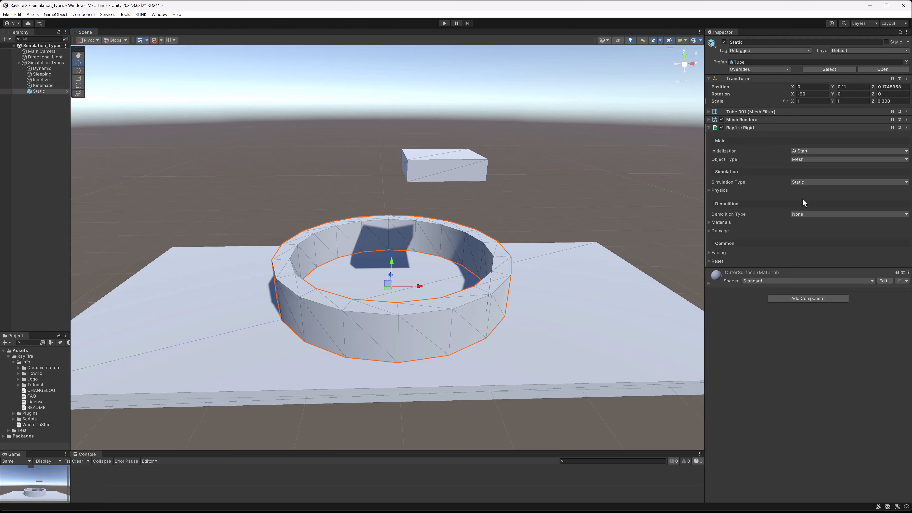
pyautogui.click(806, 182)
pyautogui.click(820, 215)
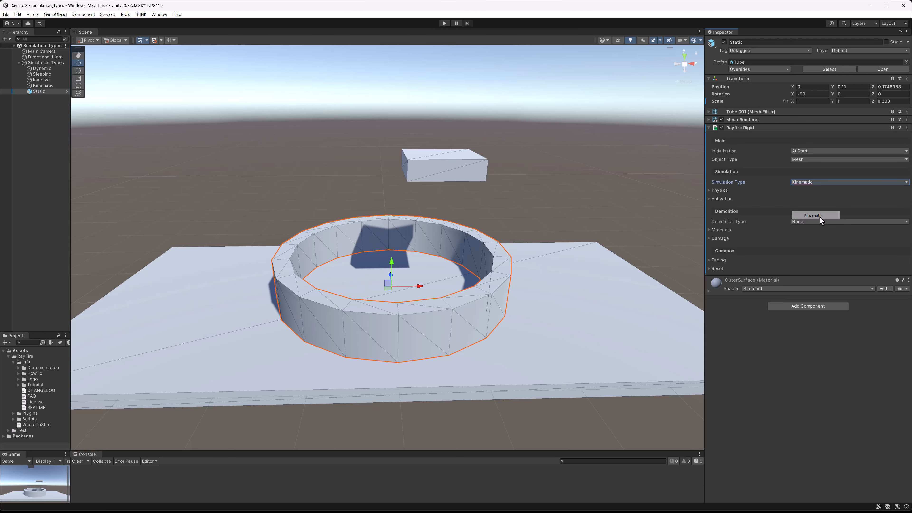
pyautogui.click(445, 23)
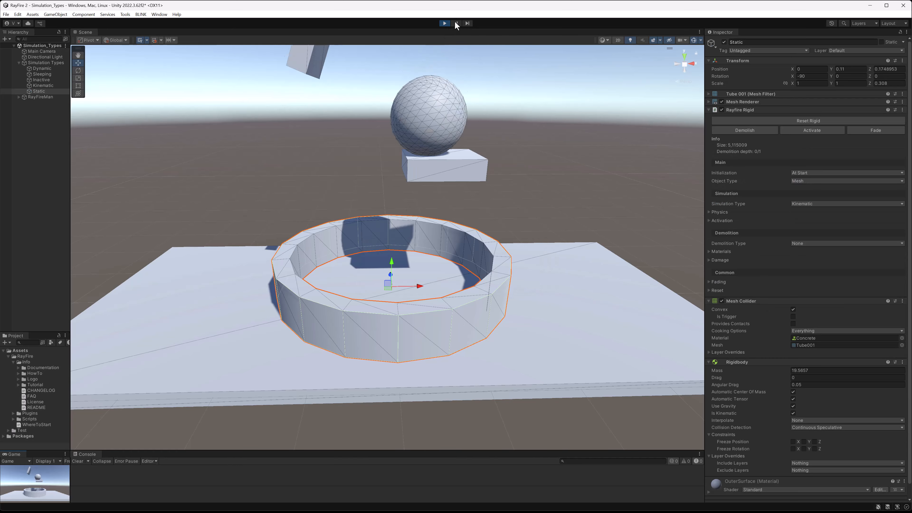
pyautogui.scroll(5, 327, 251)
pyautogui.keyDown('alt'); pyautogui.moveTo(357, 266); pyautogui.dragTo(359, 240); pyautogui.keyUp('alt')
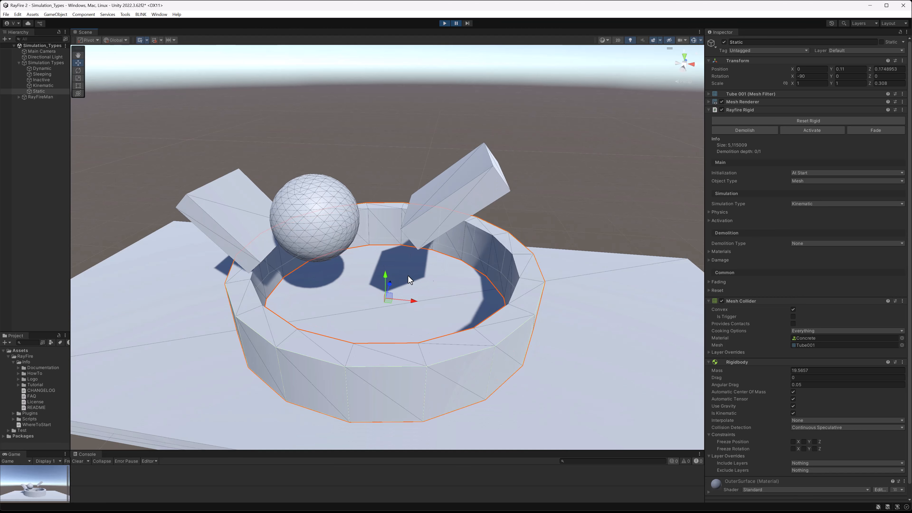
pyautogui.keyDown('alt'); pyautogui.moveTo(360, 291); pyautogui.dragTo(427, 281); pyautogui.keyUp('alt')
pyautogui.scroll(-4, 400, 286)
pyautogui.keyDown('alt'); pyautogui.moveTo(480, 232); pyautogui.dragTo(428, 246); pyautogui.keyUp('alt')
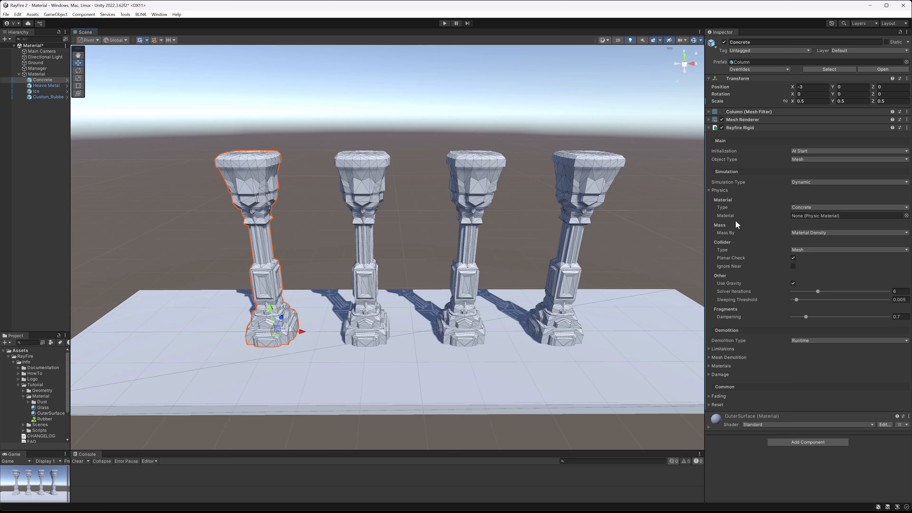
# Review the physics material types for the Concrete column, and compare the material settings of the Heavy Metal, Ice and Custom_Rubber columns
pyautogui.click(823, 209)
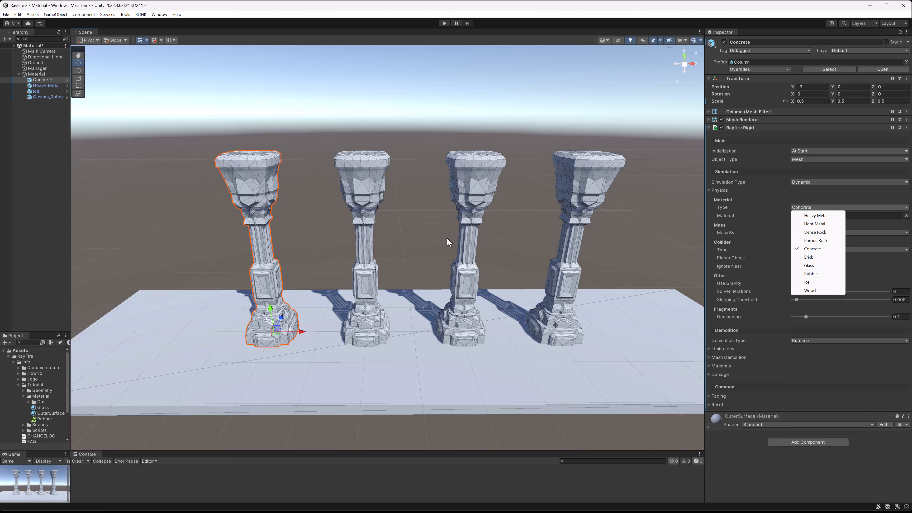
pyautogui.click(304, 187)
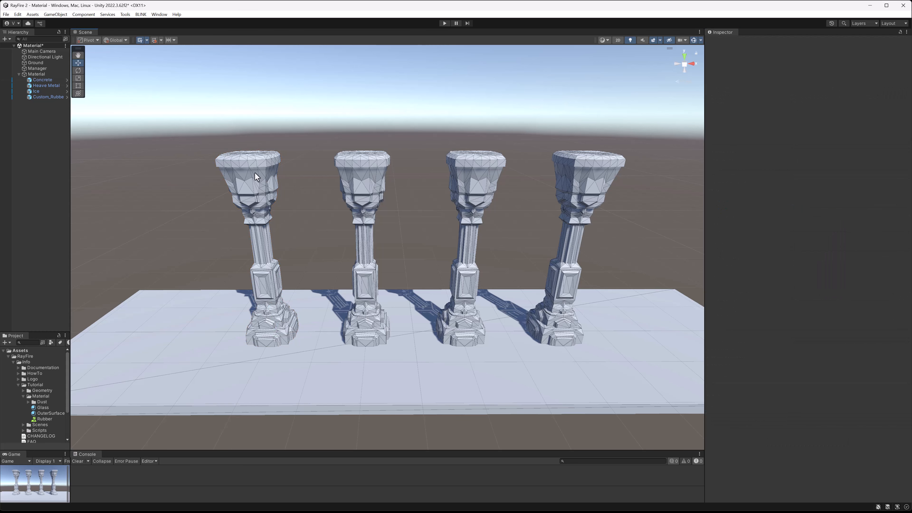
pyautogui.click(355, 173)
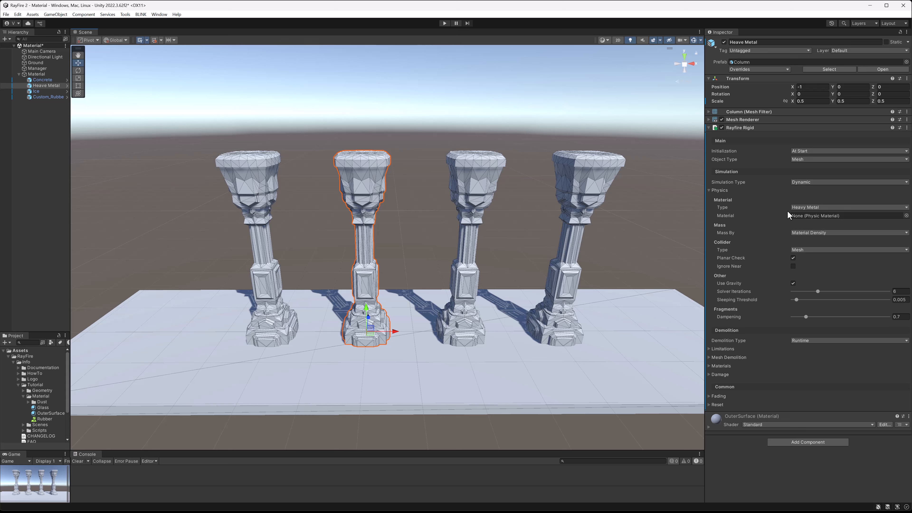
pyautogui.click(486, 185)
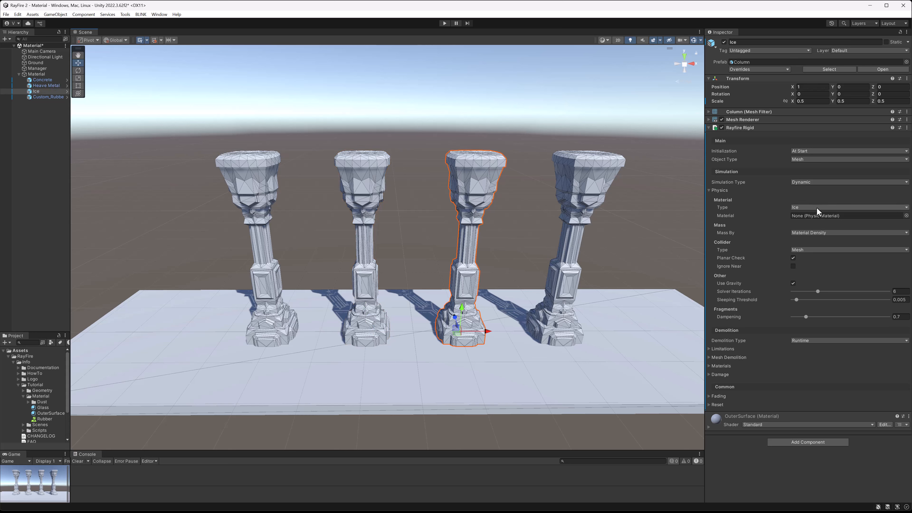
pyautogui.click(569, 186)
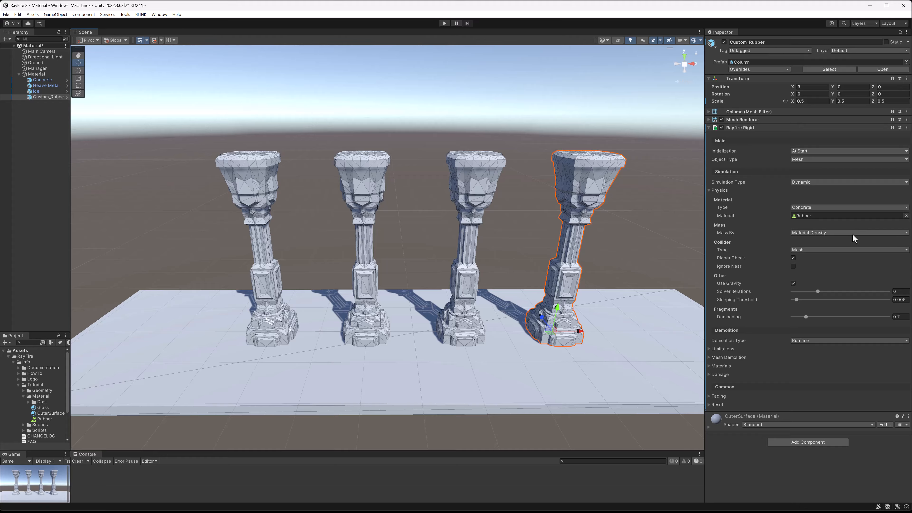
# Review the Rubber physic material's friction and bounciness, and check the Custom_Rubber column's material type options, keeping Concrete
pyautogui.click(42, 419)
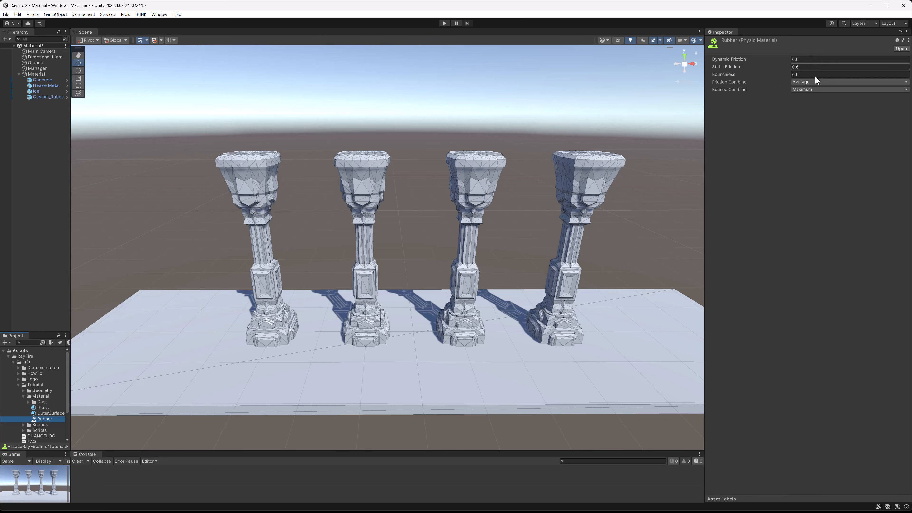
pyautogui.click(559, 175)
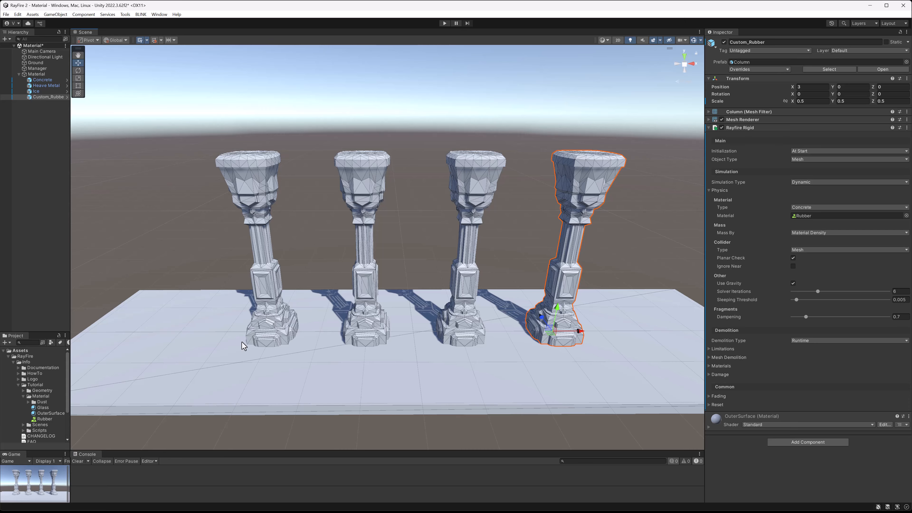
pyautogui.click(807, 209)
pyautogui.click(753, 7)
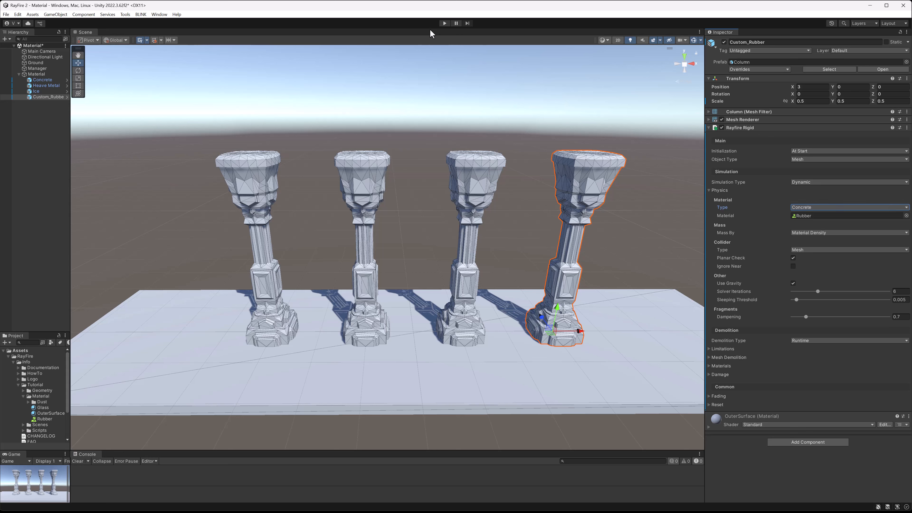
# Run the simulation and examine the Concrete column's assigned physic material, Mesh Collider and Rigidbody mass
pyautogui.click(445, 23)
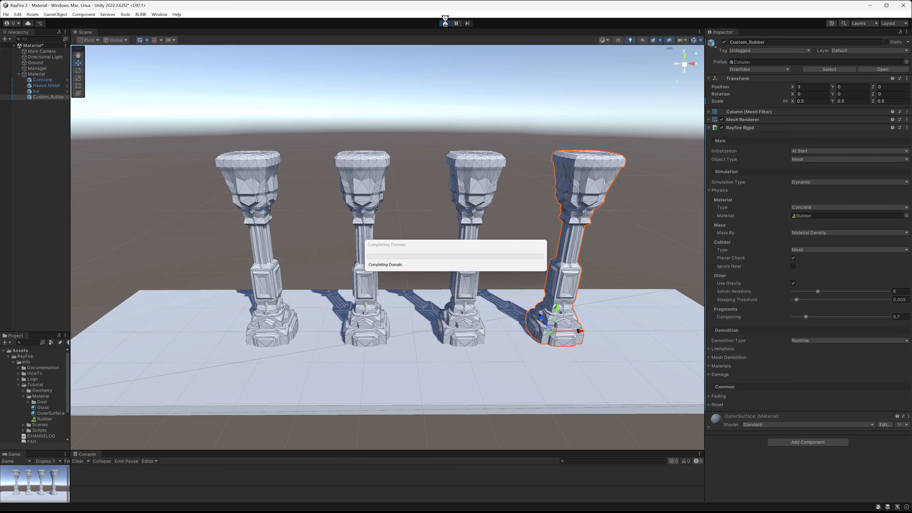
pyautogui.click(249, 176)
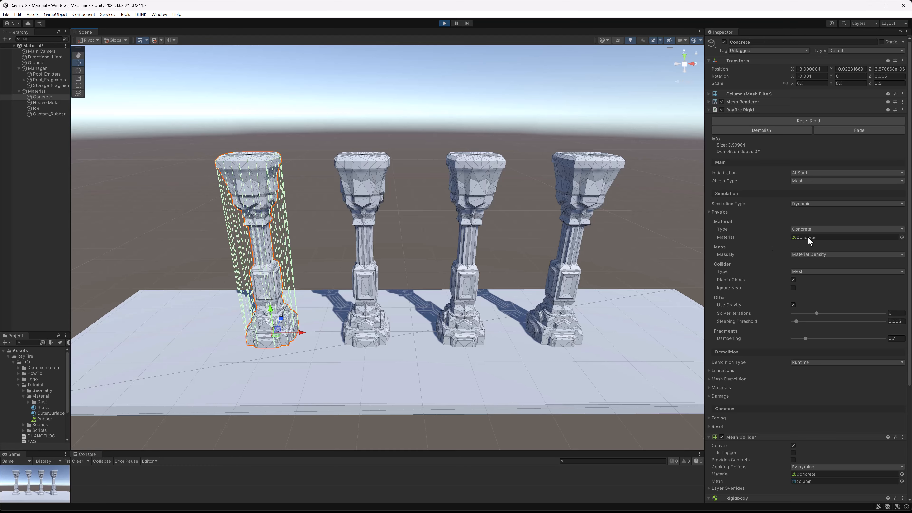
pyautogui.scroll(-4, 795, 317)
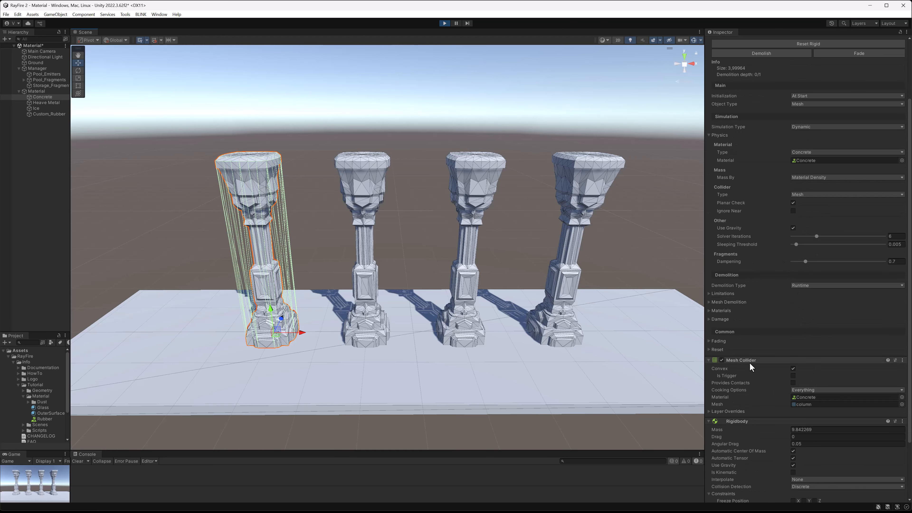
pyautogui.scroll(-4, 812, 394)
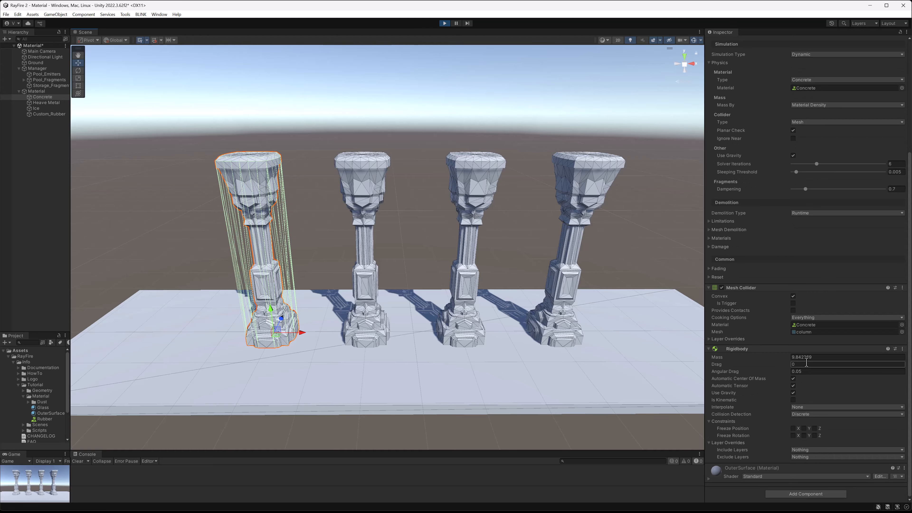
# Compare the Rigidbody mass of the Concrete, Heavy Metal, Ice and Custom_Rubber columns while the simulation runs
pyautogui.click(819, 357)
pyautogui.moveTo(819, 358); pyautogui.dragTo(790, 359)
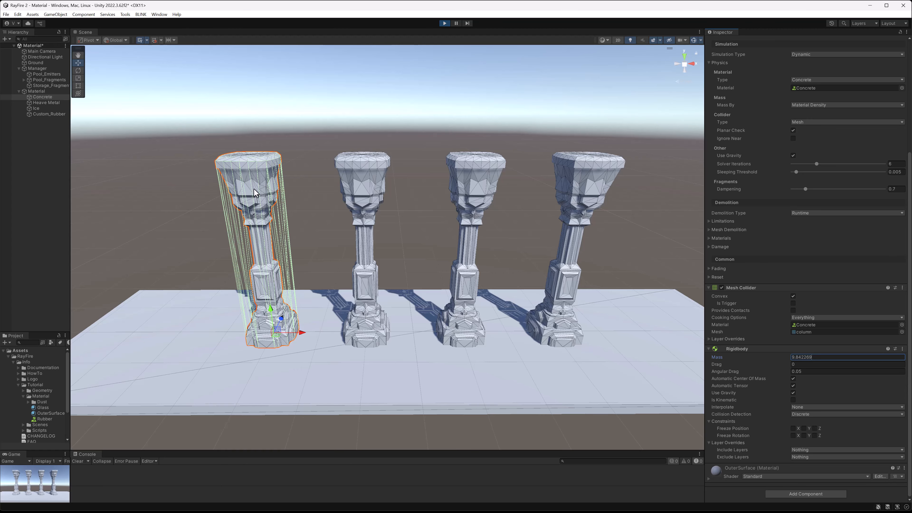
pyautogui.click(373, 182)
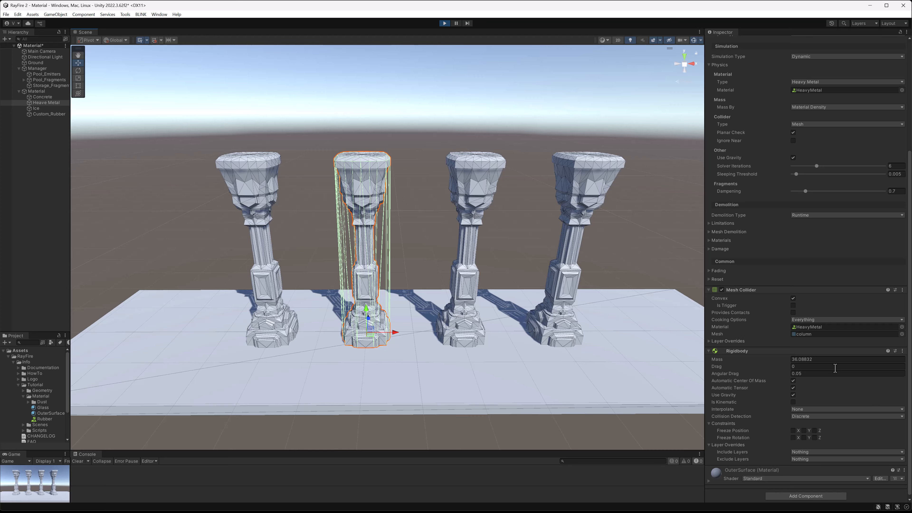
pyautogui.click(820, 360)
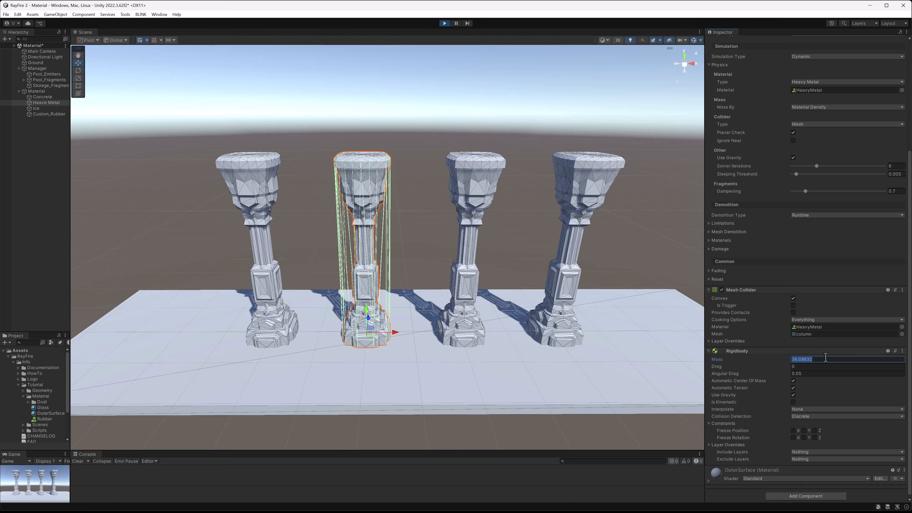
pyautogui.click(479, 201)
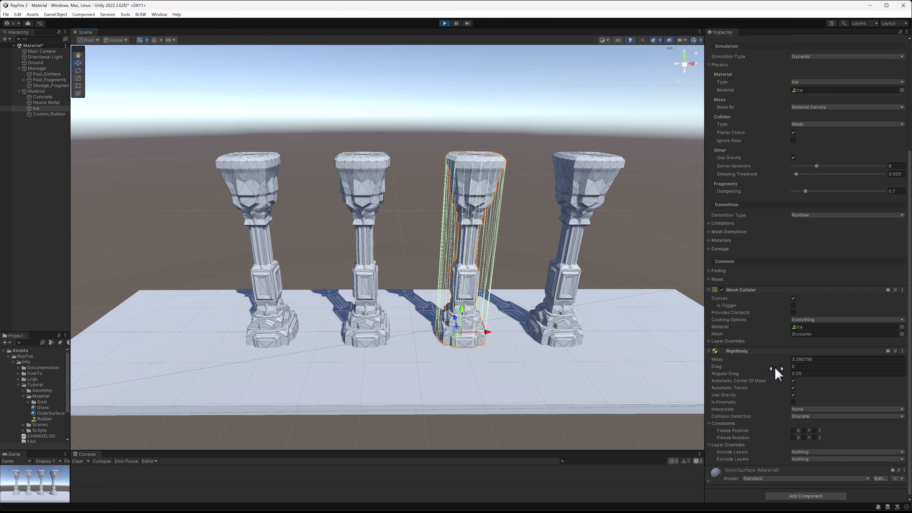
pyautogui.click(794, 360)
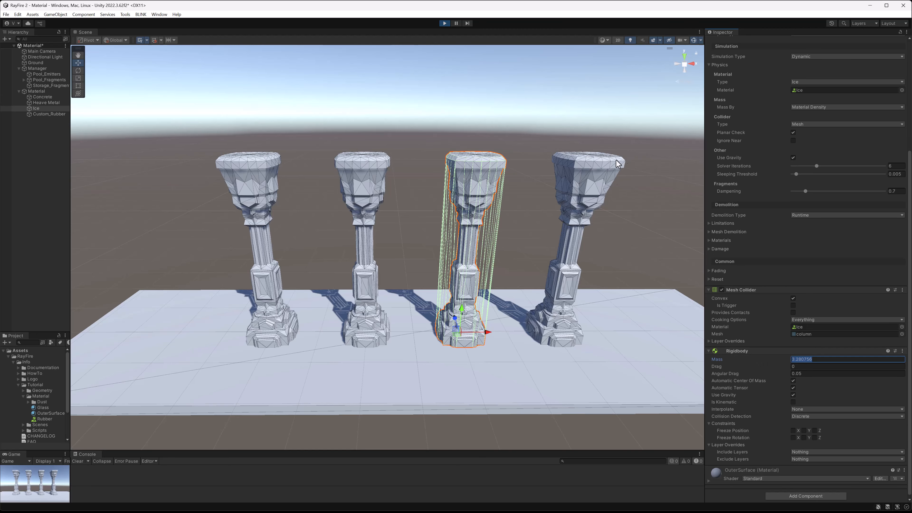
pyautogui.click(606, 166)
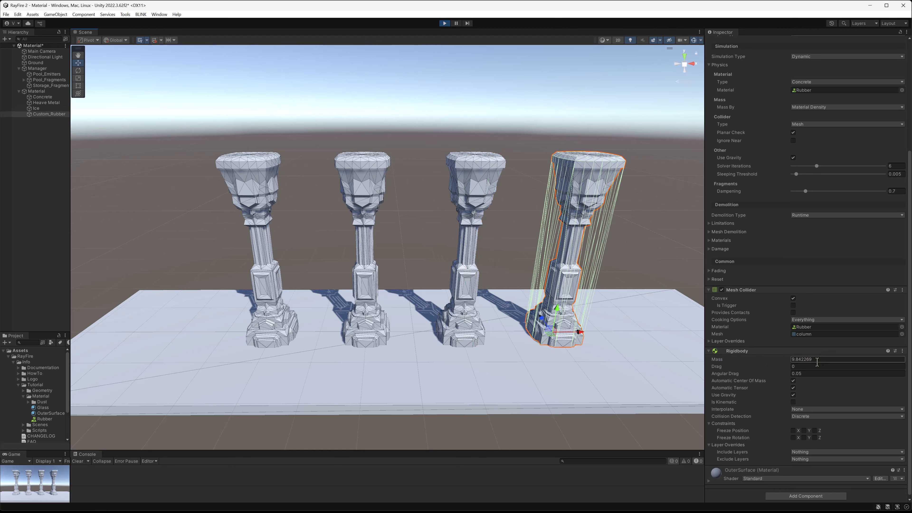
pyautogui.scroll(3, 816, 216)
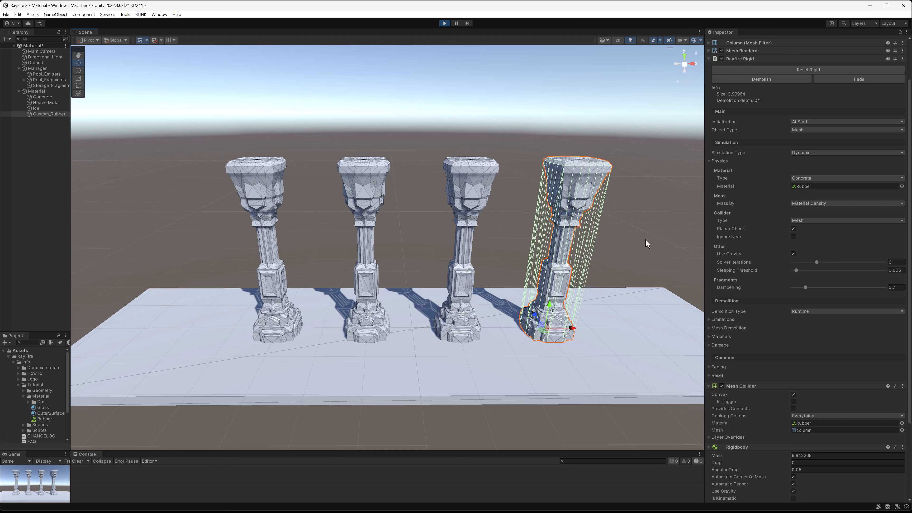
# Lift the Concrete column above the ground in the running simulation and let it fall to examine its demolition
pyautogui.scroll(-1, 416, 263)
pyautogui.scroll(-2, 589, 274)
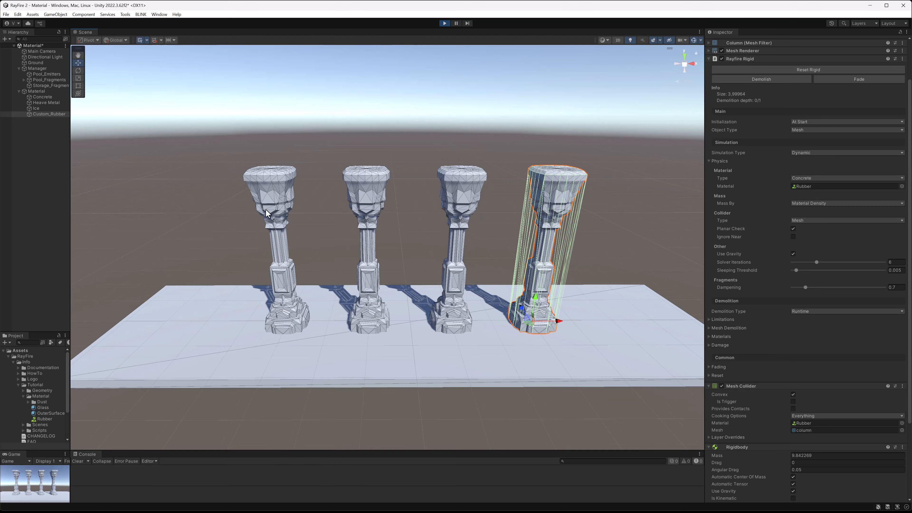
pyautogui.click(266, 213)
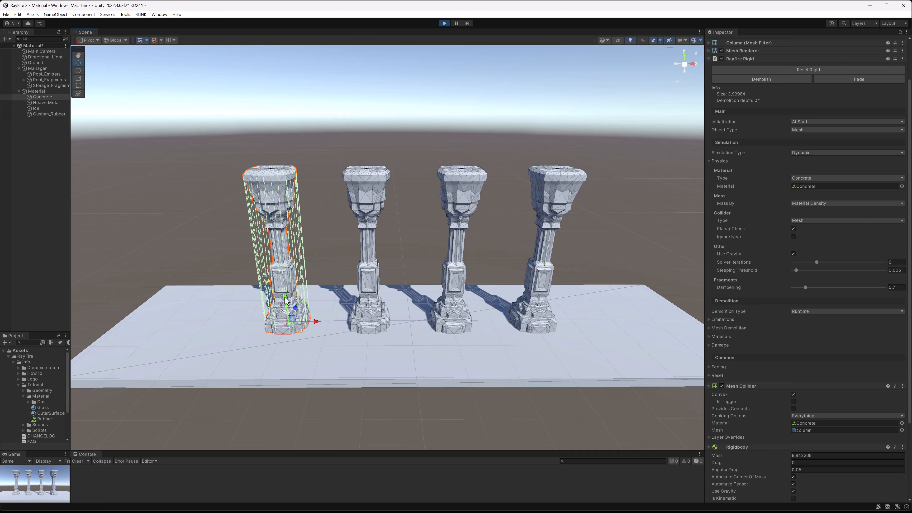
pyautogui.moveTo(285, 297); pyautogui.dragTo(263, 184)
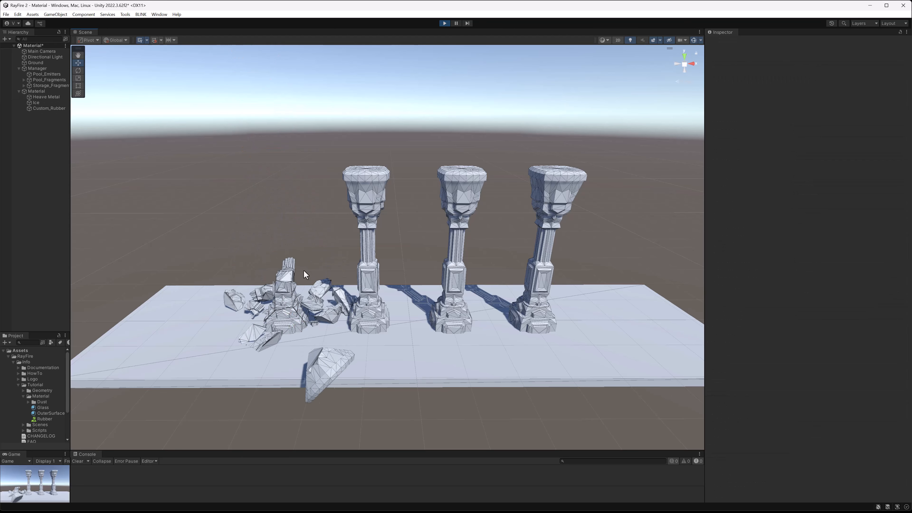
# Lift and drop the Heavy Metal column repeatedly to test its demolition, and check its material type options, keeping Heavy Metal
pyautogui.click(372, 202)
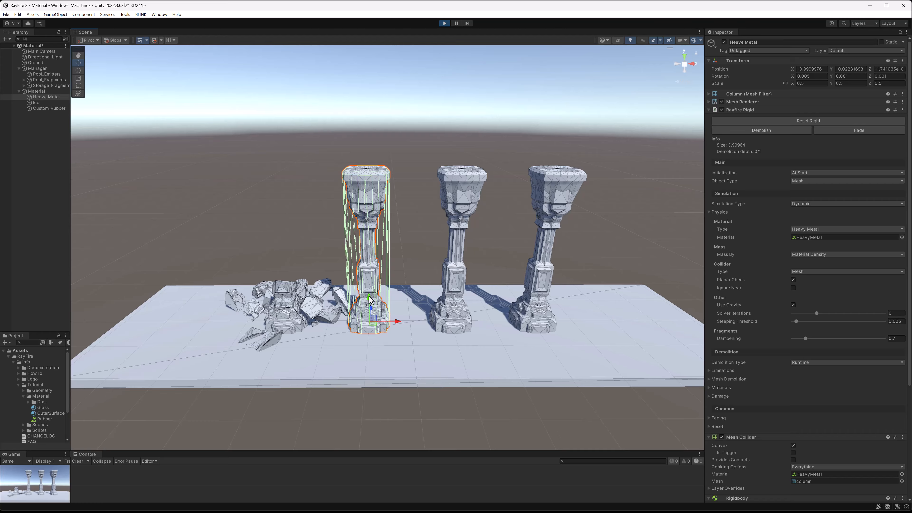
pyautogui.moveTo(370, 300); pyautogui.dragTo(363, 196)
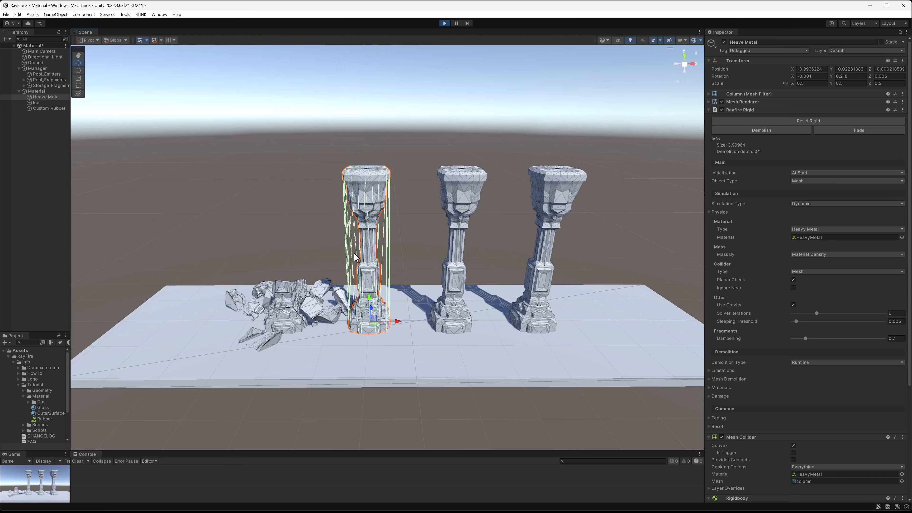
pyautogui.moveTo(369, 302); pyautogui.dragTo(361, 192)
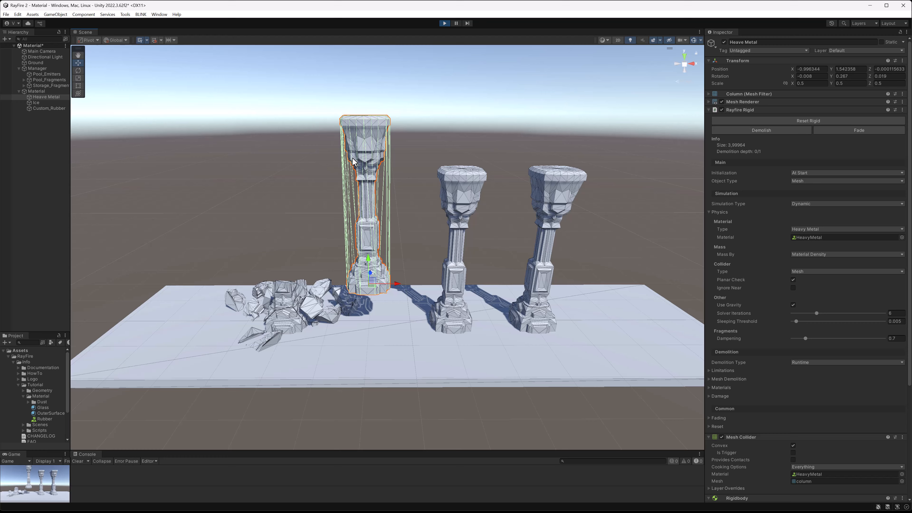
pyautogui.click(807, 229)
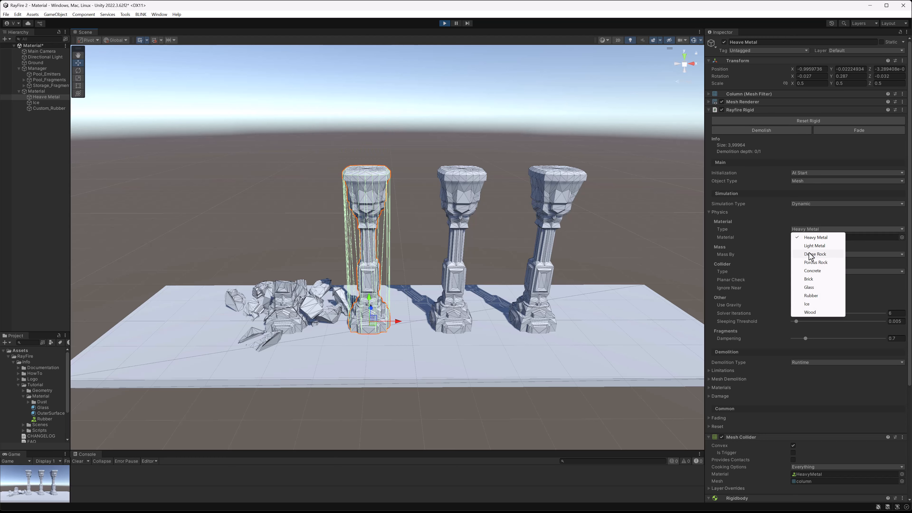
pyautogui.click(371, 154)
pyautogui.click(381, 180)
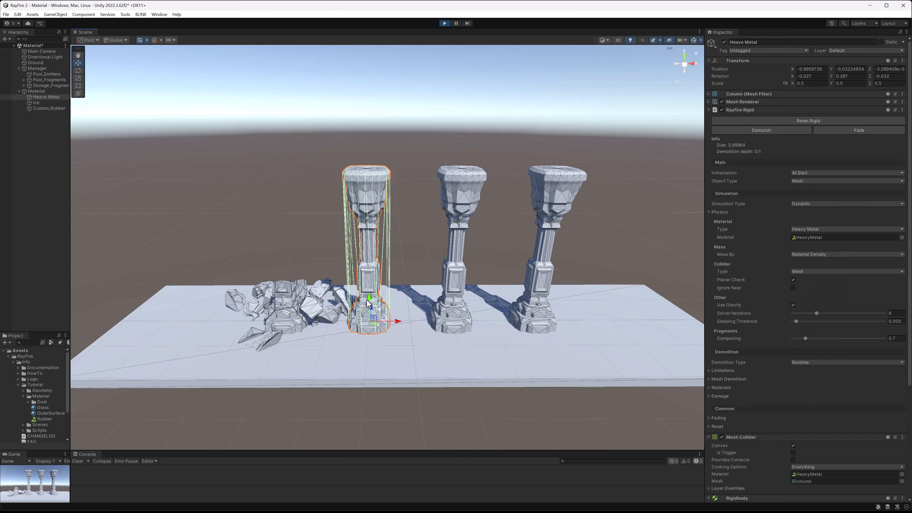
pyautogui.moveTo(369, 299); pyautogui.dragTo(357, 134)
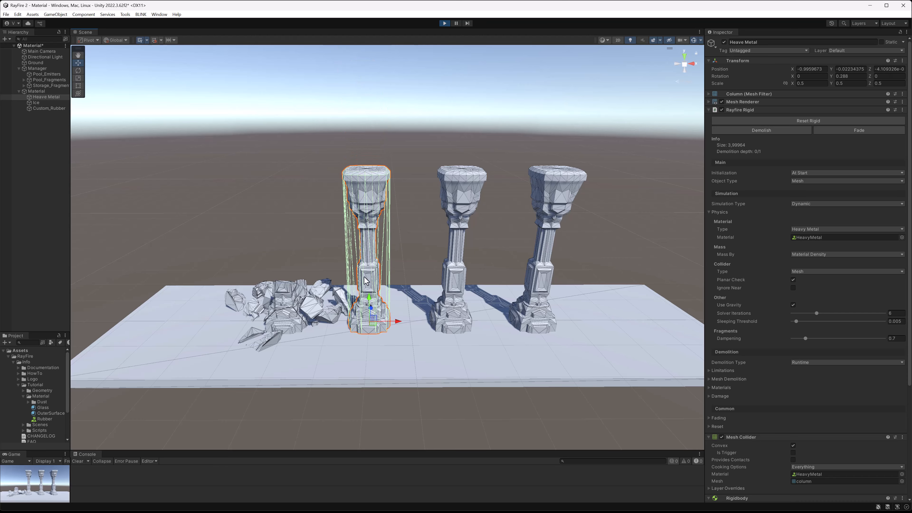
pyautogui.moveTo(369, 305); pyautogui.dragTo(359, 106)
# Lift and drop the Ice column to examine its demolition, and inspect the material settings of one of its fragments
pyautogui.click(456, 298)
pyautogui.moveTo(456, 298); pyautogui.dragTo(453, 277)
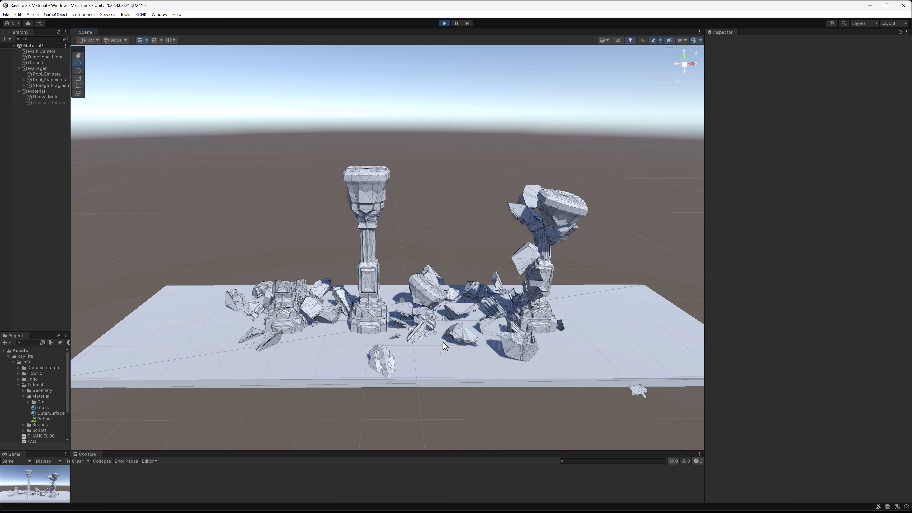
pyautogui.click(368, 374)
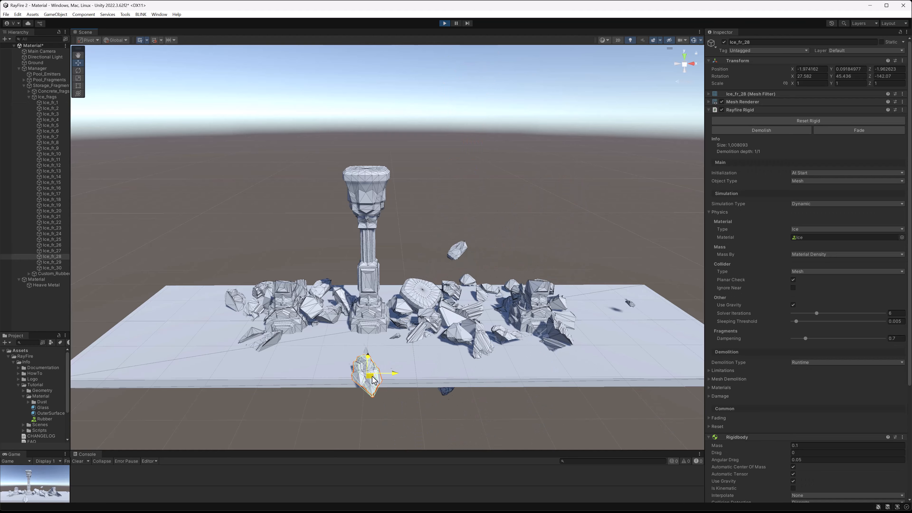
# Restart the simulation, demolish the Custom_Rubber column, inspect the physic material of one of its fragments, and stop the simulation
pyautogui.click(443, 24)
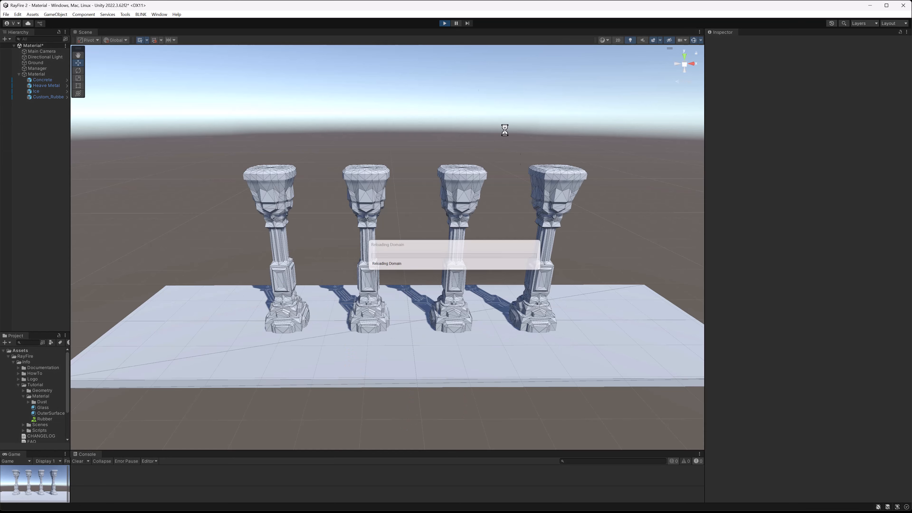
pyautogui.click(552, 184)
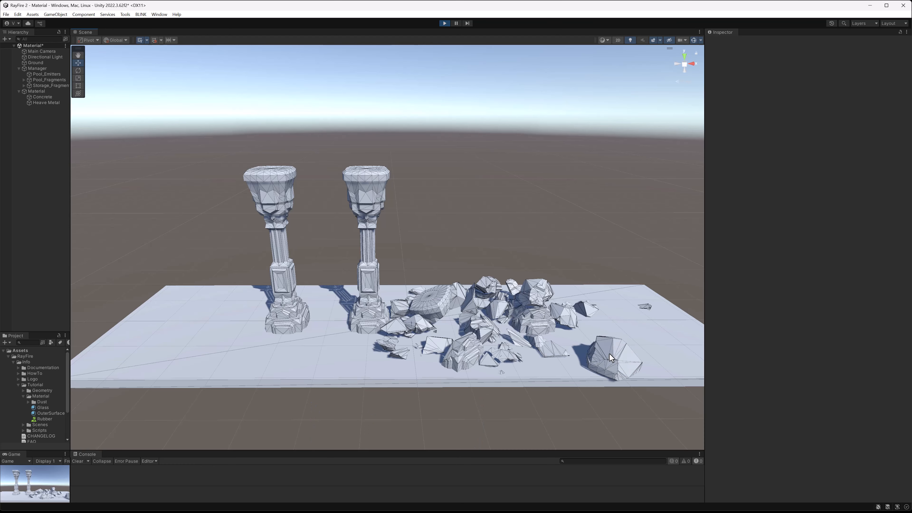
pyautogui.click(612, 362)
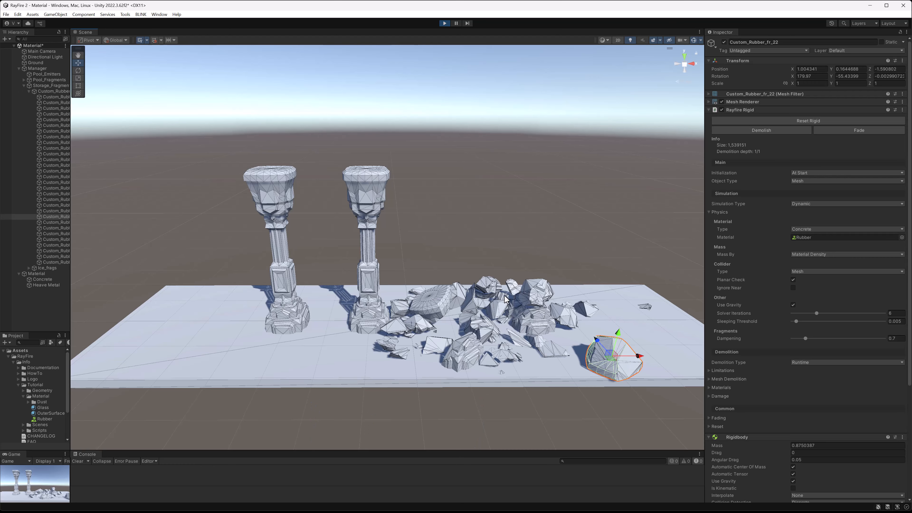
pyautogui.click(445, 23)
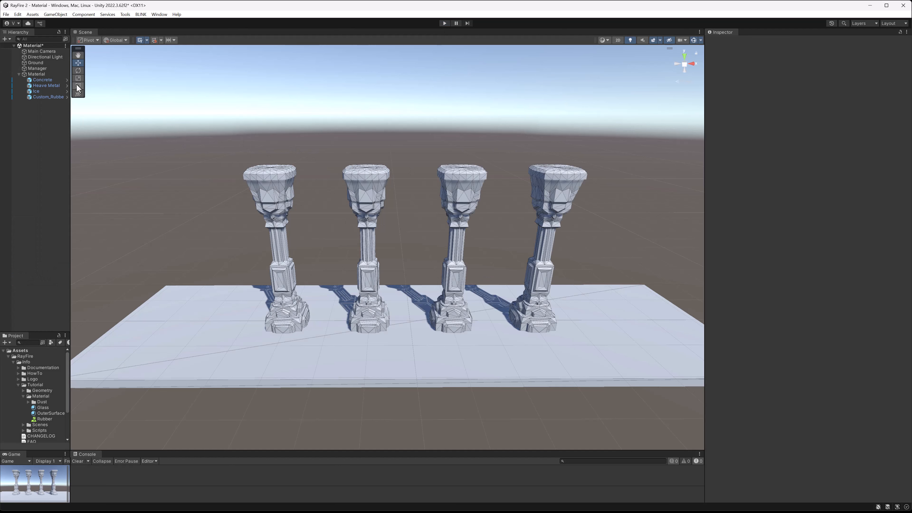
# Expand the Manager's Material Presets and compare the properties of the Heavy Metal, Light Metal and Porous Rock presets
pyautogui.click(39, 69)
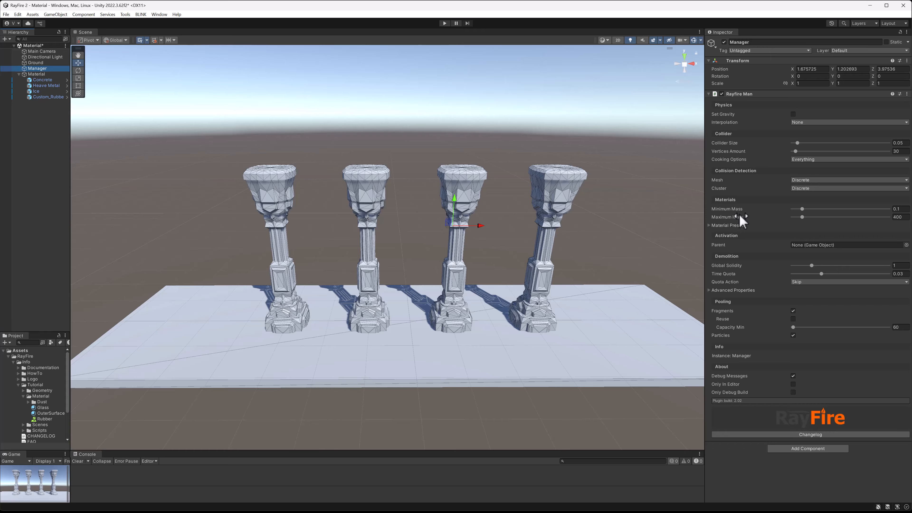
pyautogui.click(733, 225)
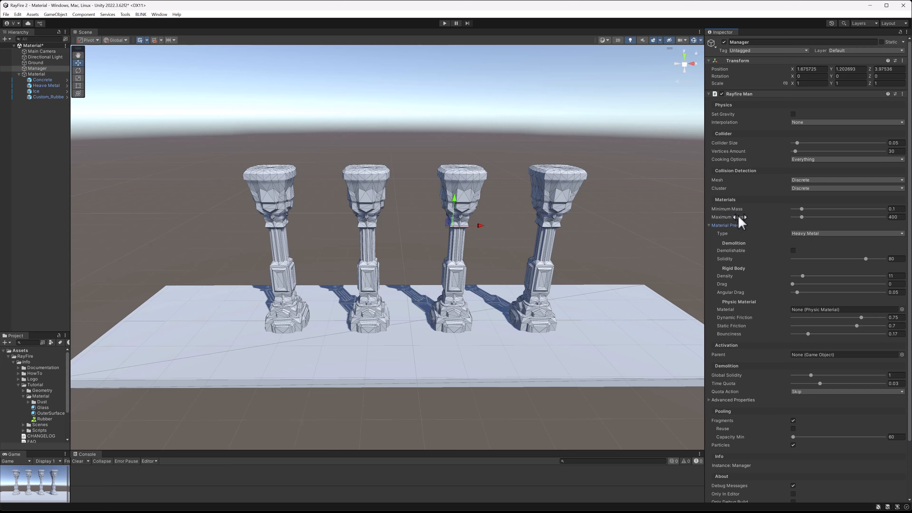
pyautogui.scroll(-1, 803, 242)
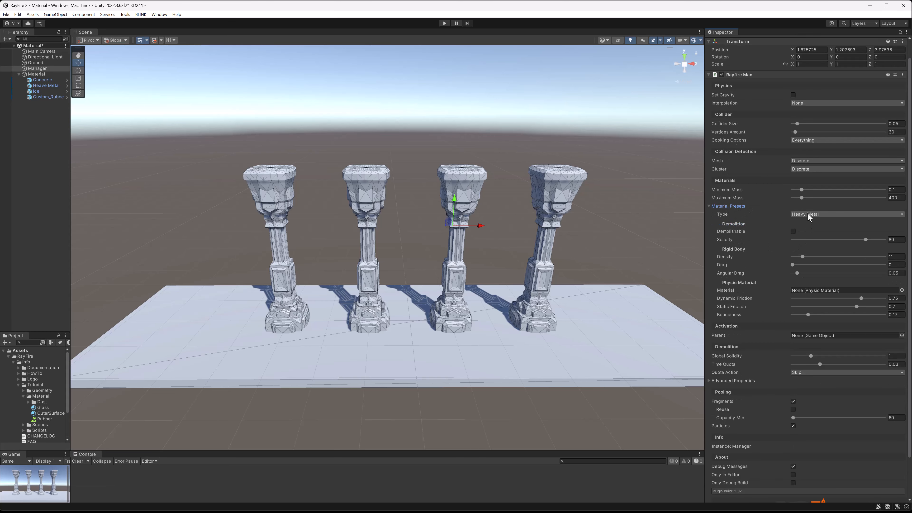
pyautogui.click(809, 215)
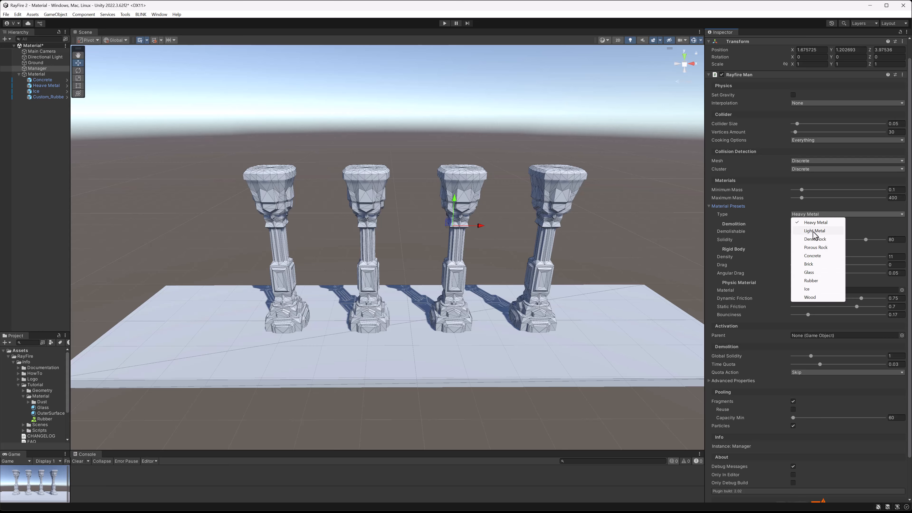
pyautogui.click(816, 223)
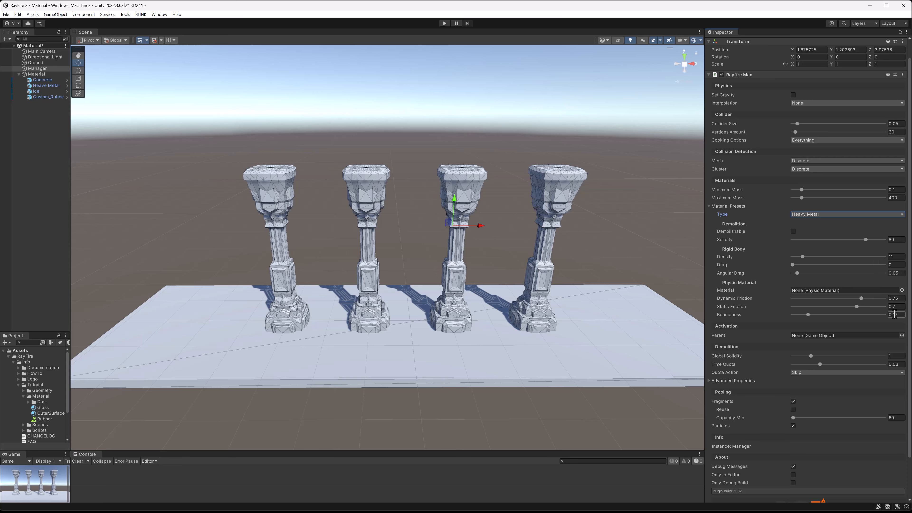
pyautogui.click(817, 213)
pyautogui.click(821, 231)
pyautogui.click(840, 218)
pyautogui.click(826, 255)
# Switch the Manager's material preset back to Heavy Metal and make it demolishable
pyautogui.click(802, 215)
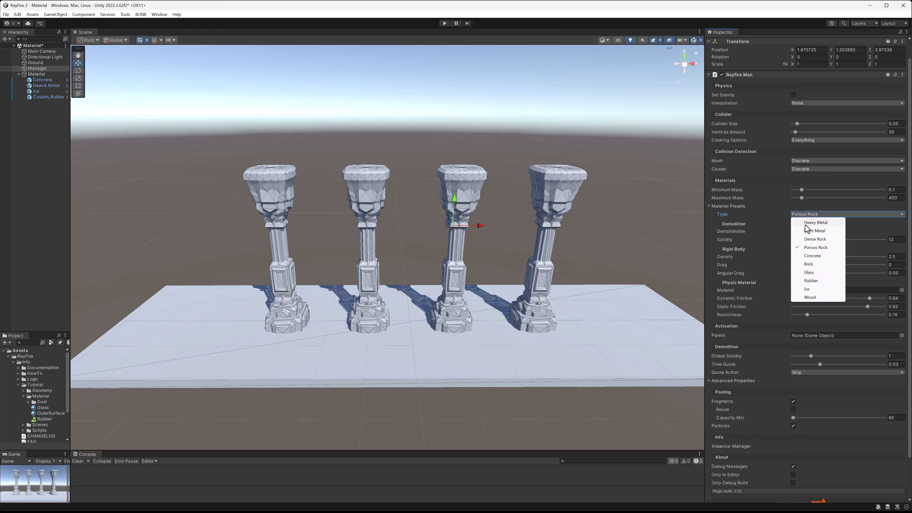
pyautogui.click(810, 224)
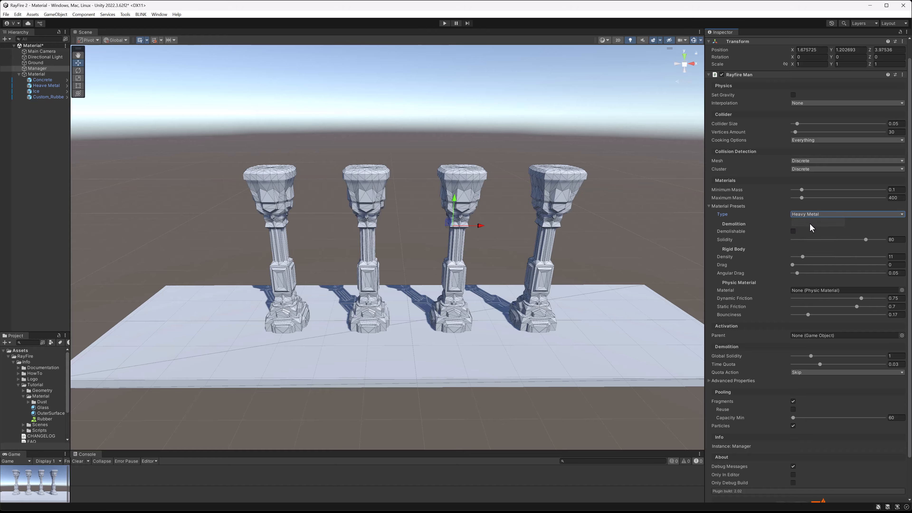
pyautogui.click(794, 232)
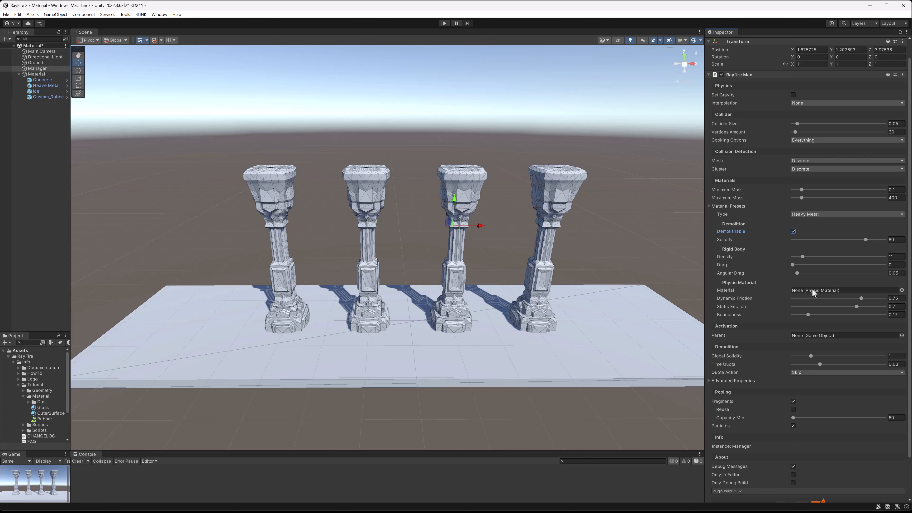
pyautogui.click(818, 213)
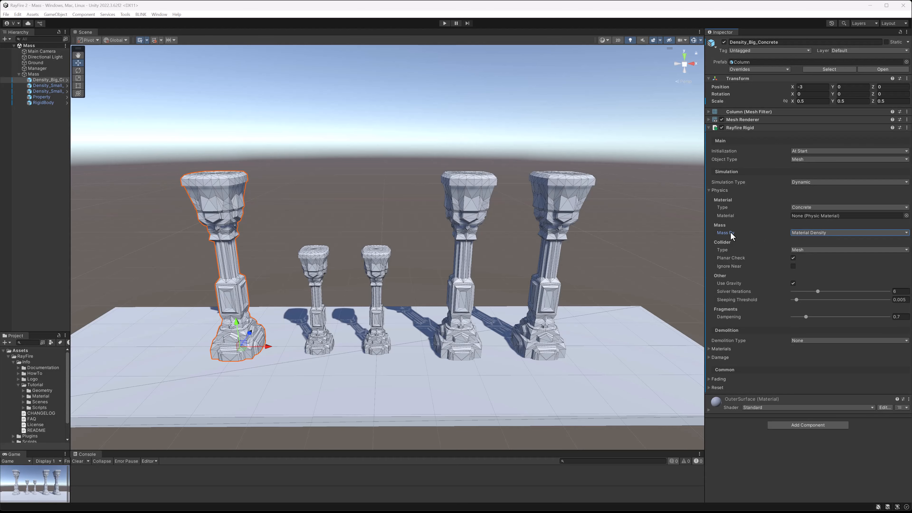
# Review the Mass By options of Density_Big_Concrete, keeping Material Density, and widen the Hierarchy to show the full object names
pyautogui.click(806, 233)
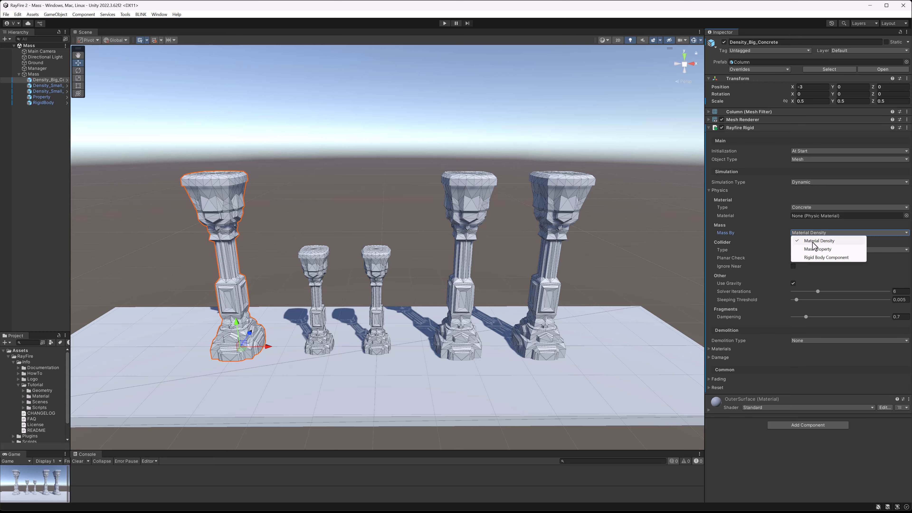
pyautogui.click(815, 240)
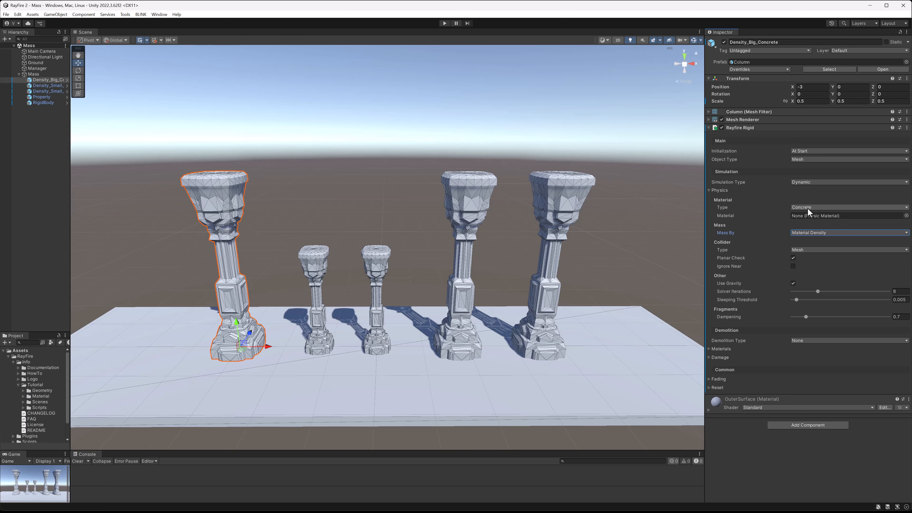
pyautogui.click(358, 201)
pyautogui.click(200, 191)
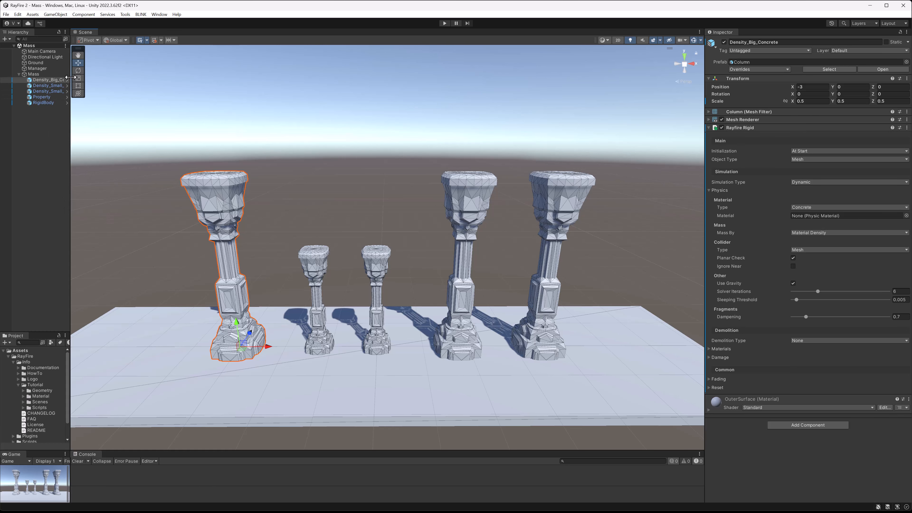
pyautogui.moveTo(71, 82); pyautogui.dragTo(94, 83)
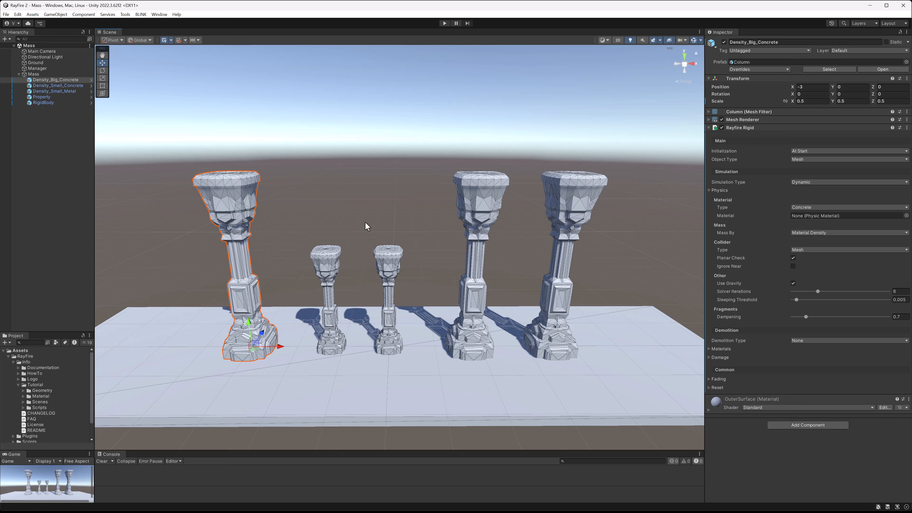
# Compare the scale and Rayfire Rigid material settings of the Density_Big_Concrete, Density_Small_Concrete and Density_Small_Metal columns
pyautogui.click(332, 255)
pyautogui.keyDown('shift'); pyautogui.click(392, 256); pyautogui.keyUp('shift')
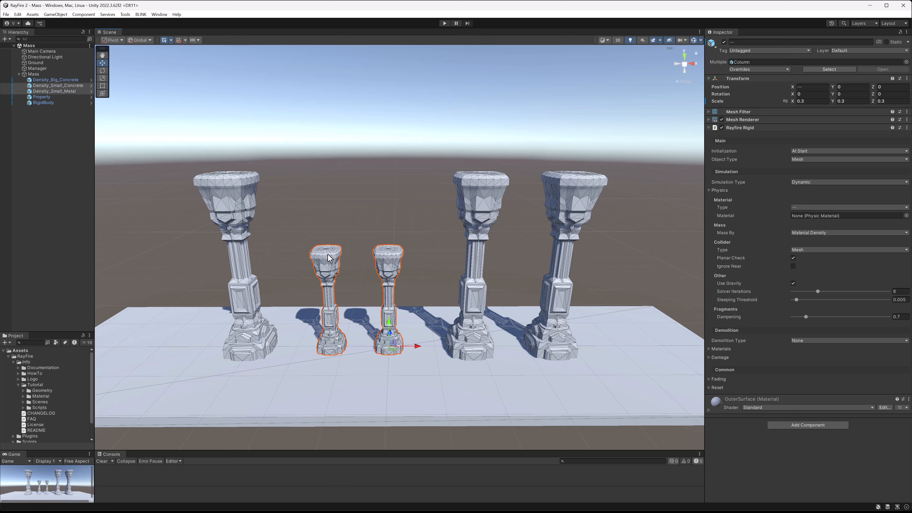
pyautogui.click(328, 258)
pyautogui.keyDown('shift'); pyautogui.click(389, 259); pyautogui.keyUp('shift')
pyautogui.click(318, 258)
pyautogui.click(236, 210)
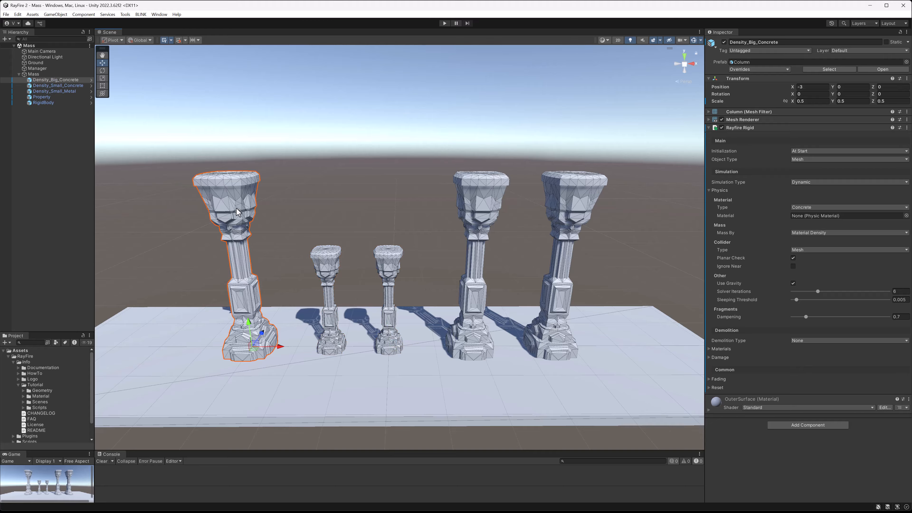
pyautogui.click(330, 263)
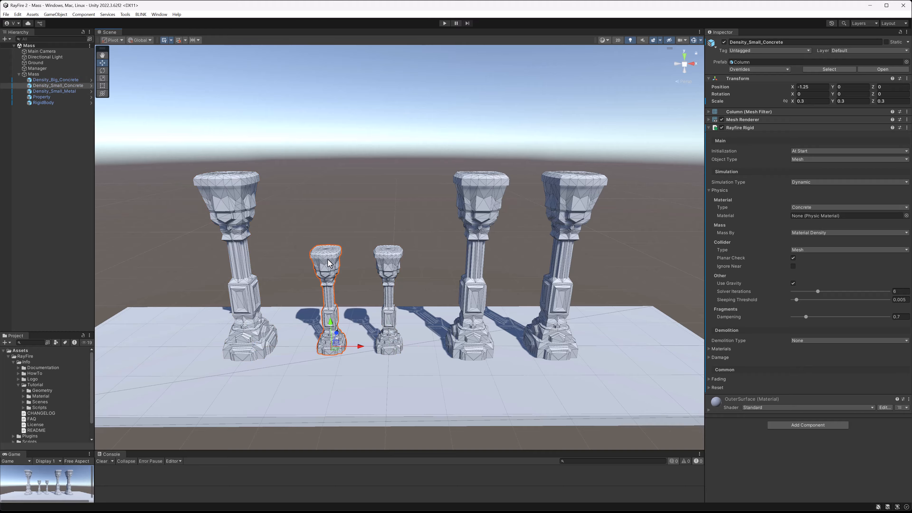
pyautogui.click(388, 264)
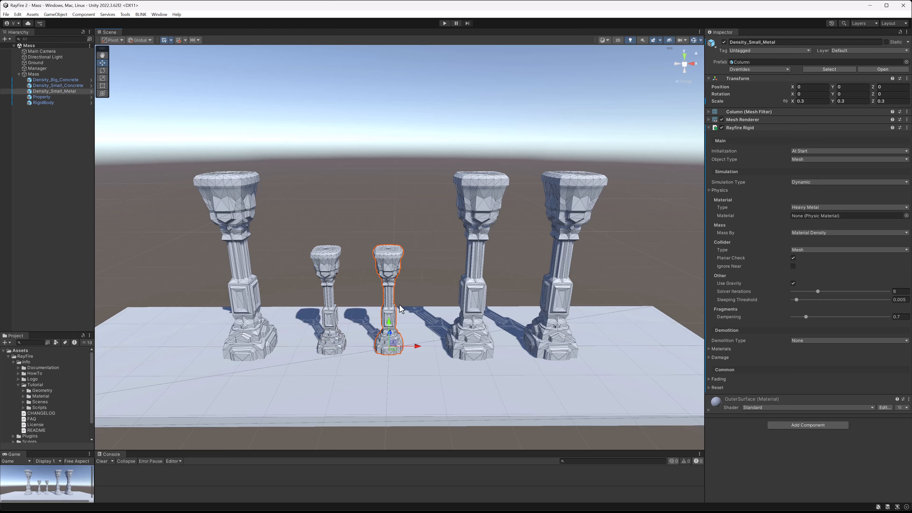
# Run the simulation, compare the Rigidbody mass of the three density columns, and review the material types available for Density_Small_Metal
pyautogui.click(445, 23)
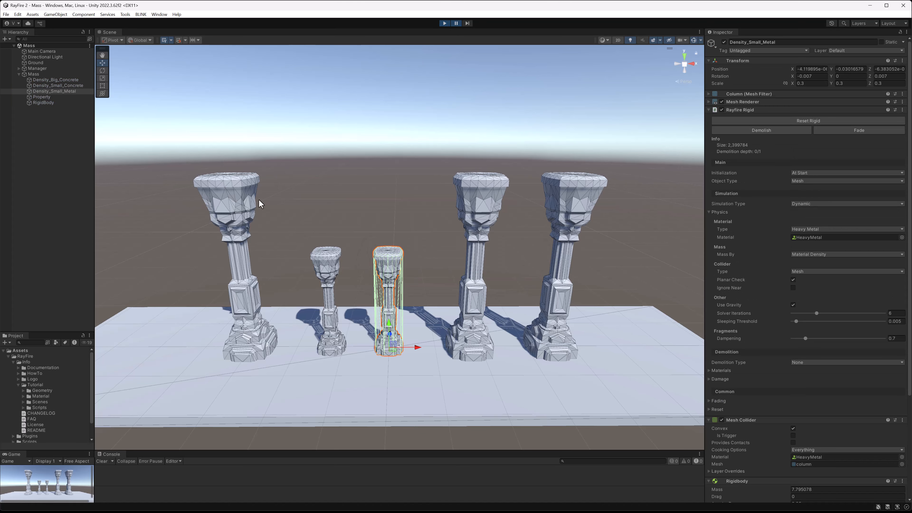
pyautogui.click(251, 230)
pyautogui.scroll(-2, 808, 423)
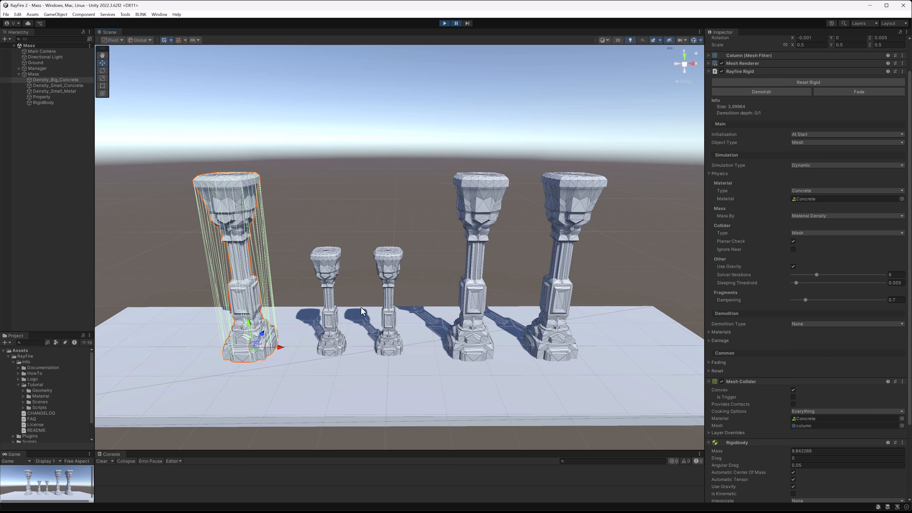
pyautogui.click(329, 272)
pyautogui.click(804, 451)
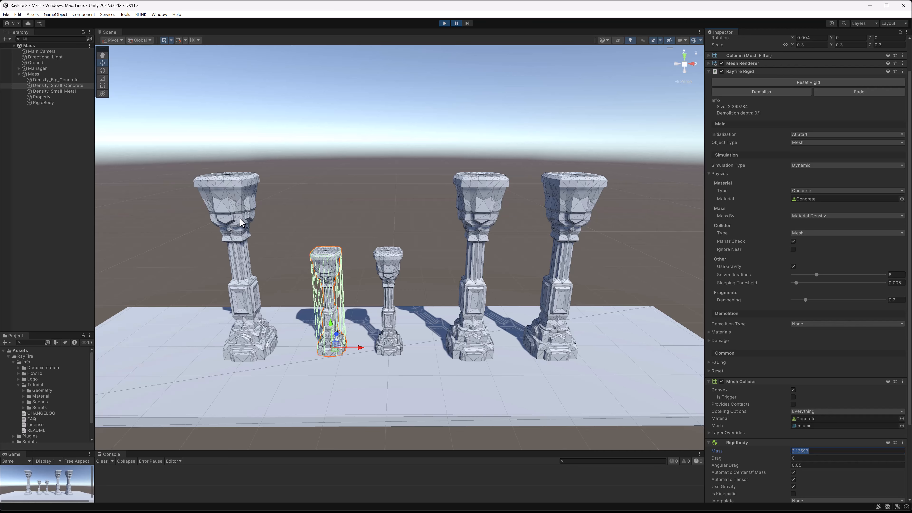
pyautogui.click(396, 268)
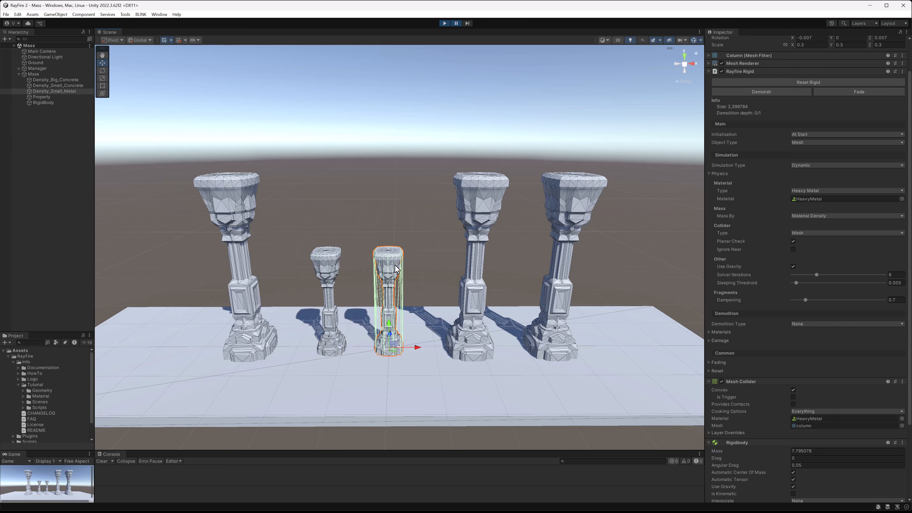
pyautogui.click(798, 452)
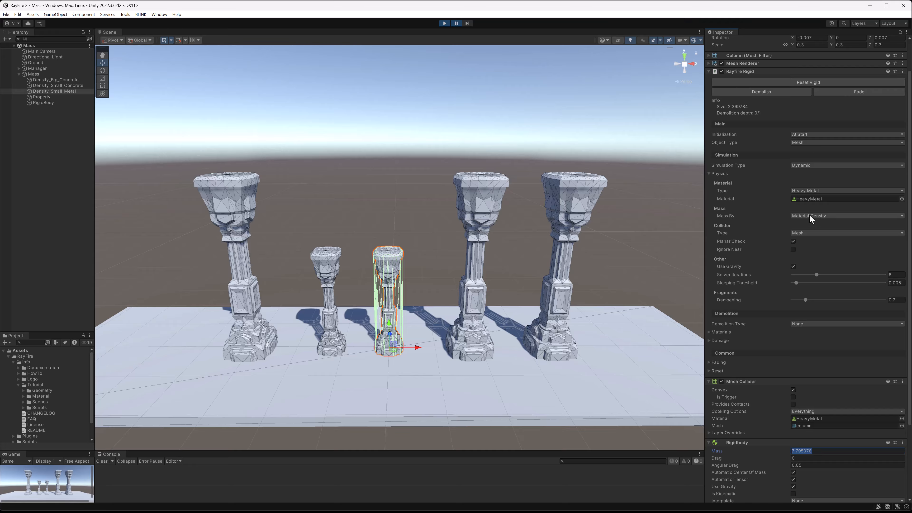
pyautogui.click(806, 191)
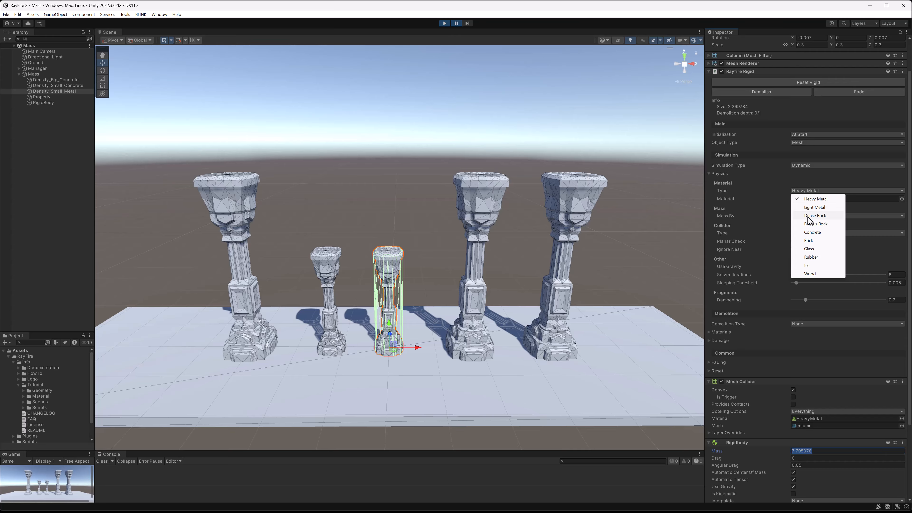
pyautogui.click(576, 153)
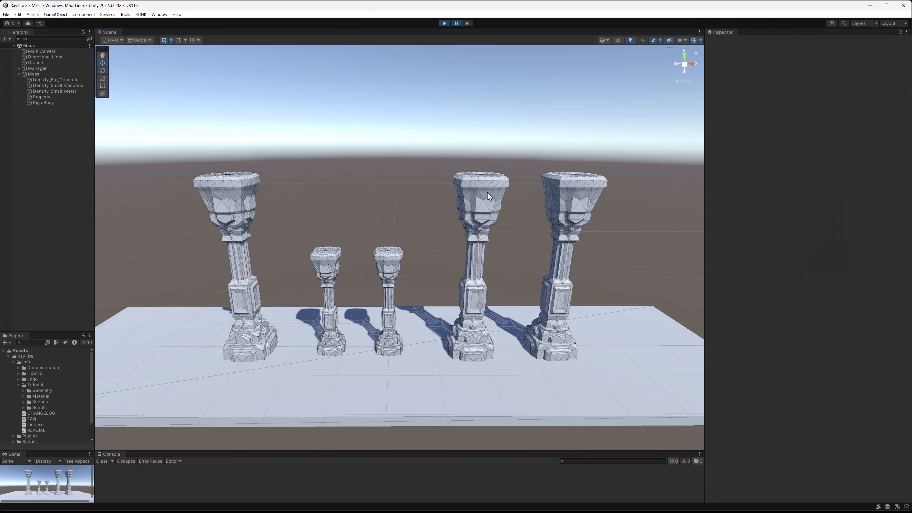
# On the Property column, try Mass By with Material Density and switch it back to Mass Property
pyautogui.click(487, 196)
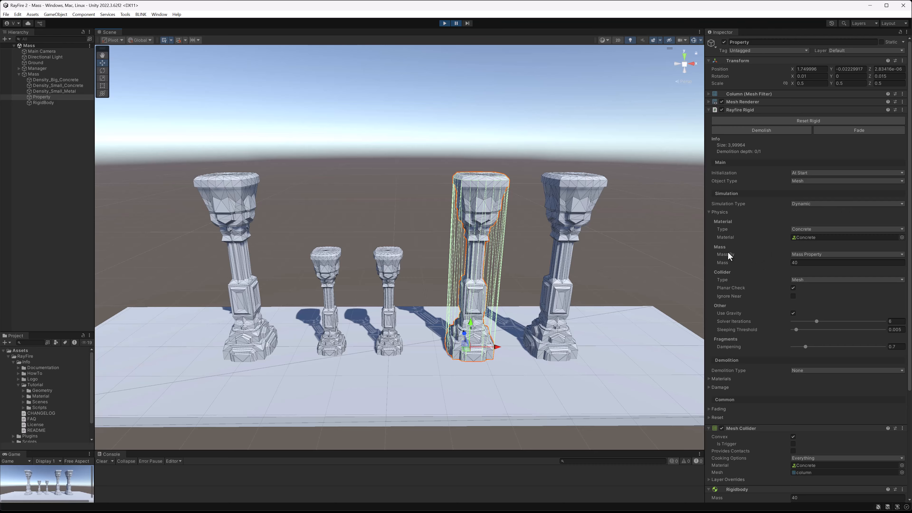
pyautogui.click(810, 255)
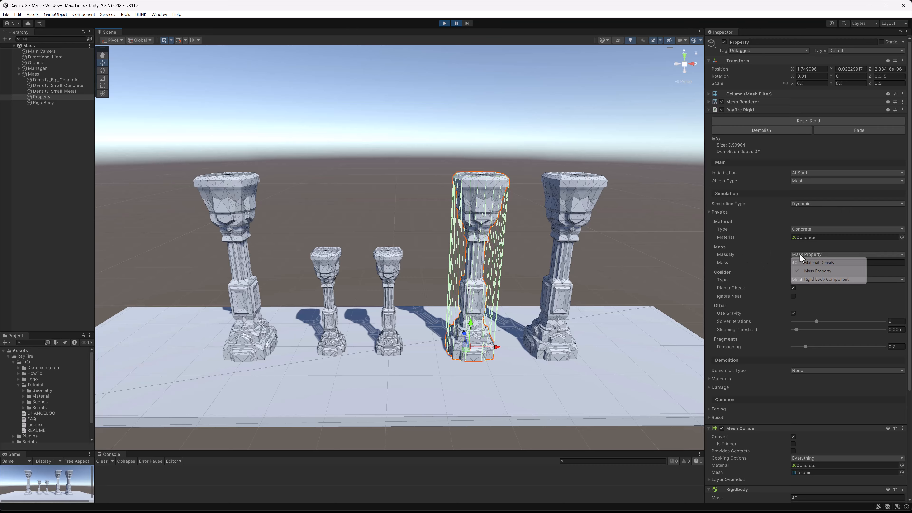
pyautogui.click(818, 271)
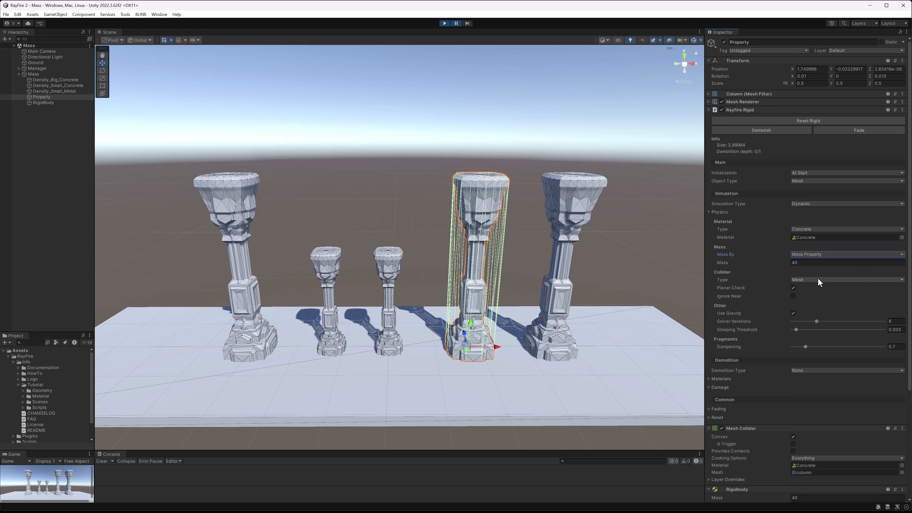
pyautogui.click(813, 254)
pyautogui.click(813, 263)
pyautogui.click(809, 255)
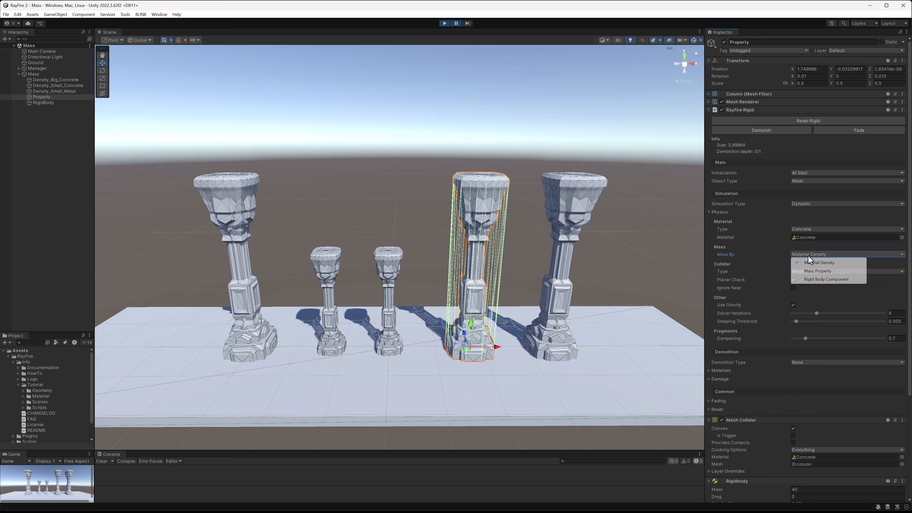
pyautogui.click(811, 264)
pyautogui.click(811, 256)
pyautogui.click(815, 270)
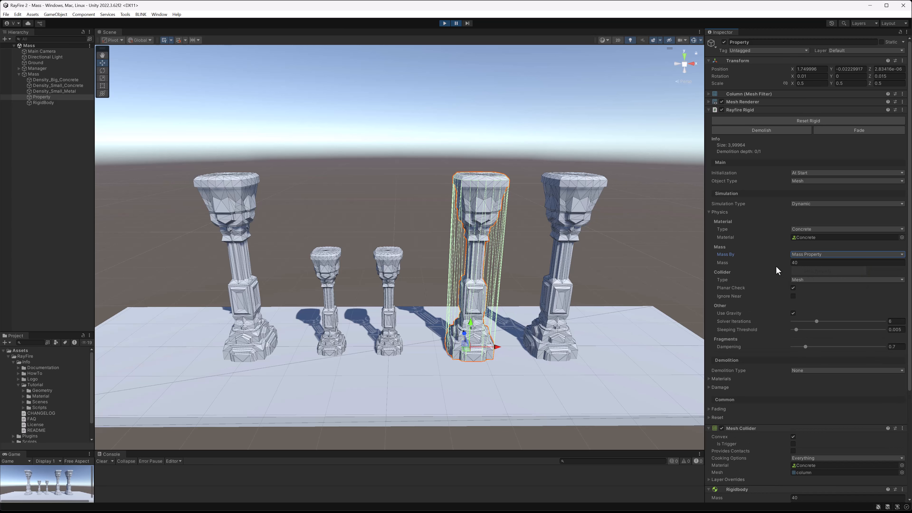
# Compare the Property column's Rayfire Rigid mass value with the mass of its Rigidbody component
pyautogui.click(803, 262)
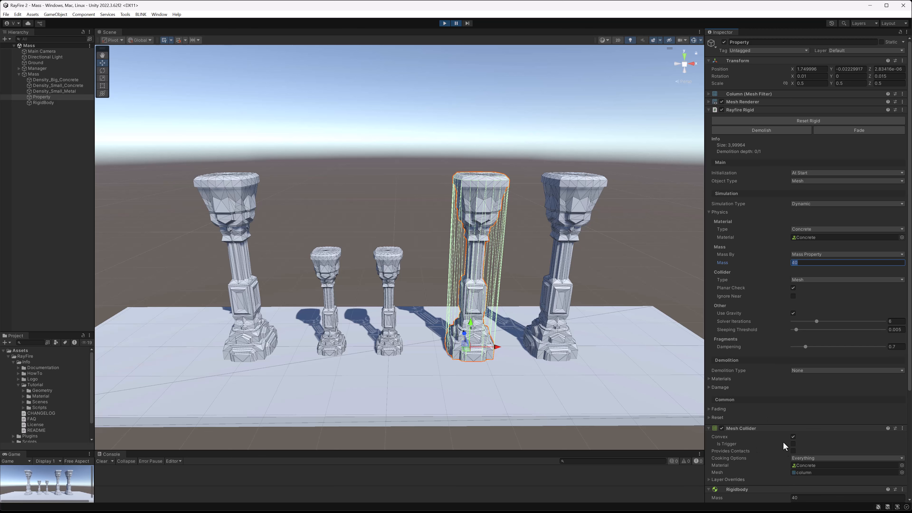
pyautogui.scroll(-5, 784, 446)
pyautogui.click(796, 421)
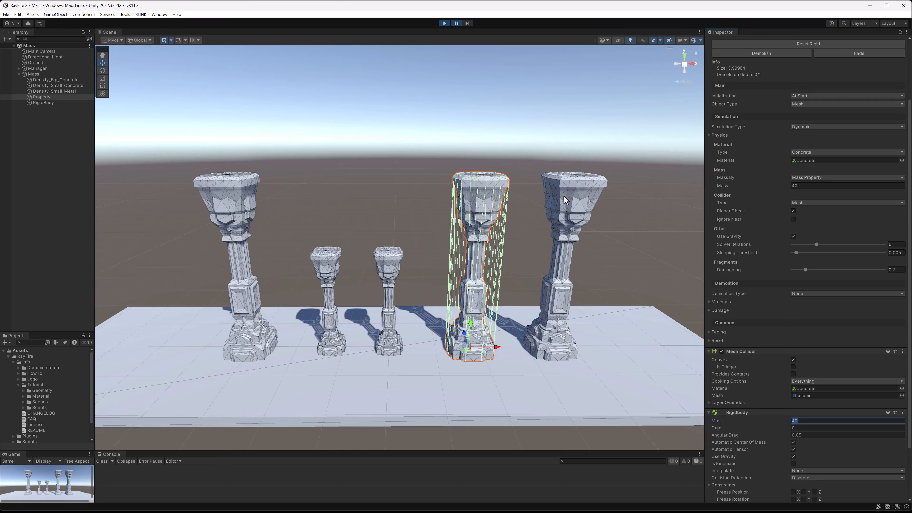
# Review the Mass By options of the RigidBody column and stop the simulation
pyautogui.click(580, 198)
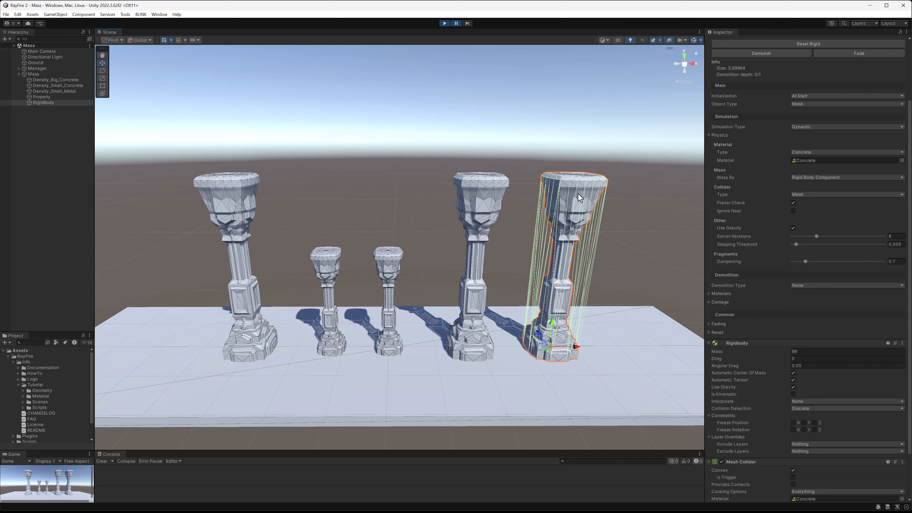
pyautogui.click(806, 177)
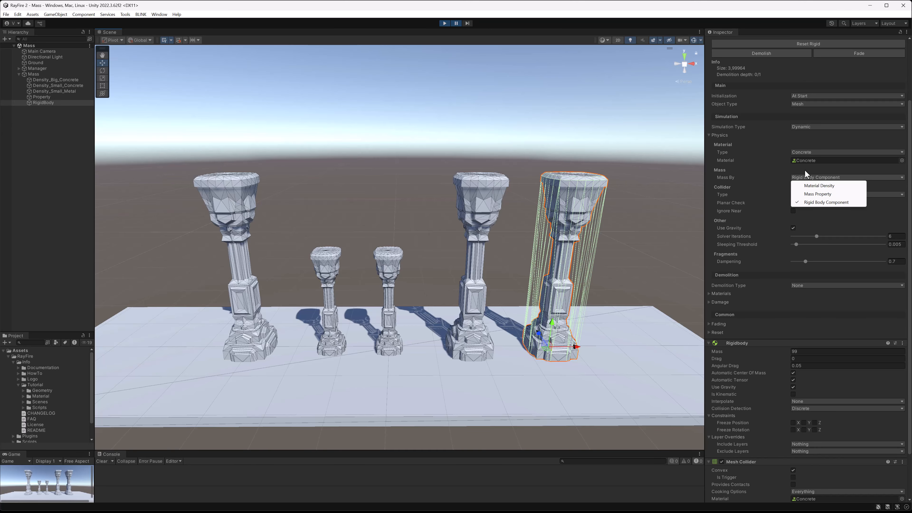
pyautogui.click(445, 23)
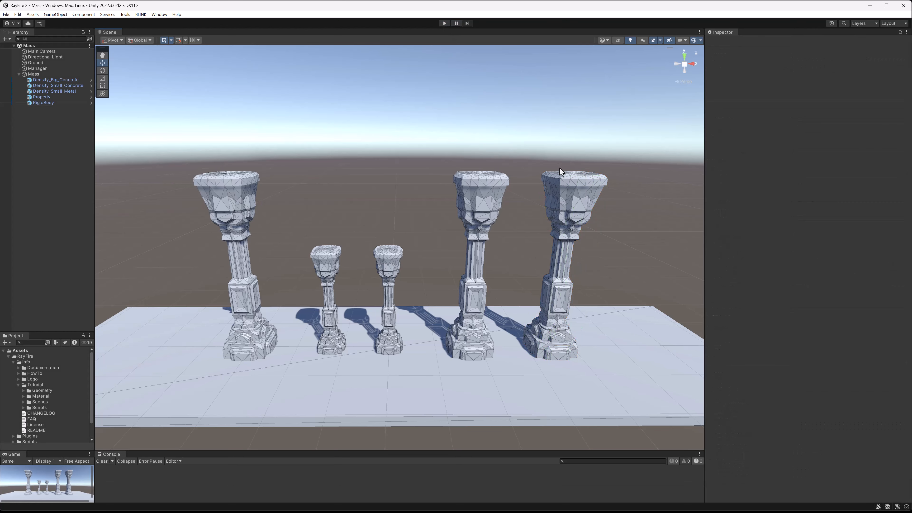
# Collapse the RigidBody column's Rayfire Rigid component, compare its components with the Property column's, and examine its Rigidbody mass
pyautogui.click(778, 128)
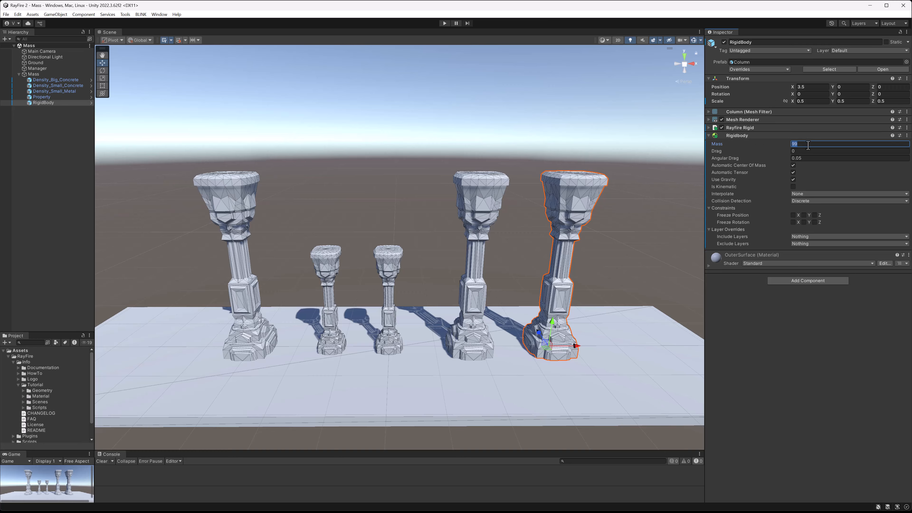
pyautogui.click(480, 195)
pyautogui.click(576, 194)
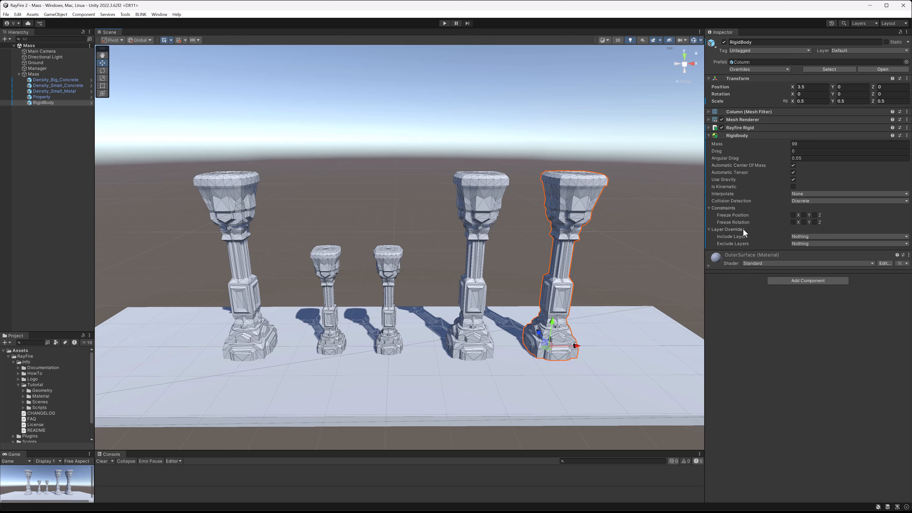
pyautogui.click(797, 143)
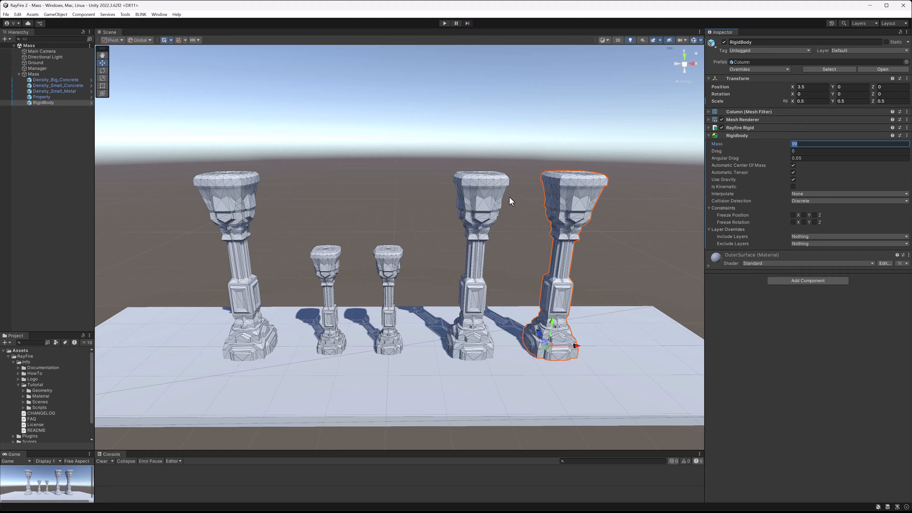
# Expand the RigidBody column's Rayfire Rigid component and check Mass By against the Rigidbody mass, keeping Rigid Body Component
pyautogui.click(741, 126)
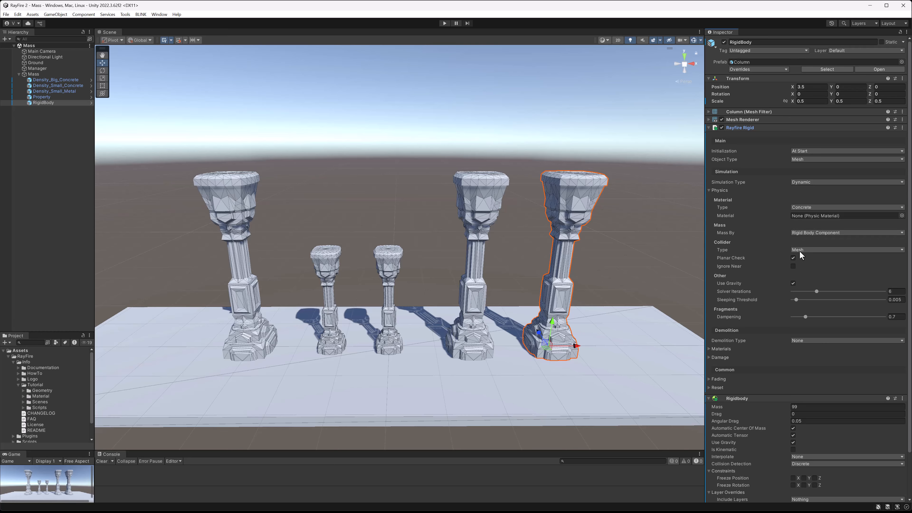
pyautogui.scroll(-2, 803, 364)
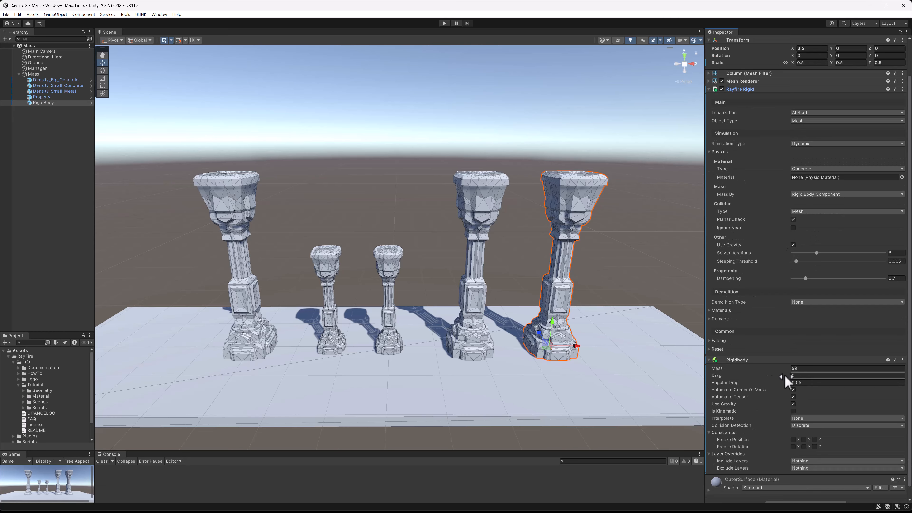
pyautogui.click(795, 192)
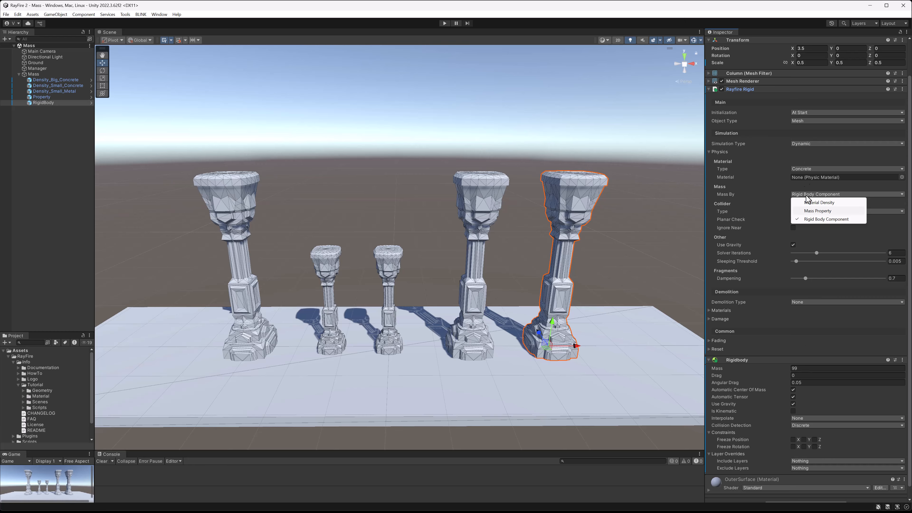
pyautogui.click(806, 367)
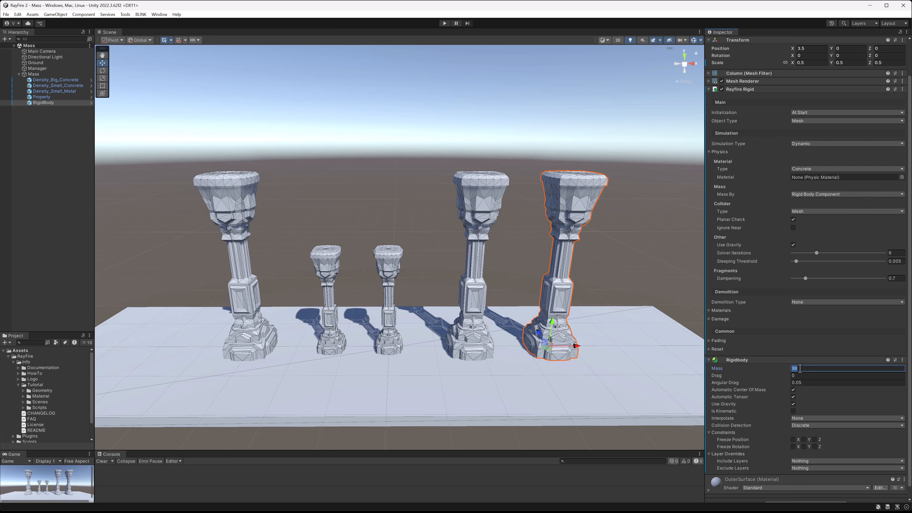
pyautogui.click(810, 194)
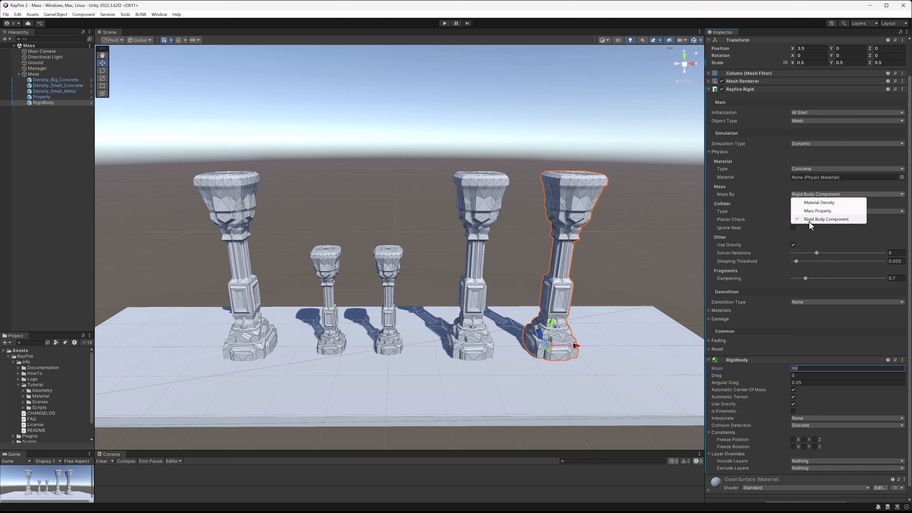
pyautogui.click(834, 220)
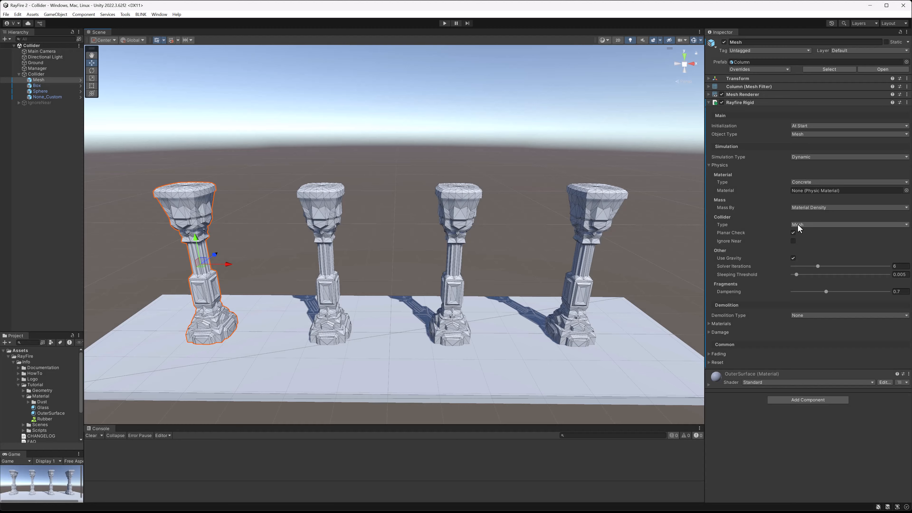
# In the Collider scene, review the available collider types and inspect the Mesh, Box and Sphere columns
pyautogui.click(804, 226)
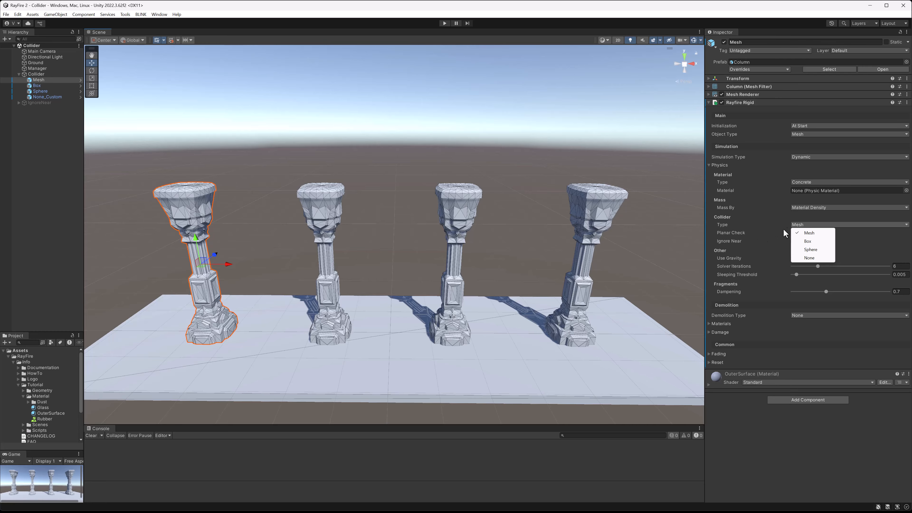
pyautogui.click(290, 194)
pyautogui.click(207, 194)
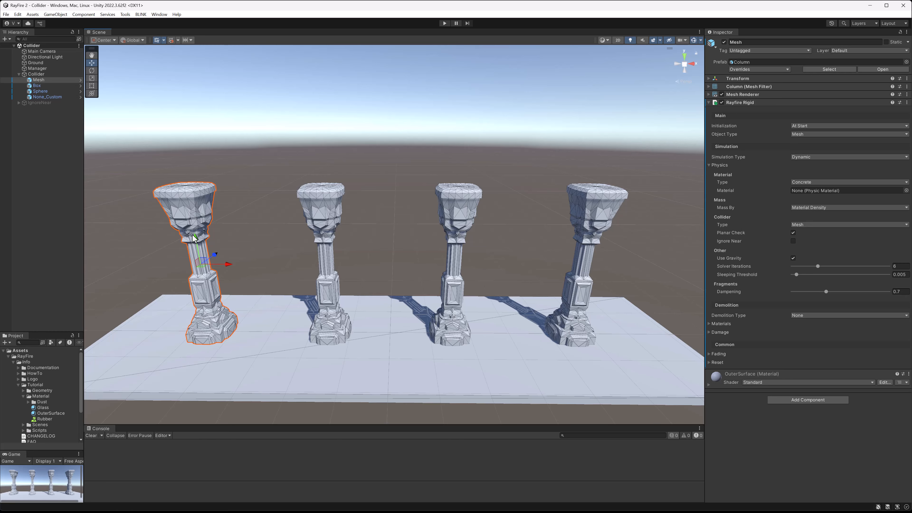
pyautogui.click(331, 210)
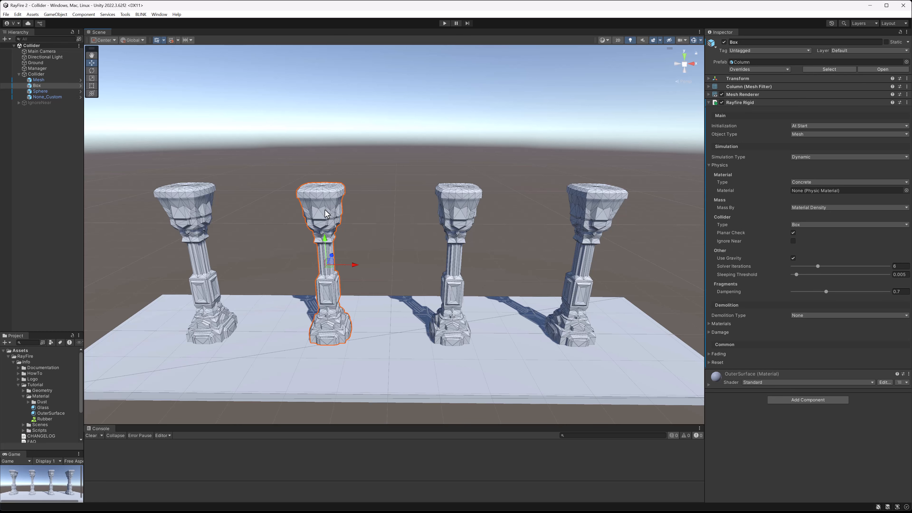
pyautogui.click(467, 219)
# Set the Rayfire Rigid collider type of the None_Custom column to None
pyautogui.click(594, 212)
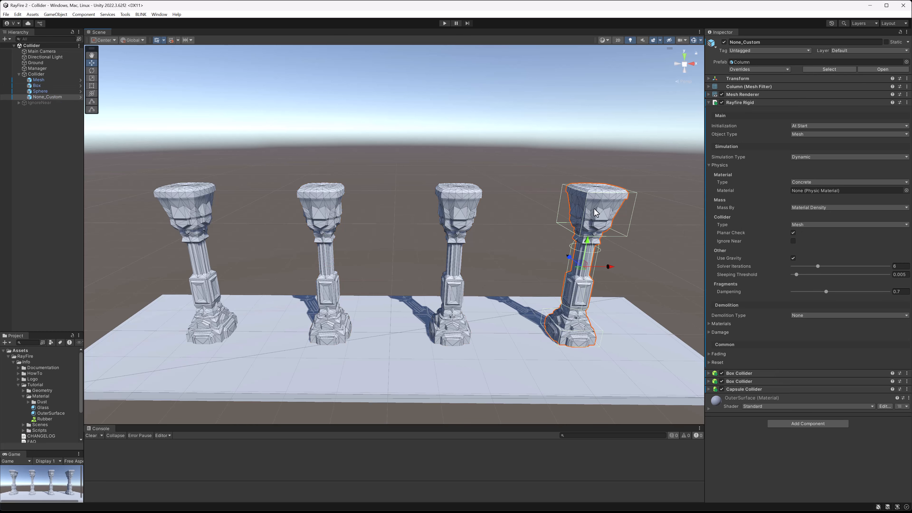
pyautogui.click(802, 225)
pyautogui.click(807, 255)
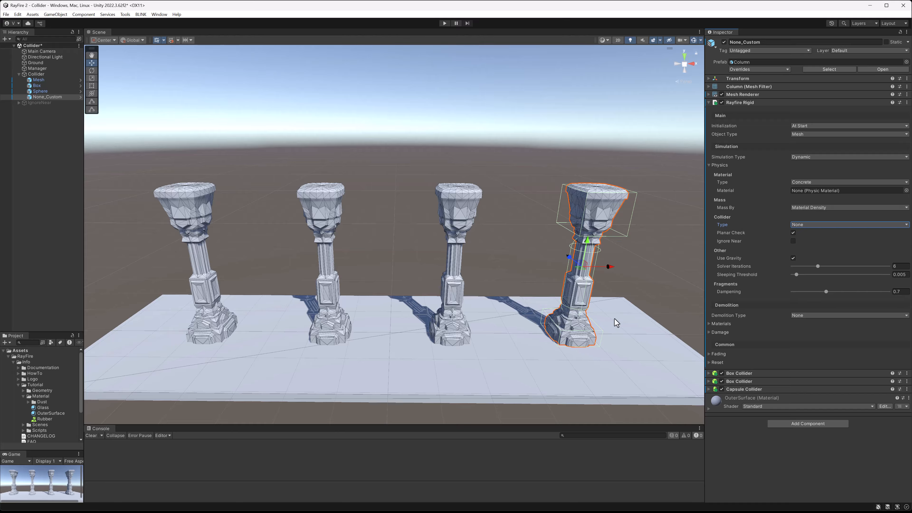
# Run the Collider scene in Play mode and inspect the generated colliders of the Mesh, Box and Sphere columns
pyautogui.moveTo(616, 295); pyautogui.dragTo(614, 296, button='middle')
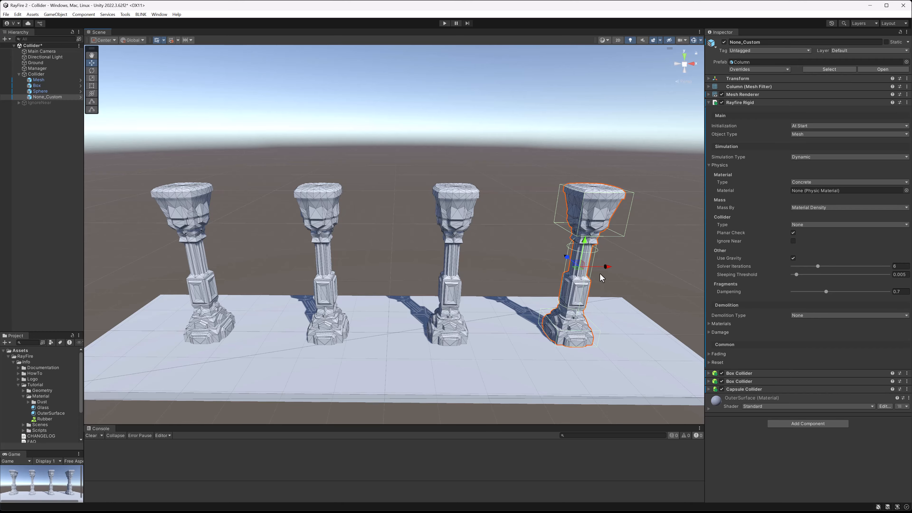
pyautogui.click(444, 24)
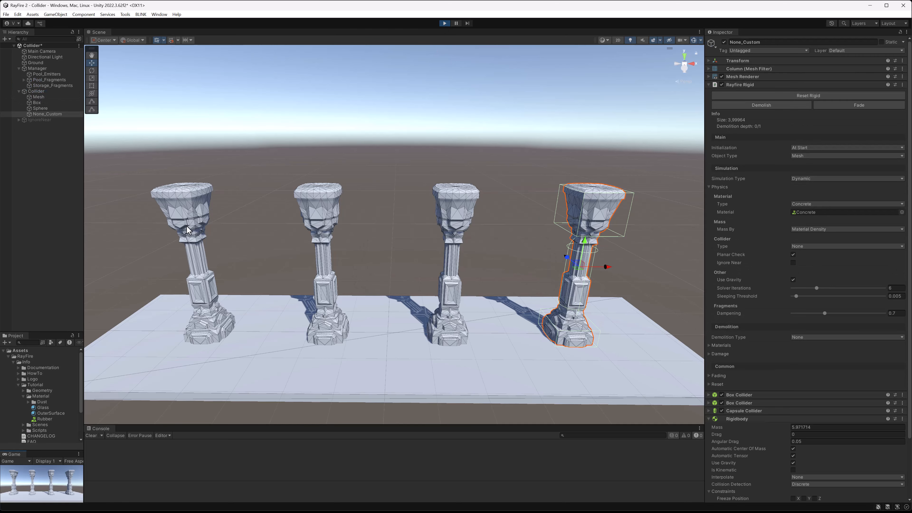
pyautogui.click(190, 218)
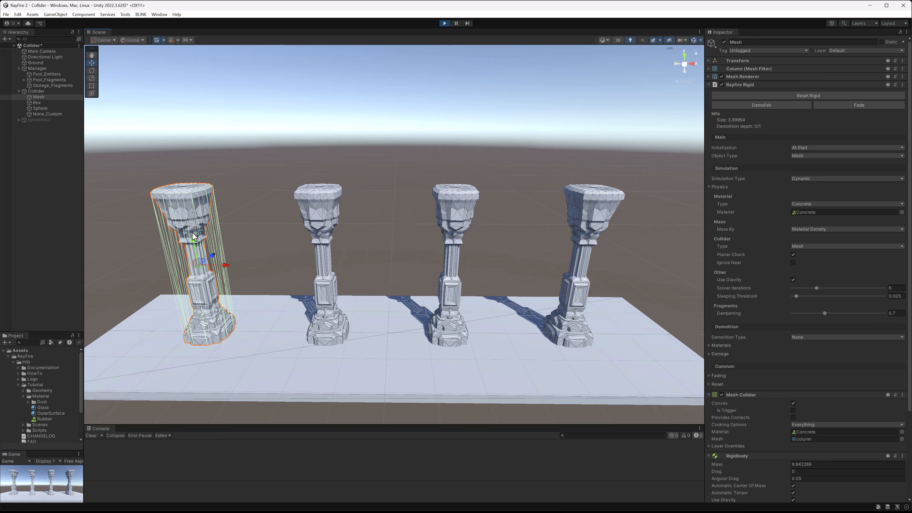
pyautogui.scroll(3, 201, 234)
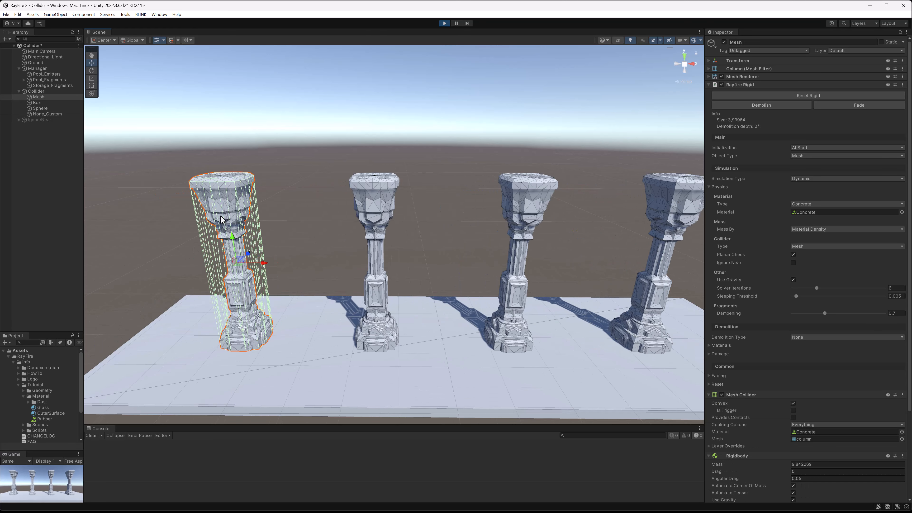
pyautogui.click(367, 216)
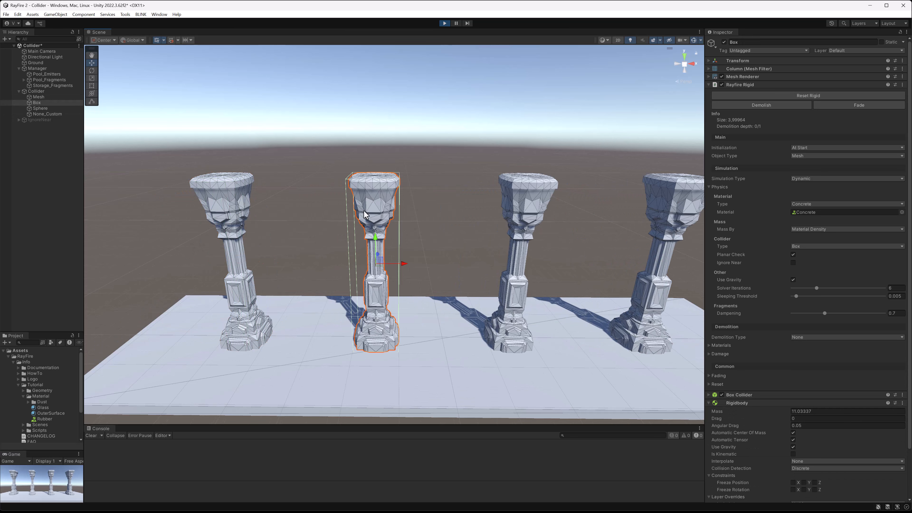
pyautogui.click(526, 206)
pyautogui.press('f')
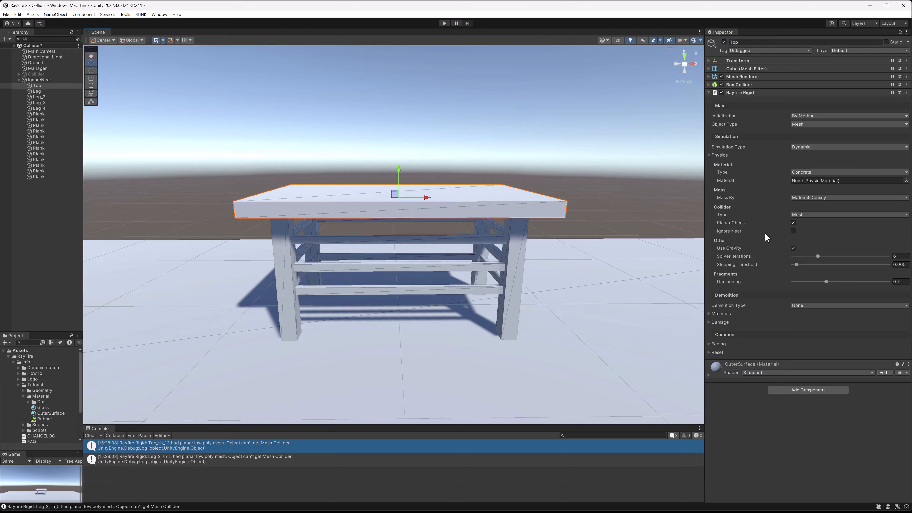
# Examine where the table's Top and Leg_1 overlap in the IgnoreNear setup, comparing the components of both objects
pyautogui.scroll(4, 476, 254)
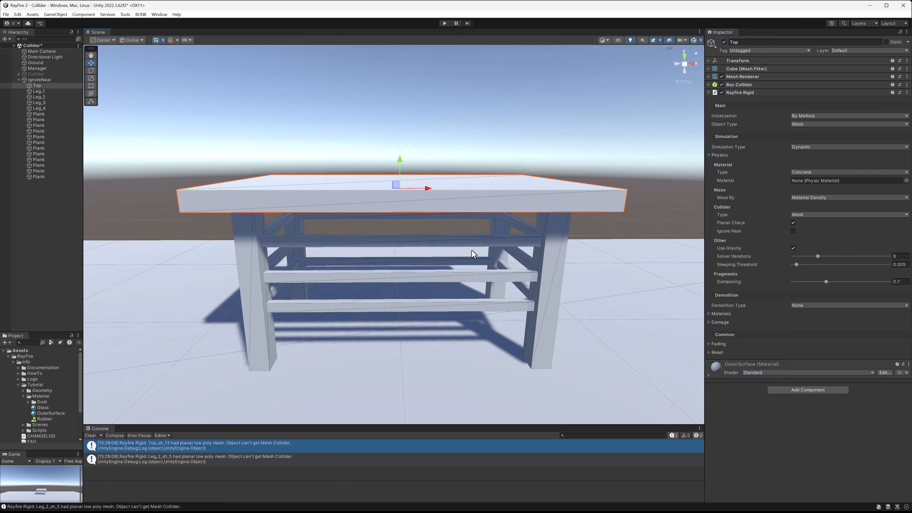
pyautogui.moveTo(417, 246)
pyautogui.keyDown('alt'); pyautogui.mouseDown()
pyautogui.moveTo(418, 229)
pyautogui.moveTo(418, 243)
pyautogui.mouseUp(); pyautogui.keyUp('alt')
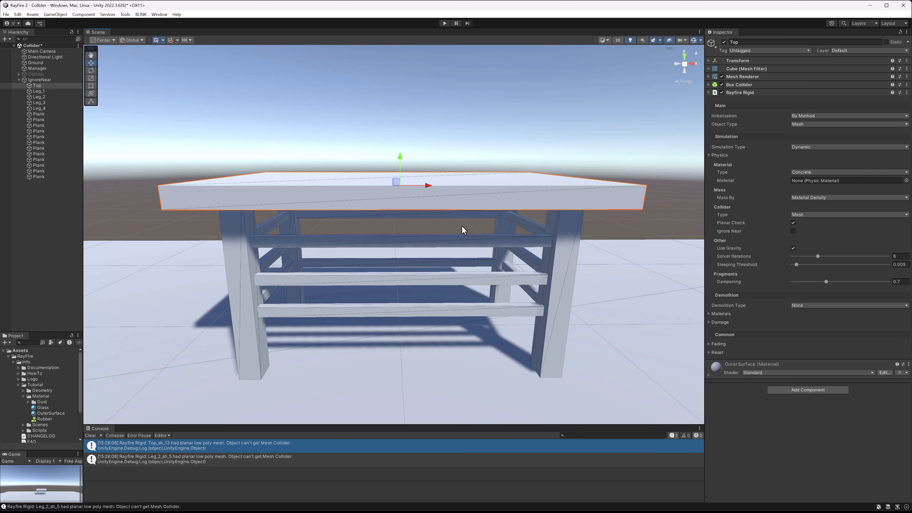
pyautogui.keyDown('alt'); pyautogui.moveTo(314, 232); pyautogui.dragTo(271, 218); pyautogui.keyUp('alt')
pyautogui.click(203, 199)
pyautogui.moveTo(201, 160); pyautogui.dragTo(282, 208, button='middle')
pyautogui.scroll(5, 288, 202)
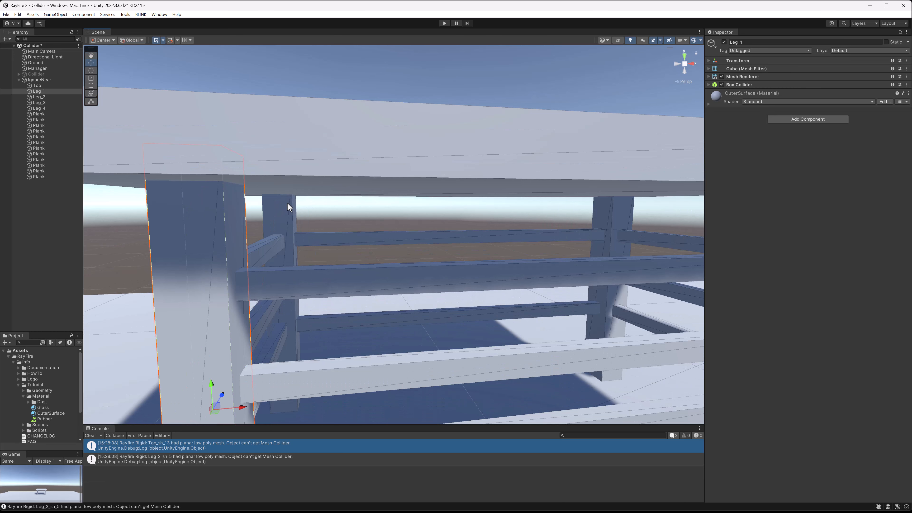
pyautogui.moveTo(243, 180); pyautogui.dragTo(322, 169, button='middle')
pyautogui.click(417, 177)
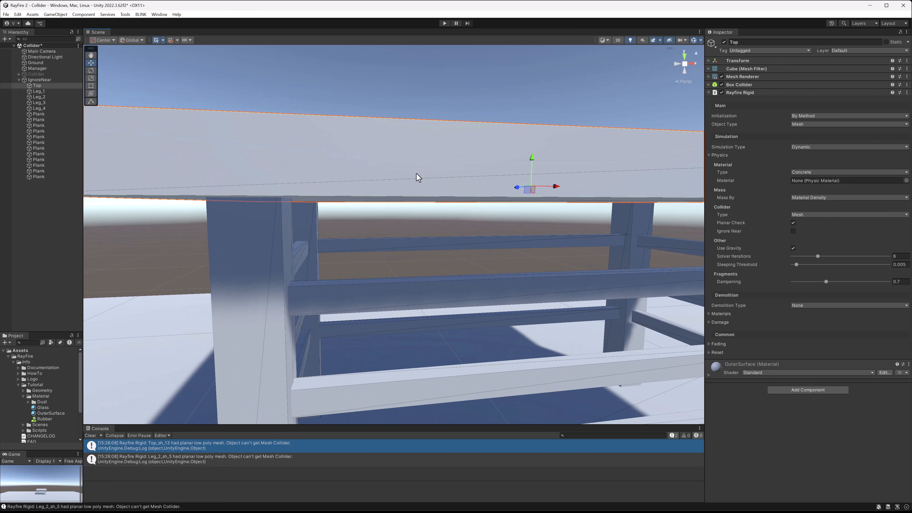
pyautogui.click(255, 210)
pyautogui.moveTo(230, 192); pyautogui.dragTo(270, 207, button='middle')
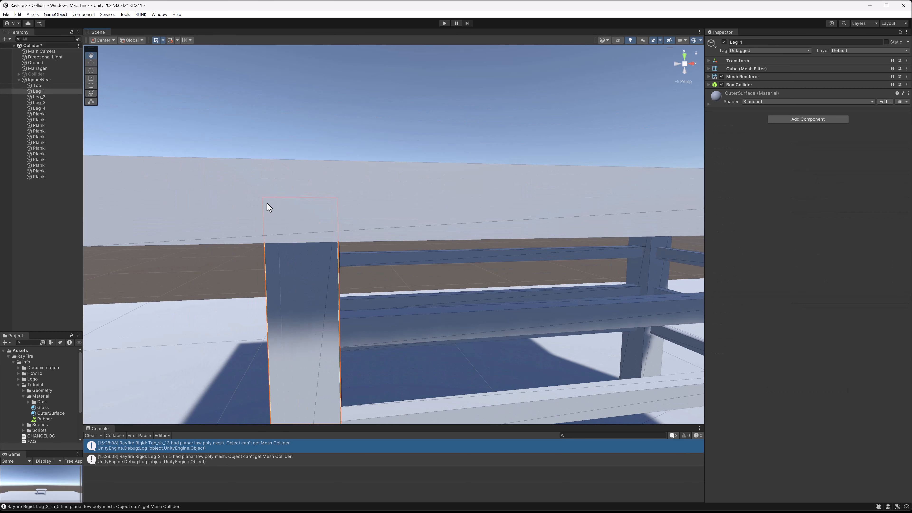
# Examine how the upper front plank penetrates Leg_1 beneath the tabletop, and return to the Top's Rayfire Rigid settings
pyautogui.moveTo(409, 274); pyautogui.dragTo(366, 163, button='middle')
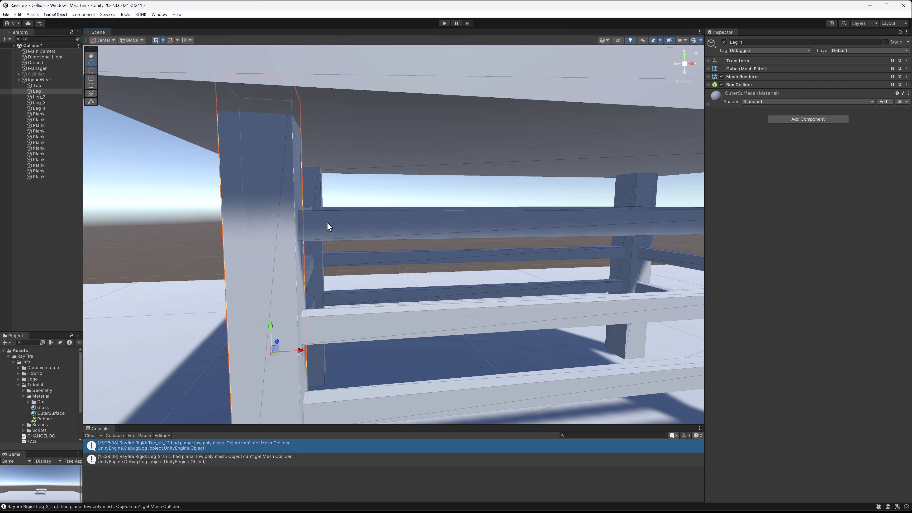
pyautogui.click(327, 221)
pyautogui.moveTo(303, 216); pyautogui.dragTo(364, 230, button='middle')
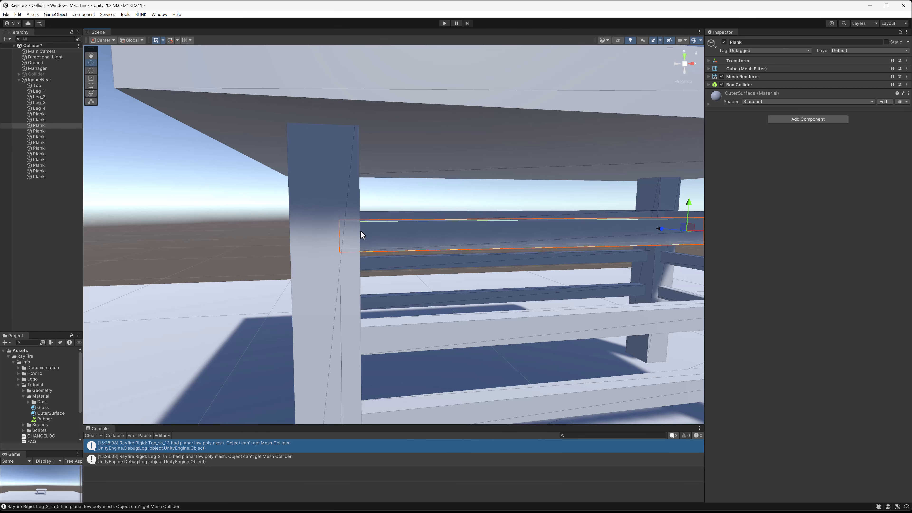
pyautogui.scroll(-6, 447, 278)
pyautogui.keyDown('alt'); pyautogui.moveTo(500, 264); pyautogui.dragTo(487, 278); pyautogui.keyUp('alt')
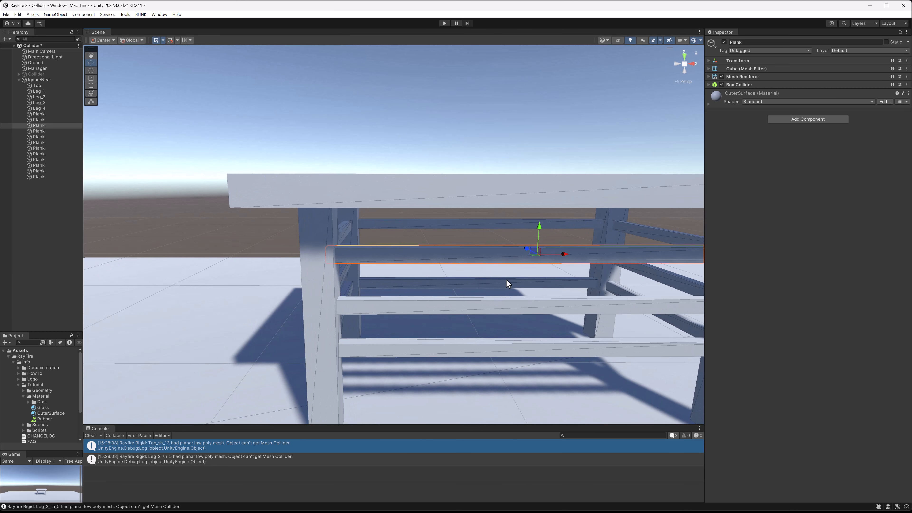
pyautogui.moveTo(551, 282); pyautogui.dragTo(465, 249, button='middle')
pyautogui.scroll(-1, 465, 249)
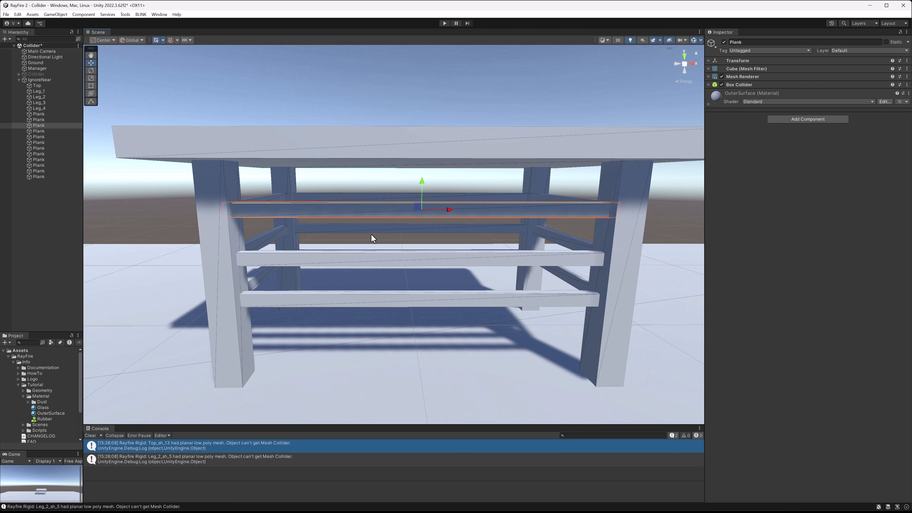
pyautogui.click(291, 150)
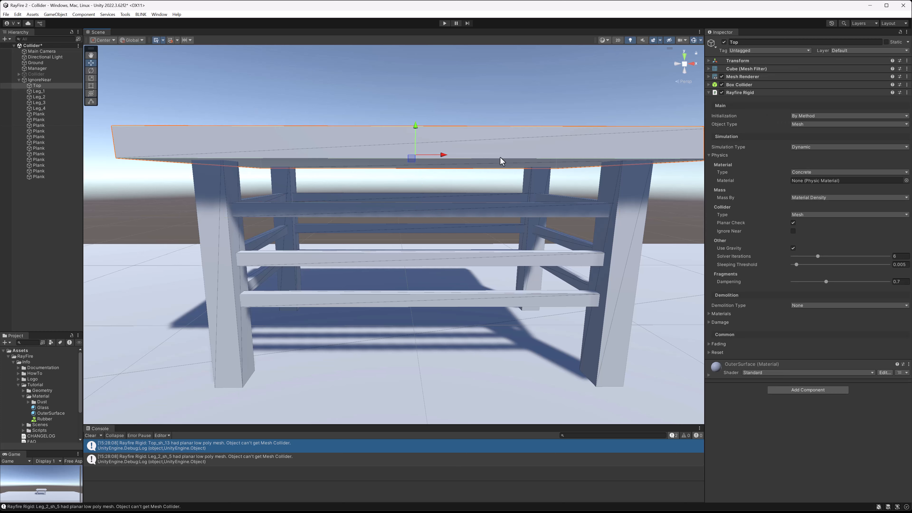
# Fragment the IgnoreNear table with its Rayfire Shatter Voronoi settings and deactivate the original IgnoreNear object
pyautogui.click(40, 80)
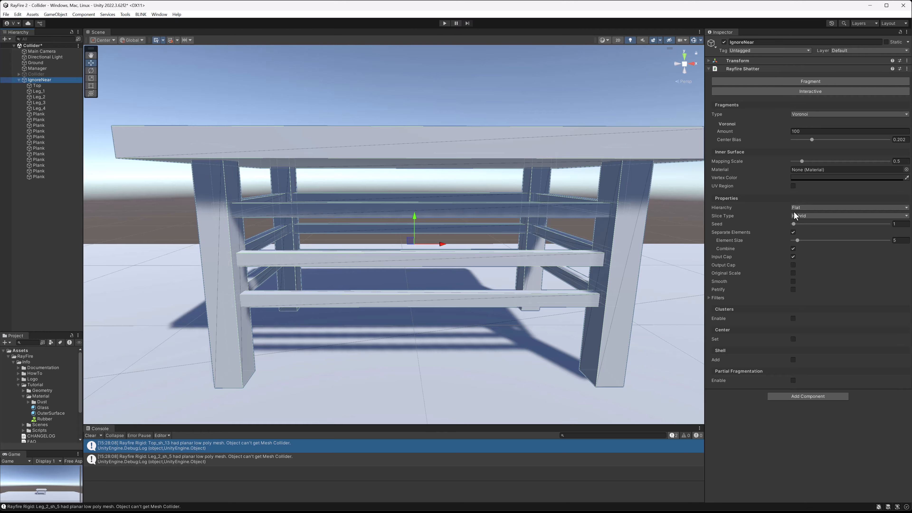
pyautogui.click(762, 83)
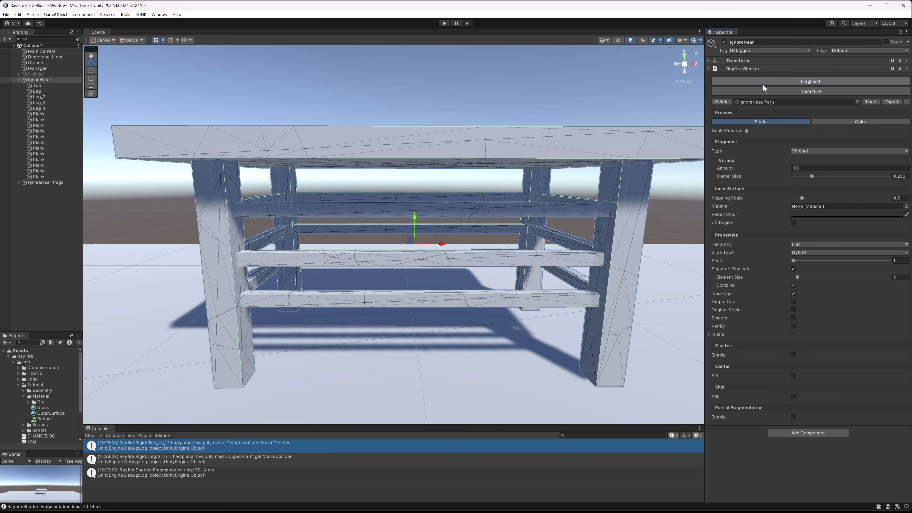
pyautogui.click(723, 42)
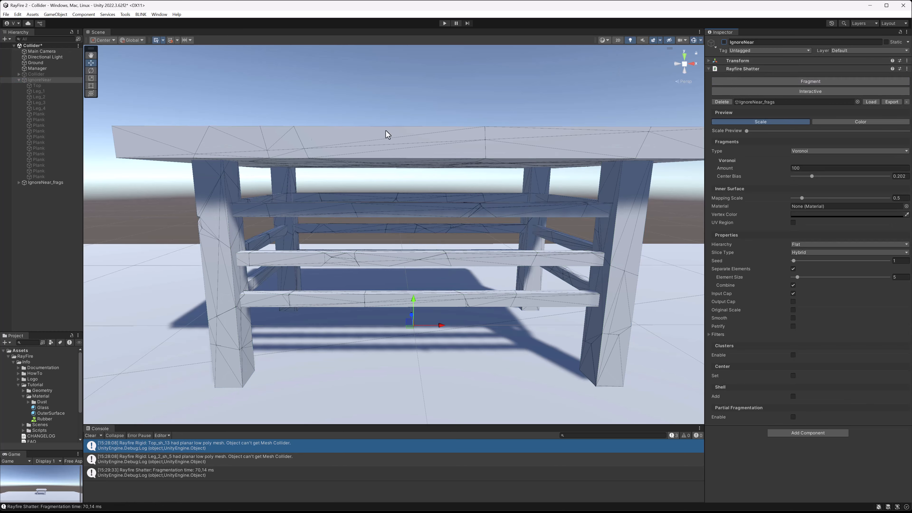
# Collapse the IgnoreNear hierarchy, expand IgnoreNear_frags, and inspect the components of the tabletop fragment Top_sh_4
pyautogui.click(43, 183)
pyautogui.click(19, 80)
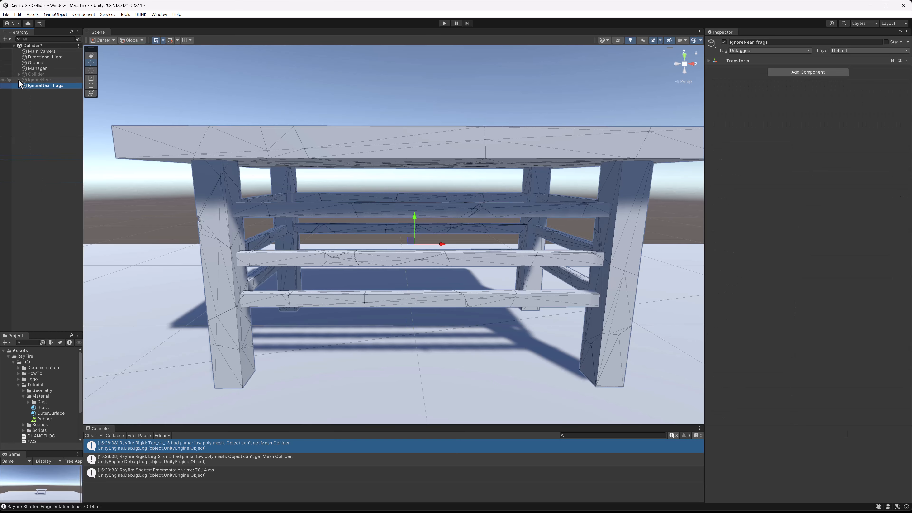
pyautogui.click(18, 85)
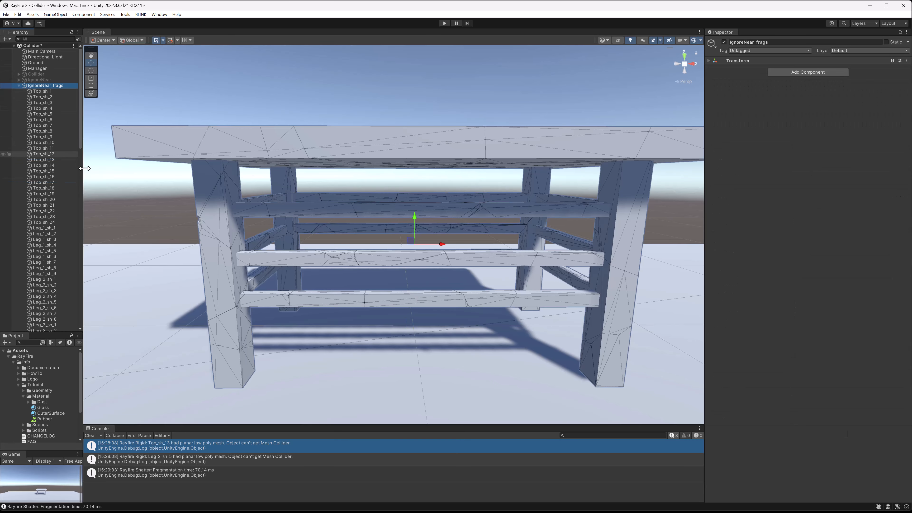
pyautogui.click(19, 86)
pyautogui.click(372, 136)
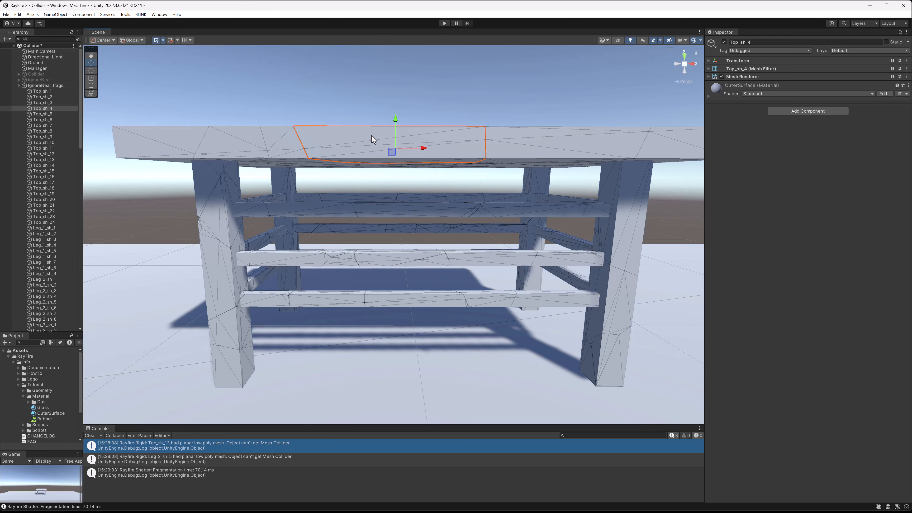
# Add a Rayfire Rigid component to IgnoreNear_frags and set its object type to Mesh Root
pyautogui.click(46, 86)
pyautogui.click(808, 72)
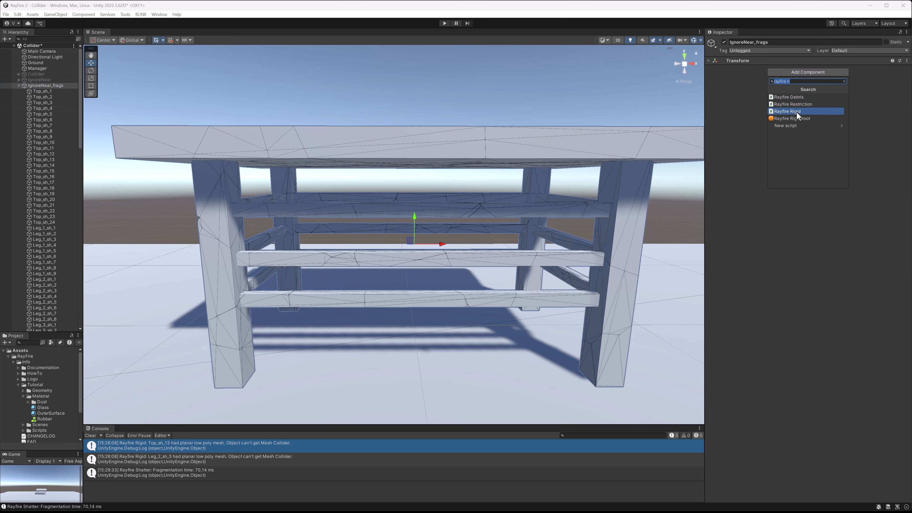
pyautogui.click(796, 111)
pyautogui.click(803, 102)
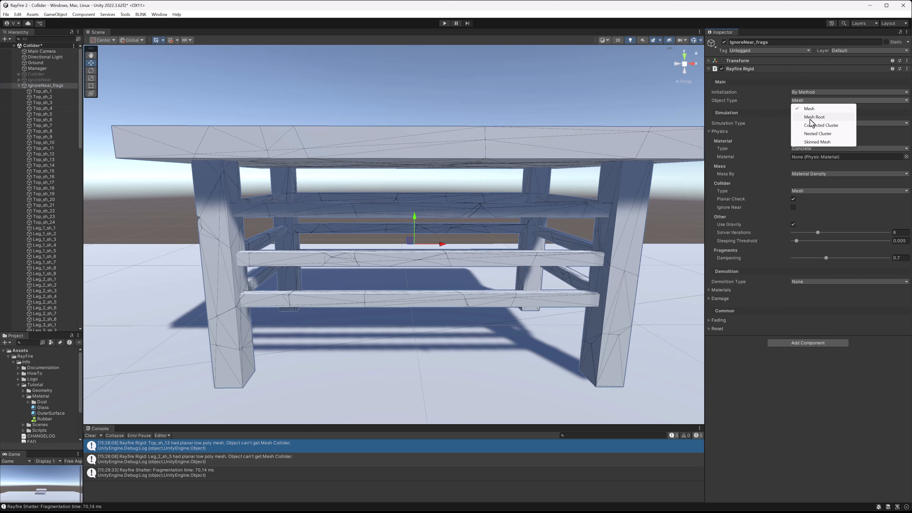
pyautogui.click(812, 116)
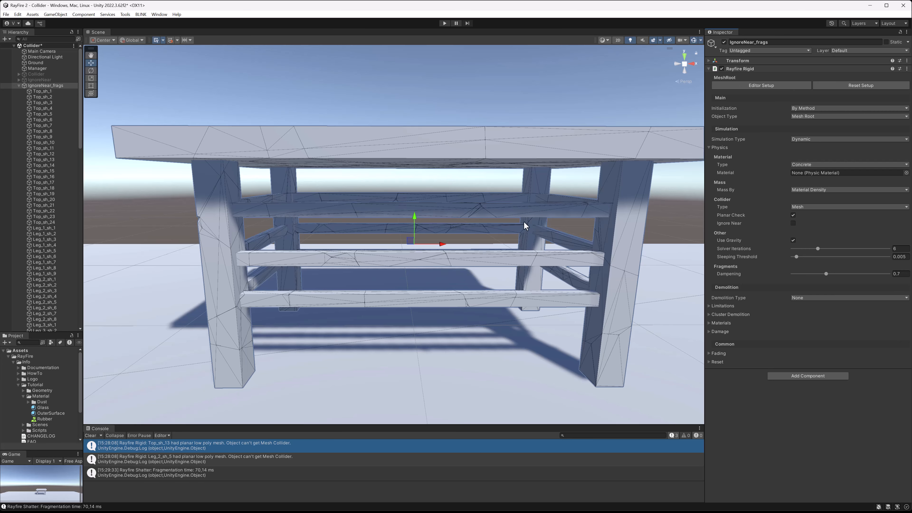
# Set the IgnoreNear_frags Rayfire Rigid initialization to At Start and its simulation type to Inactive
pyautogui.click(805, 109)
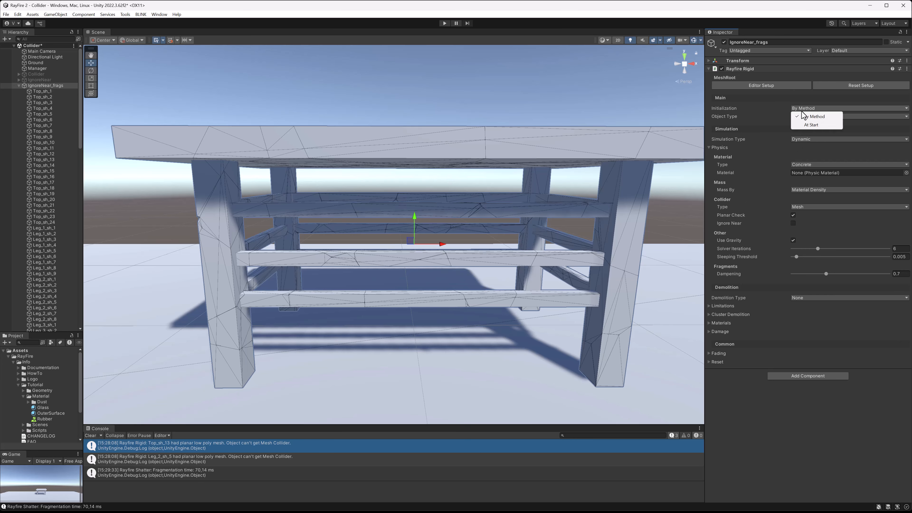
pyautogui.click(807, 126)
pyautogui.click(797, 140)
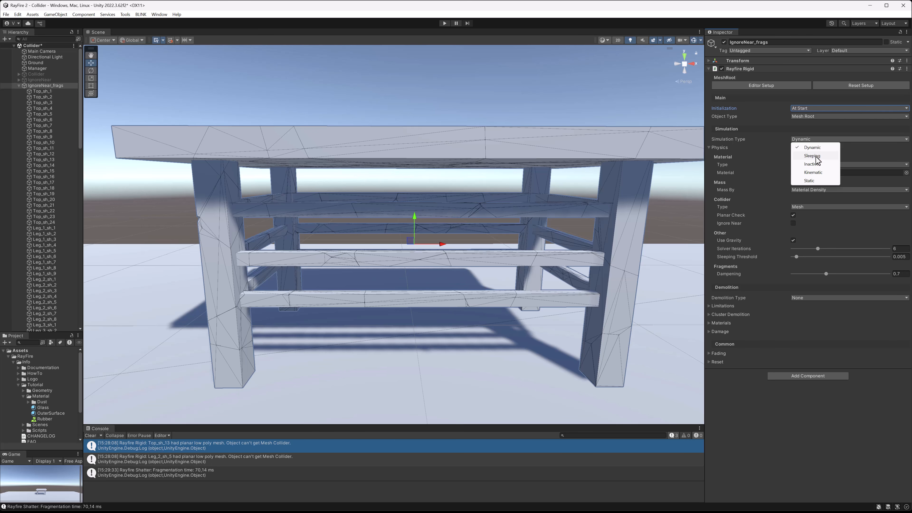
pyautogui.click(814, 165)
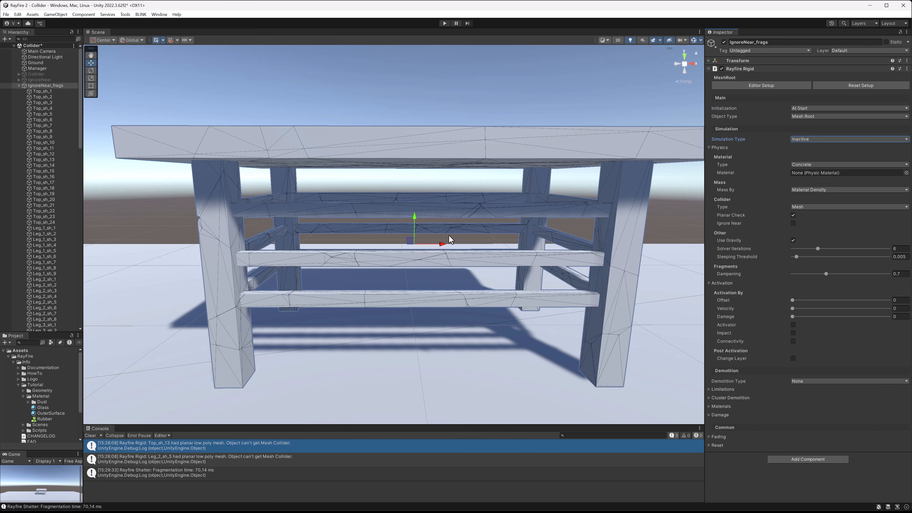
pyautogui.scroll(-2, 451, 256)
pyautogui.scroll(-3, 451, 256)
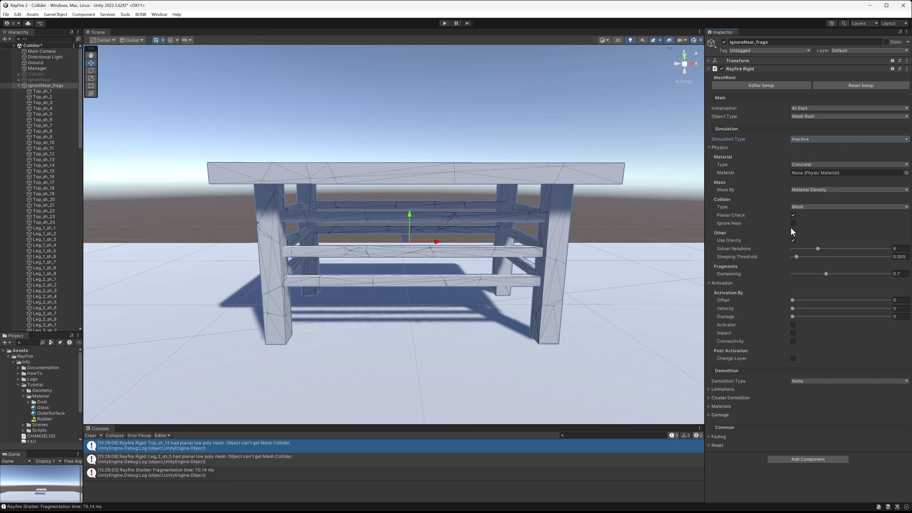
# Run the simulation with Ignore Near off and examine how the overlapping table fragments behave around the leg and tabletop corner
pyautogui.click(444, 23)
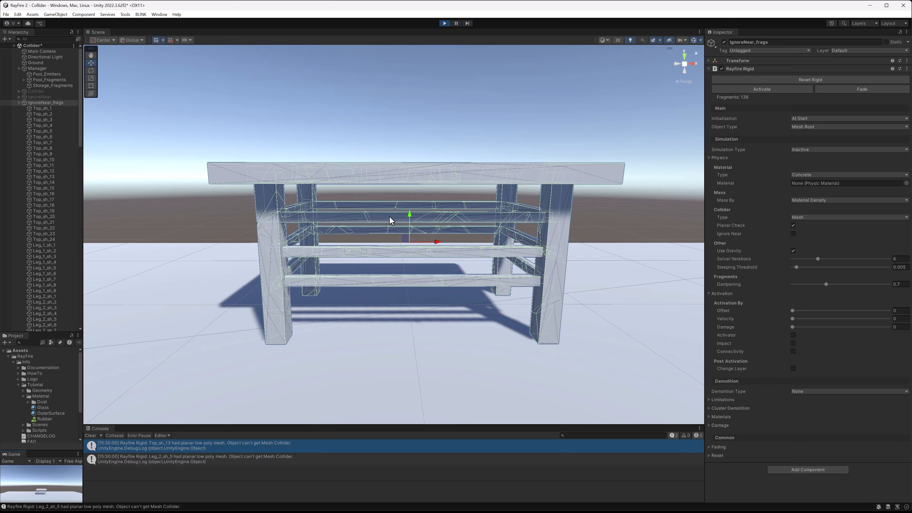
pyautogui.scroll(3, 397, 221)
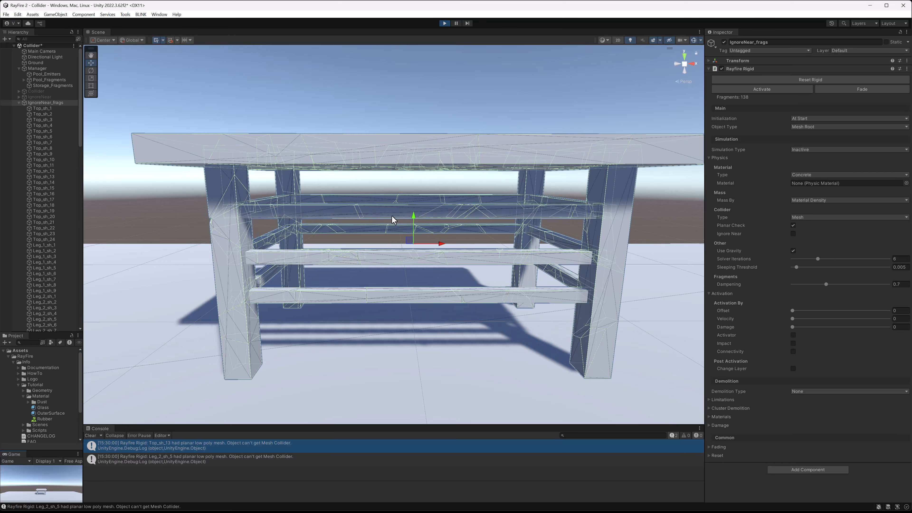
pyautogui.click(395, 217)
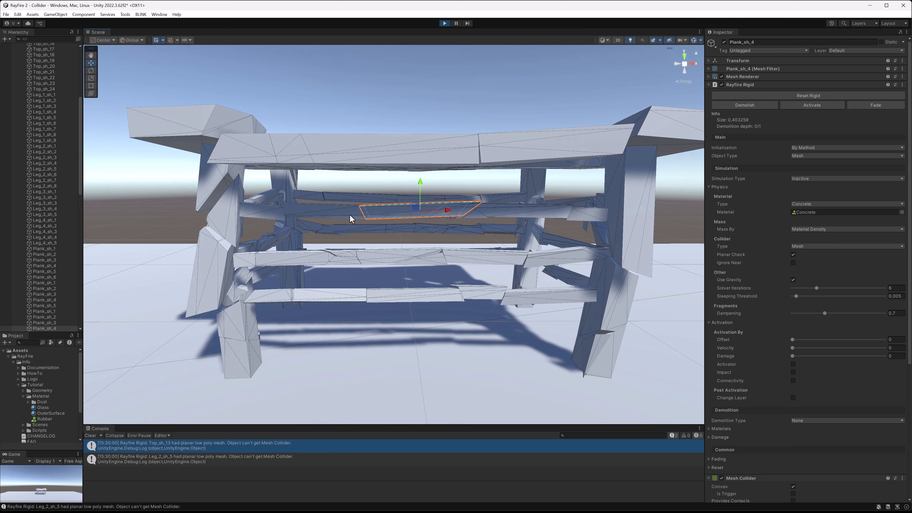
pyautogui.keyDown('alt'); pyautogui.moveTo(397, 218); pyautogui.dragTo(407, 226); pyautogui.keyUp('alt')
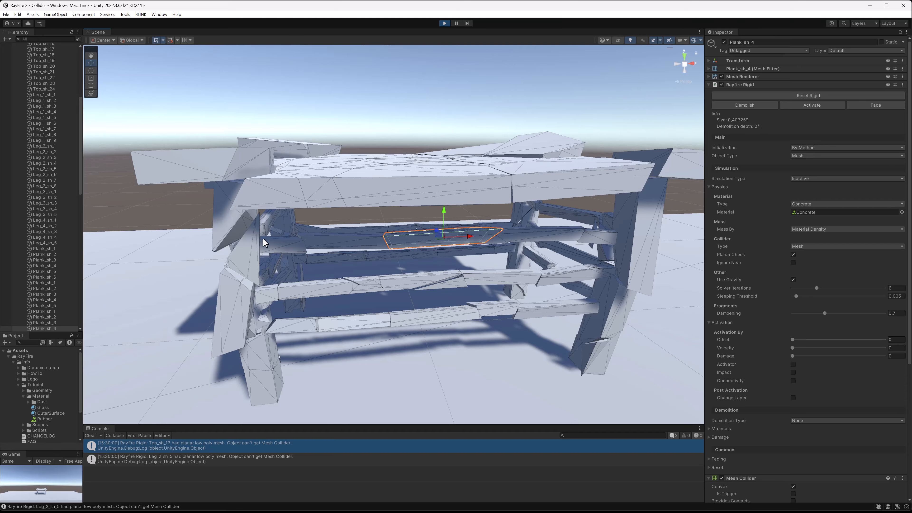
pyautogui.moveTo(272, 231); pyautogui.dragTo(332, 231, button='middle')
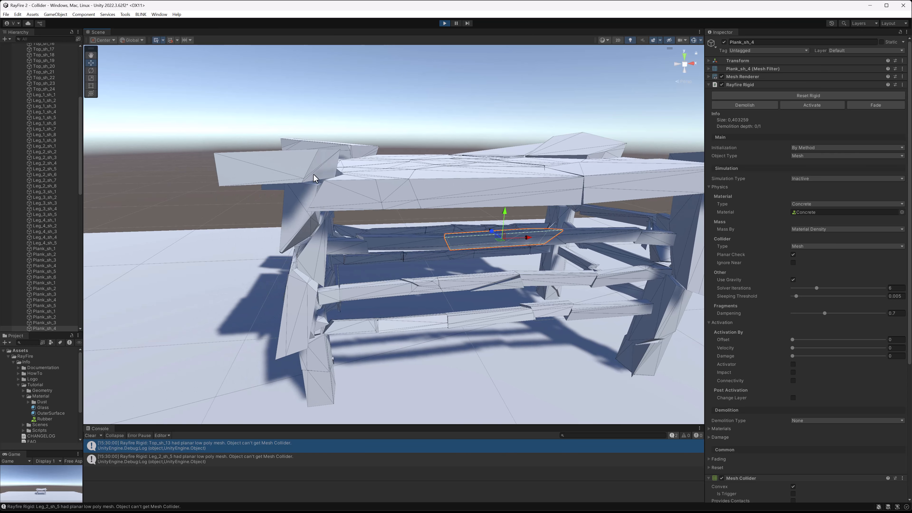
pyautogui.scroll(5, 307, 188)
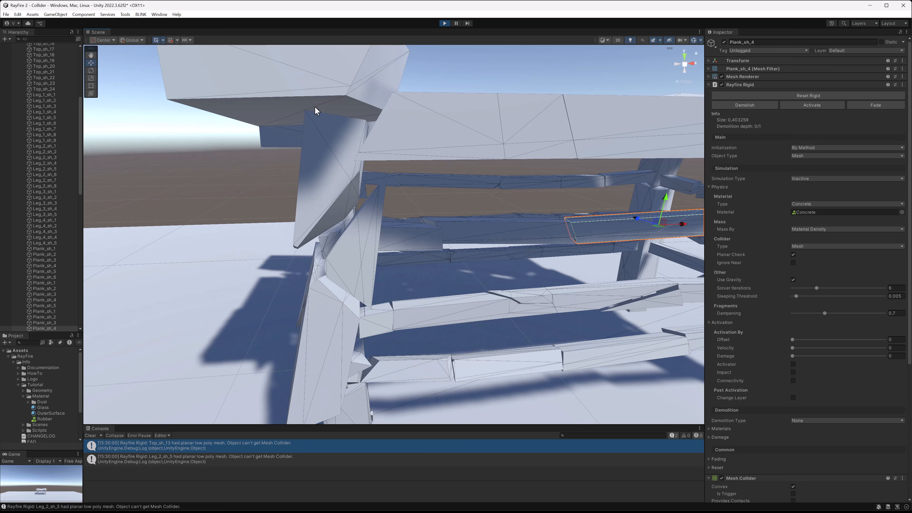
# Examine the table's displaced tabletop, leg and plank fragments with Ignore Near off, and stop the simulation
pyautogui.scroll(-3, 353, 163)
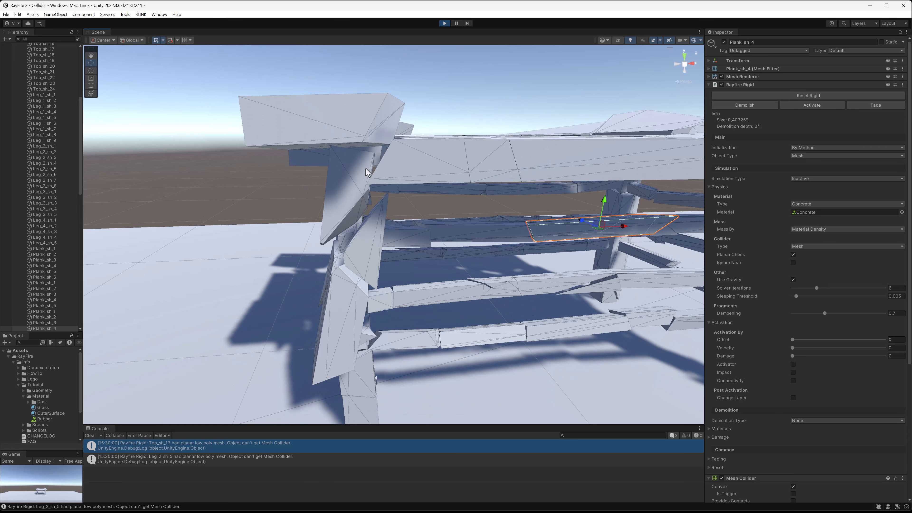
pyautogui.scroll(-3, 352, 176)
pyautogui.moveTo(668, 196); pyautogui.dragTo(484, 207, button='middle')
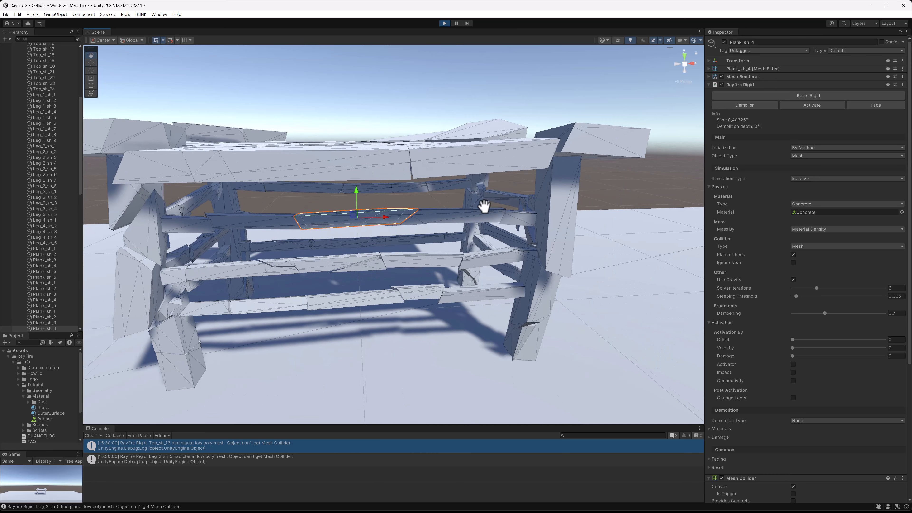
pyautogui.keyDown('alt'); pyautogui.moveTo(484, 207); pyautogui.dragTo(335, 246); pyautogui.keyUp('alt')
pyautogui.keyDown('alt'); pyautogui.moveTo(265, 224); pyautogui.dragTo(427, 223); pyautogui.keyUp('alt')
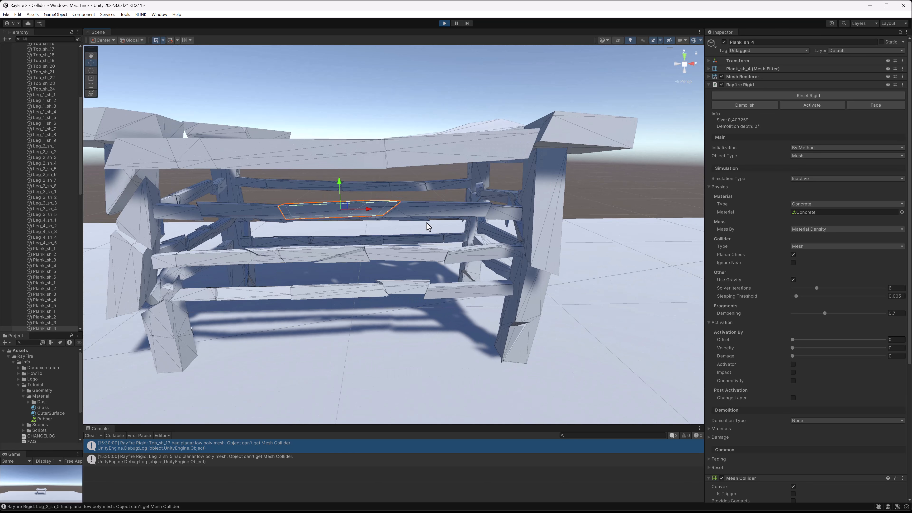
pyautogui.moveTo(331, 197); pyautogui.dragTo(367, 193, button='middle')
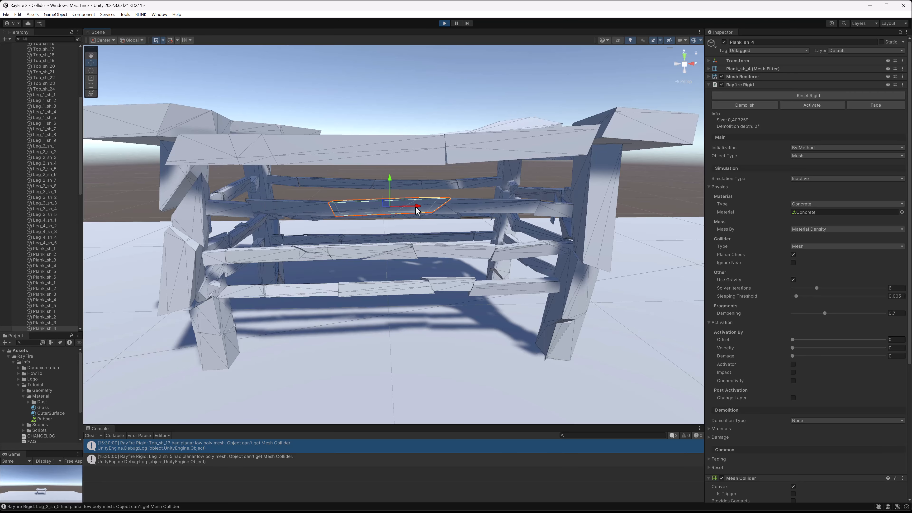
pyautogui.scroll(-3, 383, 221)
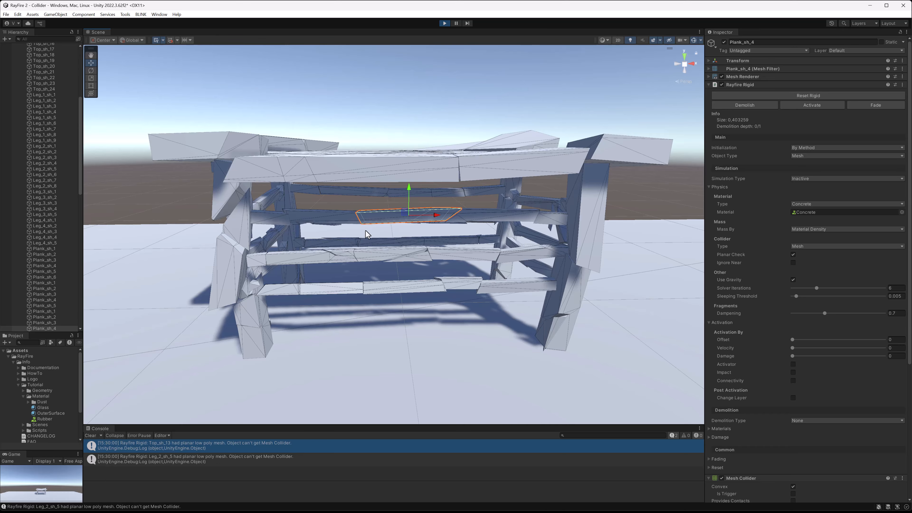
pyautogui.moveTo(451, 231); pyautogui.dragTo(442, 243, button='middle')
pyautogui.keyDown('alt'); pyautogui.moveTo(441, 230); pyautogui.dragTo(433, 234); pyautogui.keyUp('alt')
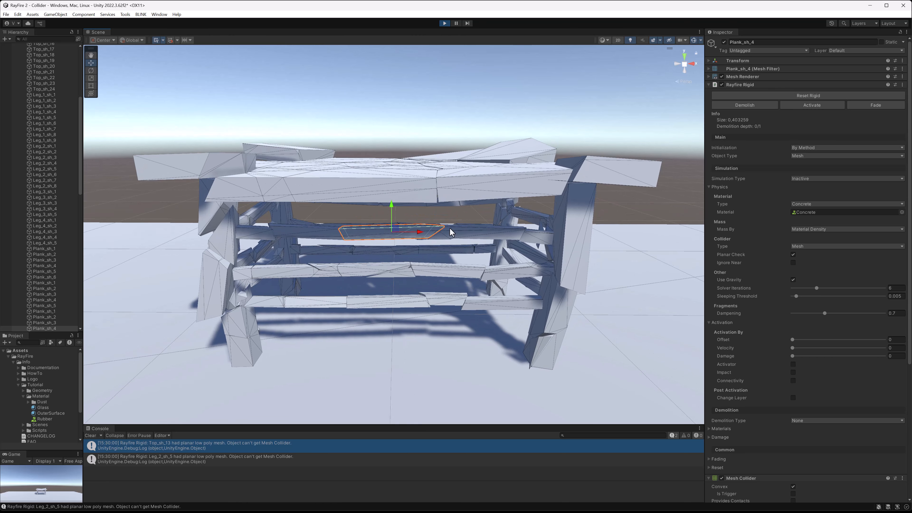
pyautogui.click(445, 23)
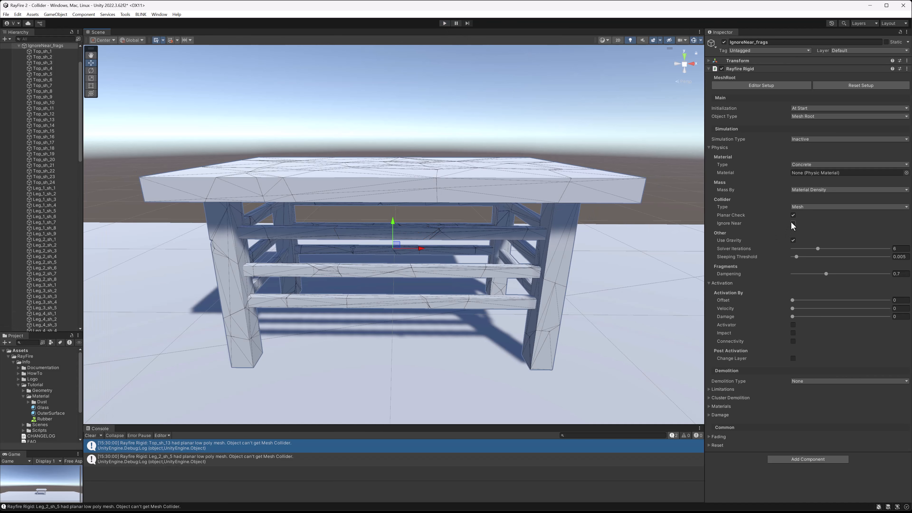
# Enable Ignore Near on IgnoreNear_frags, run the simulation and select the plank fragment Plank_sh_4
pyautogui.click(794, 224)
pyautogui.click(445, 23)
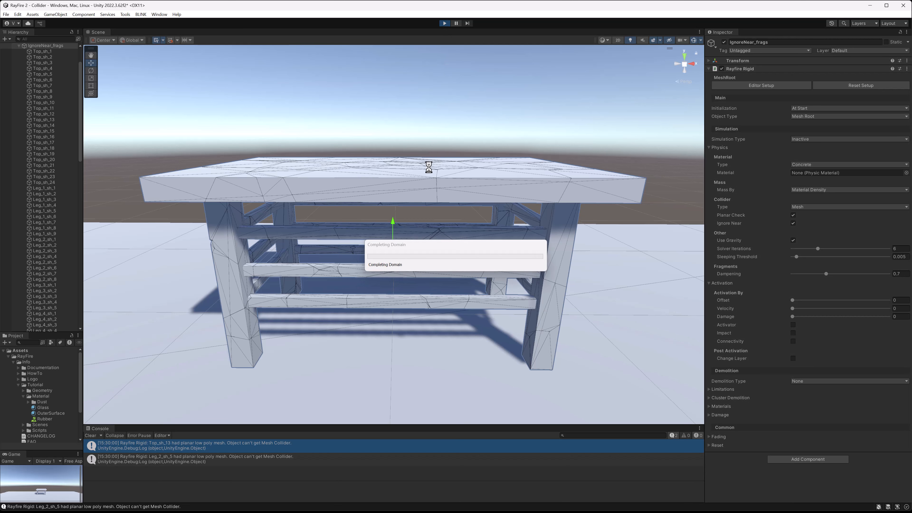
pyautogui.scroll(5, 322, 241)
pyautogui.click(316, 238)
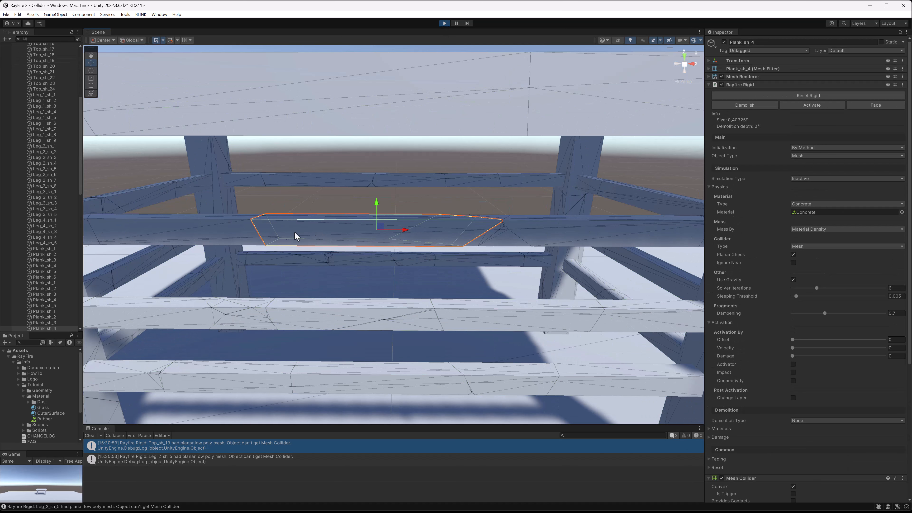
# Examine the simulated table's corner and inspect neighboring plank fragments with Ignore Near on
pyautogui.moveTo(295, 225); pyautogui.dragTo(351, 214, button='middle')
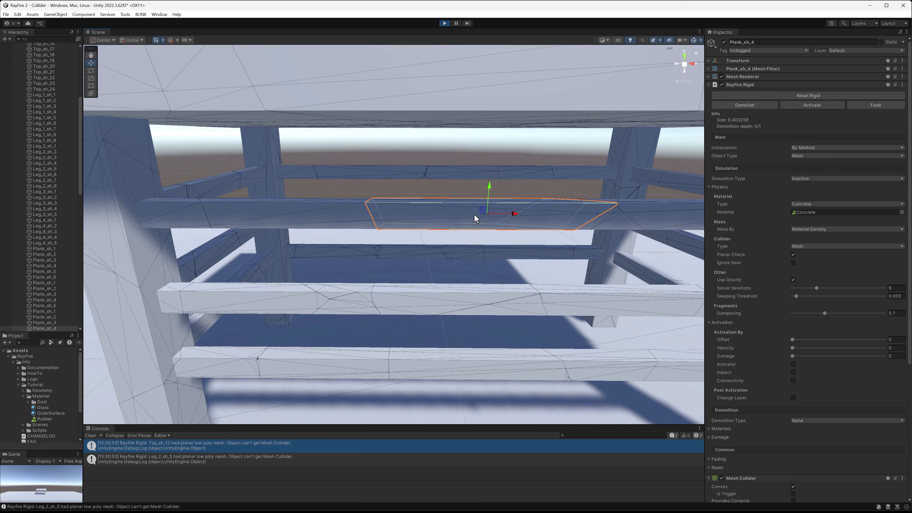
pyautogui.scroll(4, 418, 172)
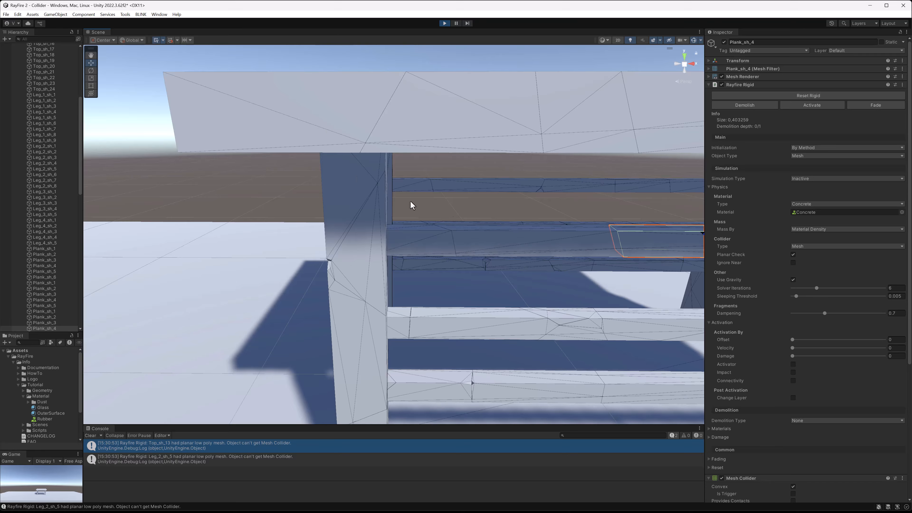
pyautogui.scroll(-5, 643, 246)
pyautogui.click(446, 289)
pyautogui.scroll(3, 433, 293)
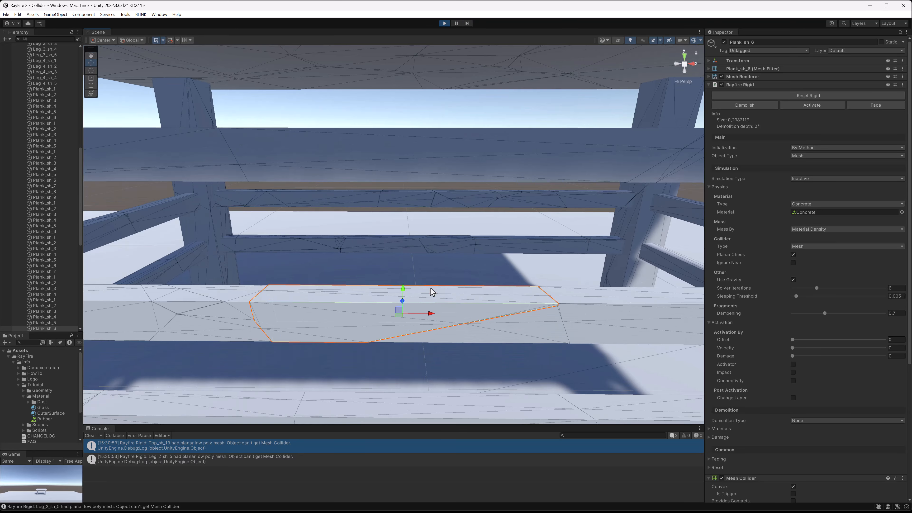
pyautogui.click(442, 179)
pyautogui.moveTo(471, 165); pyautogui.dragTo(386, 194, button='middle')
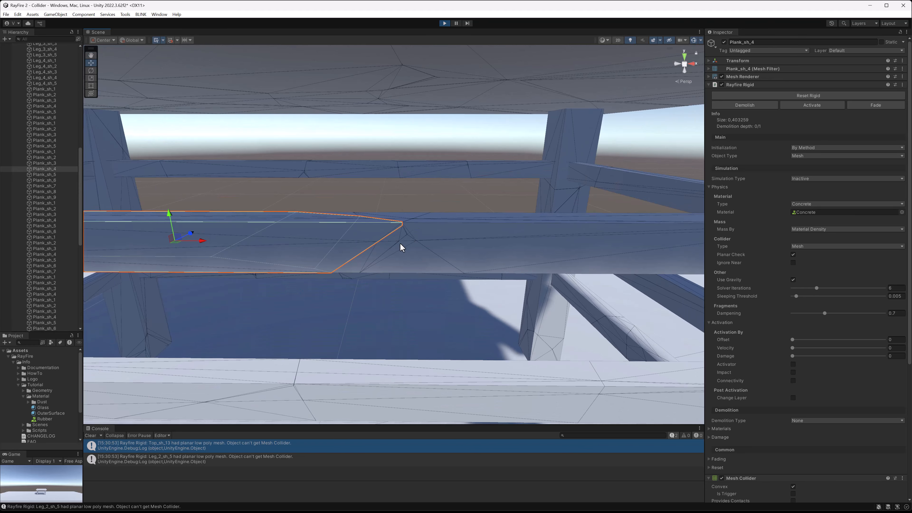
pyautogui.moveTo(343, 245); pyautogui.dragTo(479, 242, button='middle')
pyautogui.click(462, 245)
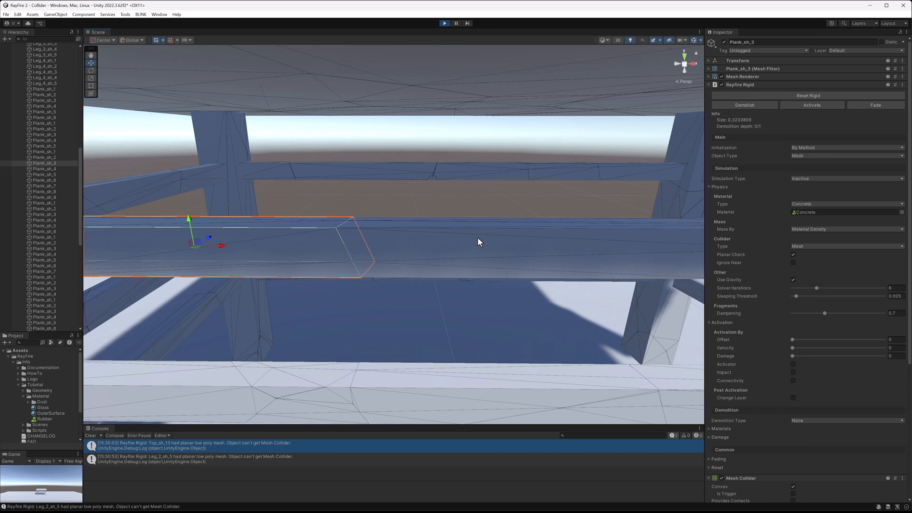
# Pull Plank_sh_4 out of the upper front plank and push it against neighboring fragments to test their collisions
pyautogui.click(479, 243)
pyautogui.scroll(-1, 481, 244)
pyautogui.scroll(-2, 480, 242)
pyautogui.moveTo(532, 243); pyautogui.dragTo(416, 201)
pyautogui.click(349, 237)
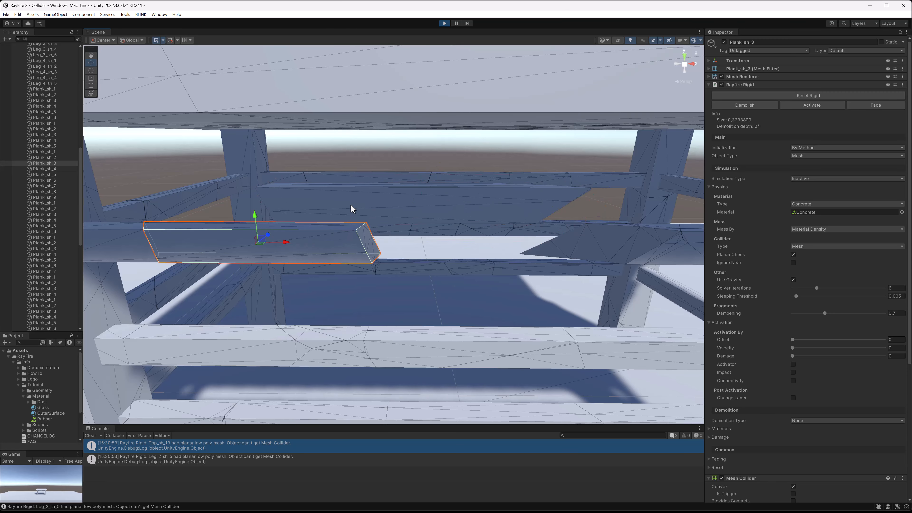
pyautogui.click(352, 208)
pyautogui.moveTo(607, 234); pyautogui.dragTo(495, 237, button='middle')
pyautogui.hotkey('ctrl', 'z')
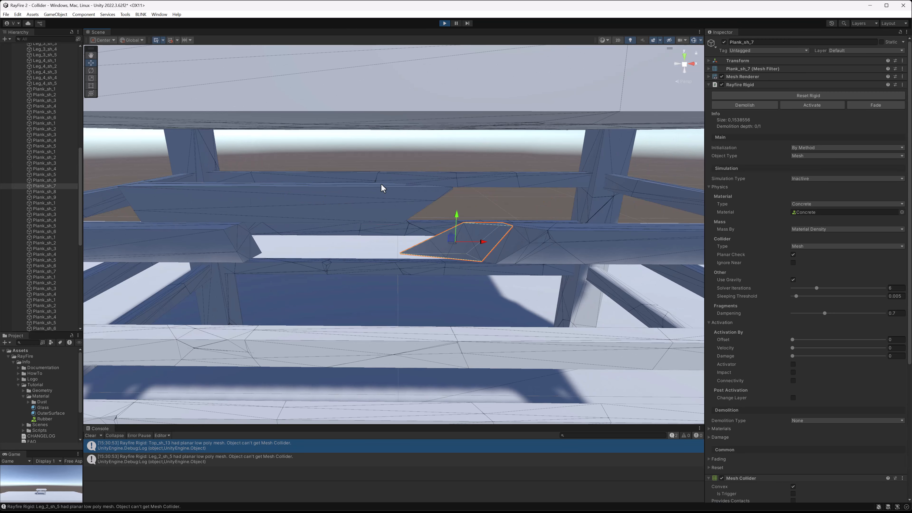
pyautogui.hotkey('ctrl', 'y')
pyautogui.moveTo(295, 201); pyautogui.dragTo(349, 223)
pyautogui.moveTo(251, 213); pyautogui.dragTo(396, 218, button='middle')
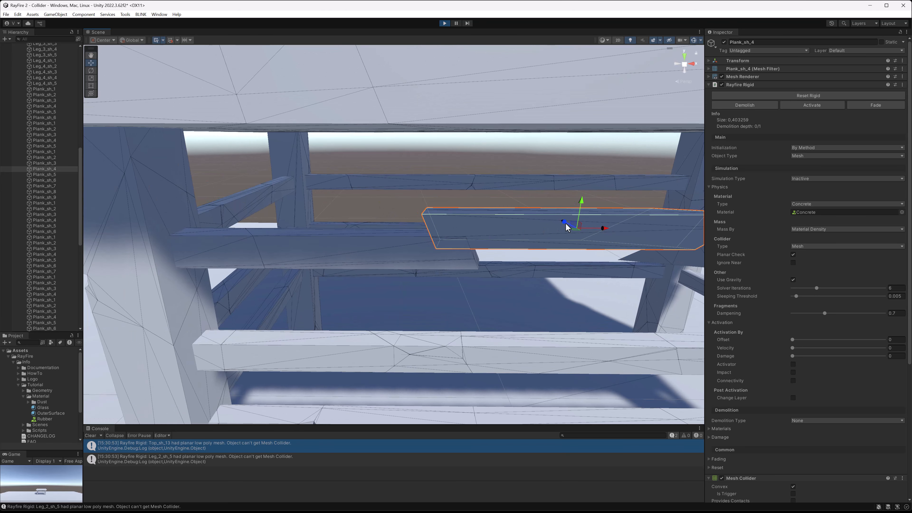
pyautogui.moveTo(570, 222); pyautogui.dragTo(452, 221)
pyautogui.moveTo(464, 235); pyautogui.dragTo(415, 224, button='middle')
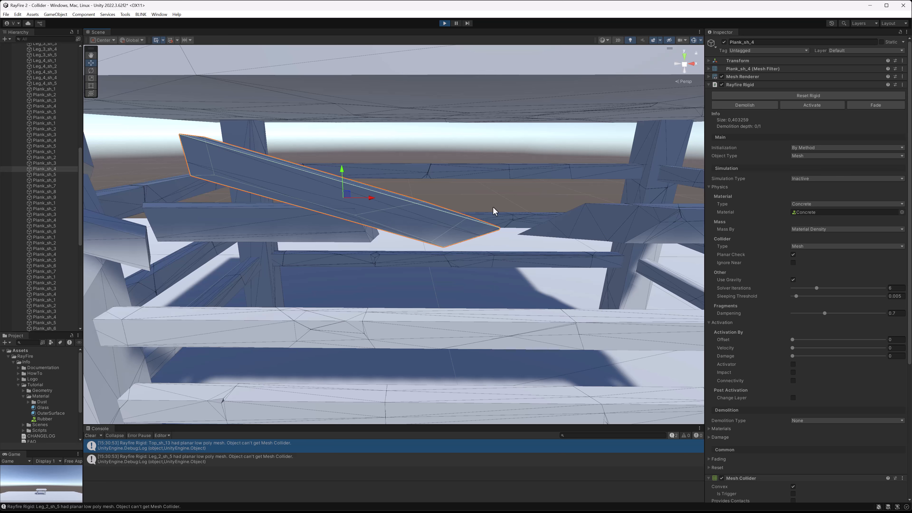
# Move the lower front plank fragment Plank_sh_6 out of place, examine the affected fragments, and stop the simulation
pyautogui.moveTo(412, 319); pyautogui.dragTo(432, 236, button='middle')
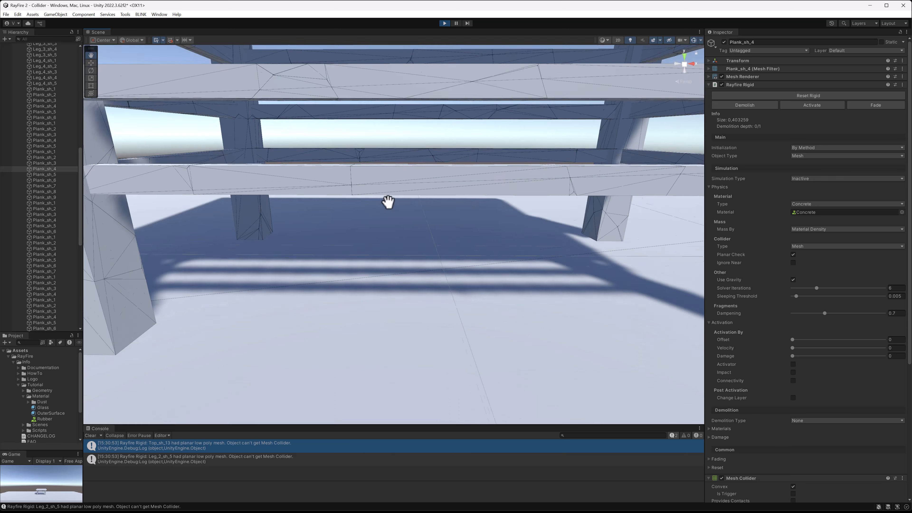
pyautogui.click(356, 278)
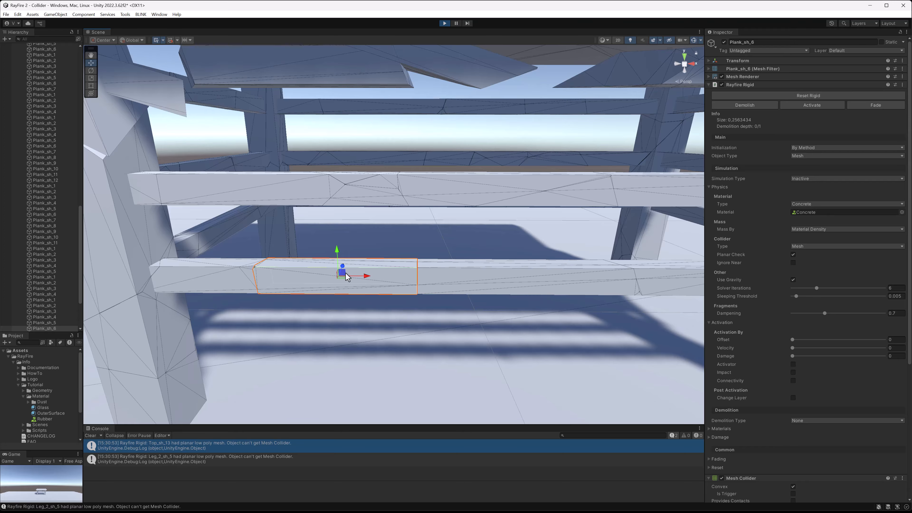
pyautogui.moveTo(342, 272); pyautogui.dragTo(370, 265)
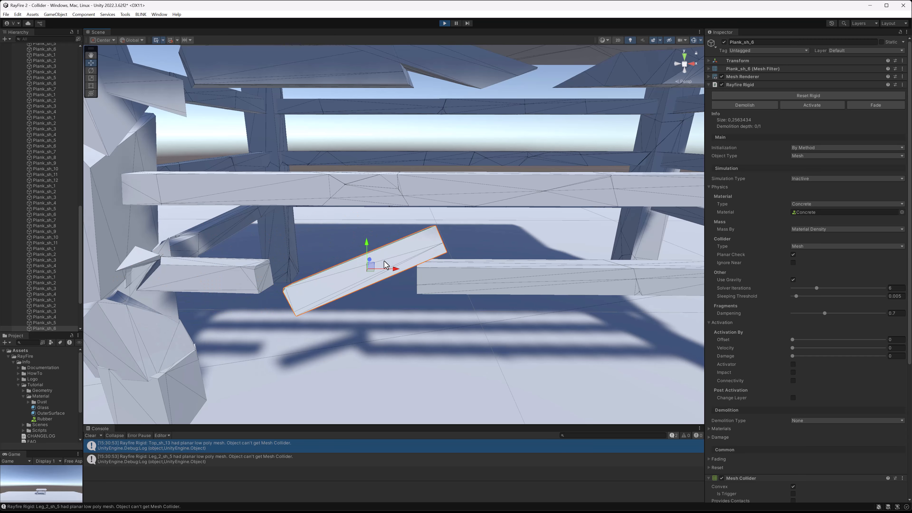
pyautogui.scroll(-3, 431, 257)
pyautogui.moveTo(434, 257); pyautogui.dragTo(367, 275, button='middle')
pyautogui.scroll(-3, 390, 266)
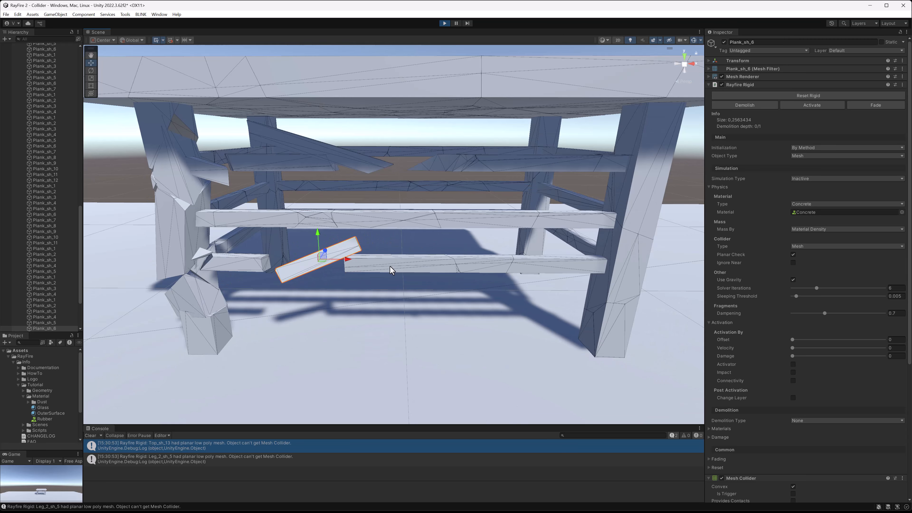
pyautogui.moveTo(443, 229); pyautogui.dragTo(420, 244, button='middle')
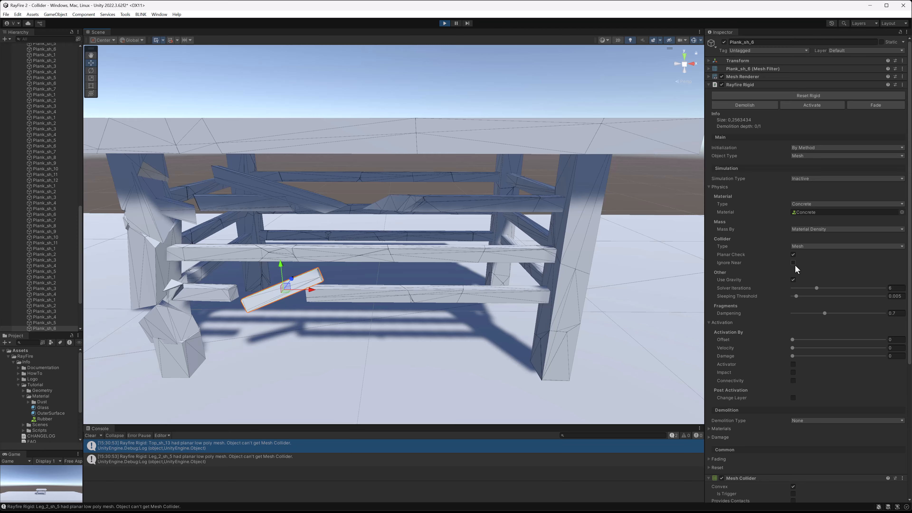
pyautogui.click(446, 23)
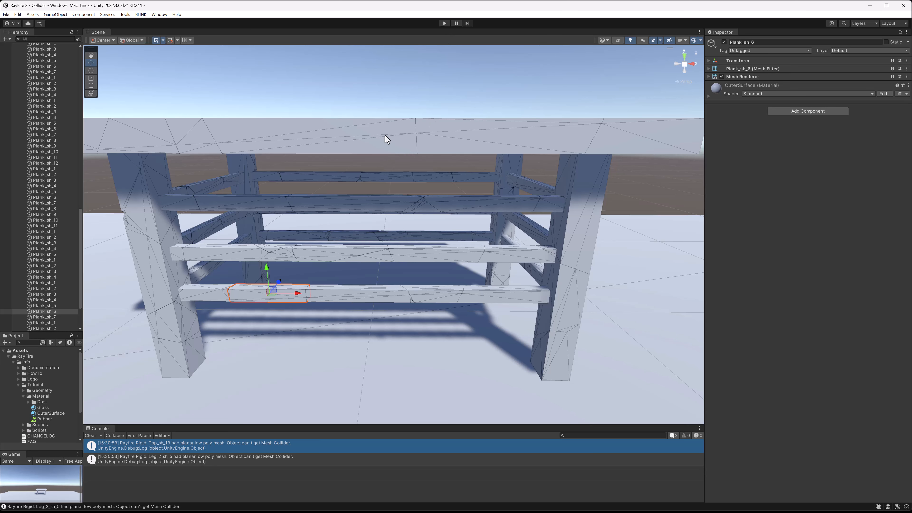
# Inspect the IgnoreNear_frags Rayfire Rigid settings and the components of the plank fragment Plank_sh_4
pyautogui.click(374, 123)
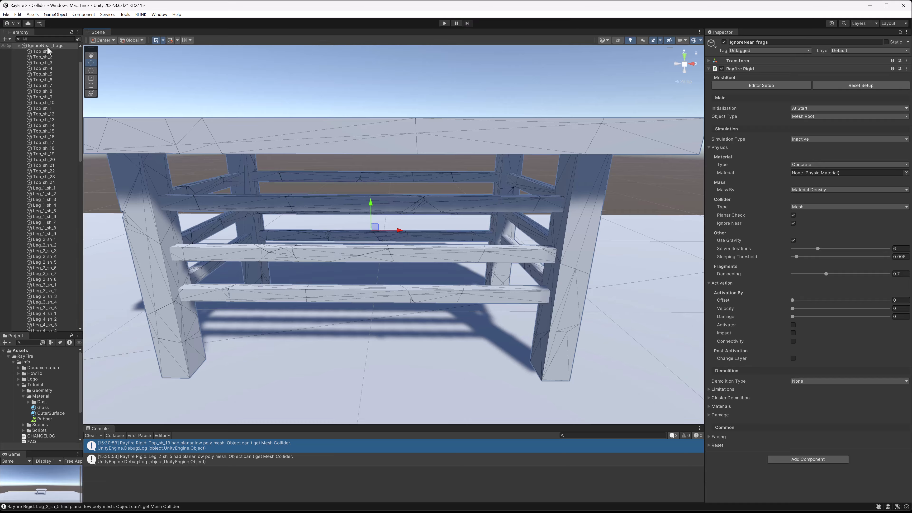
pyautogui.scroll(-2, 351, 218)
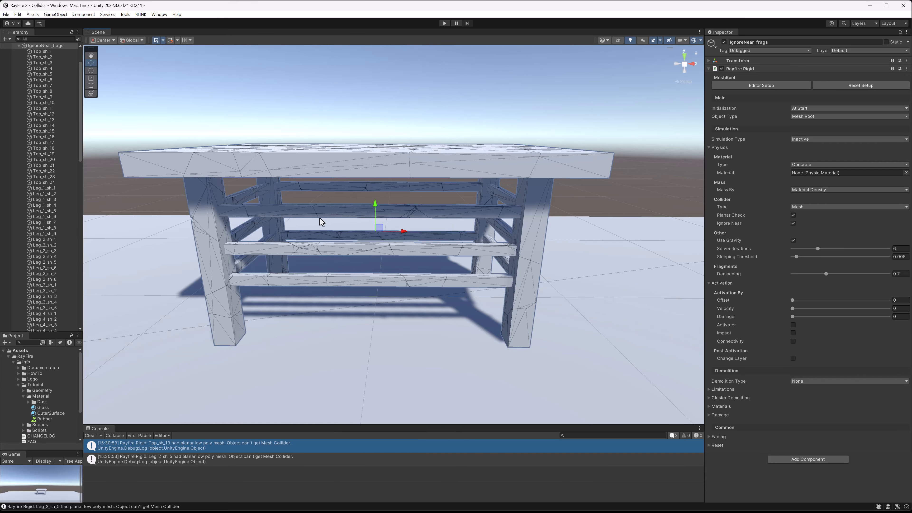
pyautogui.scroll(2, 339, 266)
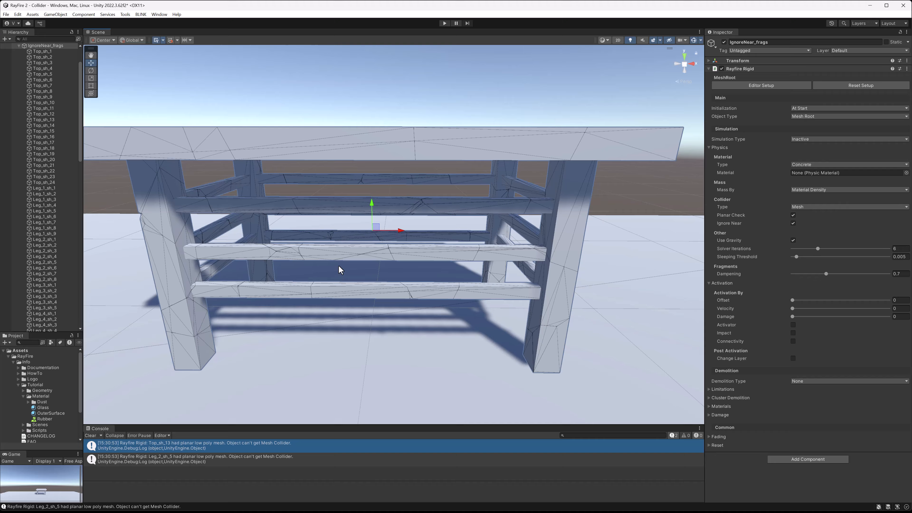
pyautogui.click(343, 203)
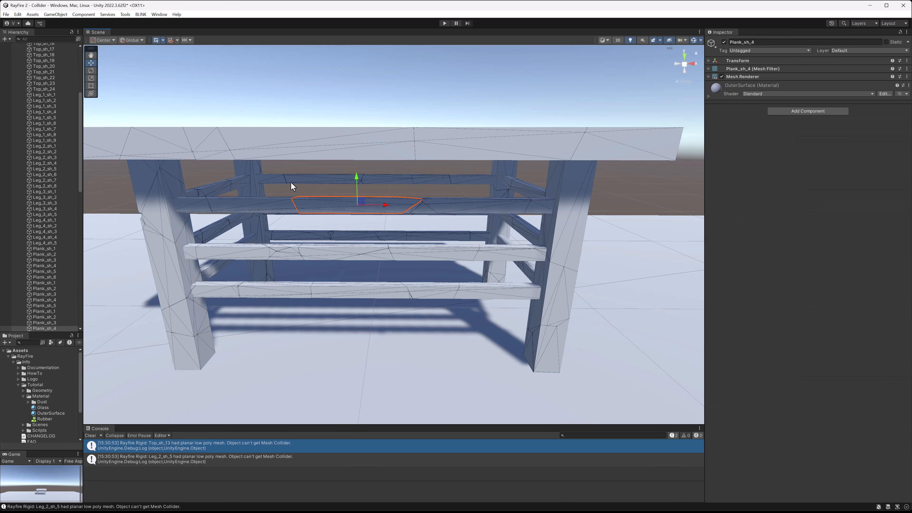
pyautogui.scroll(-2, 426, 250)
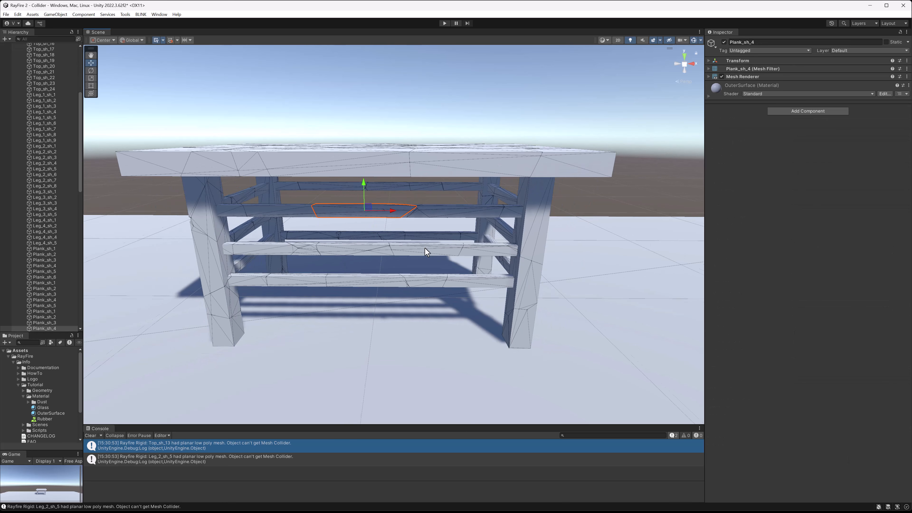
pyautogui.moveTo(434, 260); pyautogui.dragTo(474, 273, button='middle')
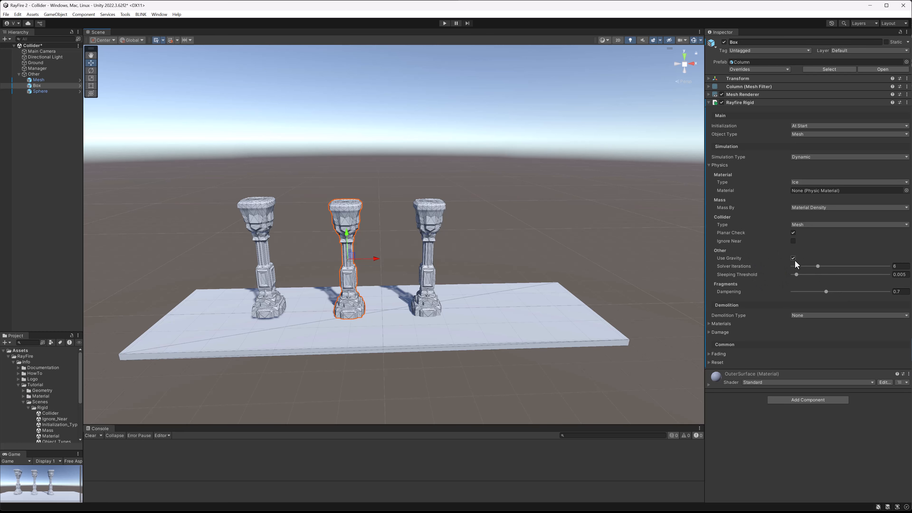
# Disable Use Gravity on the Mesh column and test it in a simulation by moving the Box column
pyautogui.click(267, 220)
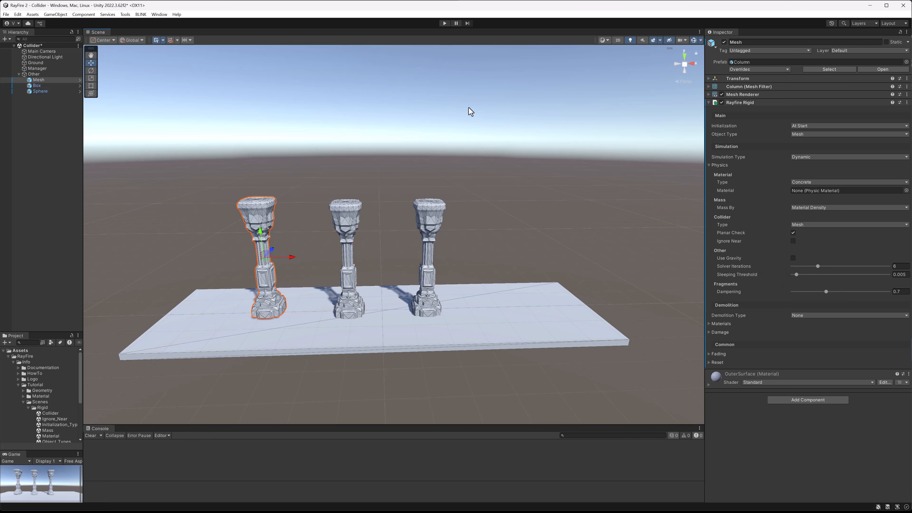
pyautogui.click(445, 23)
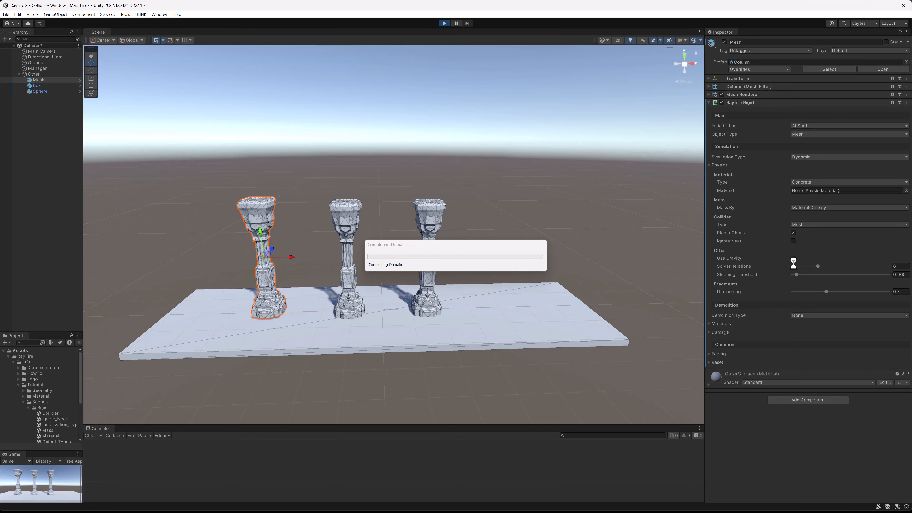
pyautogui.click(352, 254)
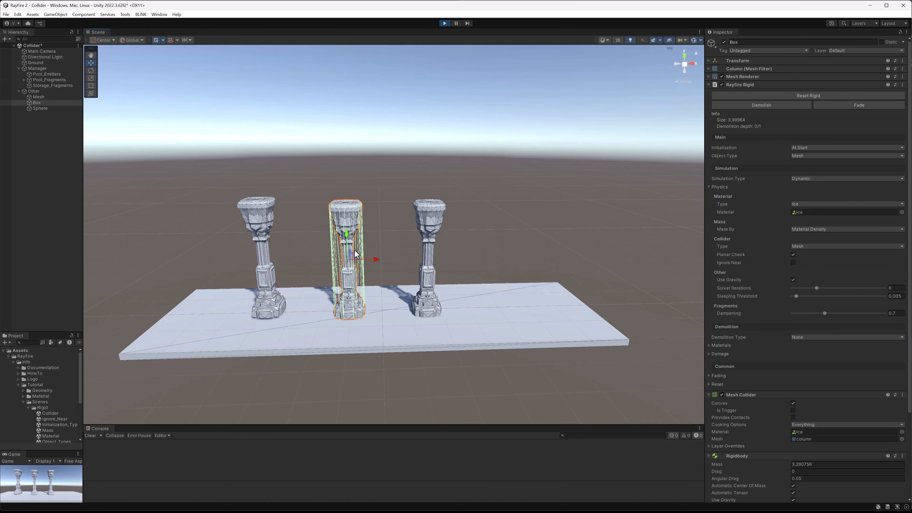
pyautogui.moveTo(353, 257); pyautogui.dragTo(386, 237)
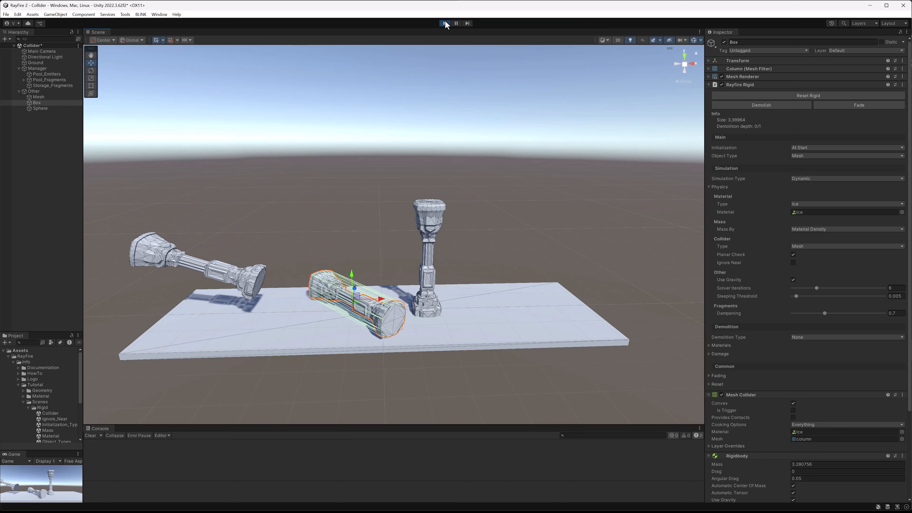
pyautogui.hotkey('ctrl', 'p')
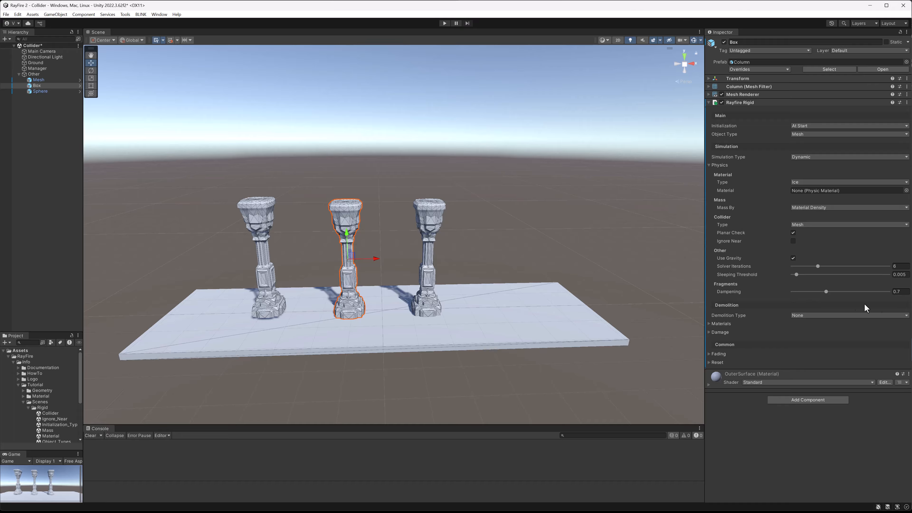
# Set the Box column's fragment Dampening to 0.978
pyautogui.click(901, 292)
pyautogui.moveTo(536, 249); pyautogui.dragTo(454, 252, button='middle')
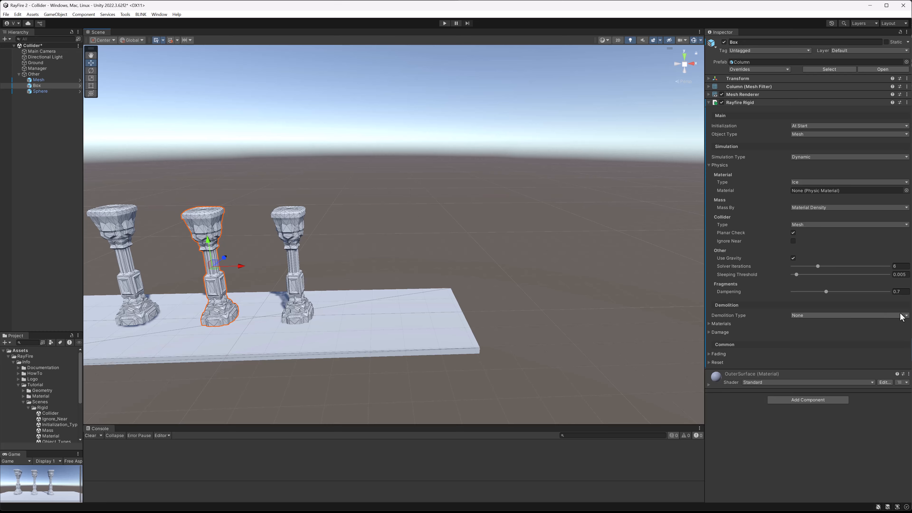
pyautogui.moveTo(903, 292); pyautogui.dragTo(857, 293)
pyautogui.moveTo(820, 295); pyautogui.dragTo(857, 291)
pyautogui.moveTo(857, 292); pyautogui.dragTo(839, 297)
pyautogui.moveTo(374, 289); pyautogui.dragTo(478, 292, button='middle')
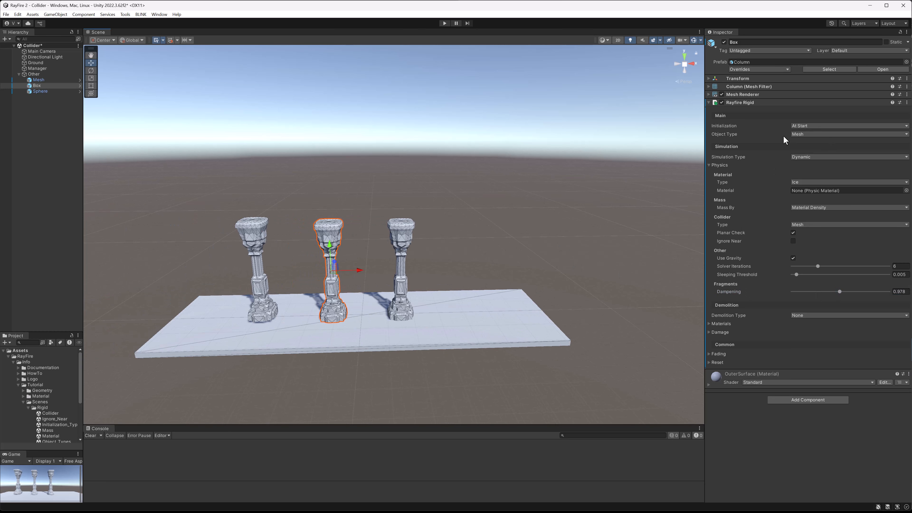